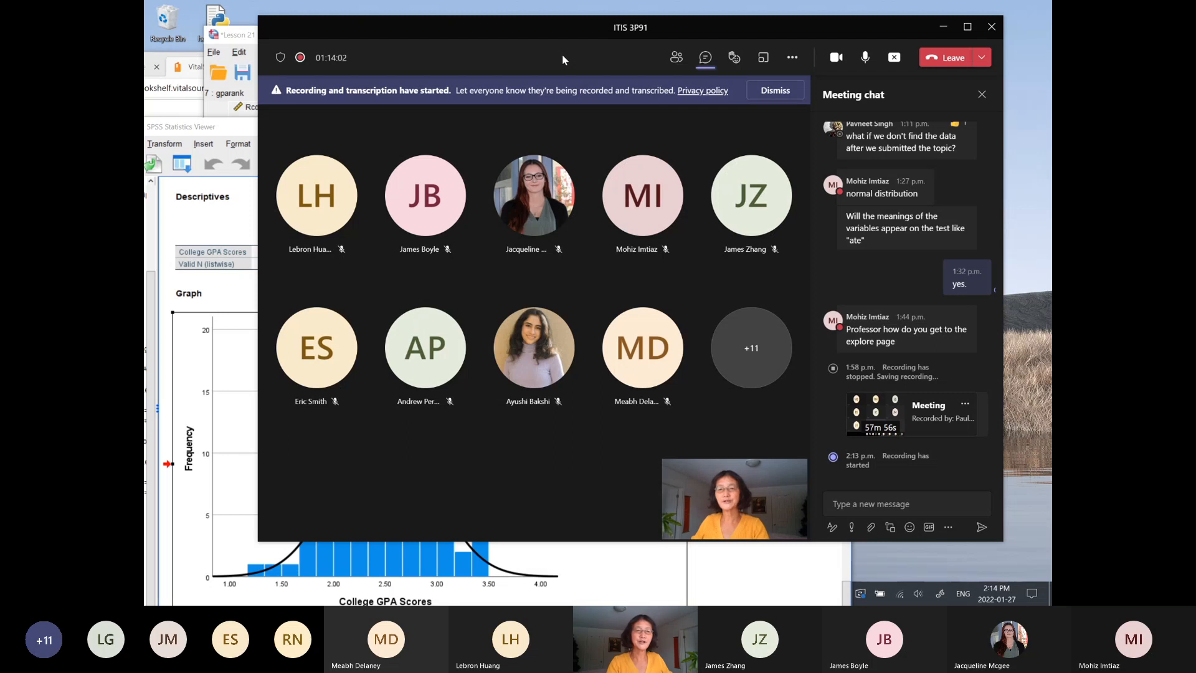
- Reposition the SPSS output viewer and the VitalSource textbook browser window so their contents are fully visible on screen
left_click(218, 238)
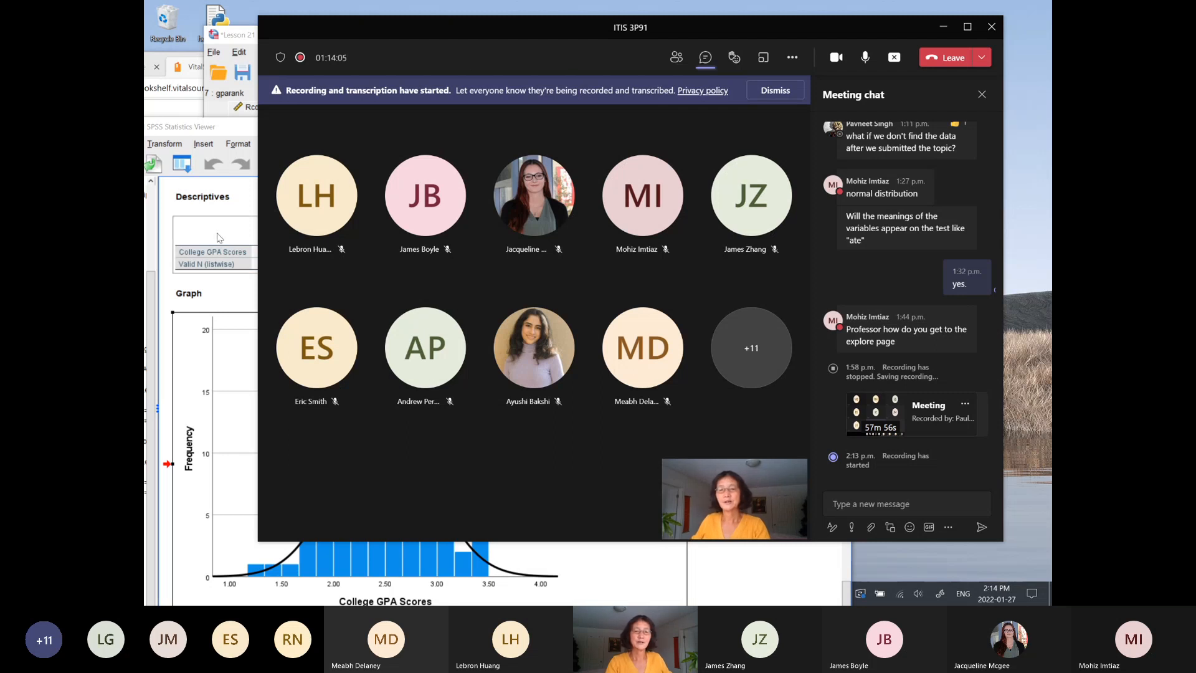
left_click(597, 600)
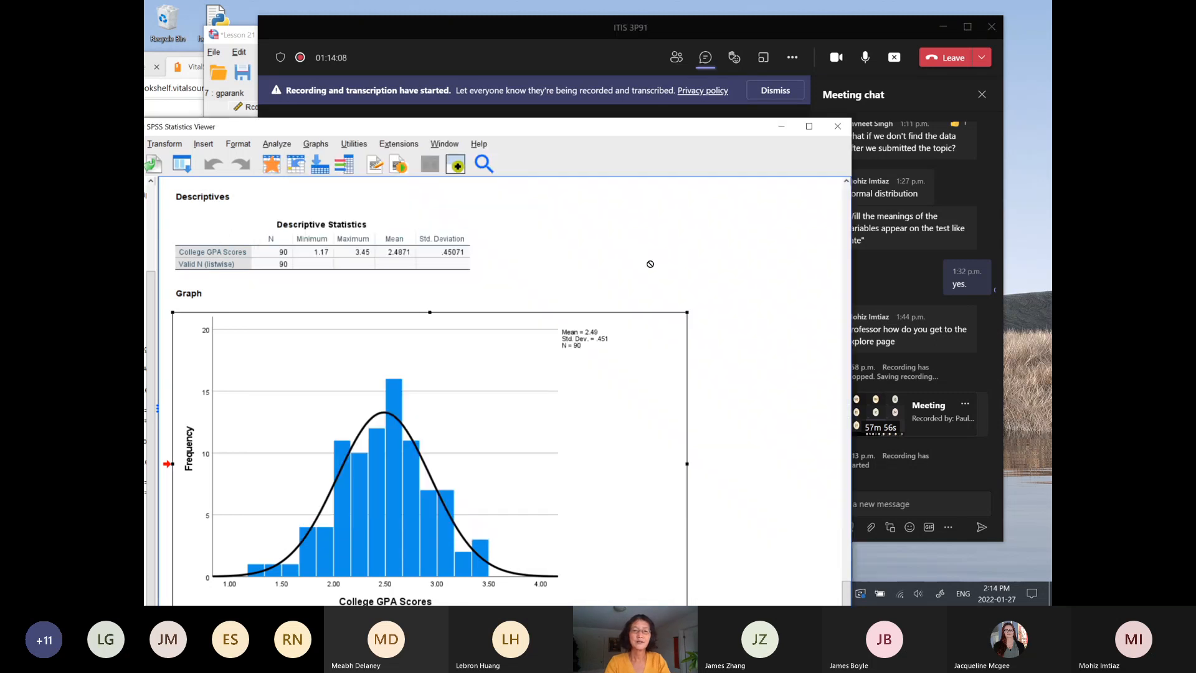
left_click_drag(592, 127, 744, 122)
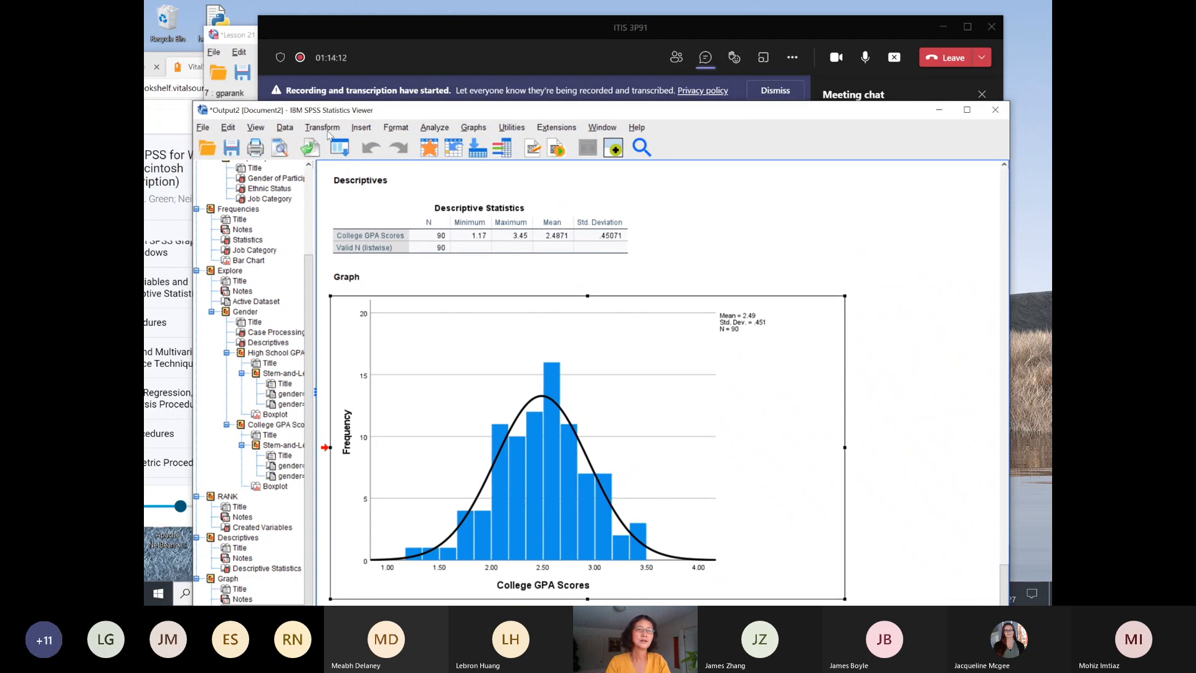
left_click(172, 114)
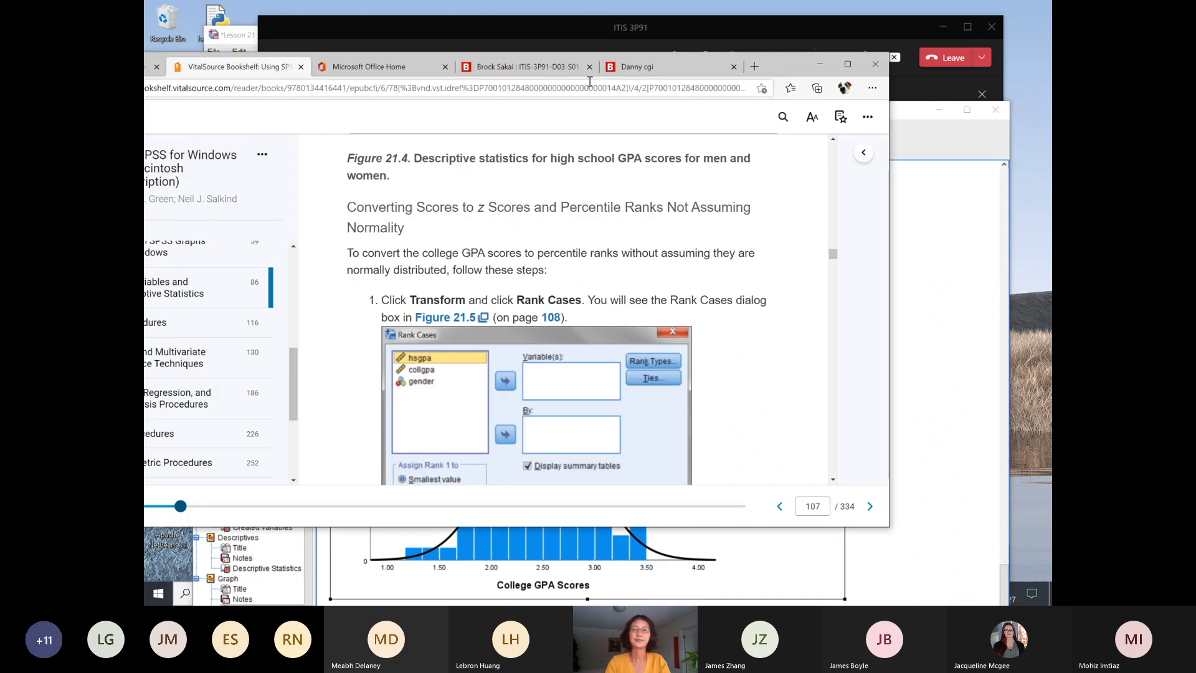
left_click_drag(787, 68, 916, 51)
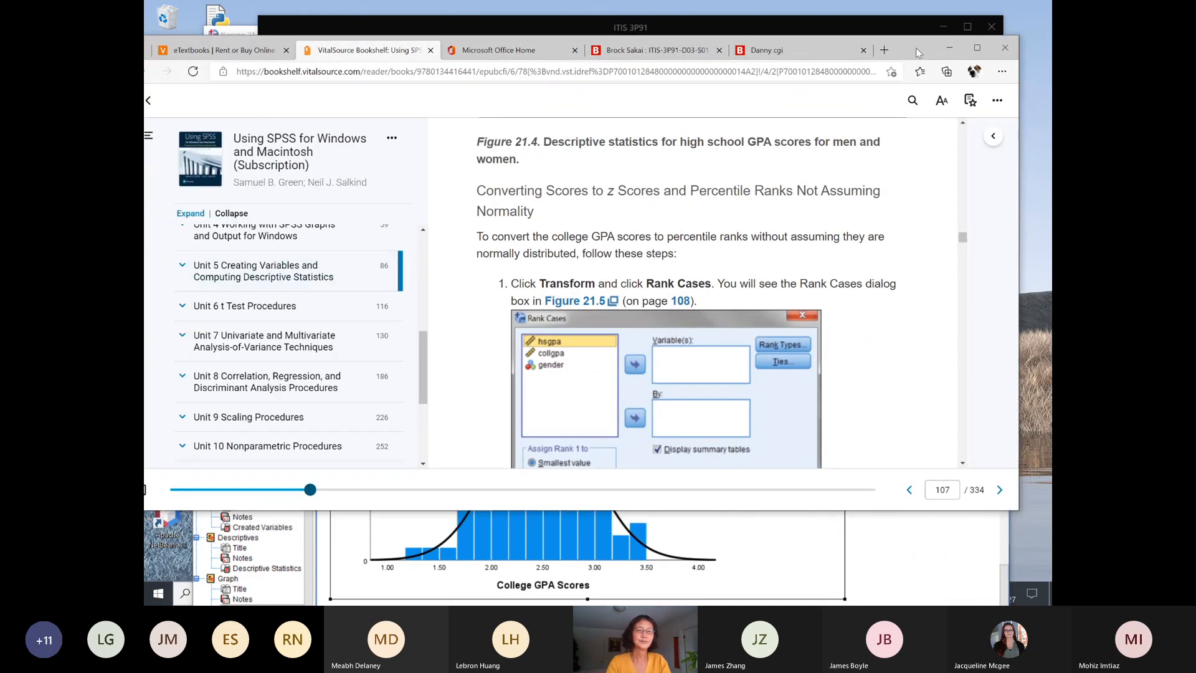
- Open Unit 7 on Univariate and Multivariate Analysis-of-Variance Techniques and look over its lesson outline
left_click(261, 336)
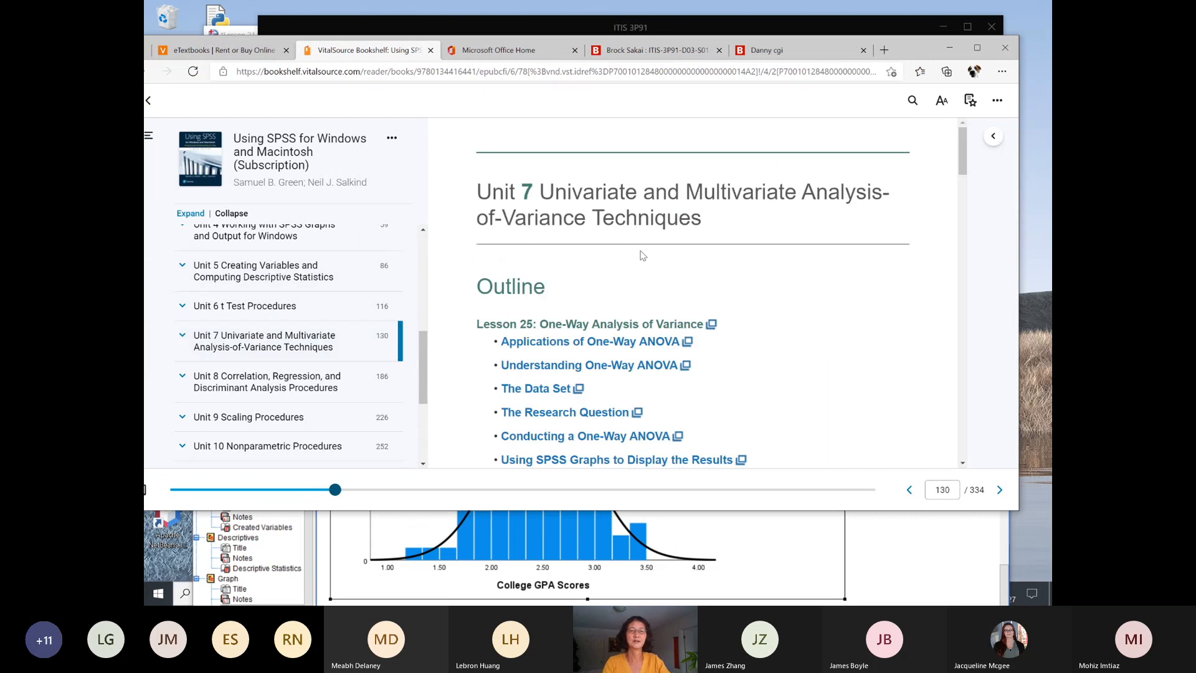
scroll(645, 260, "down", 1)
scroll(644, 260, "down", 3)
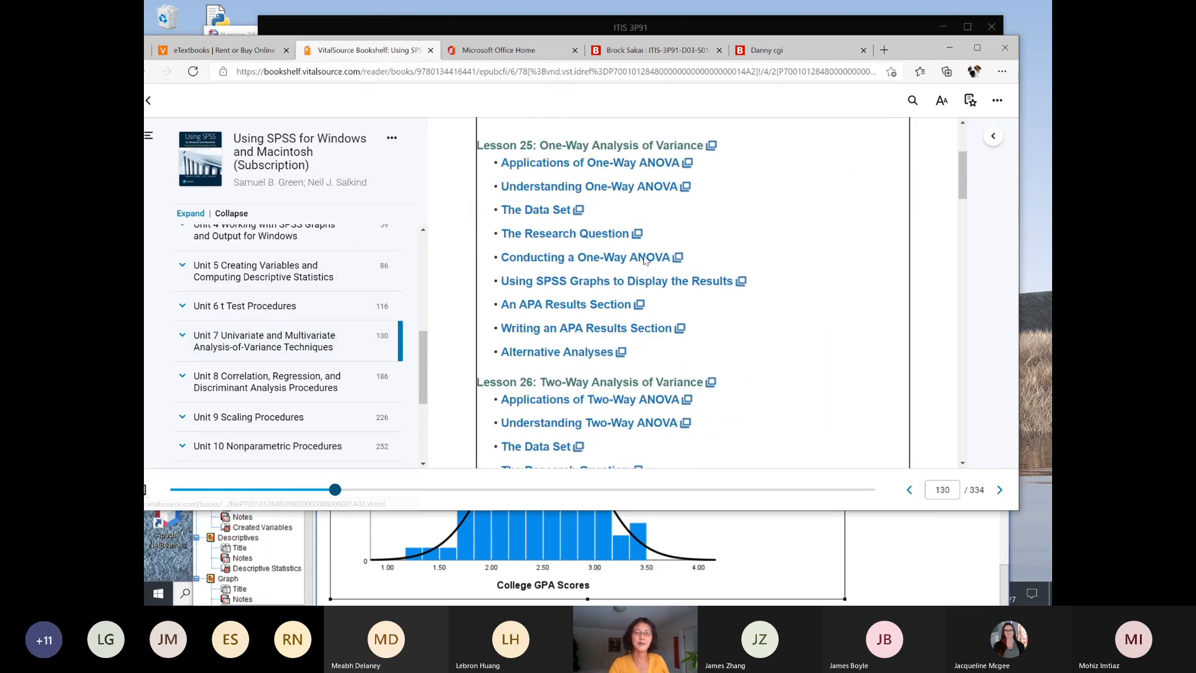
scroll(644, 261, "up", 2)
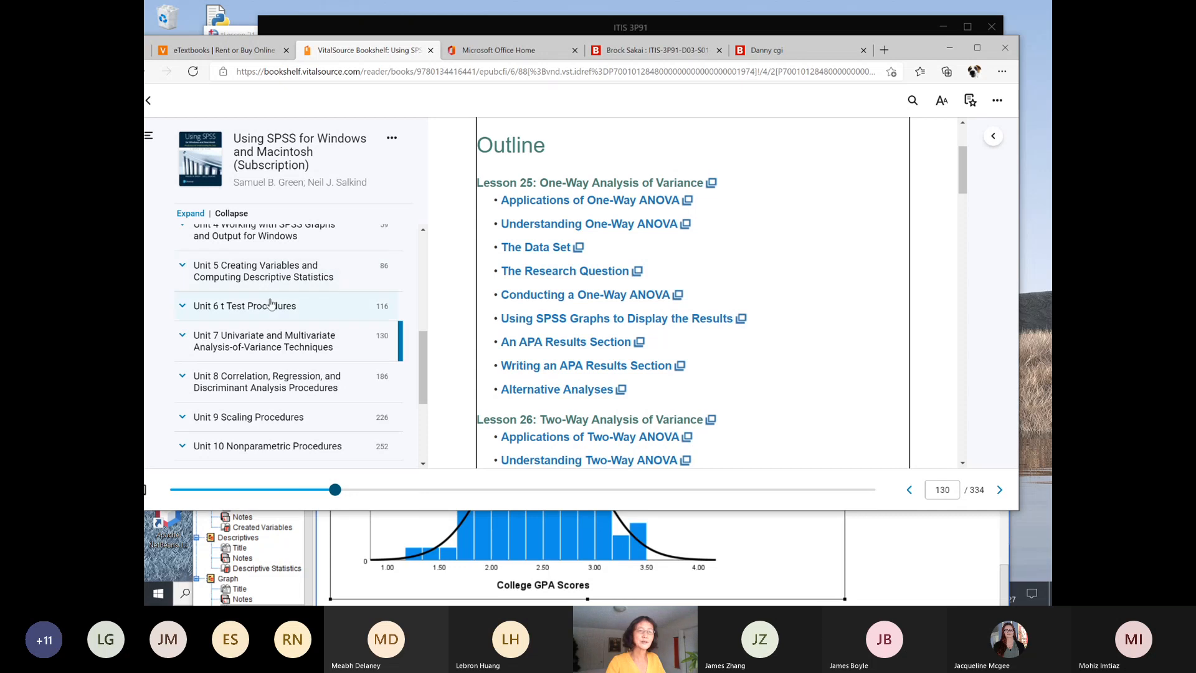
- Open Unit 6 t Test Procedures and review the outline of Lessons 22, 23 and 24
left_click(259, 314)
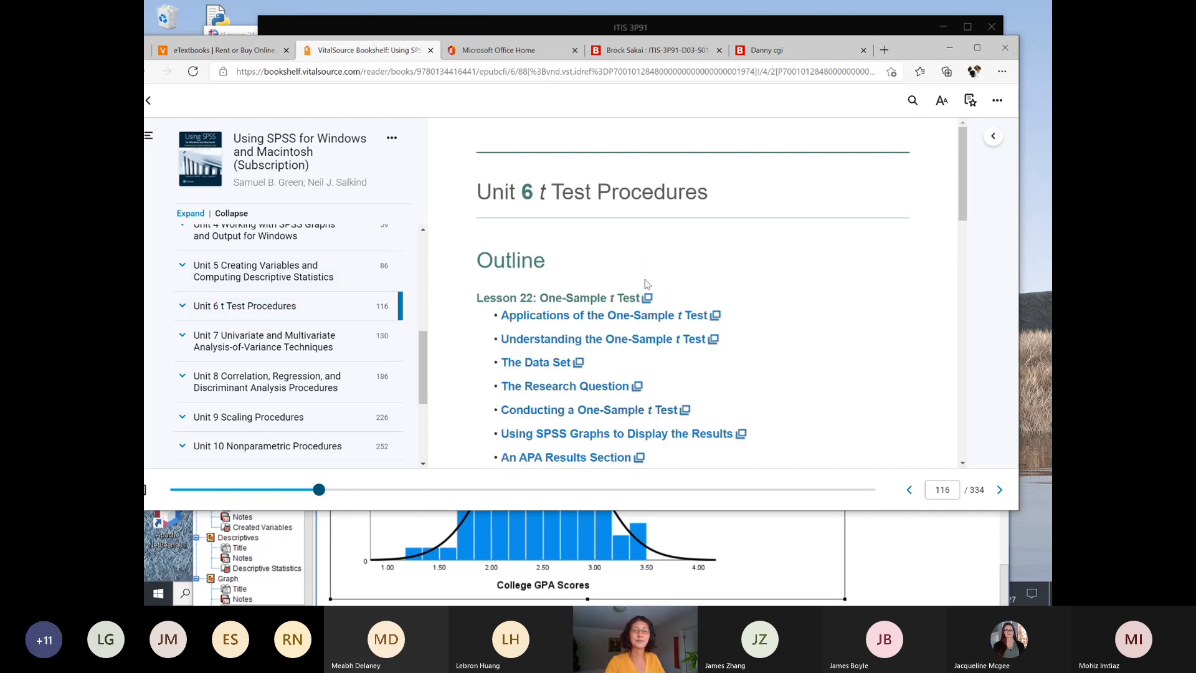
scroll(768, 292, "down", 3)
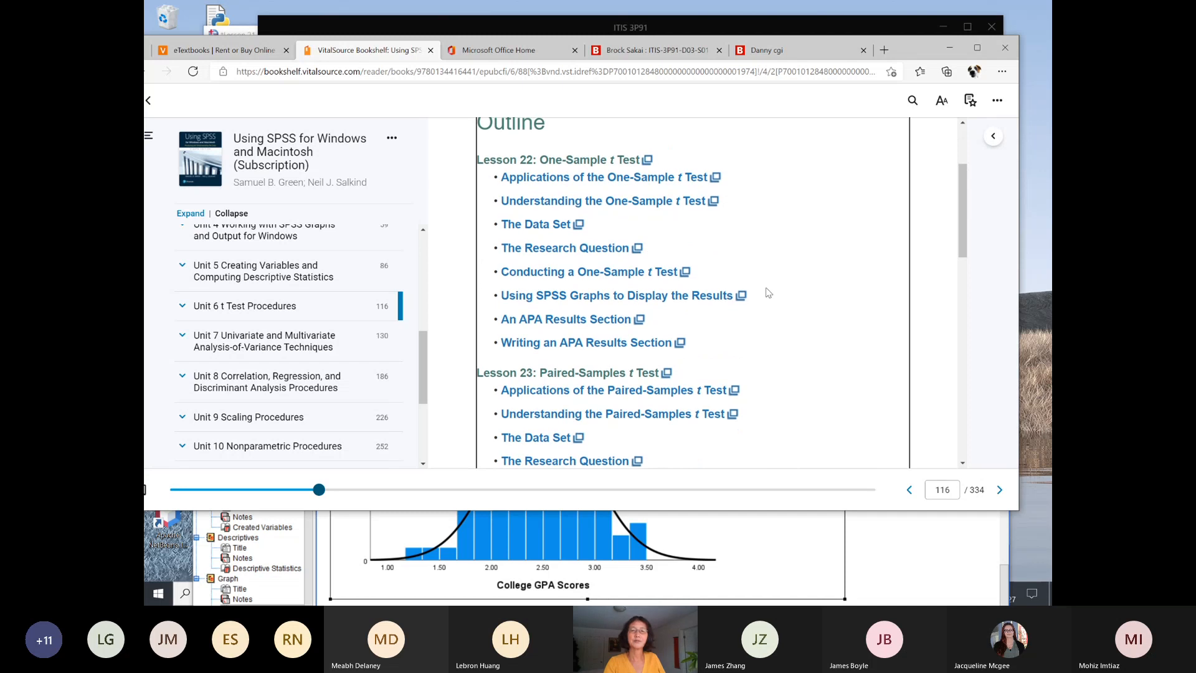
scroll(769, 293, "down", 6)
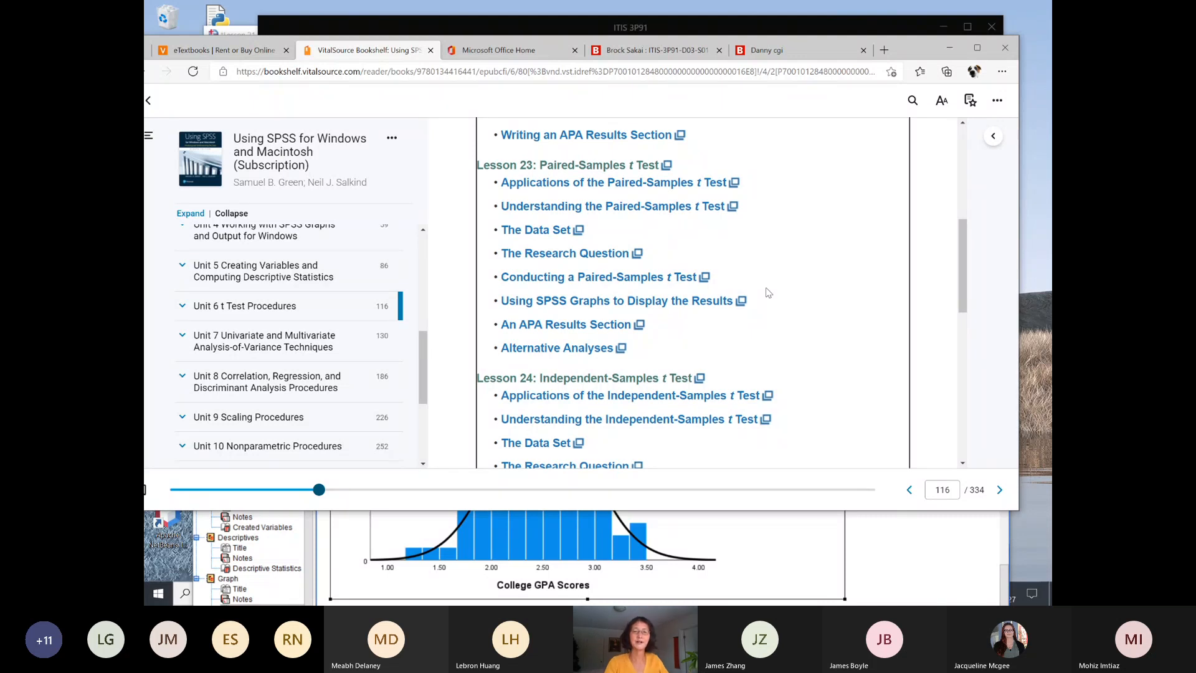
scroll(767, 291, "down", 3)
scroll(767, 292, "down", 2)
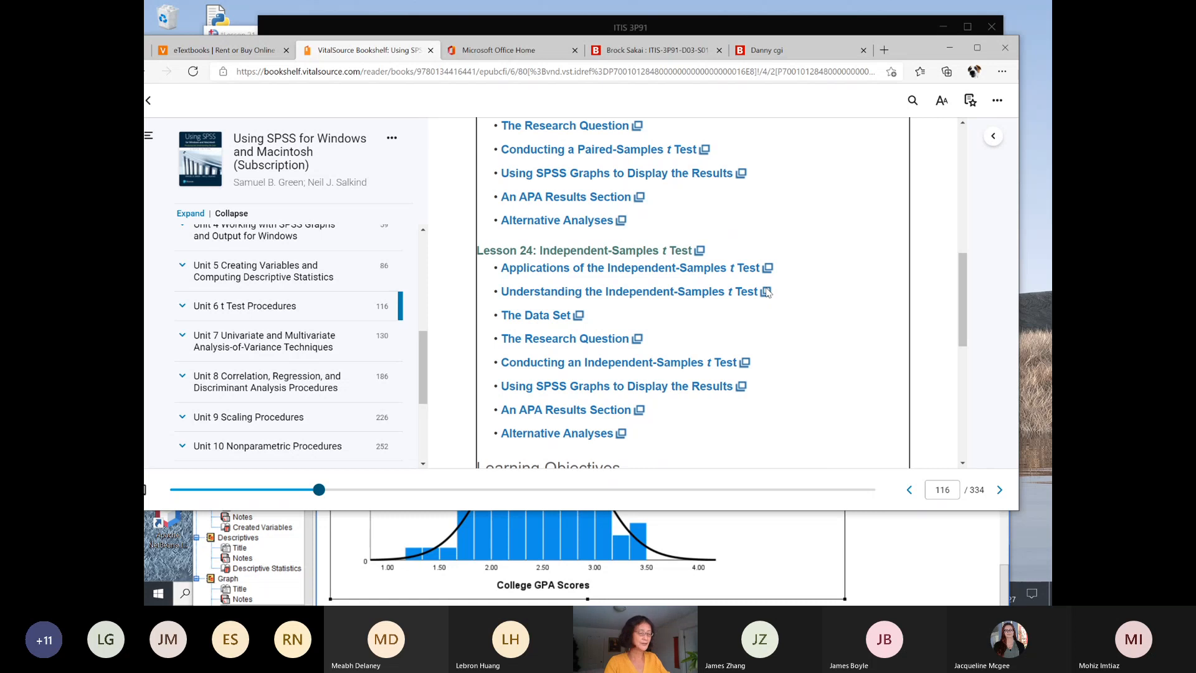
scroll(767, 292, "up", 1)
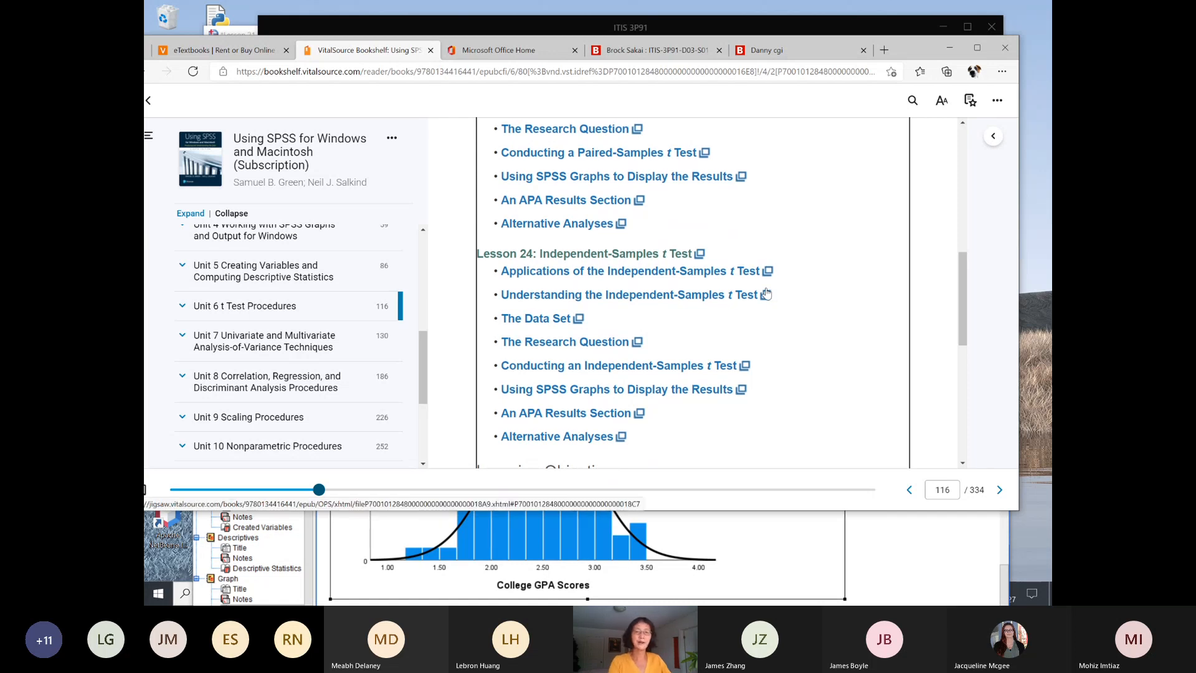
scroll(770, 277, "up", 3)
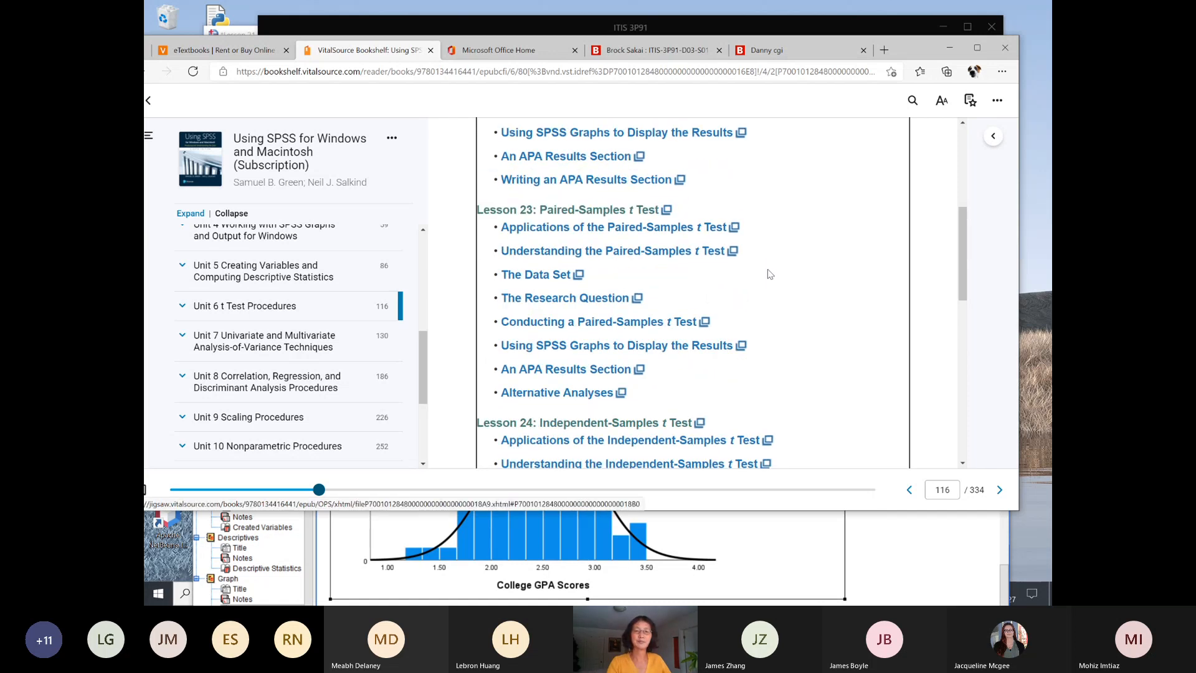
scroll(770, 274, "up", 5)
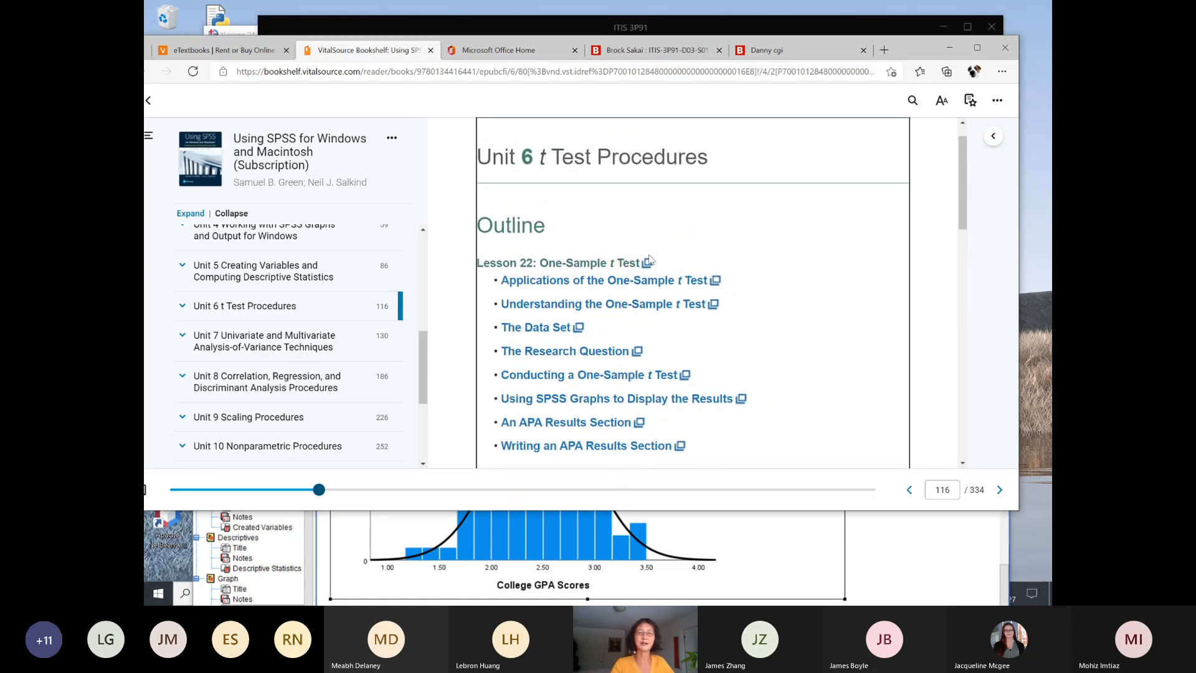
- Open Lesson 22: One-Sample t Test and read through its applications and the assumptions underlying the test
left_click(577, 263)
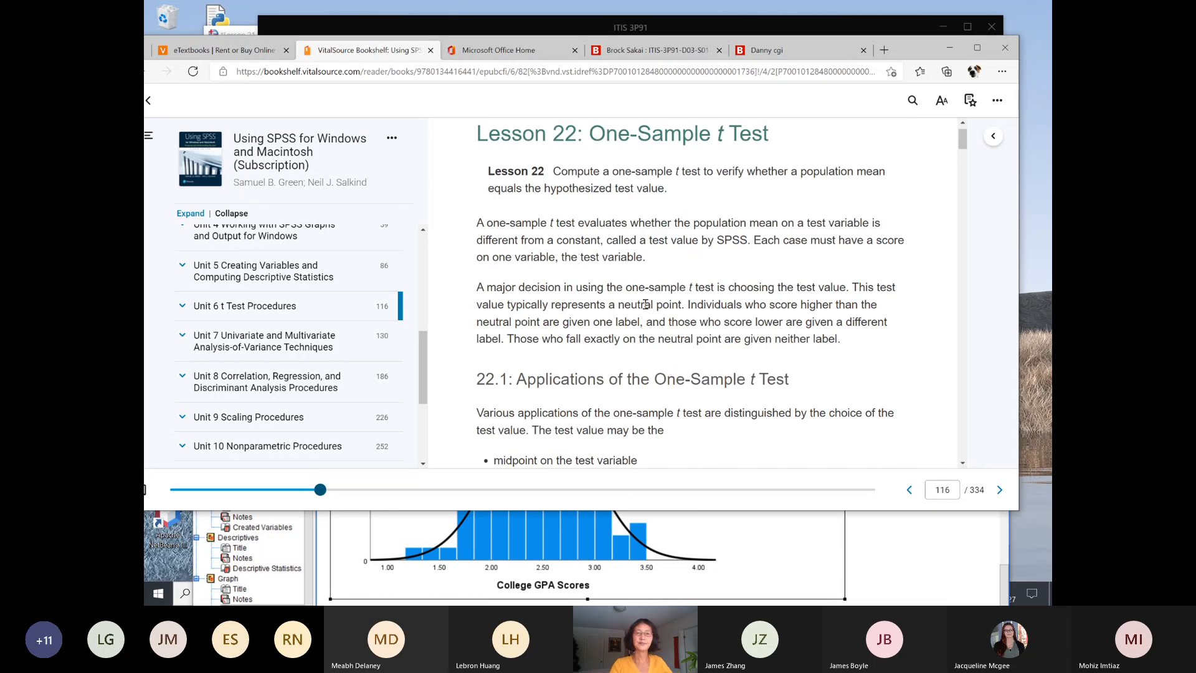
scroll(646, 303, "down", 1)
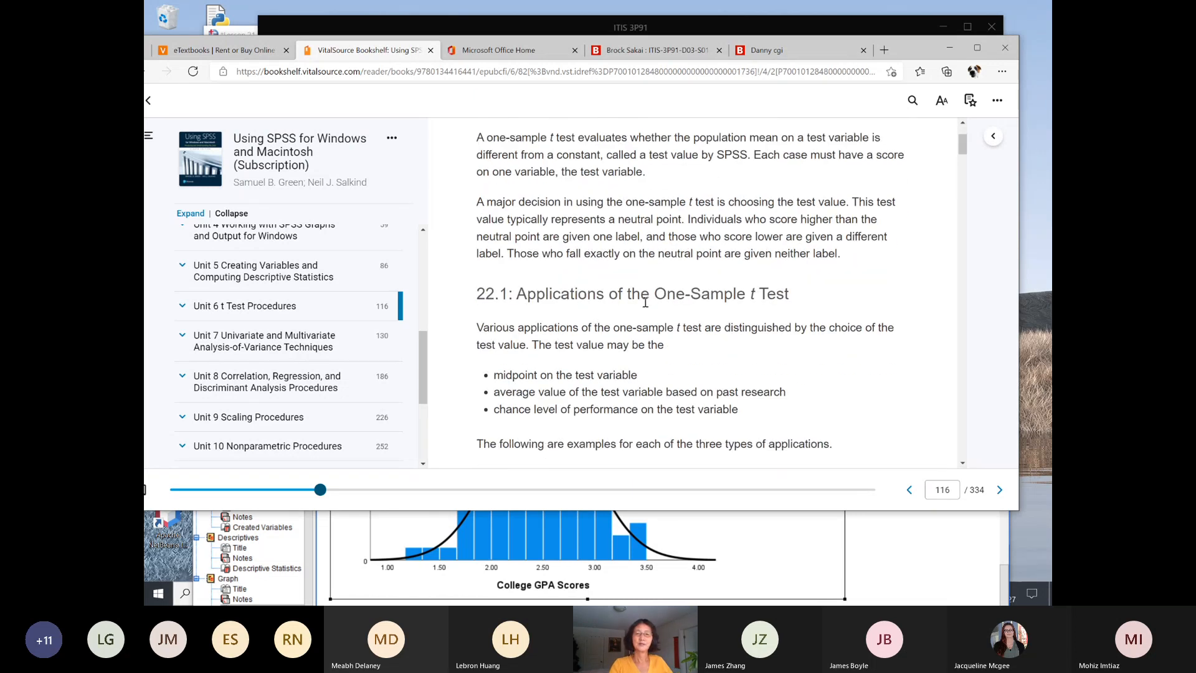
scroll(645, 302, "down", 8)
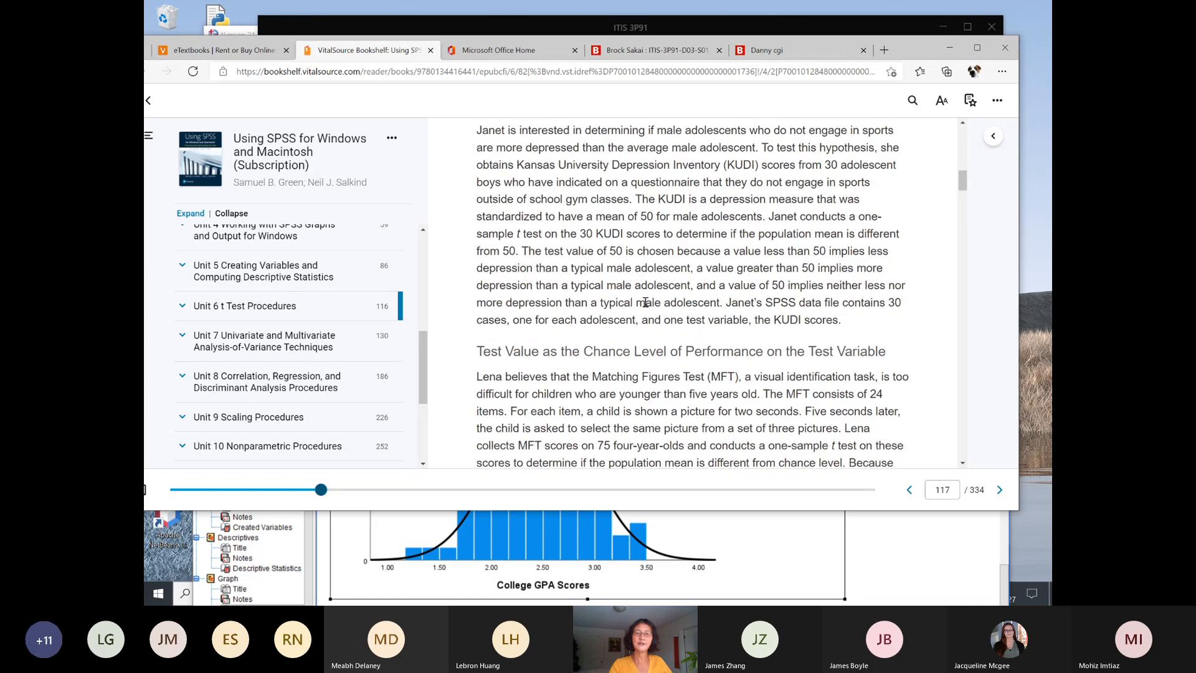
scroll(645, 303, "down", 4)
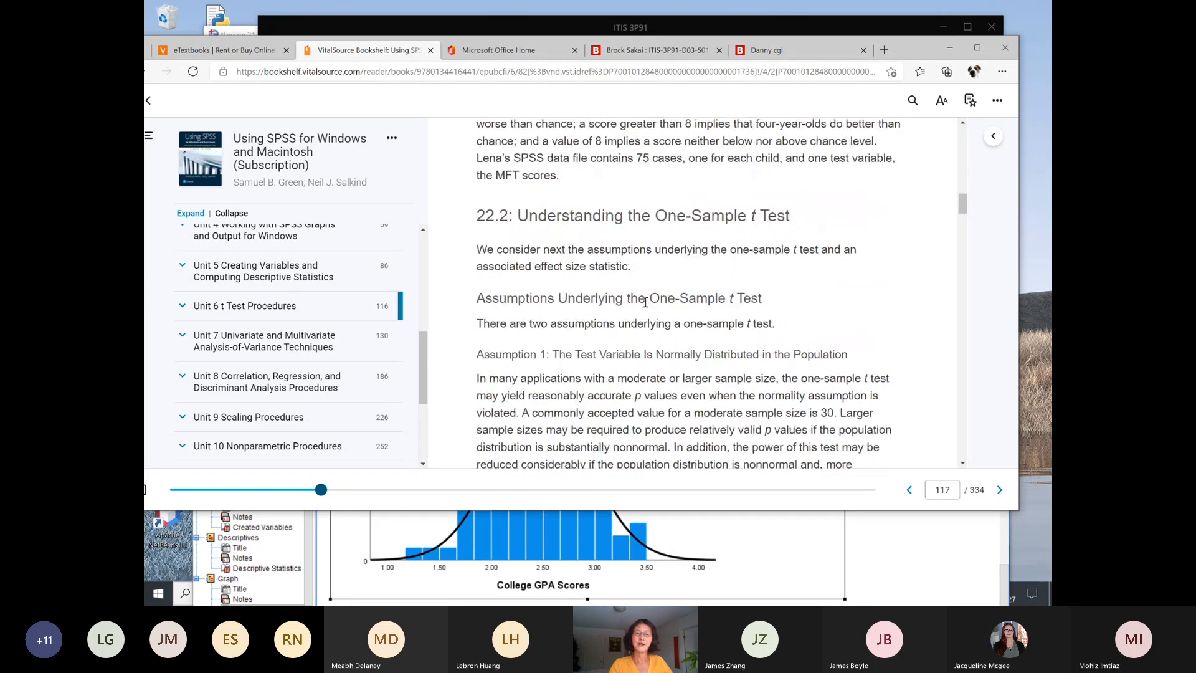
scroll(646, 302, "down", 1)
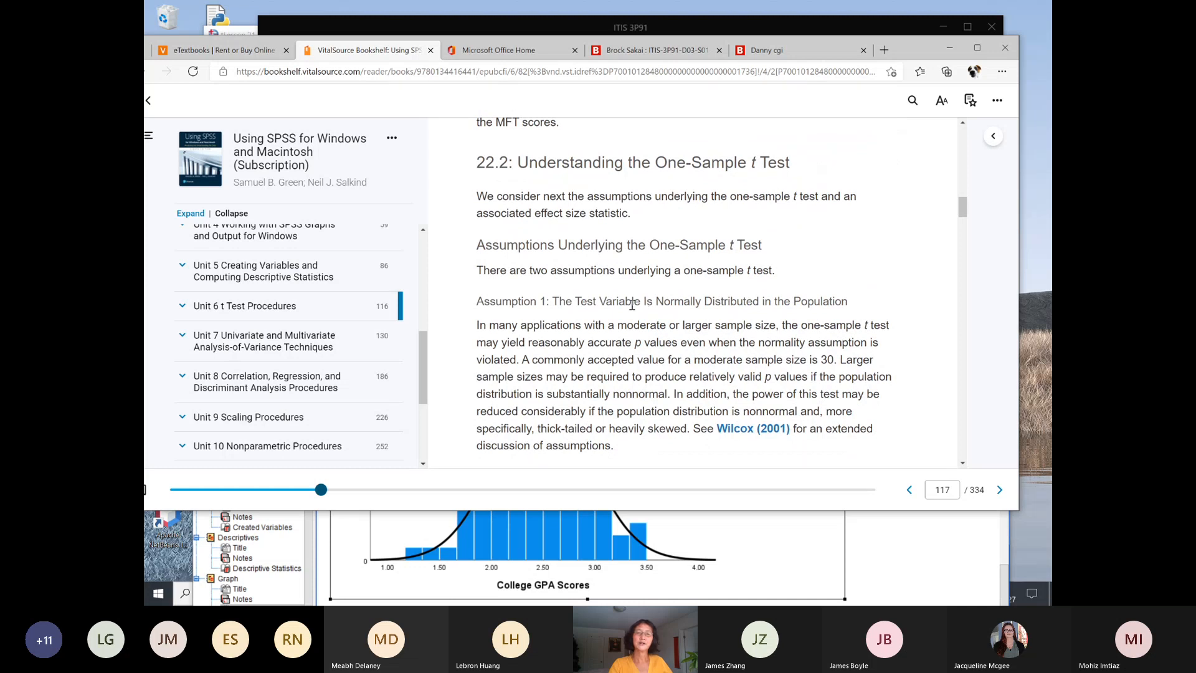
scroll(631, 304, "down", 2)
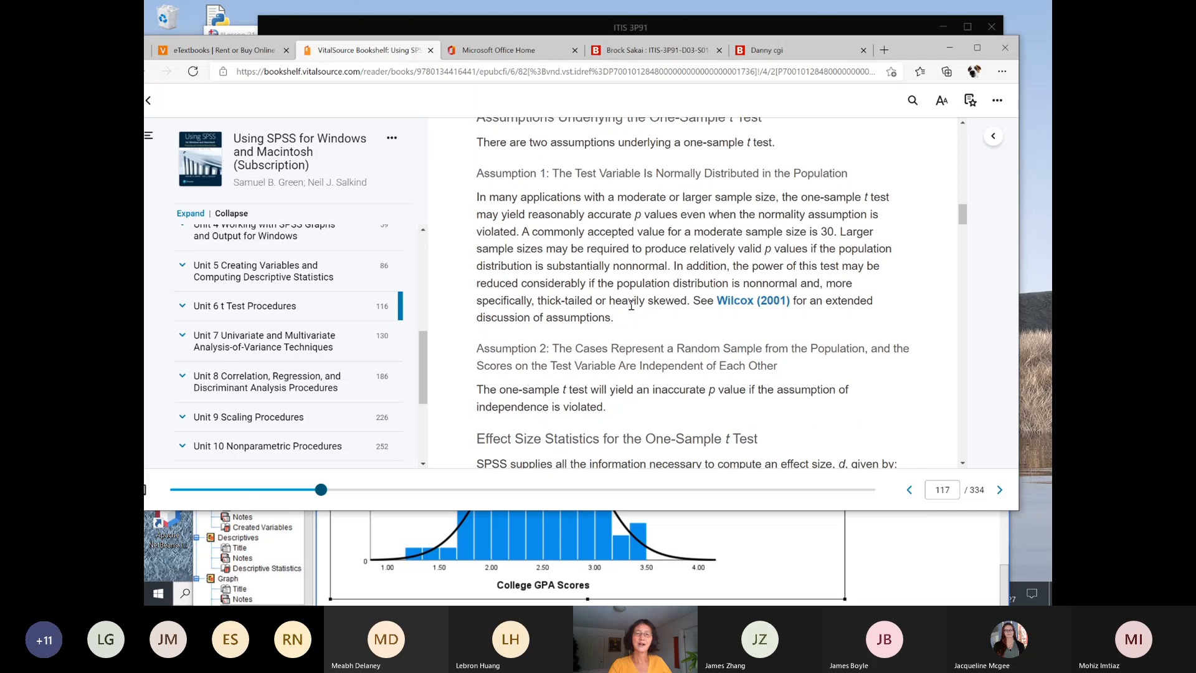
scroll(632, 304, "down", 1)
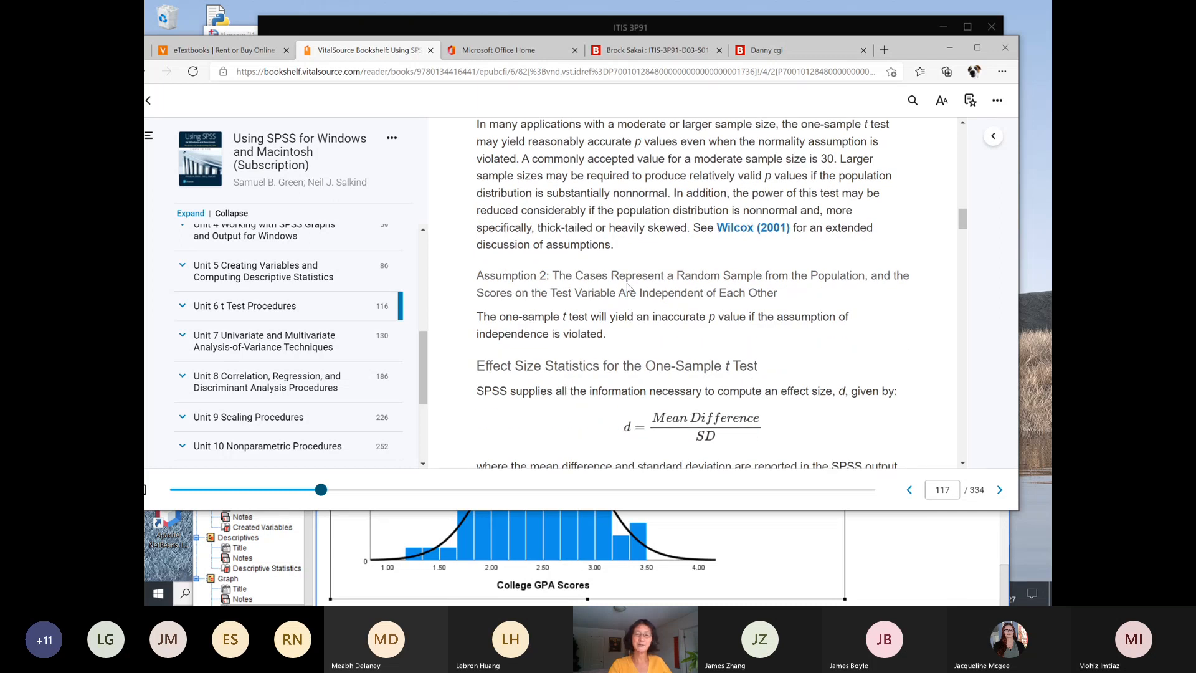
- Read Lesson 22's effect size formulas, data set description and research question
scroll(628, 286, "down", 2)
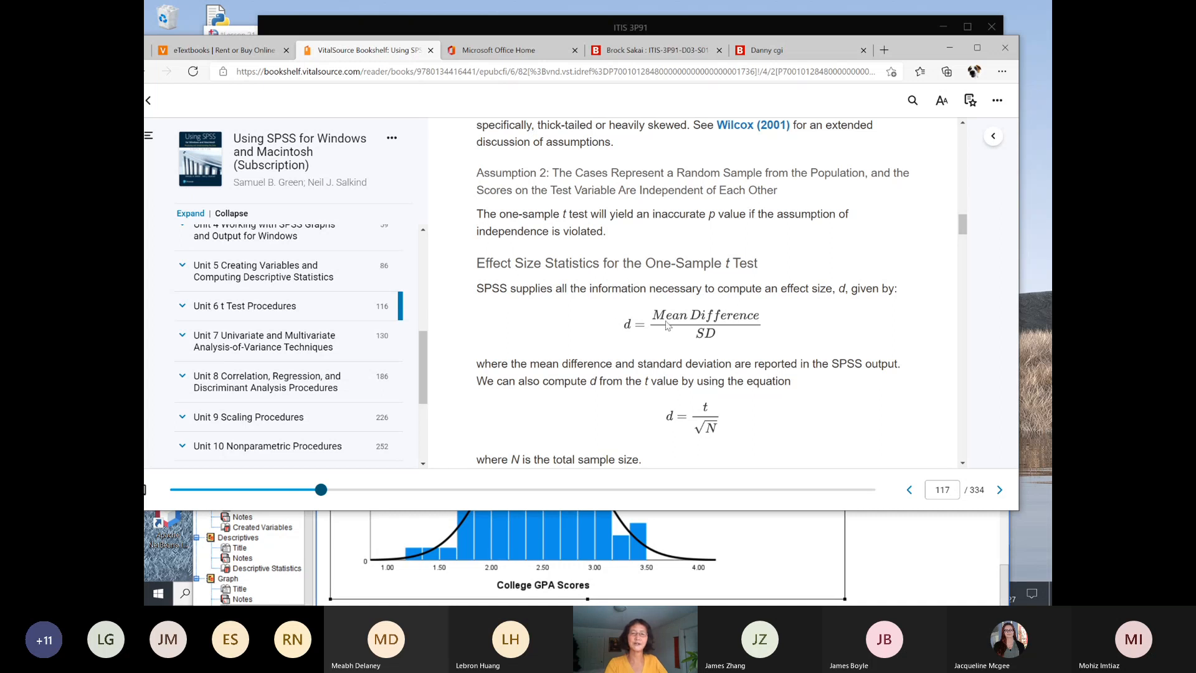
scroll(665, 325, "down", 3)
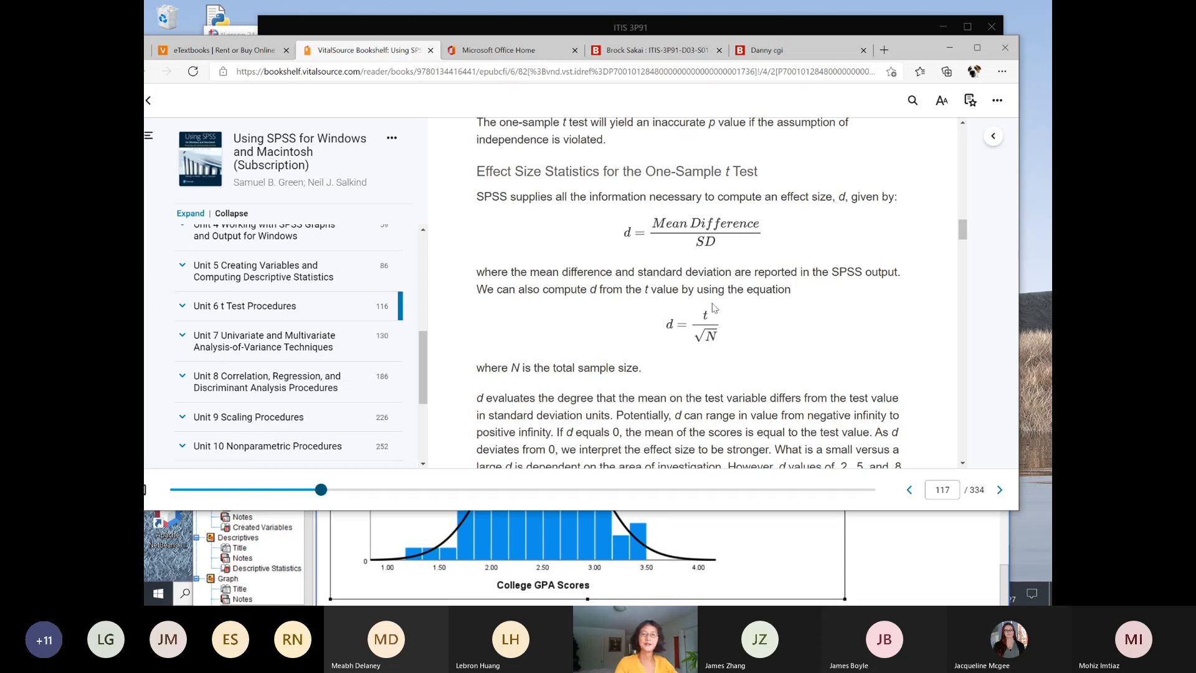
scroll(714, 307, "up", 1)
scroll(714, 307, "down", 4)
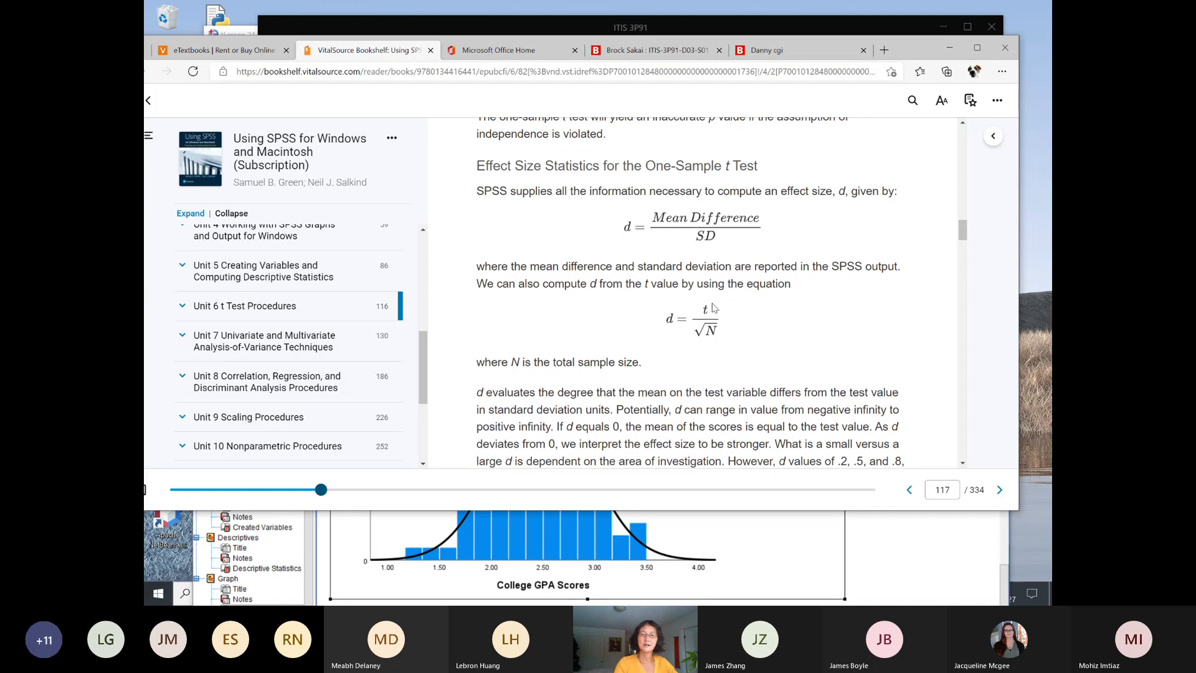
scroll(713, 304, "down", 2)
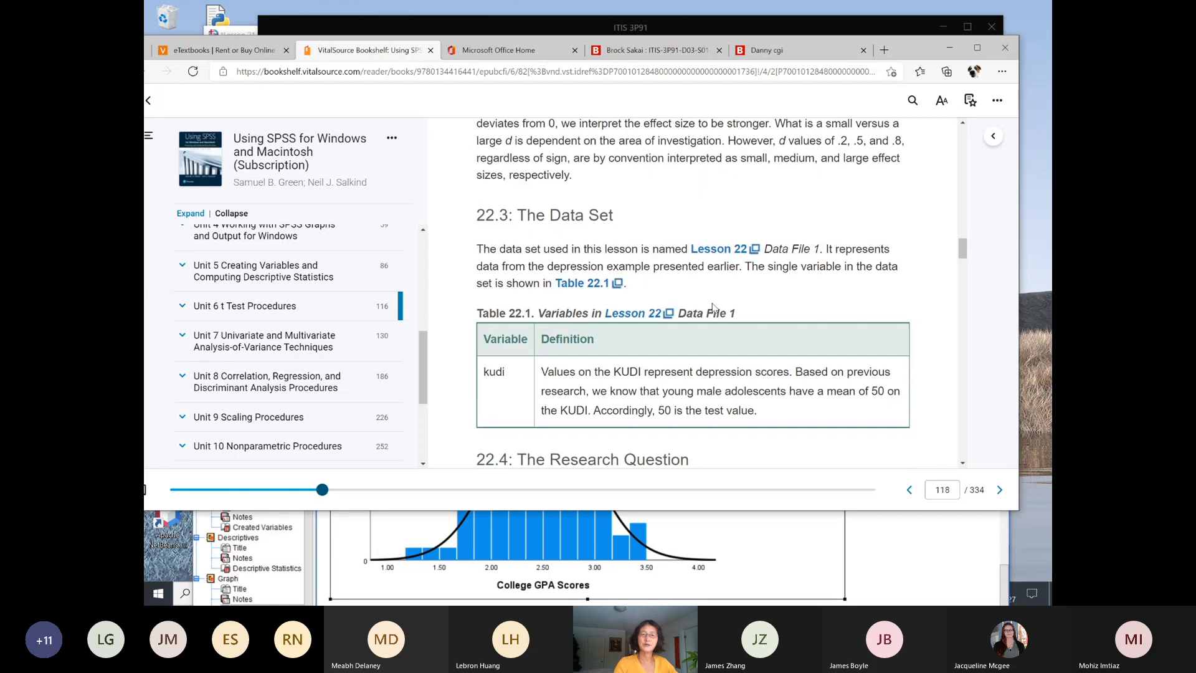
scroll(713, 303, "down", 2)
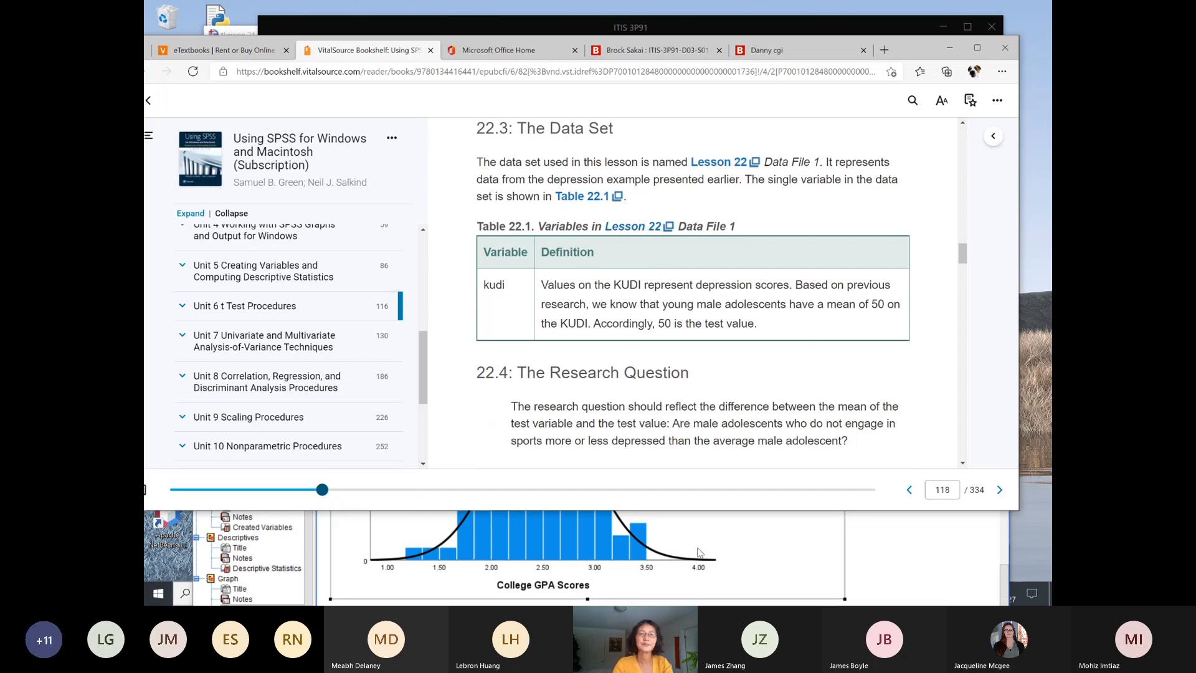
- Switch to the SPSS output viewer and minimize its window
left_click(642, 554)
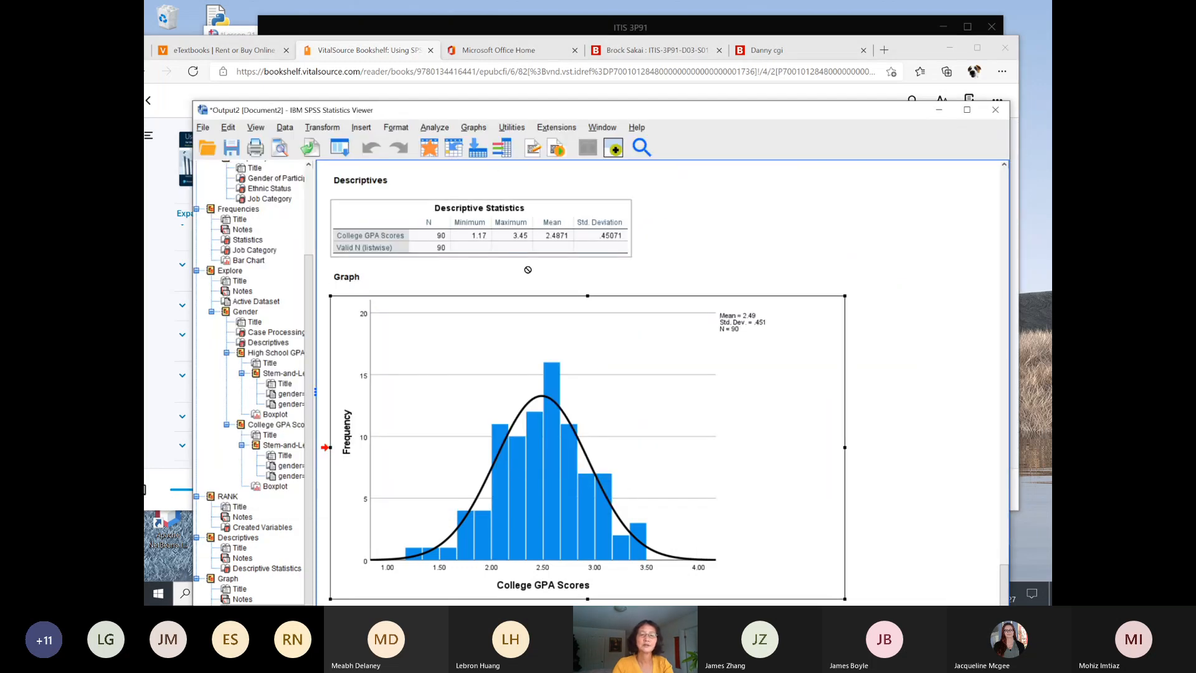
left_click(625, 605)
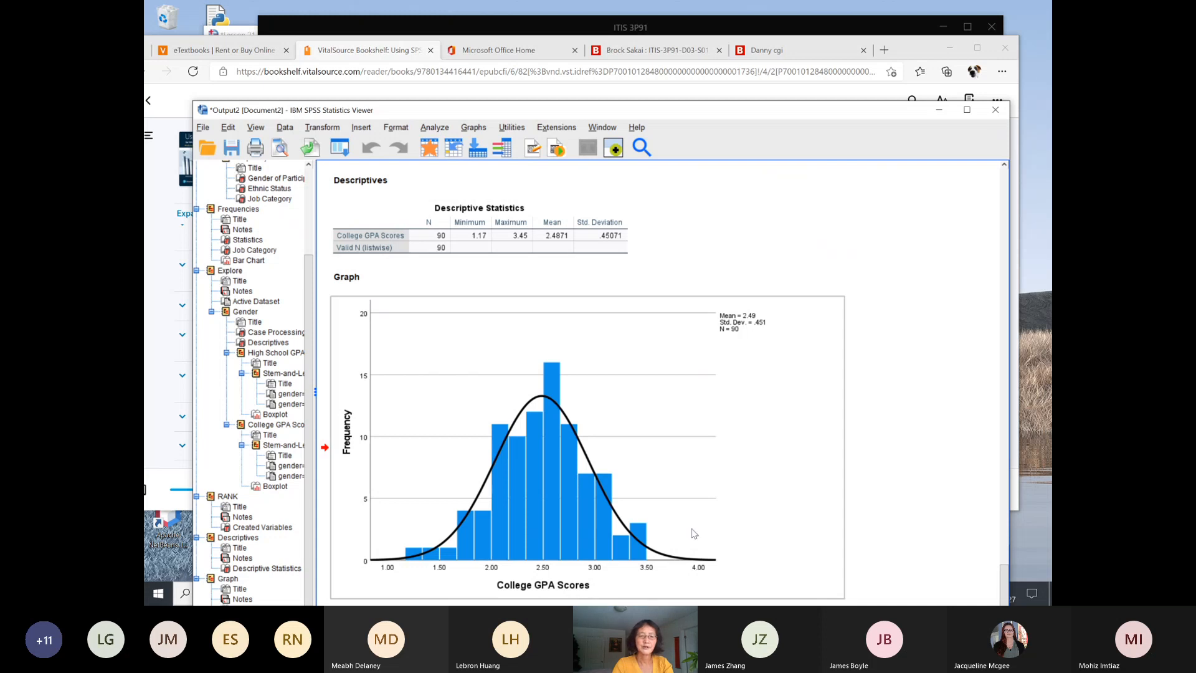
left_click_drag(796, 111, 811, 204)
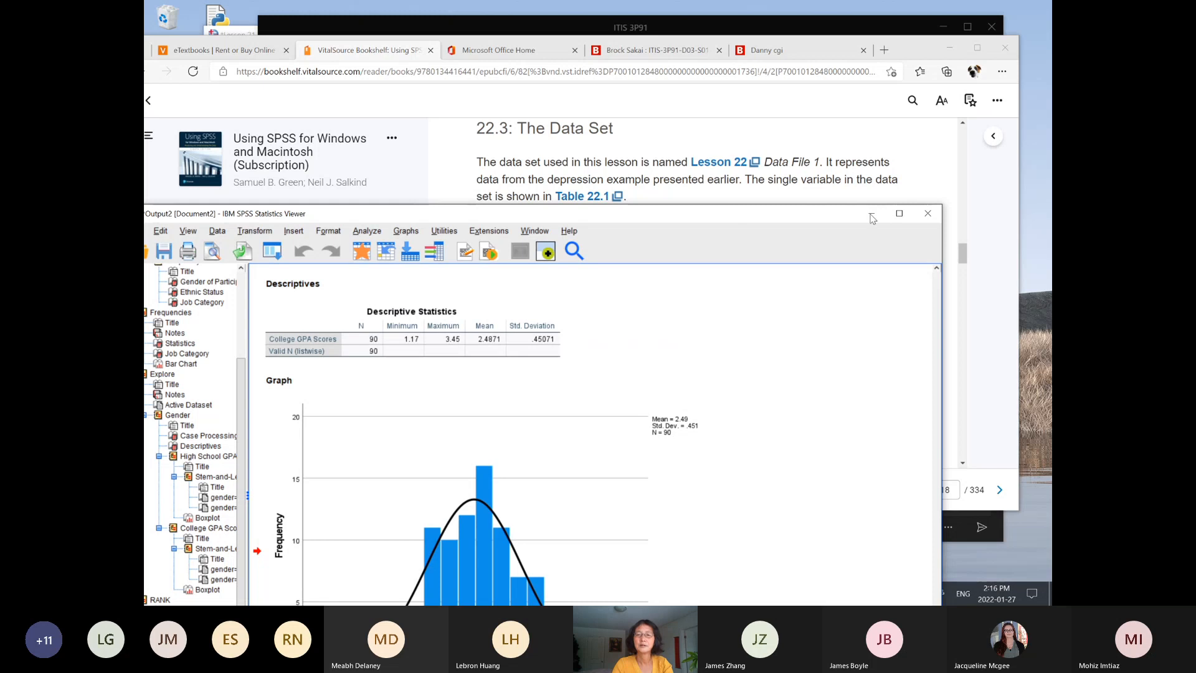
left_click(871, 214)
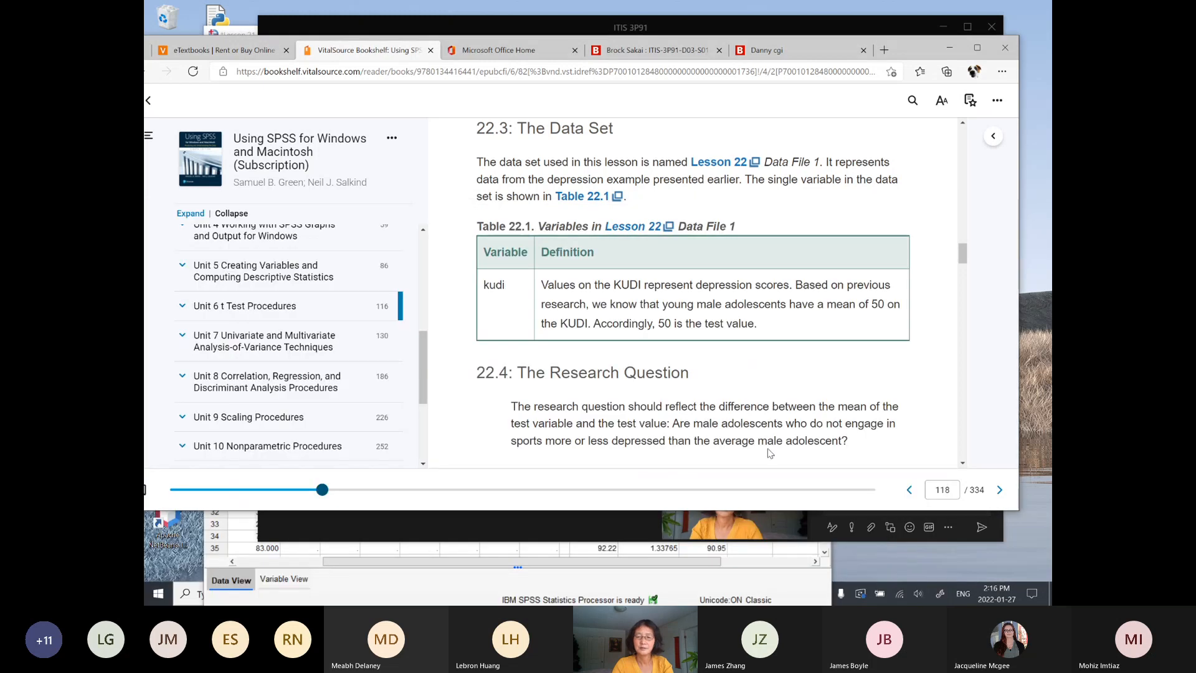
- Close the Lesson 21 data set and exit SPSS without saving the output viewer contents or the dataset changes
left_click(768, 569)
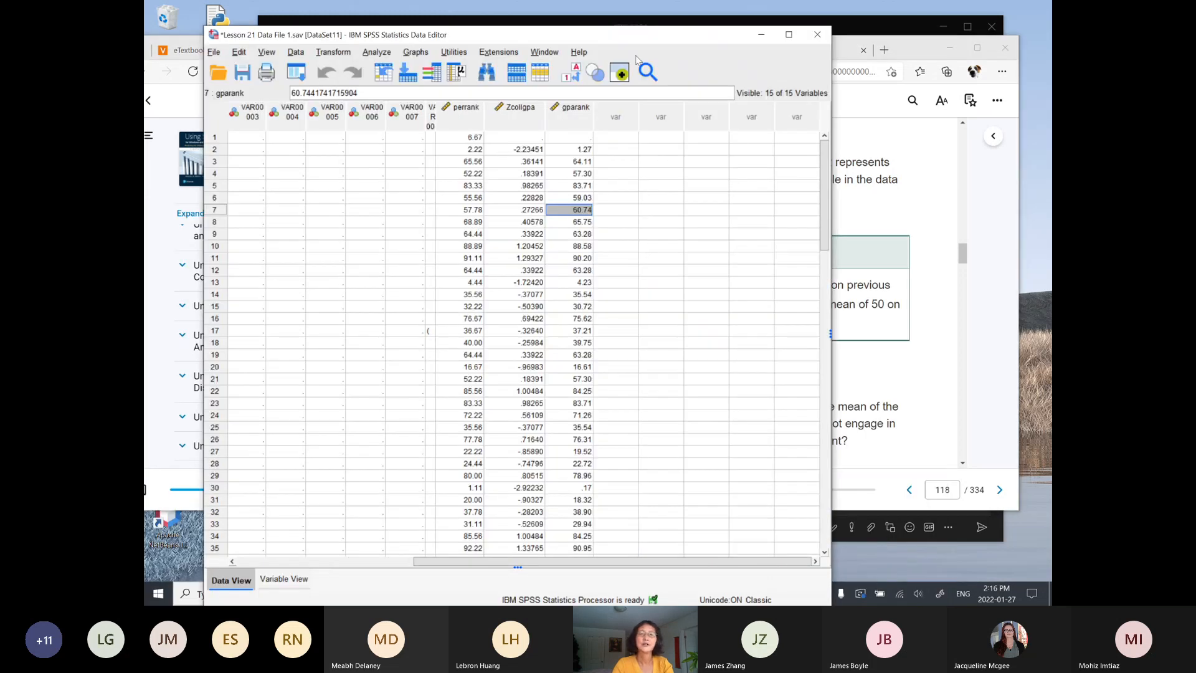
left_click(817, 34)
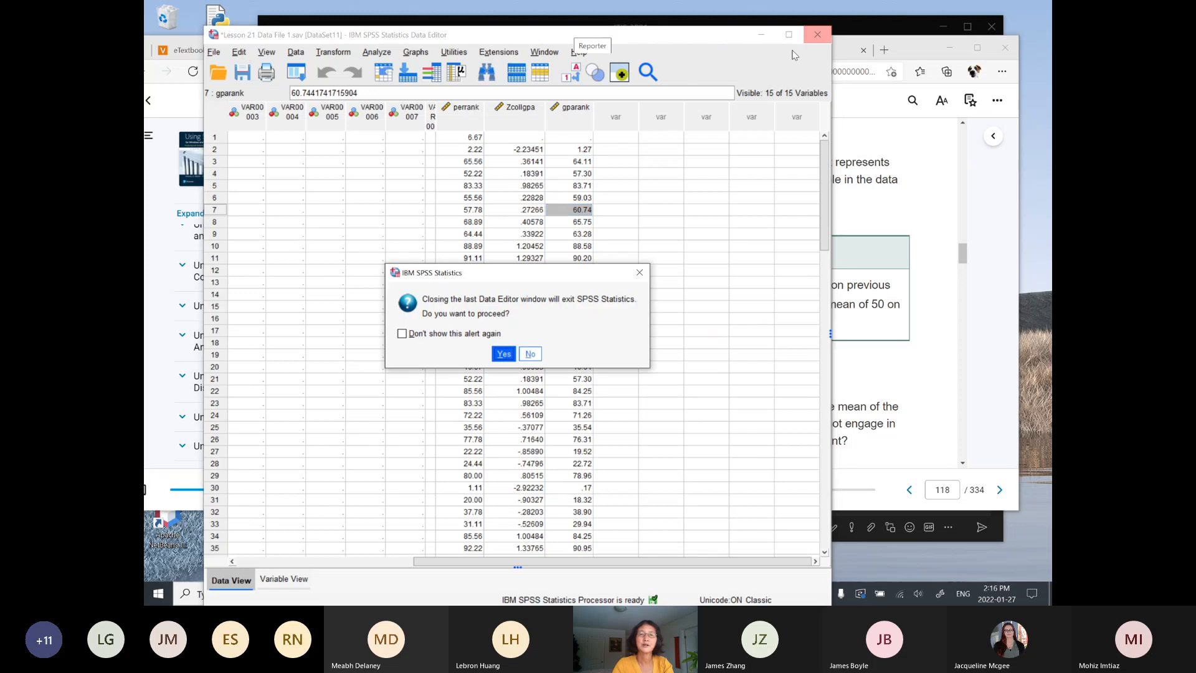
left_click(531, 355)
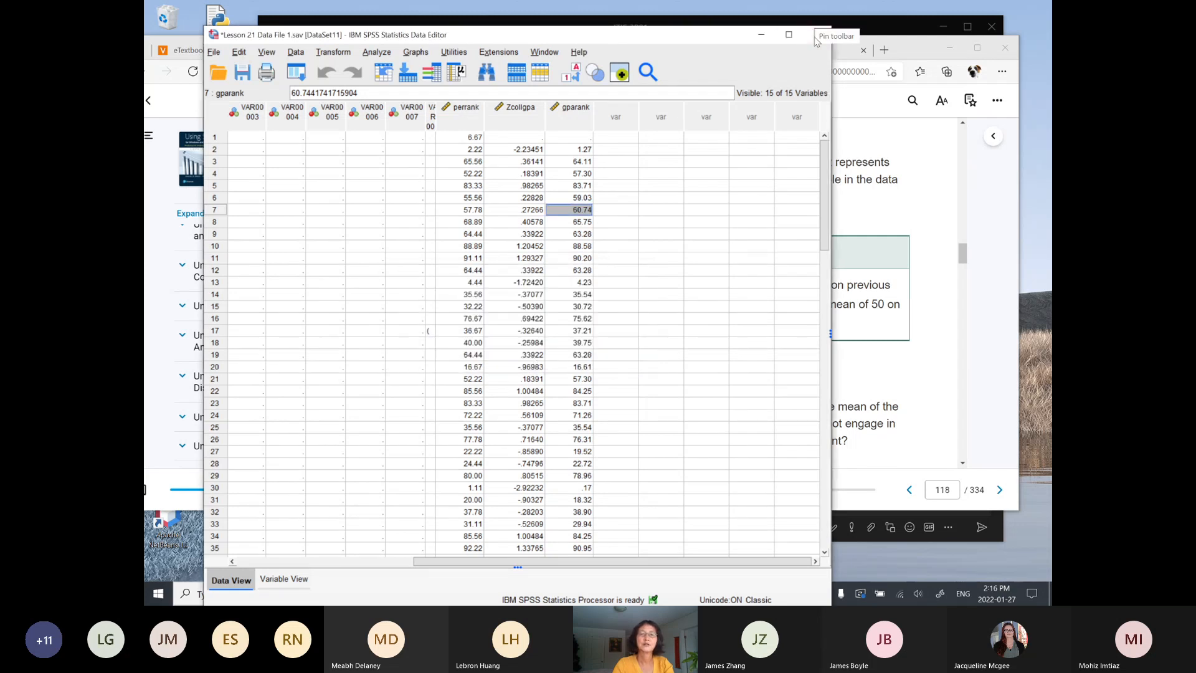
left_click_drag(687, 44, 684, 140)
left_click(802, 131)
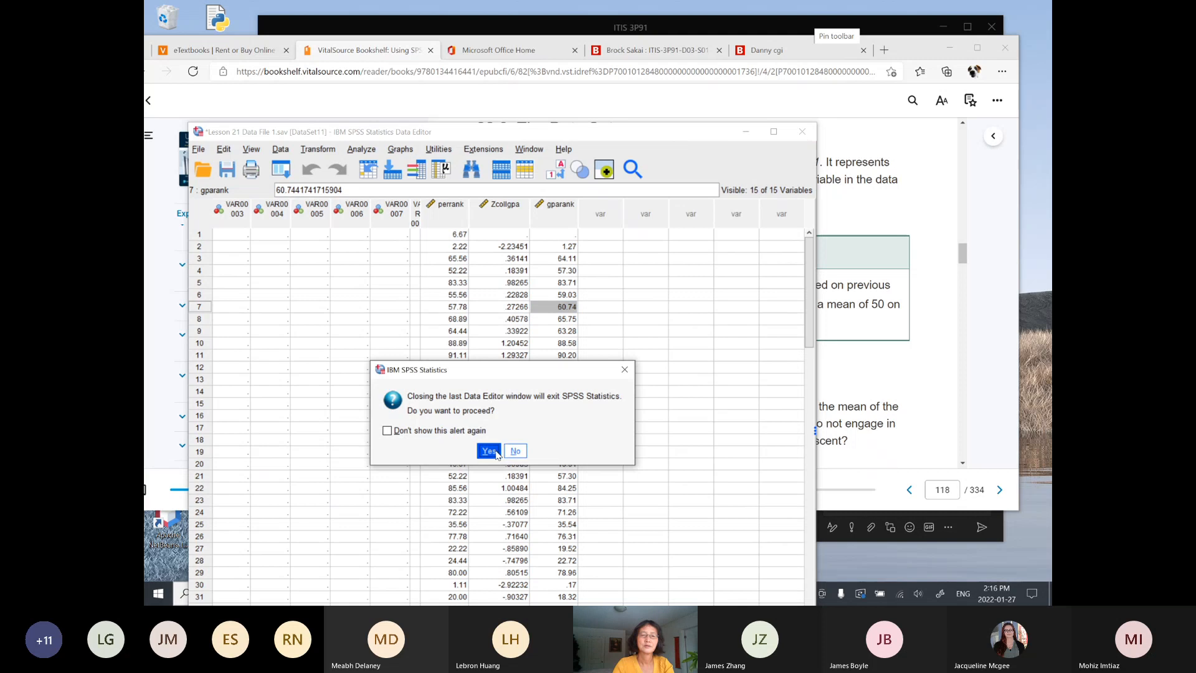
left_click(489, 451)
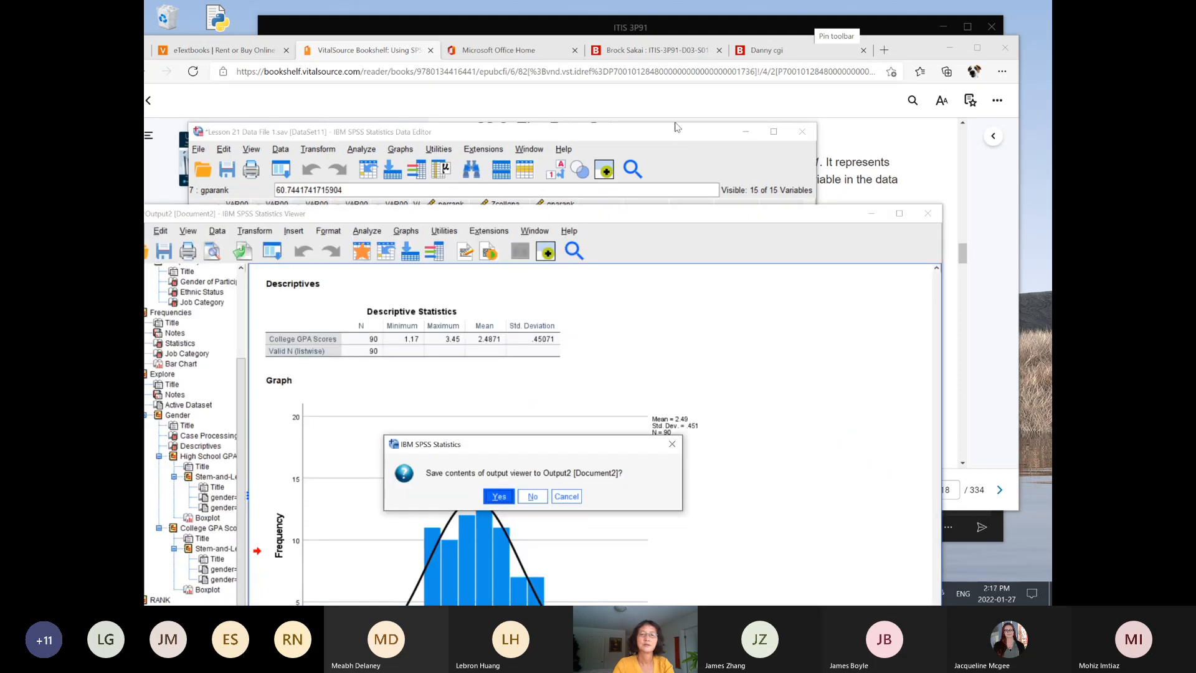
left_click(533, 498)
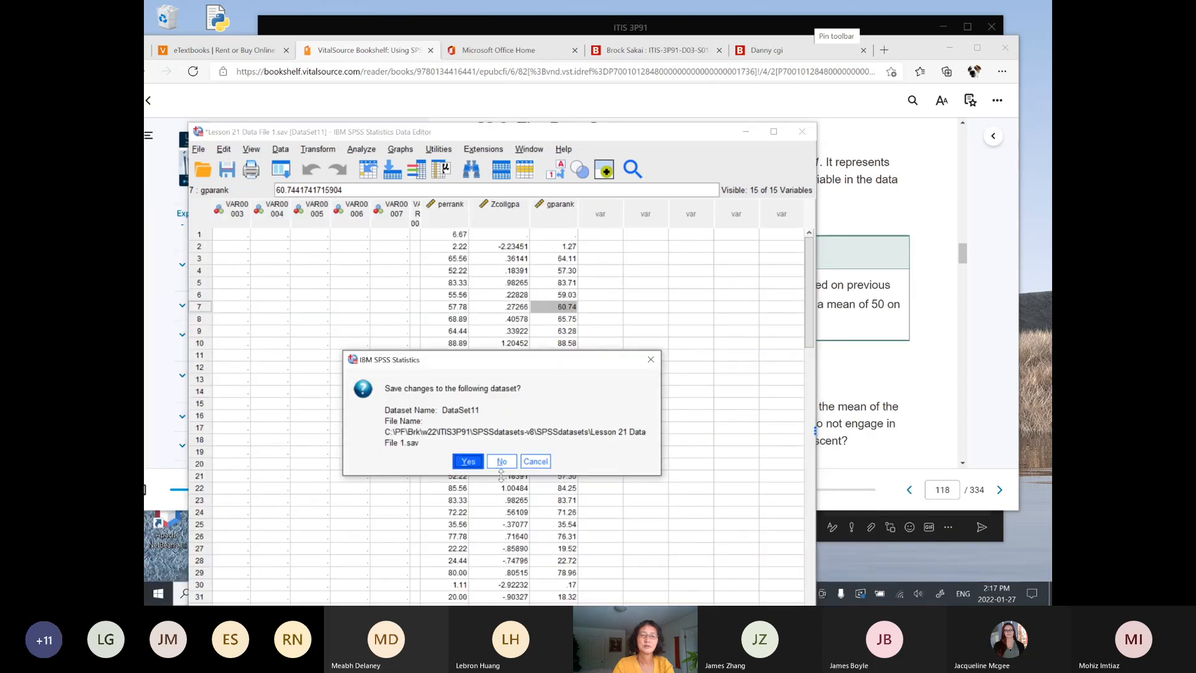
left_click(504, 467)
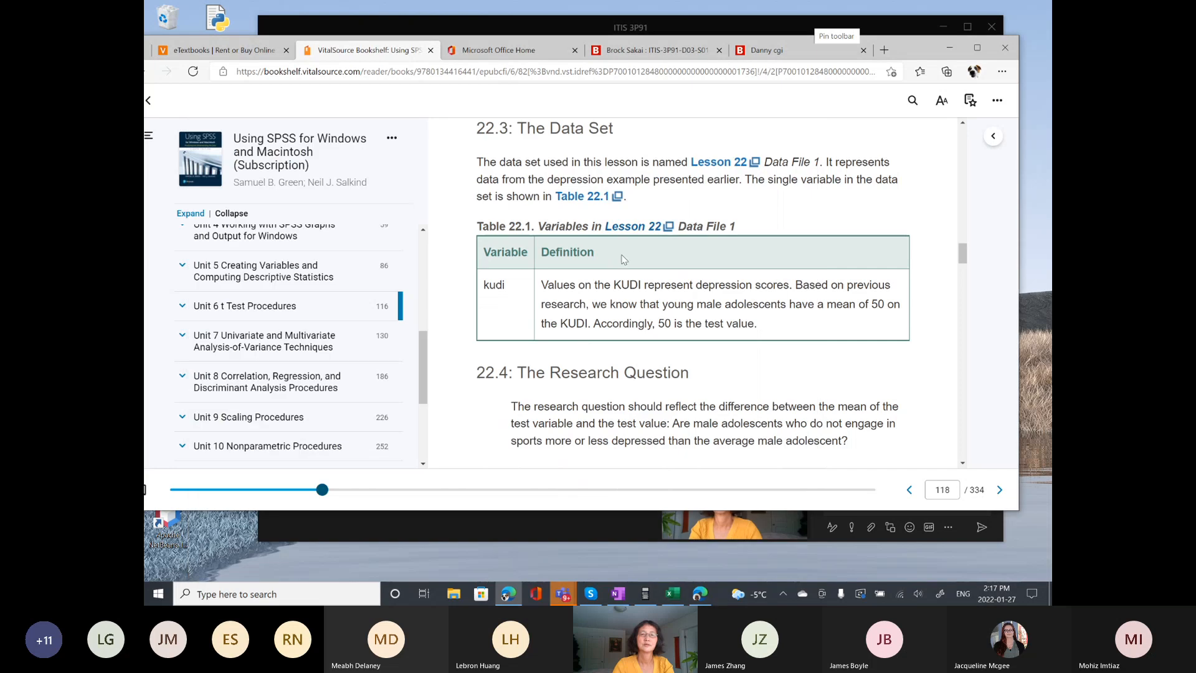
- Search for SPSS, launch it again and dismiss its welcome dialog
left_click(320, 592)
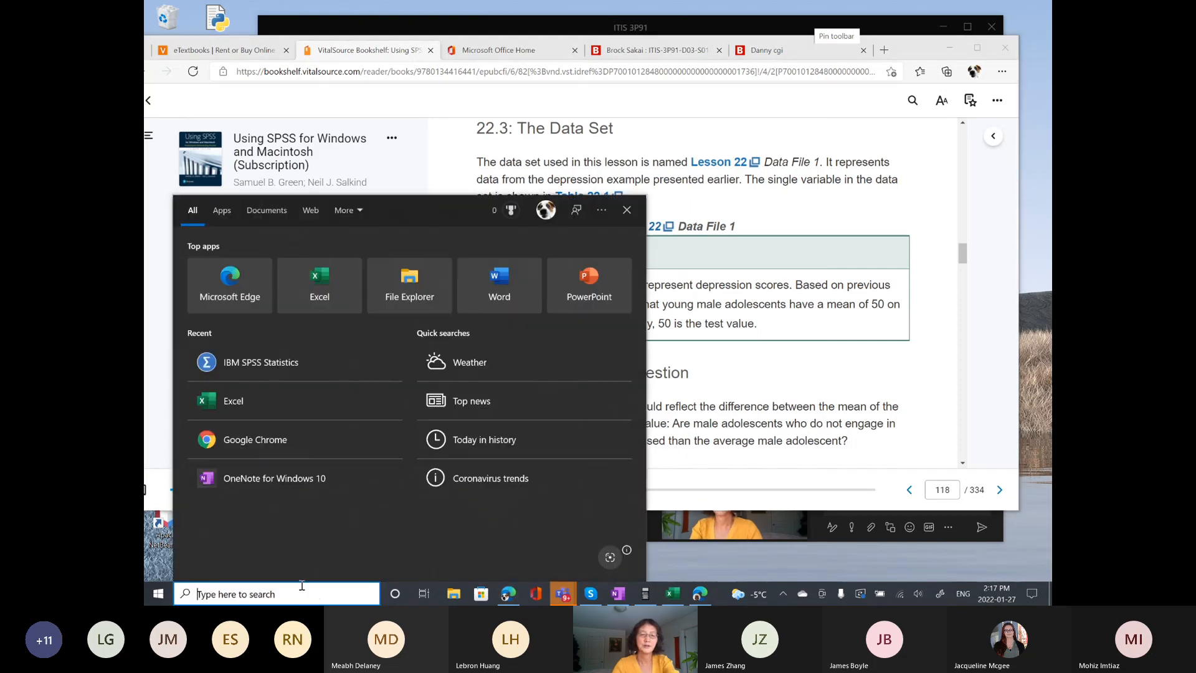
type("spss")
key("Return")
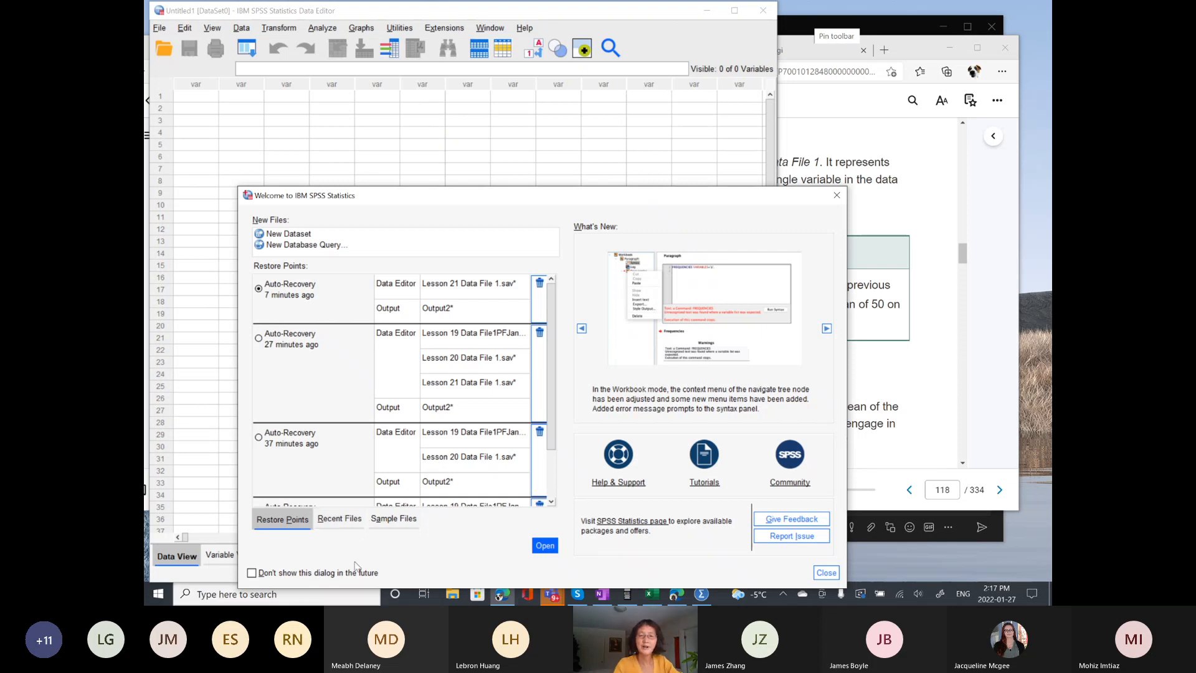
left_click_drag(585, 202, 557, 121)
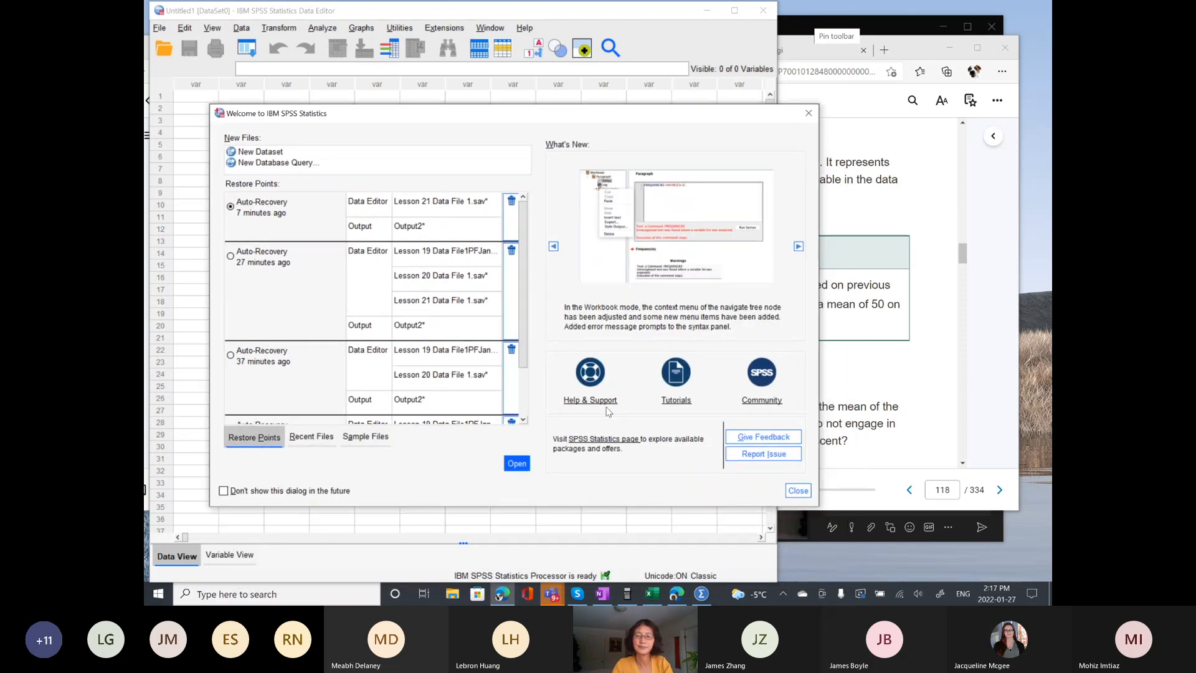
left_click(797, 491)
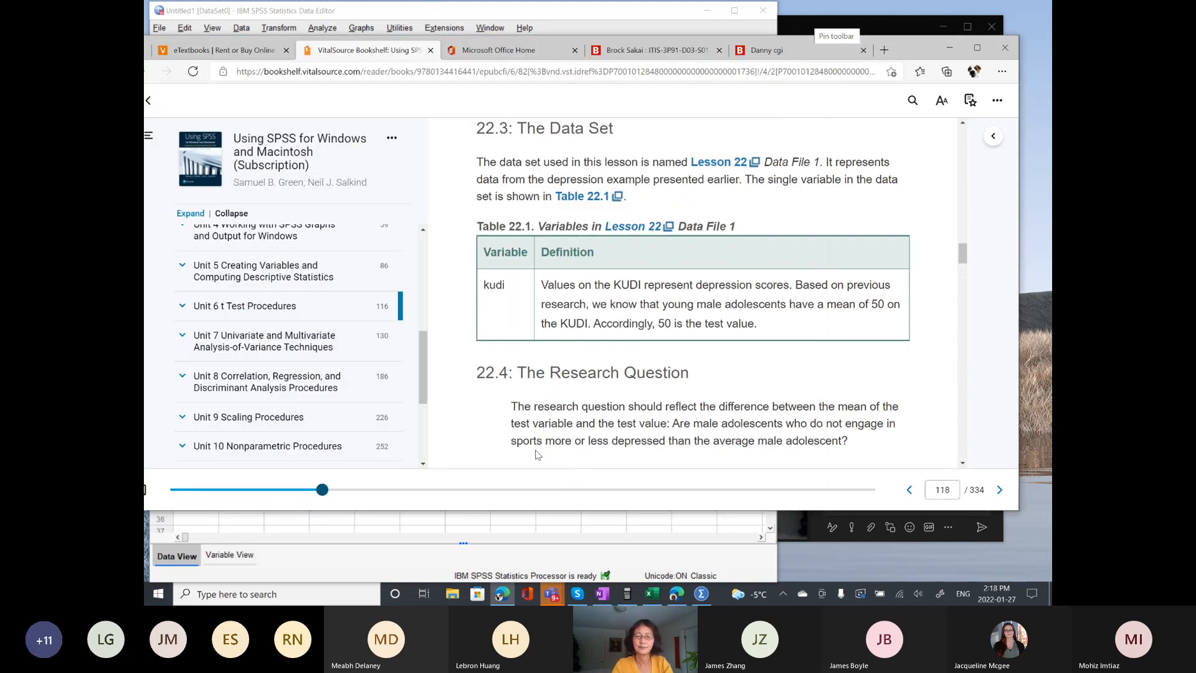
- Open Lesson 22 Data File 1.sav from the SPSSdatasets folder in SPSS
left_click(701, 593)
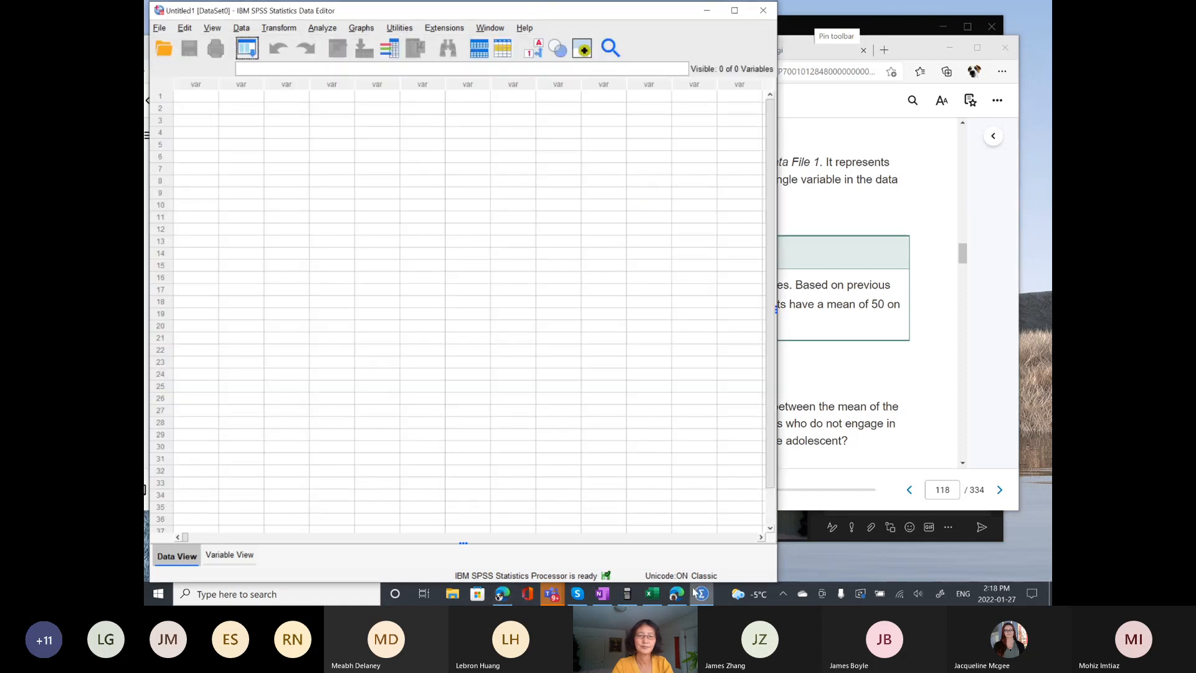
left_click(170, 52)
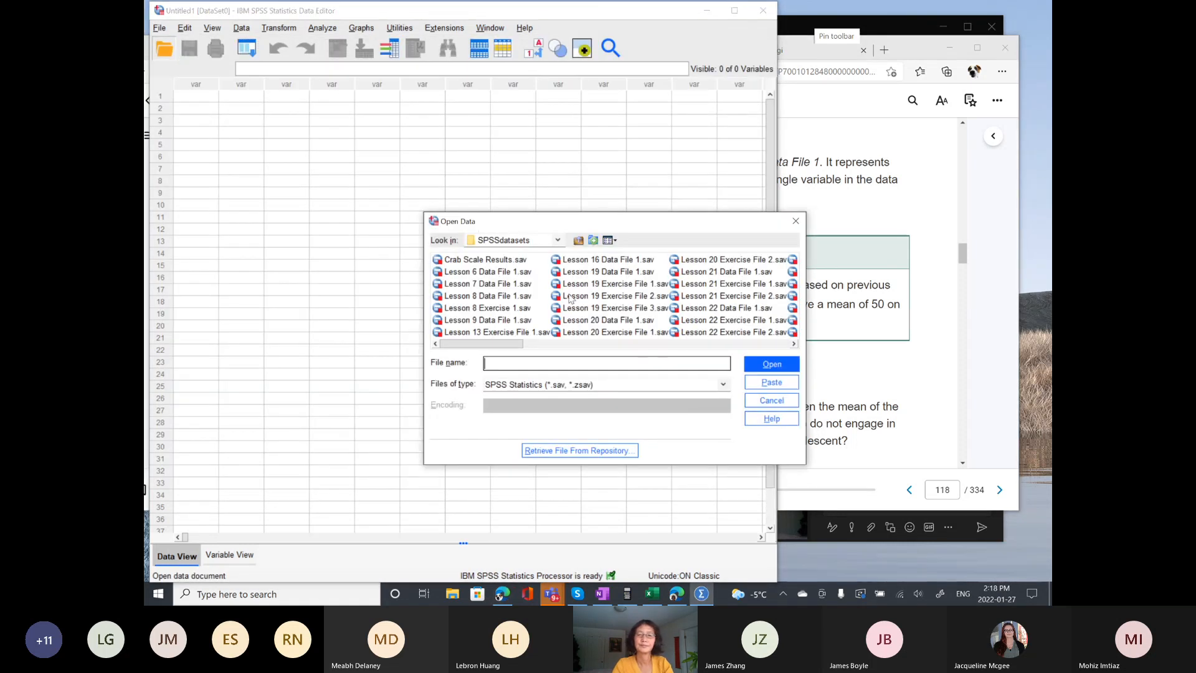
left_click(702, 310)
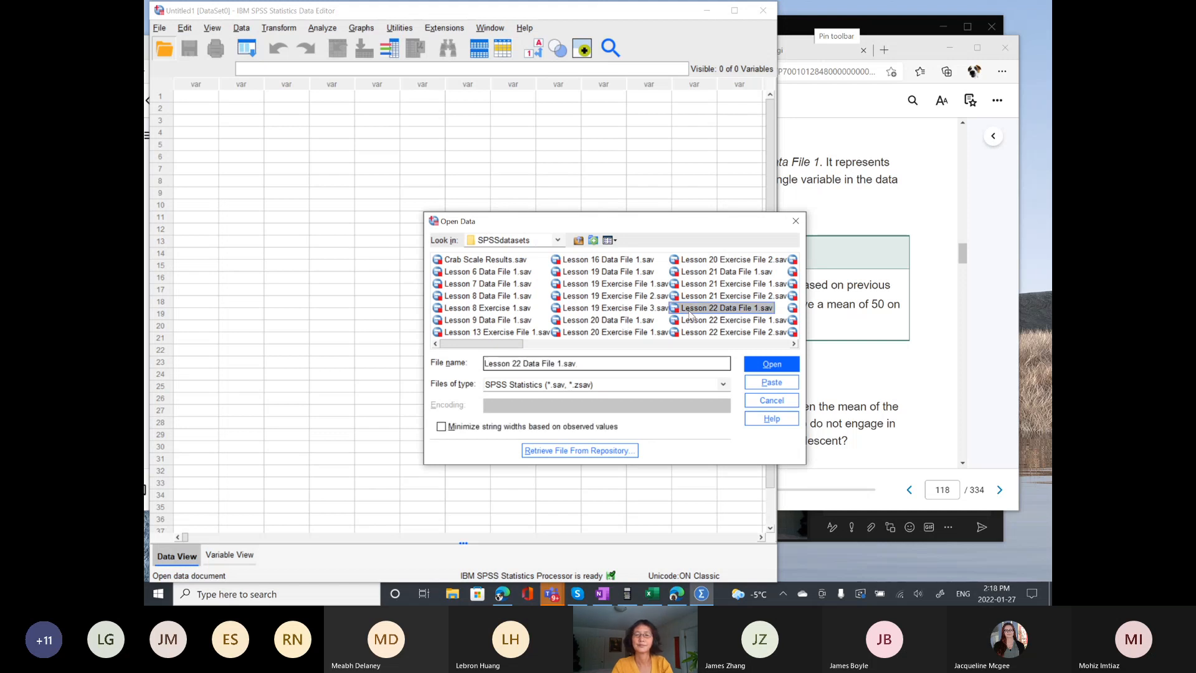
left_click(772, 367)
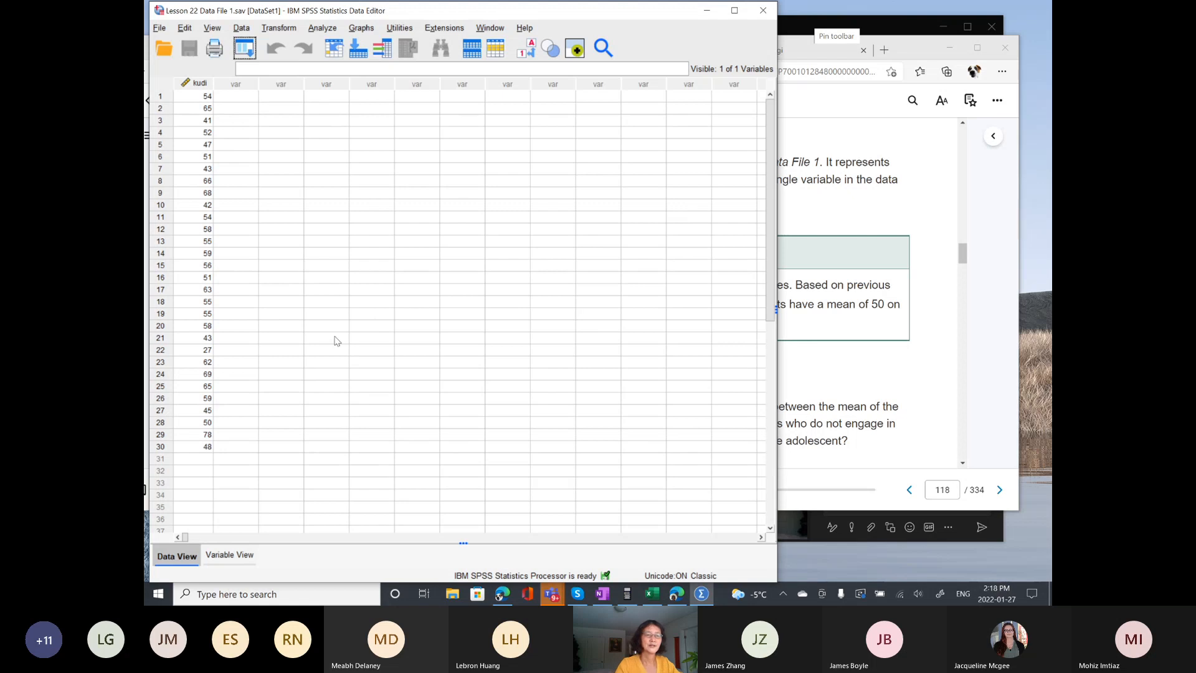
- Check the last case in the data, and widen the Label column in the variable definitions to show kudi's full label
left_click(161, 446)
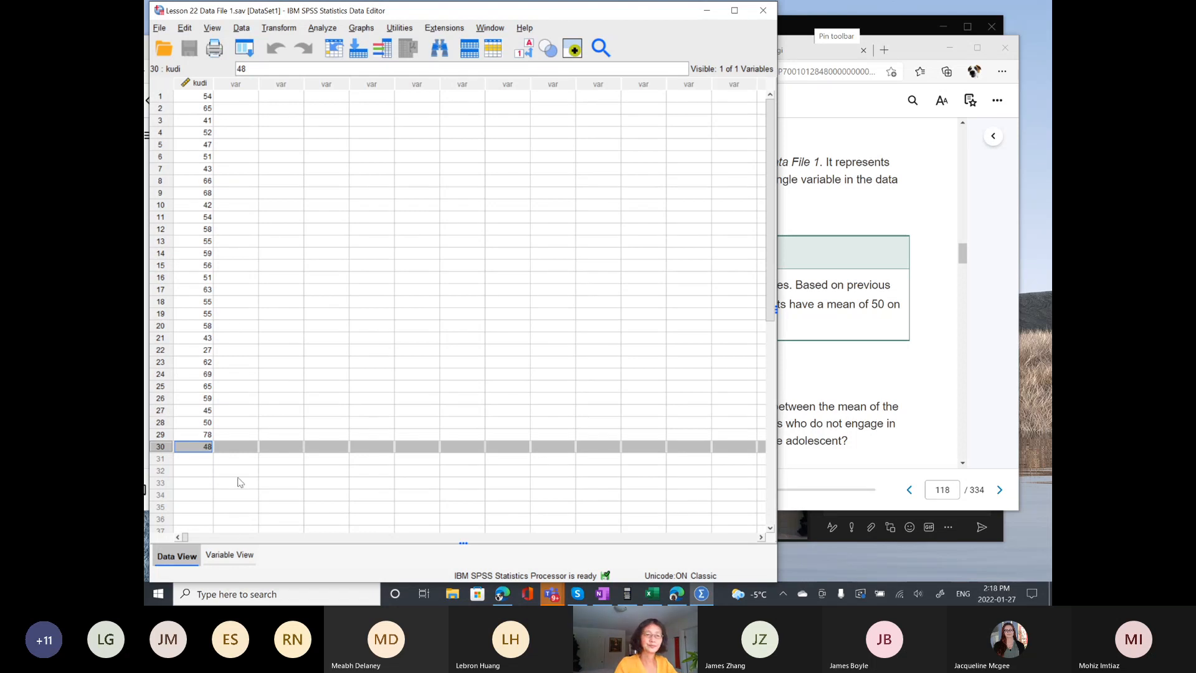
left_click(230, 556)
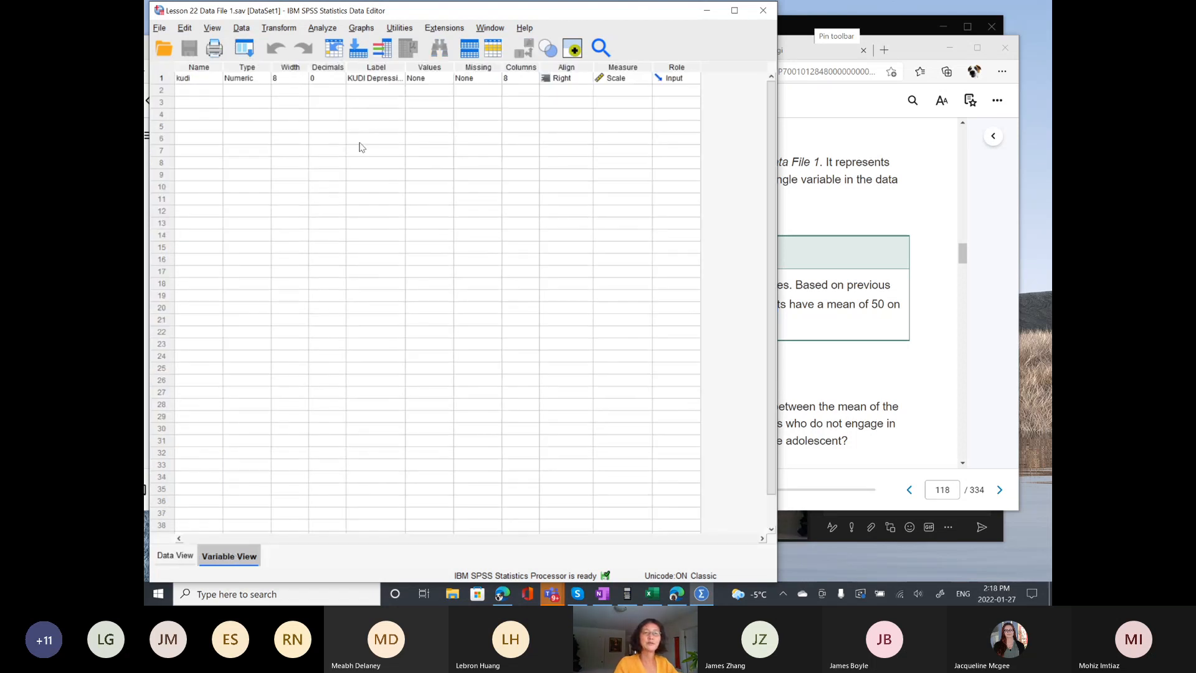
left_click_drag(405, 67, 466, 61)
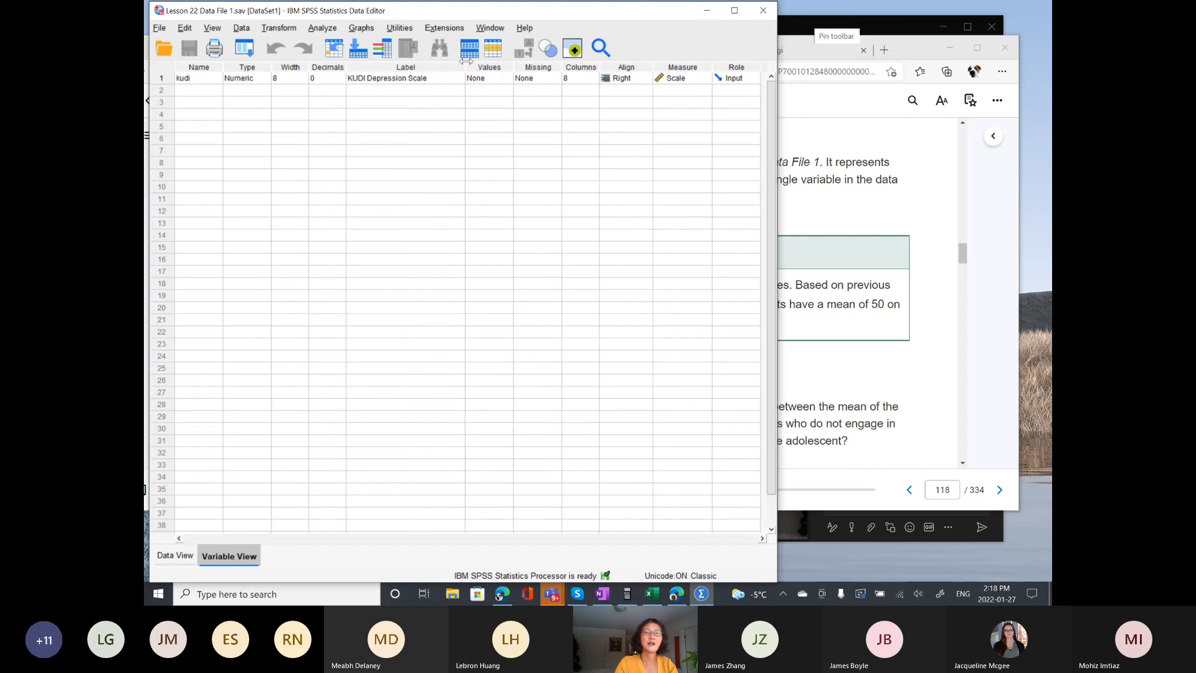
left_click_drag(466, 61, 464, 60)
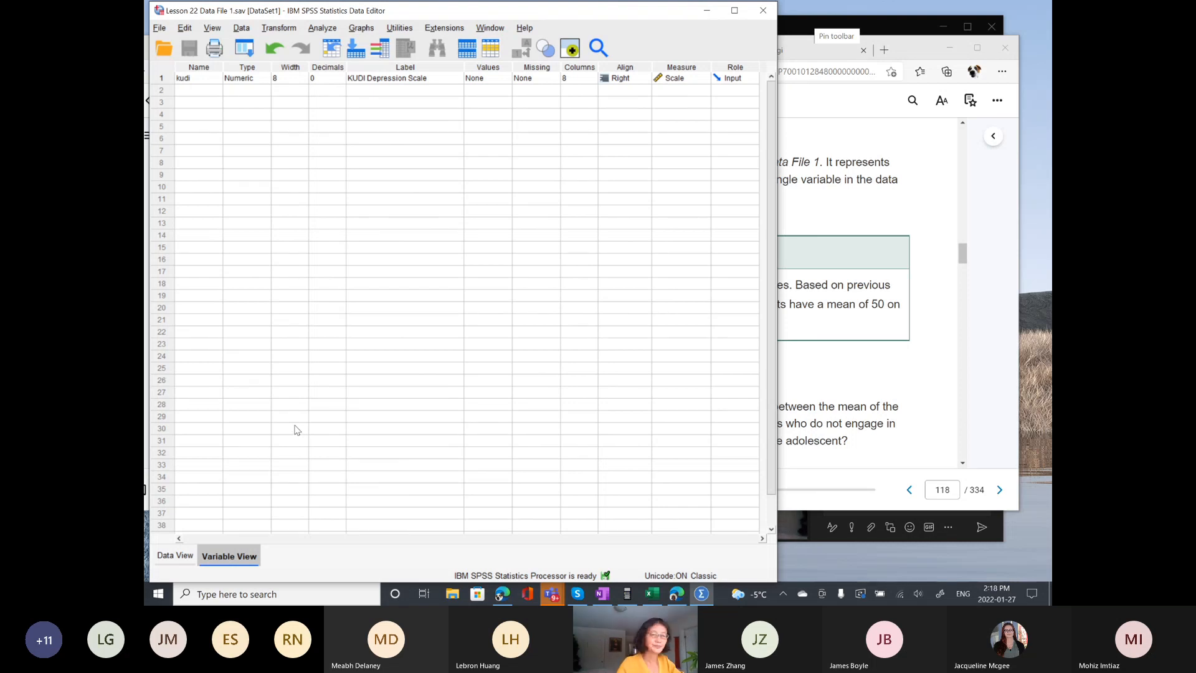
- Switch to the textbook and read the research question and the first step for conducting a one-sample t test in section 22.5
left_click(500, 594)
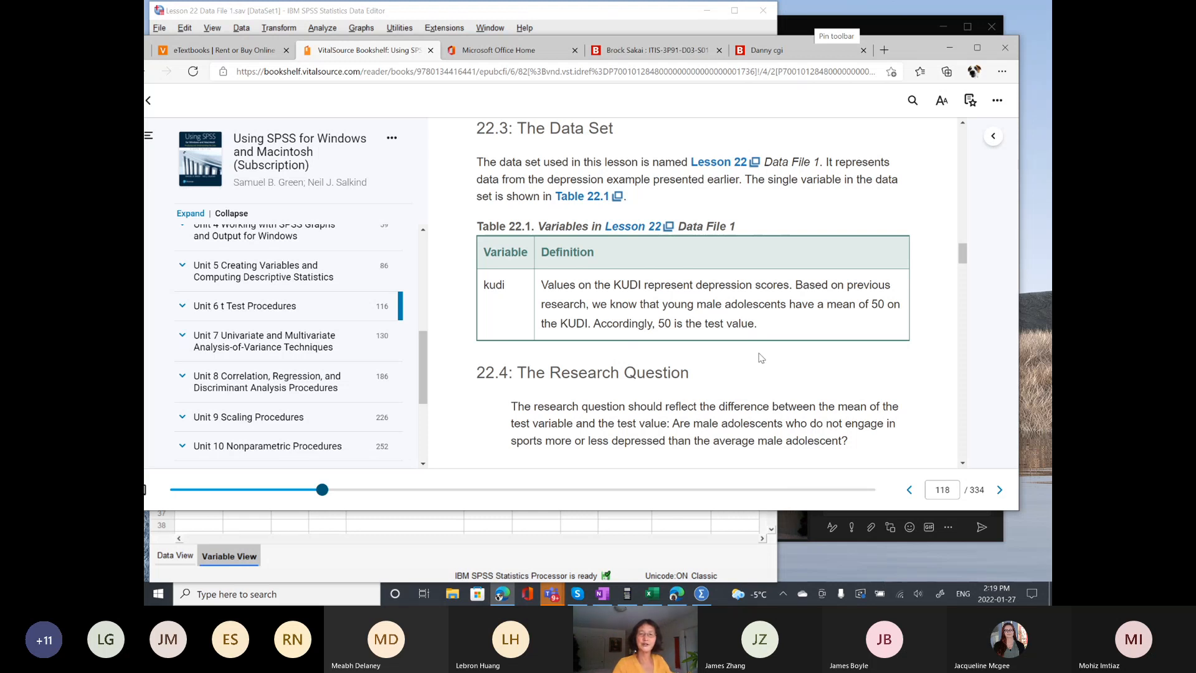
scroll(761, 358, "down", 3)
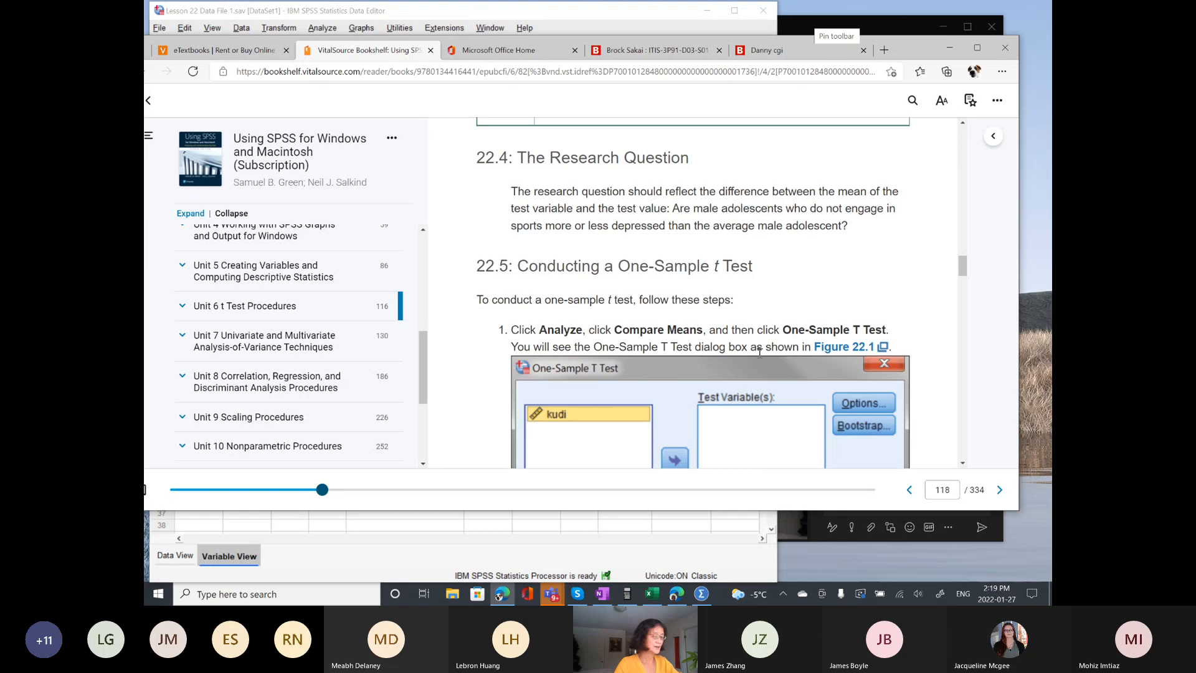
scroll(760, 352, "up", 1)
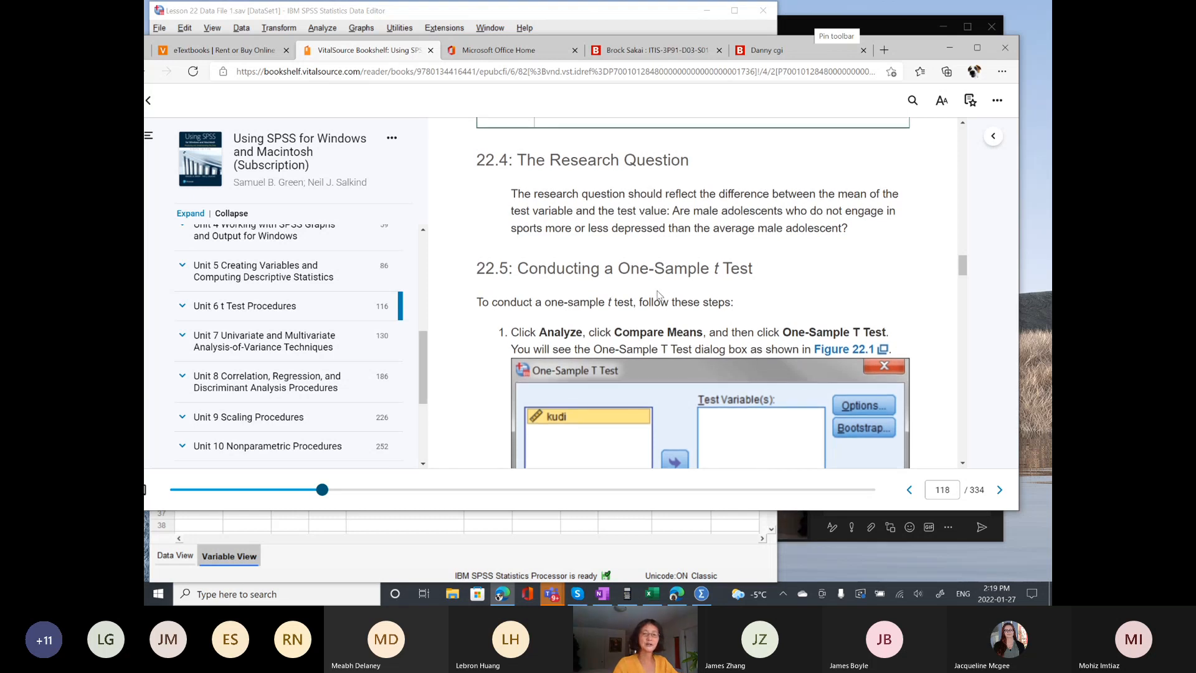
- Return to the SPSS data values and highlight all kudi scores, rechecking the textbook's research question in between
left_click(440, 525)
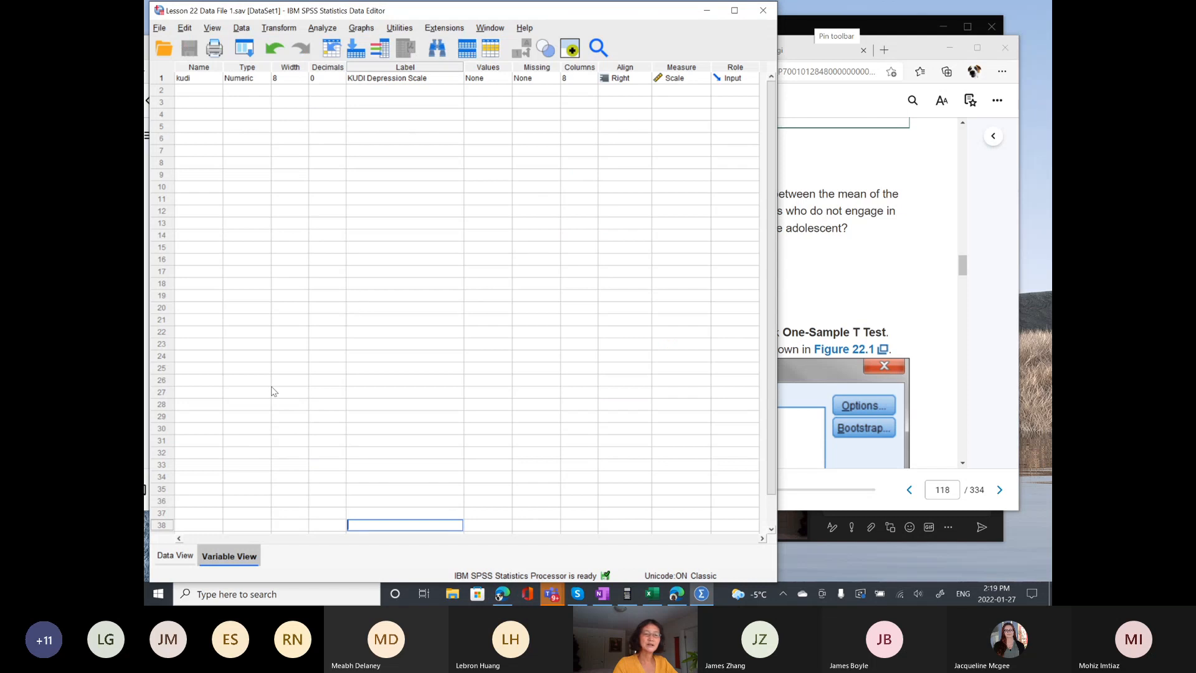
left_click(178, 557)
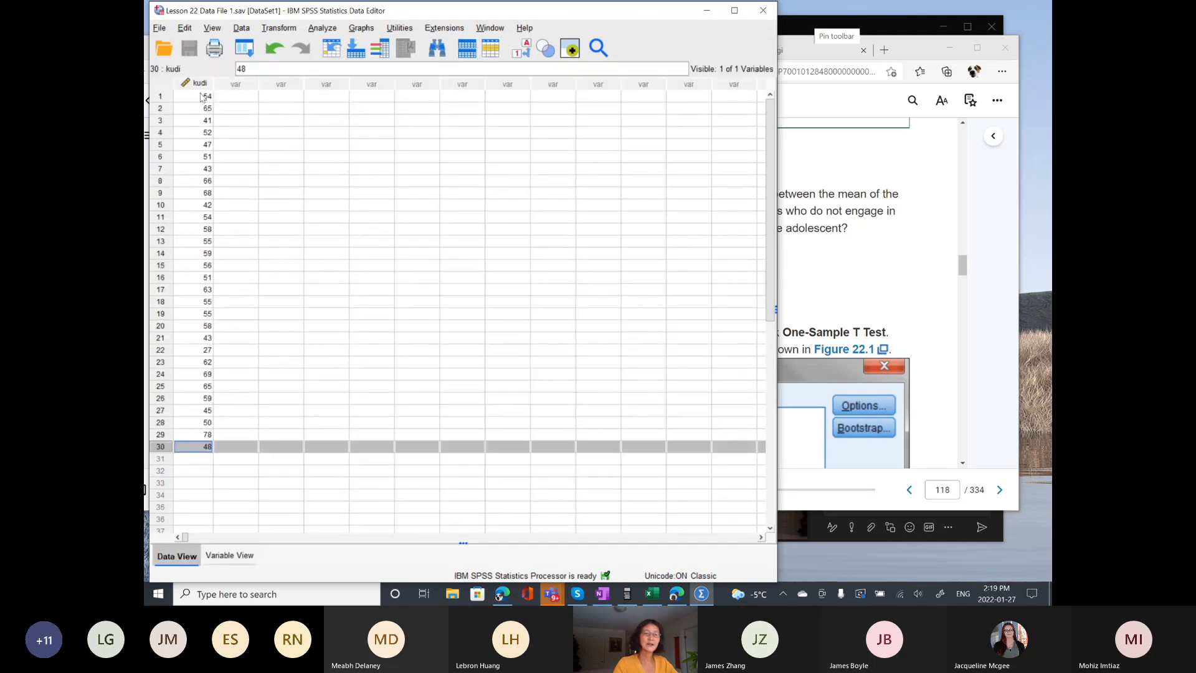
left_click_drag(201, 97, 193, 454)
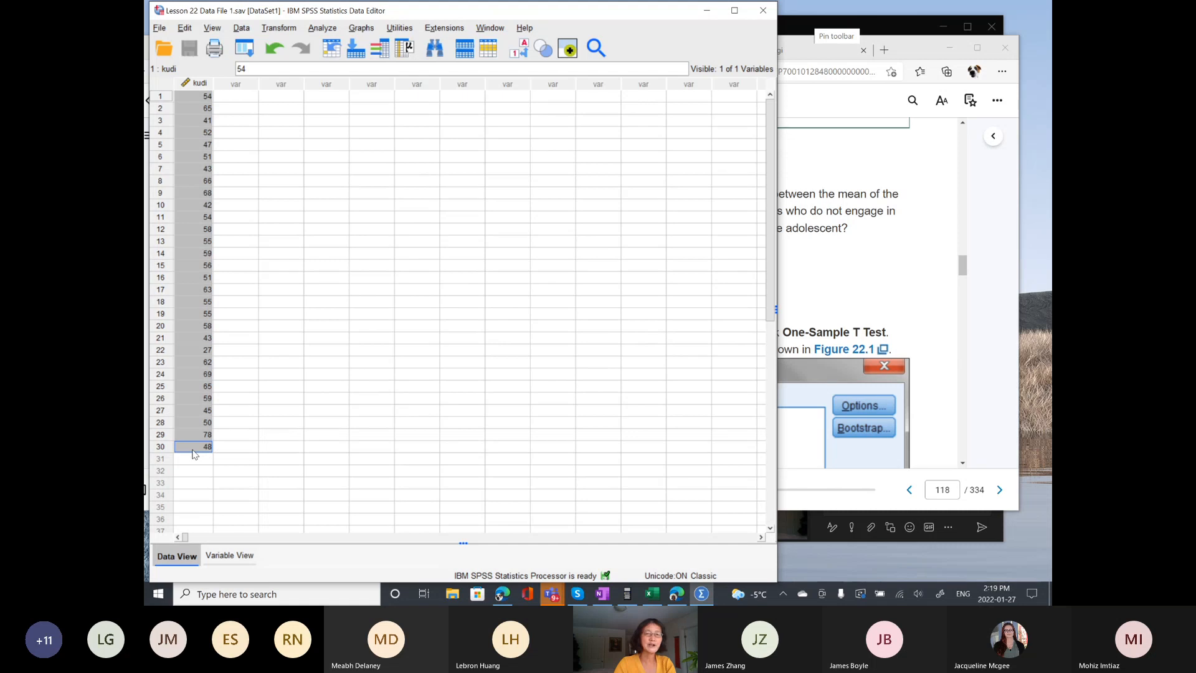
left_click(829, 286)
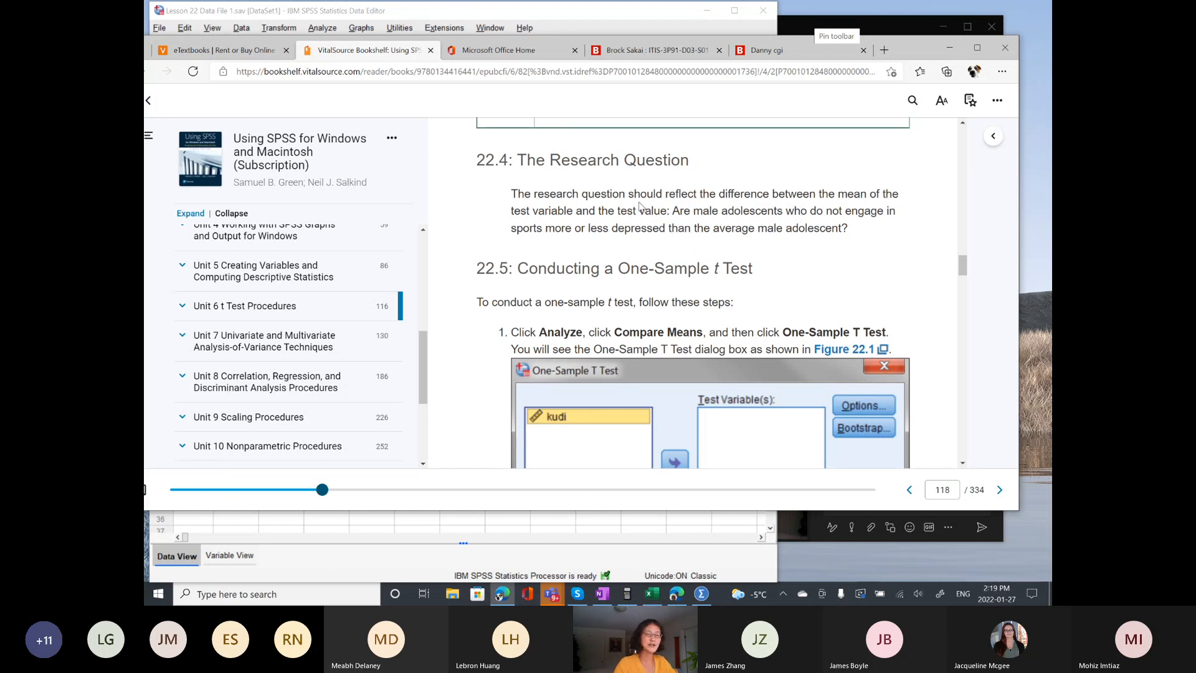
left_click(354, 519)
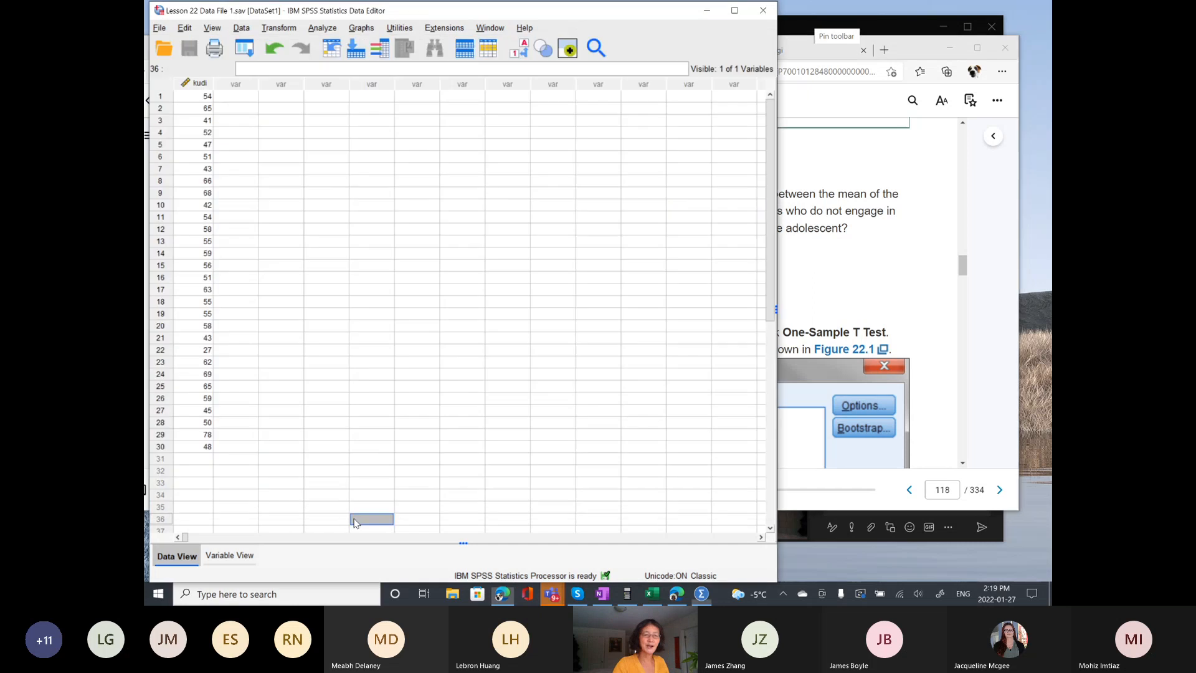
left_click(200, 98)
left_click_drag(200, 98, 199, 451)
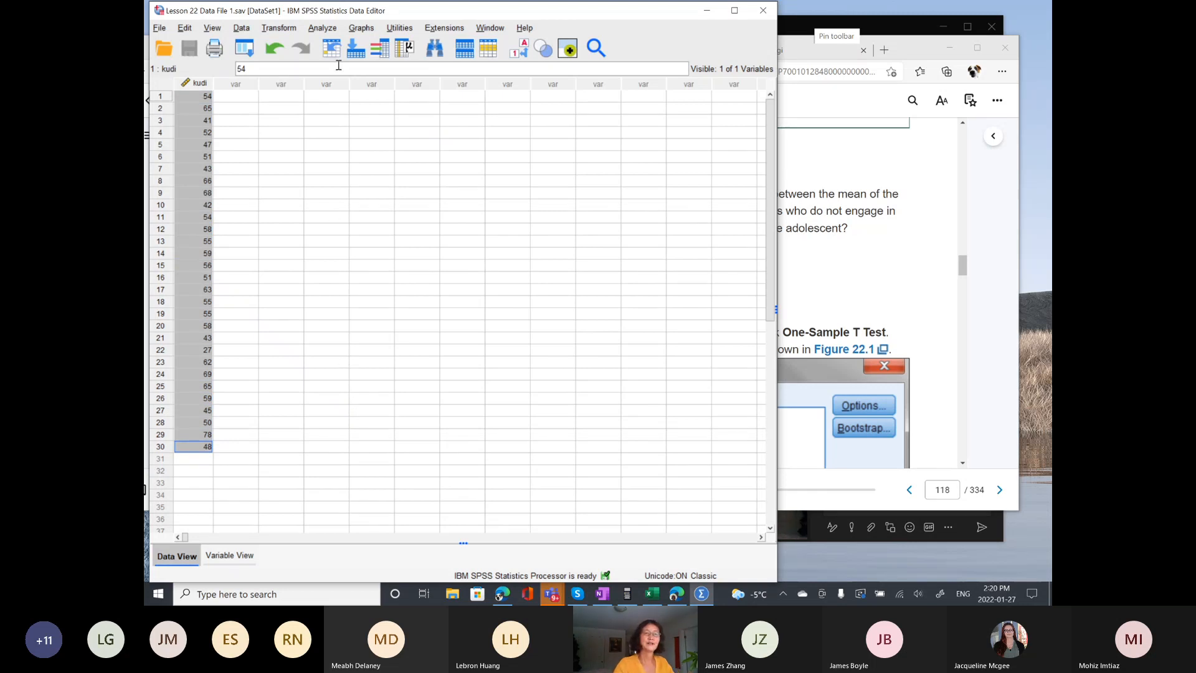
- Run a One-Sample T Test with kudi as the test variable and a test value of 50
left_click(322, 28)
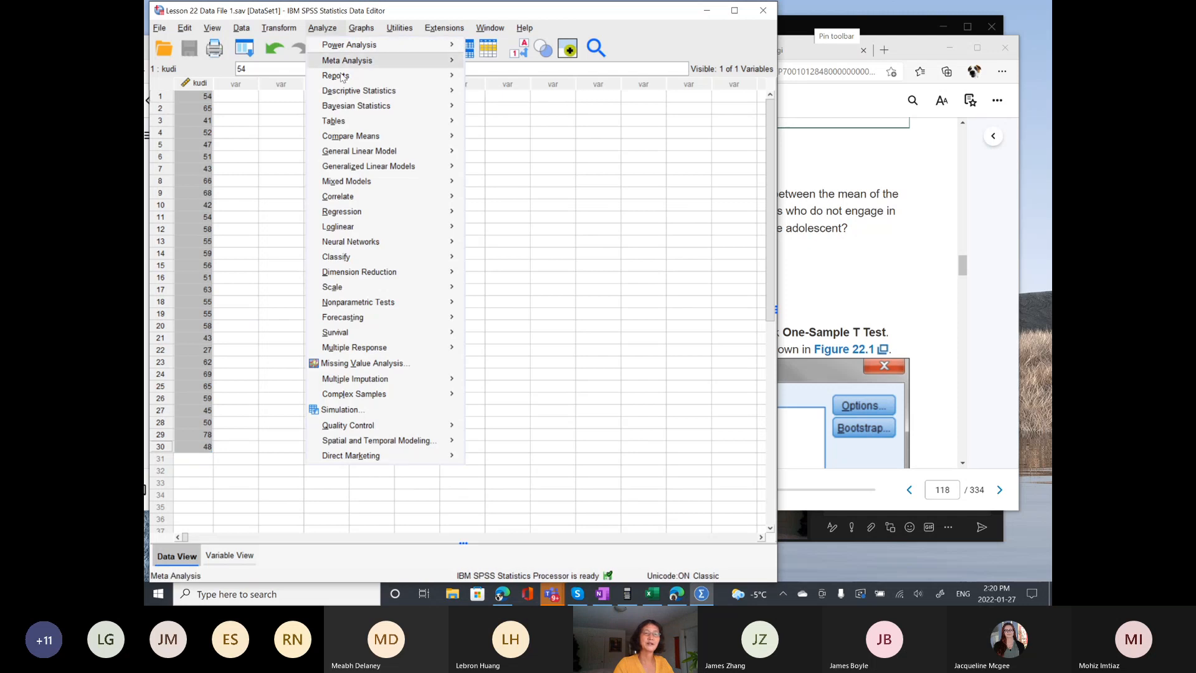
mouse_move(358, 143)
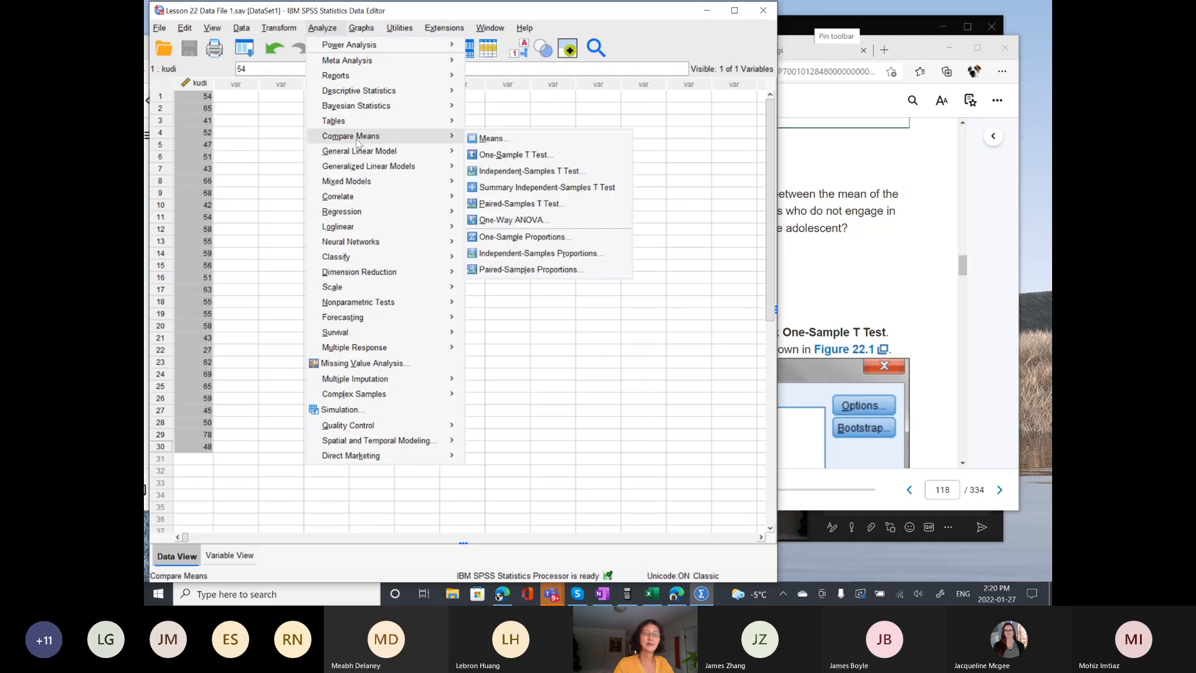
left_click(534, 157)
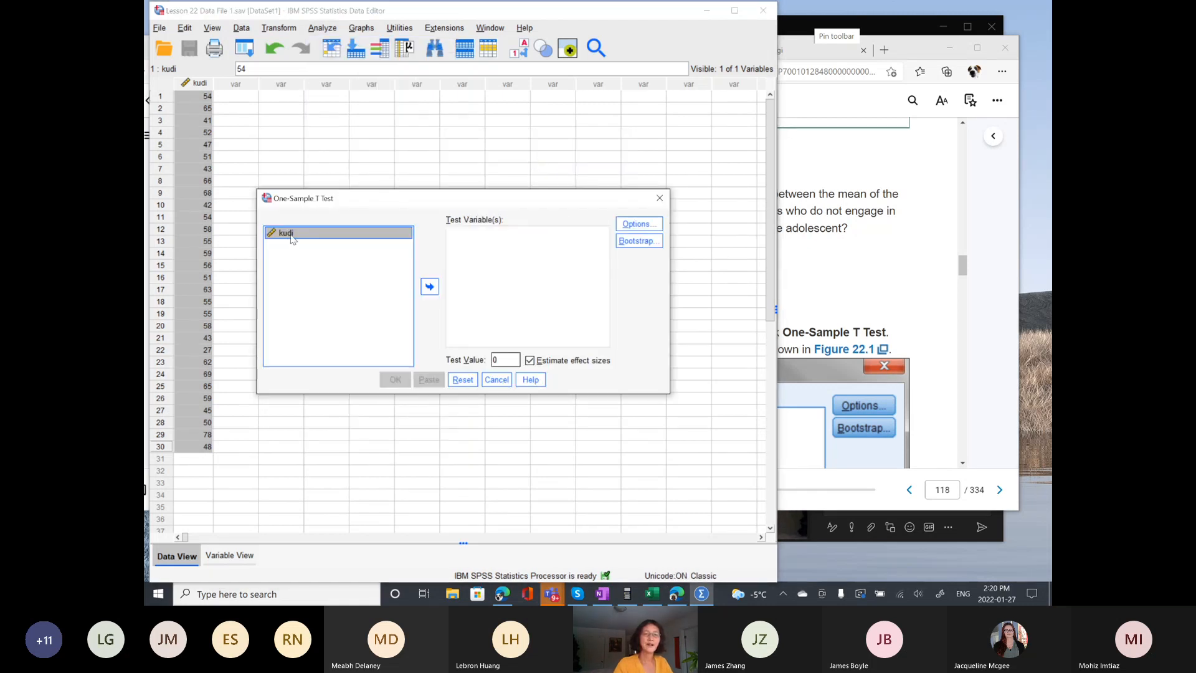
left_click(429, 286)
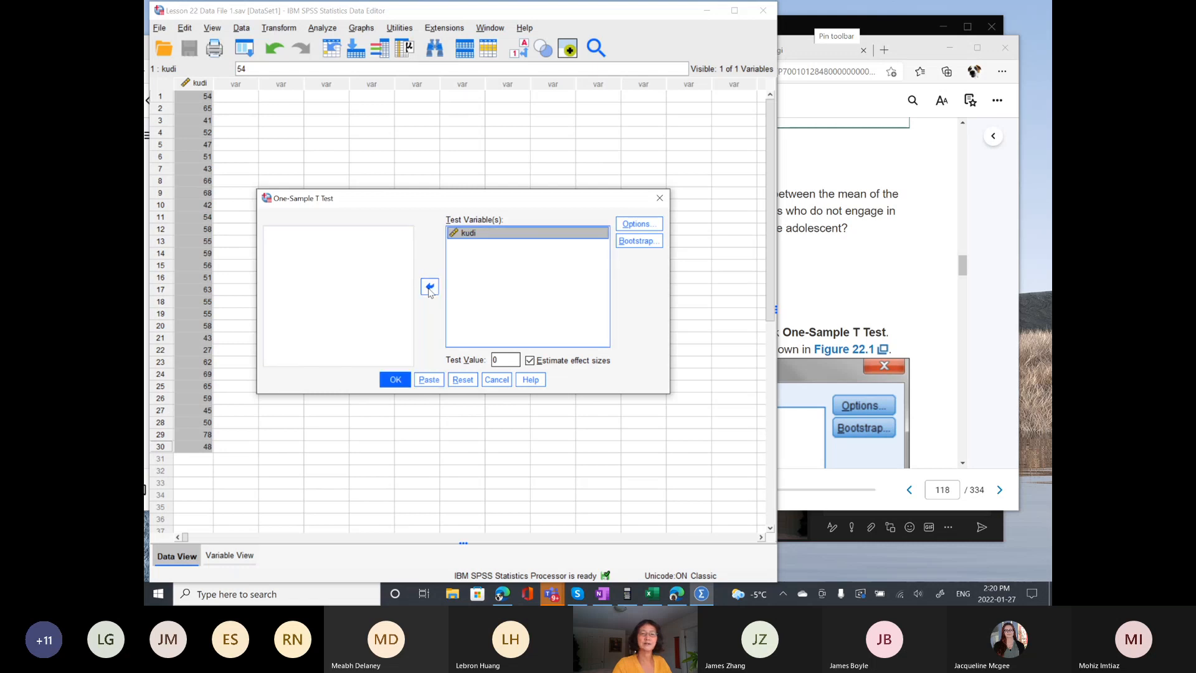
double_click(508, 359)
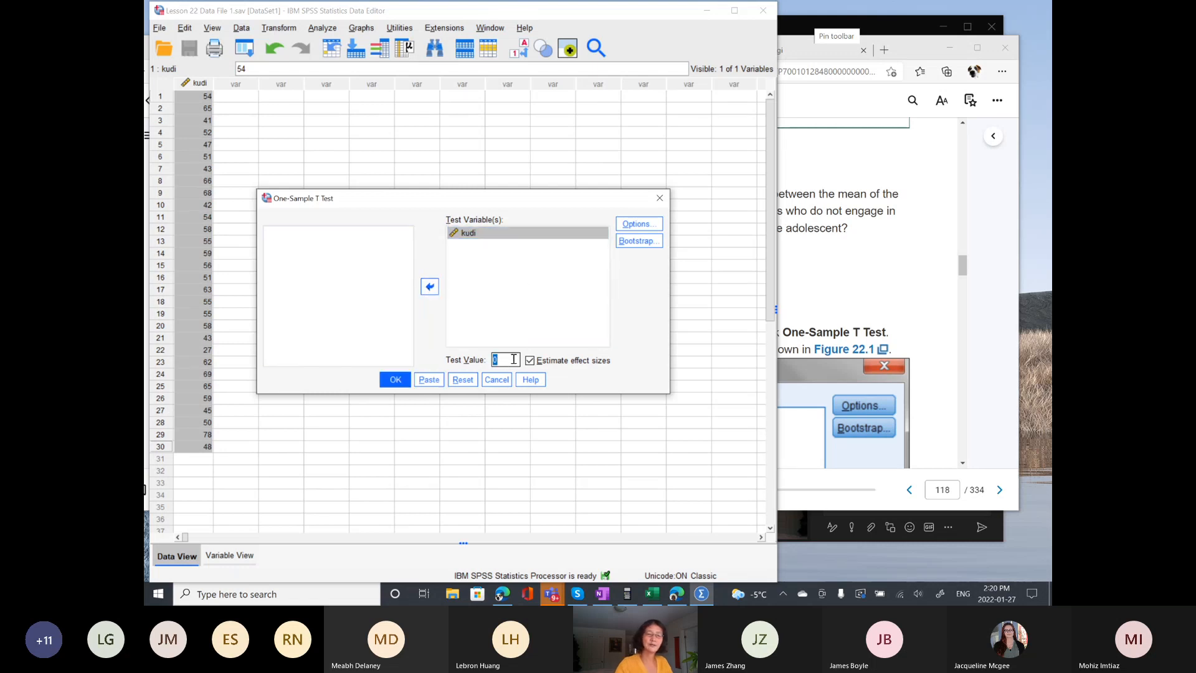
type("50")
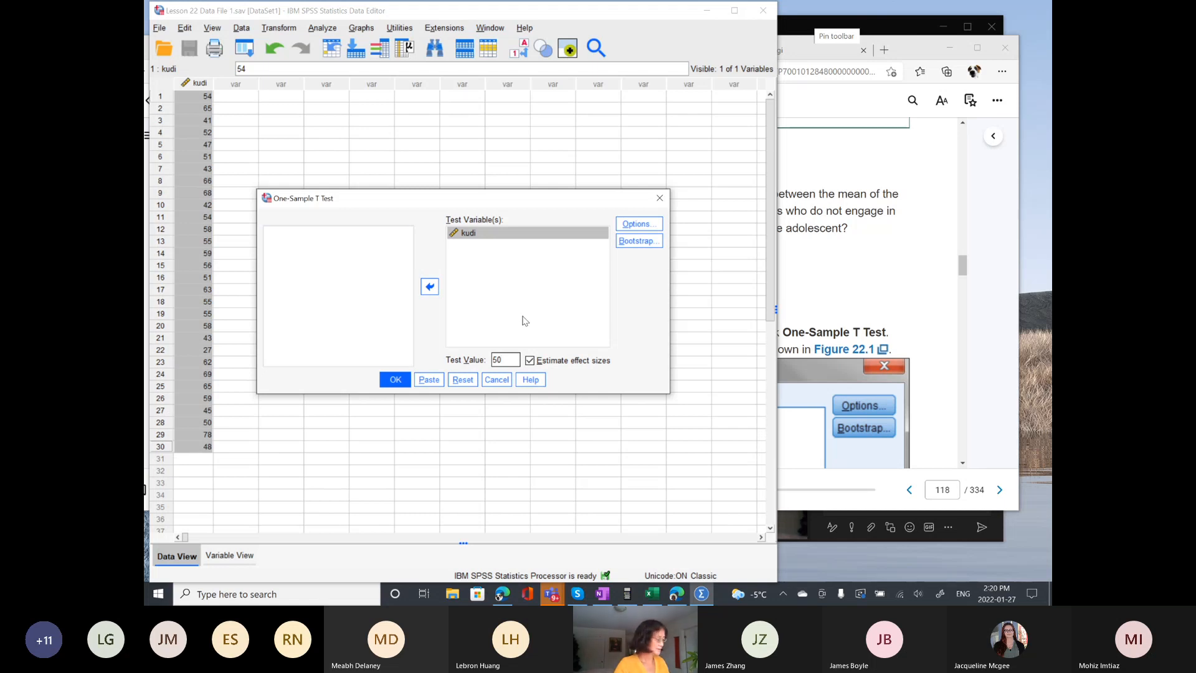
left_click(409, 384)
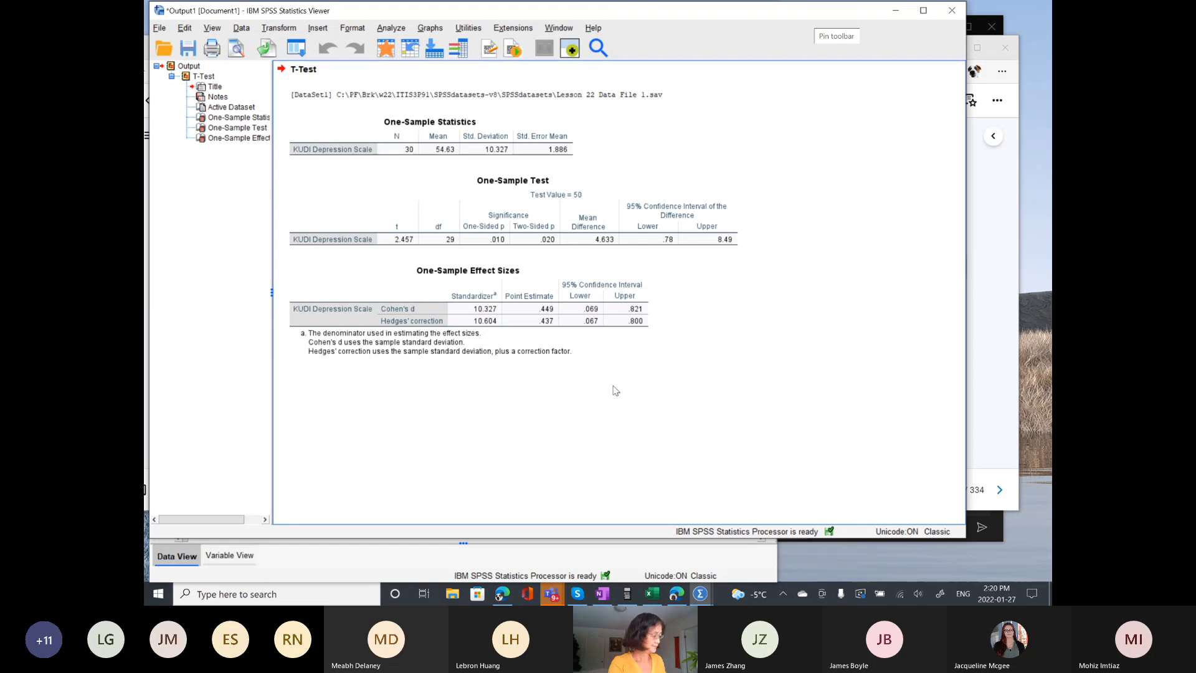
- Switch to OneNote, open the L22_t-Test page, and end the numbered list with blank lines below exercise 6
left_click(383, 243)
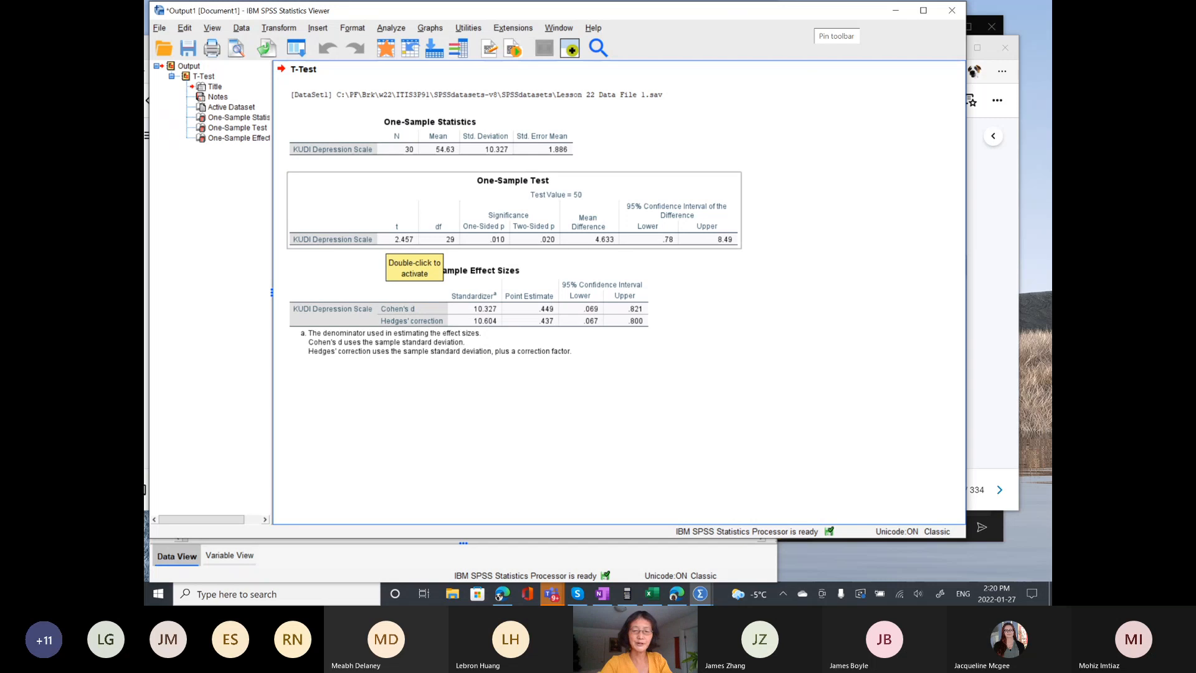
left_click(601, 595)
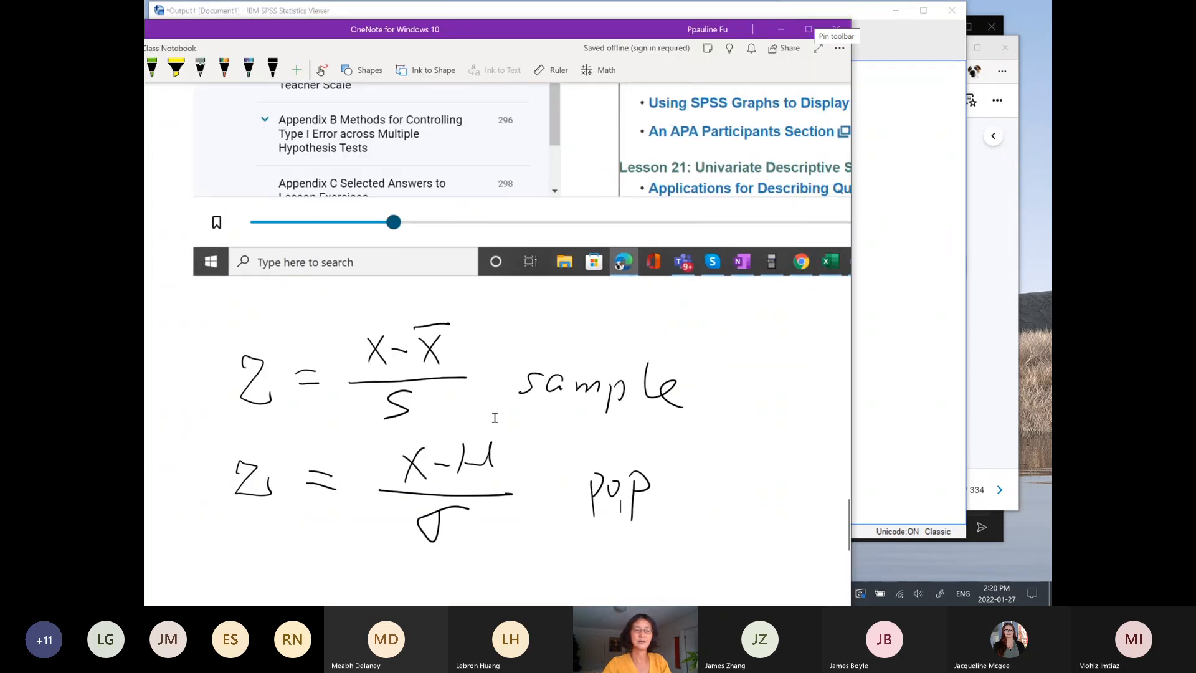
left_click_drag(268, 37, 462, 34)
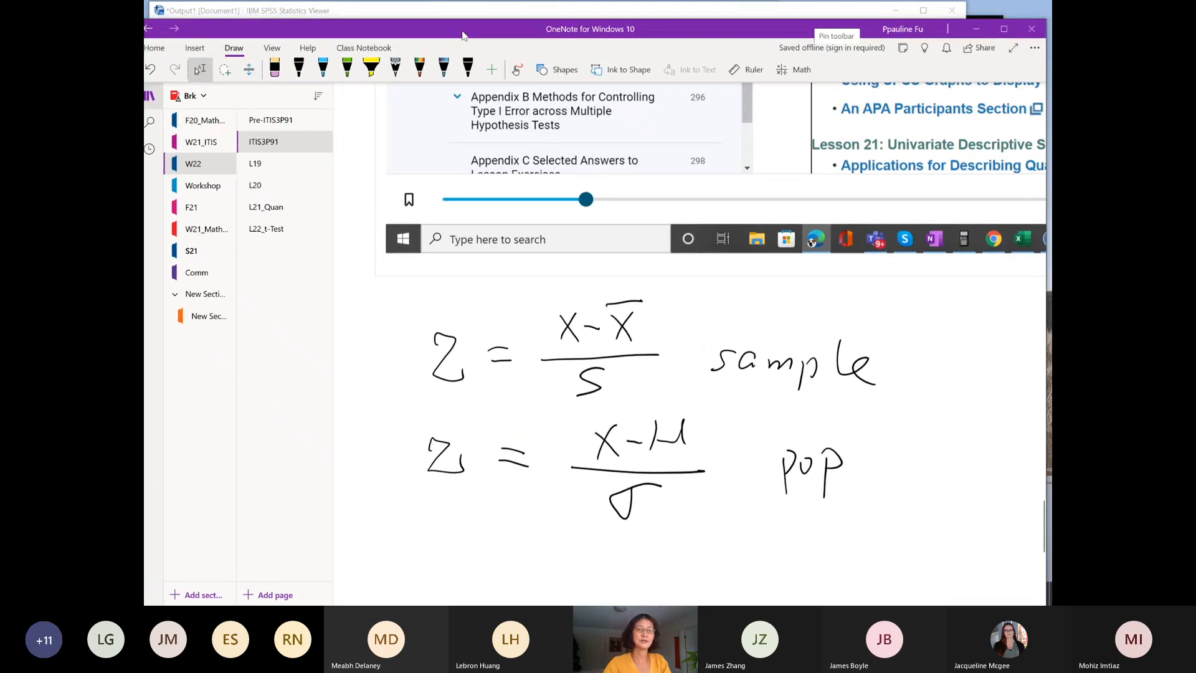
left_click(266, 229)
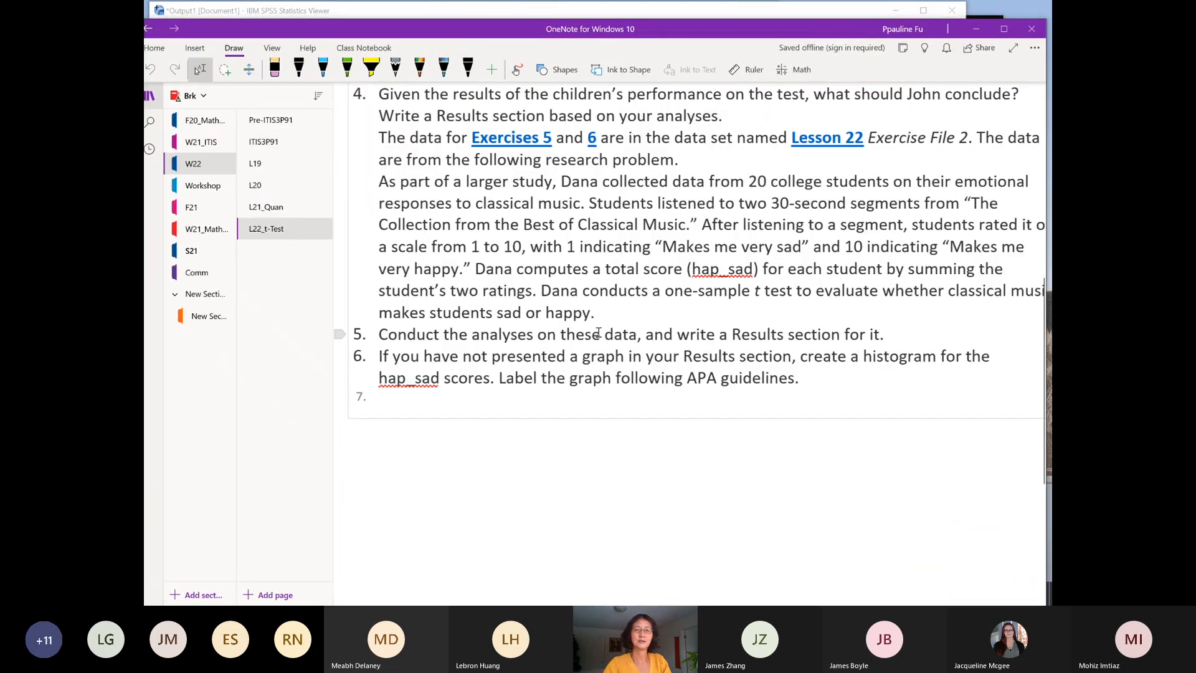
scroll(581, 312, "down", 1)
scroll(582, 311, "down", 2)
scroll(580, 310, "up", 2)
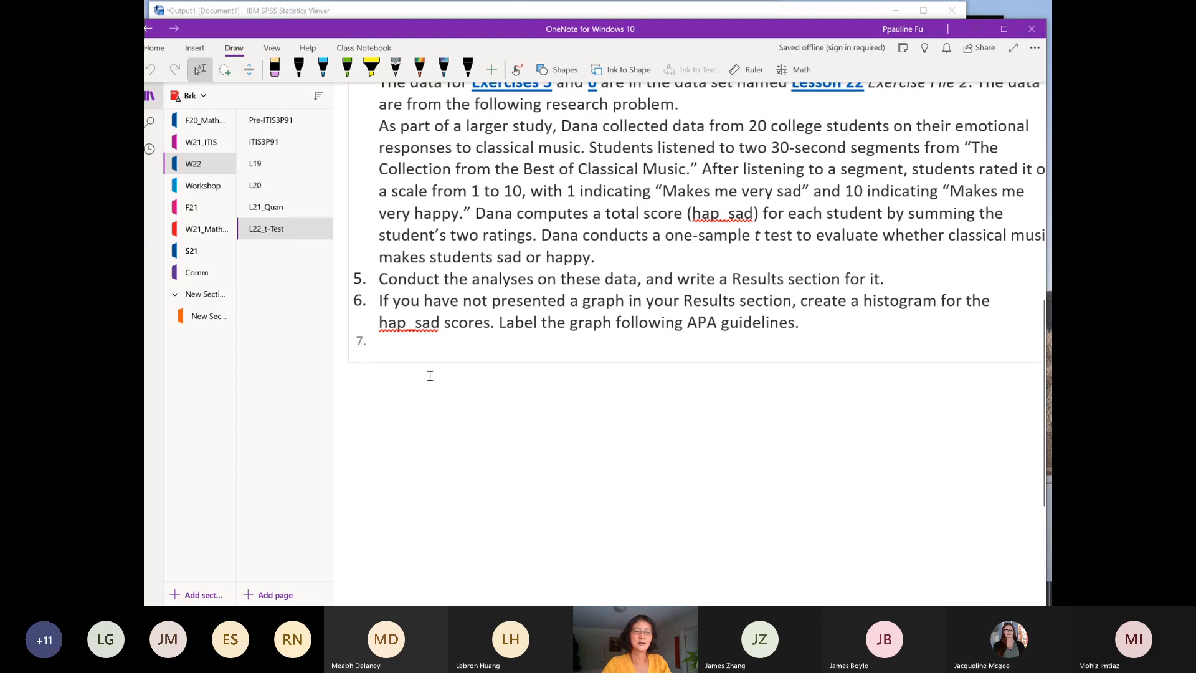
left_click(373, 403)
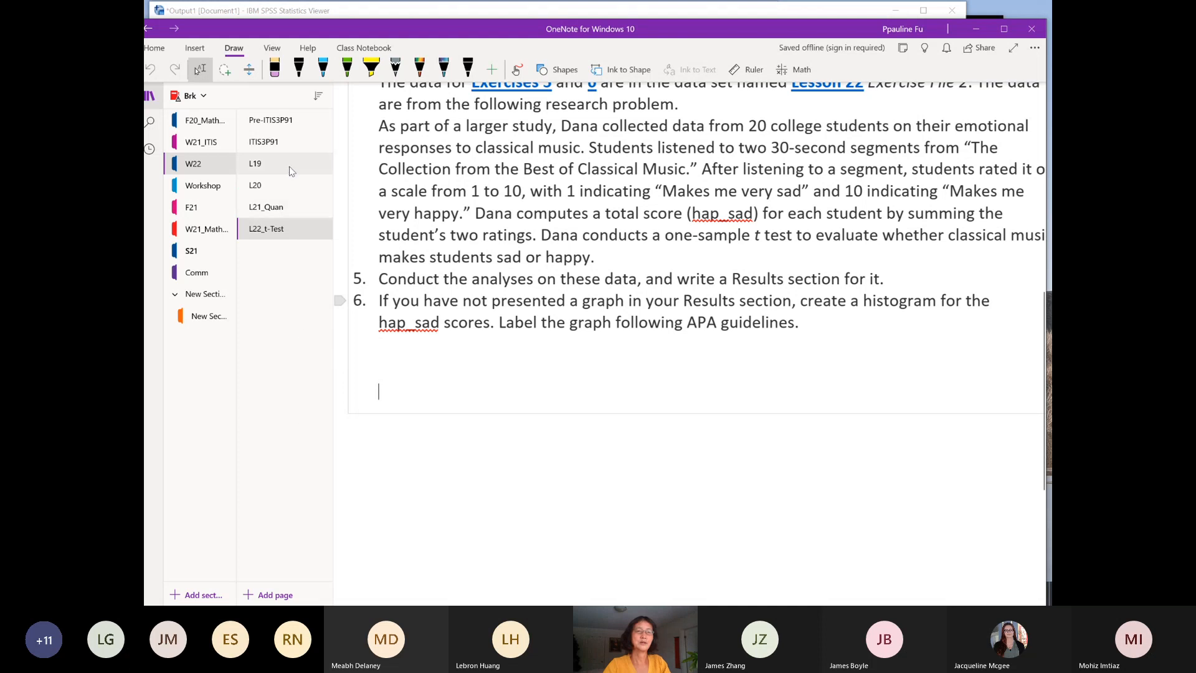
- Return to the ITIS3P91 page and paste a screenshot of the SPSS t-test output below the handwritten z formulas
left_click(275, 144)
scroll(516, 379, "down", 2)
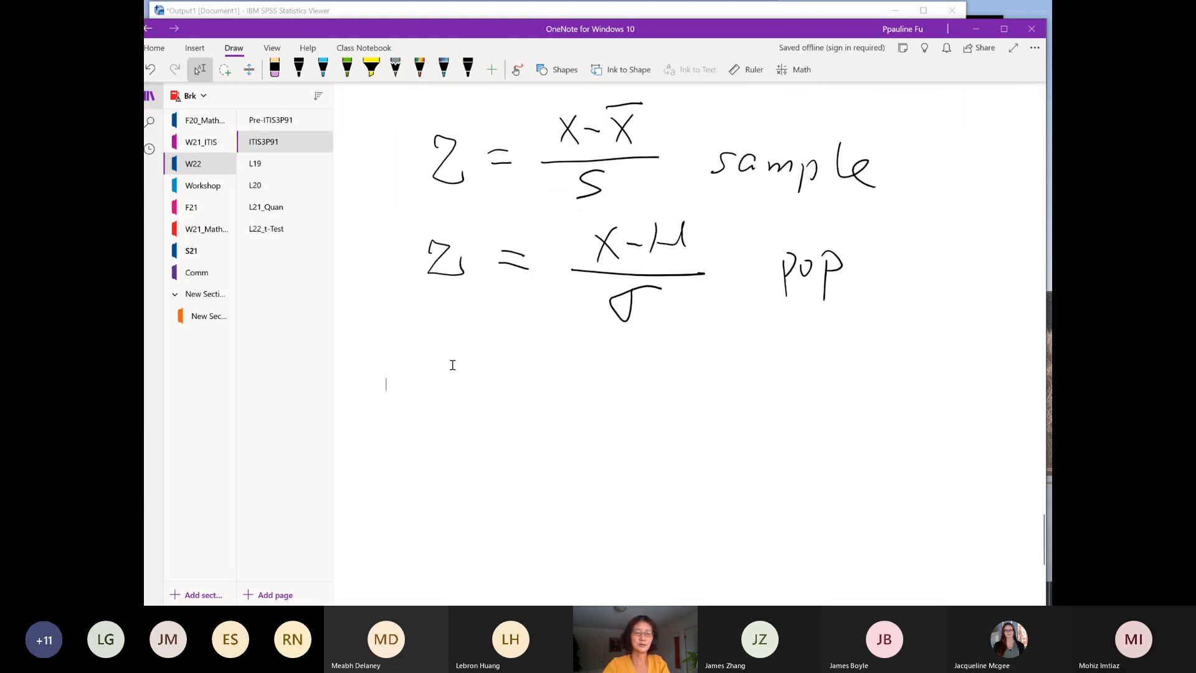
scroll(464, 365, "down", 8)
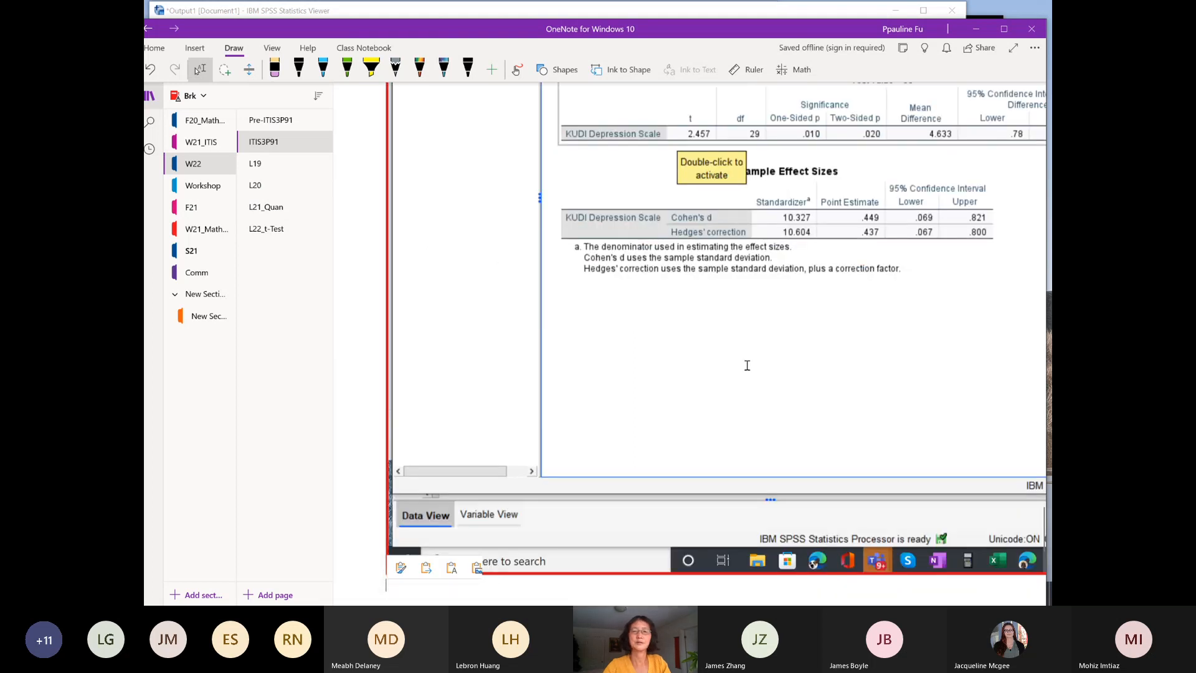
scroll(747, 366, "up", 3)
scroll(747, 365, "right", 2)
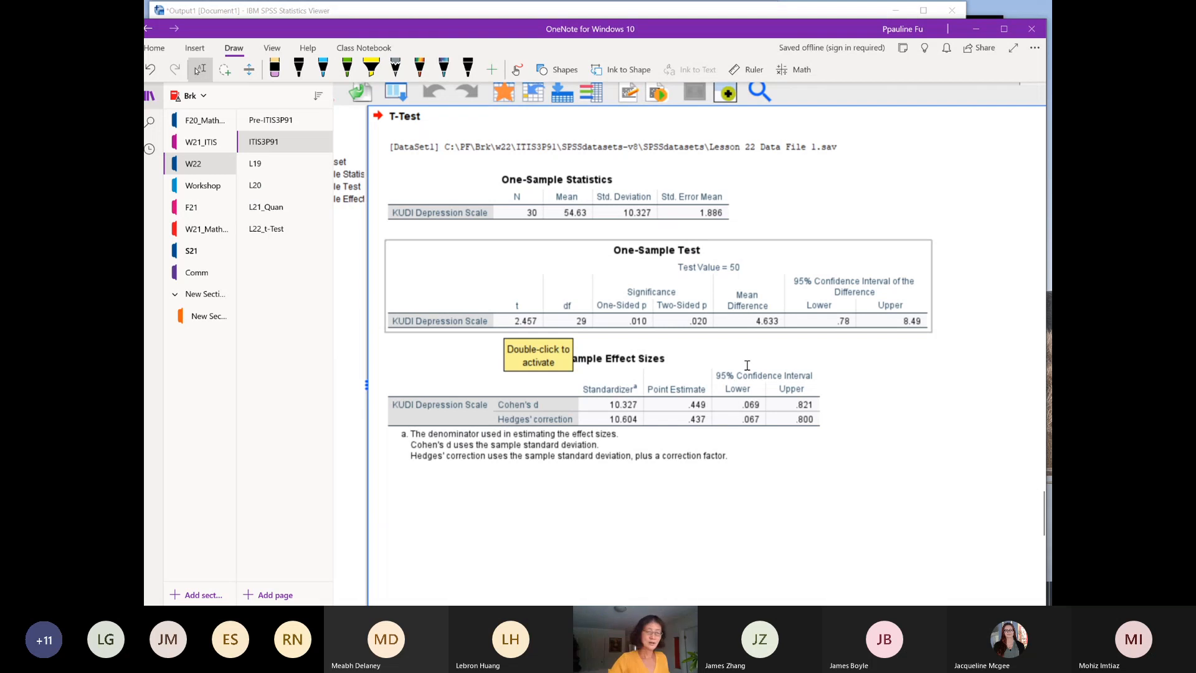
- With the black pen, circle the t value in the pasted One-Sample Test table and underline its one-sided and two-sided p values
left_click(299, 70)
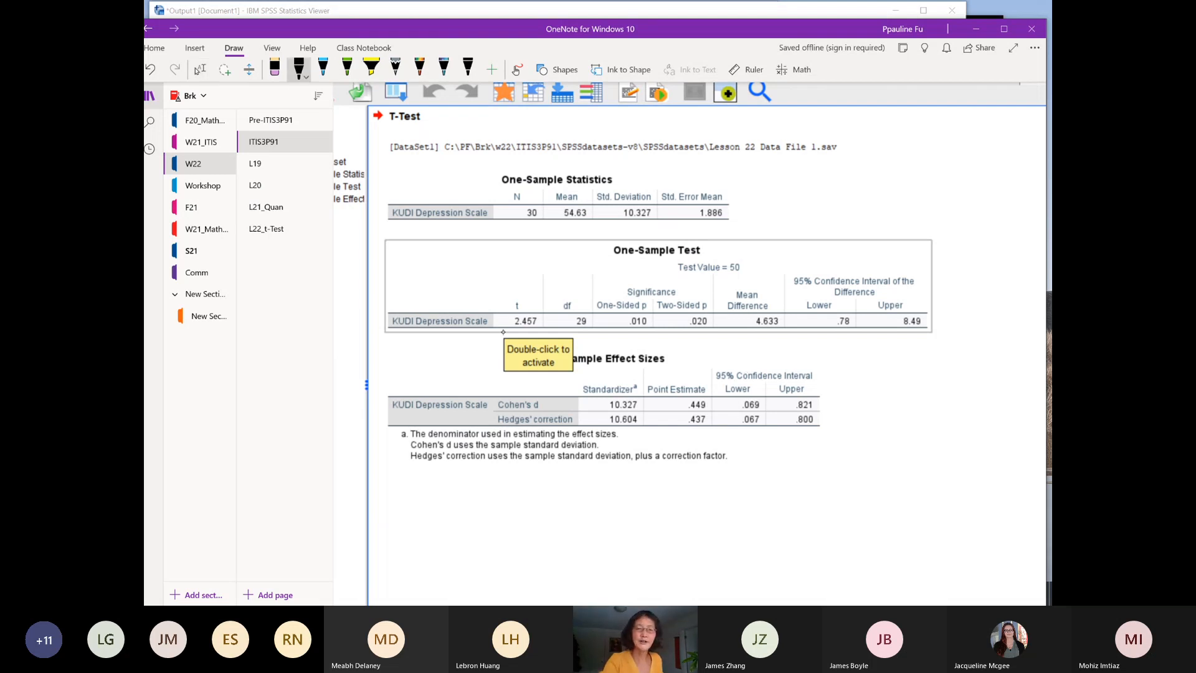
mouse_move(504, 333)
left_mouse_down()
mouse_move(546, 313)
mouse_move(505, 333)
left_mouse_up()
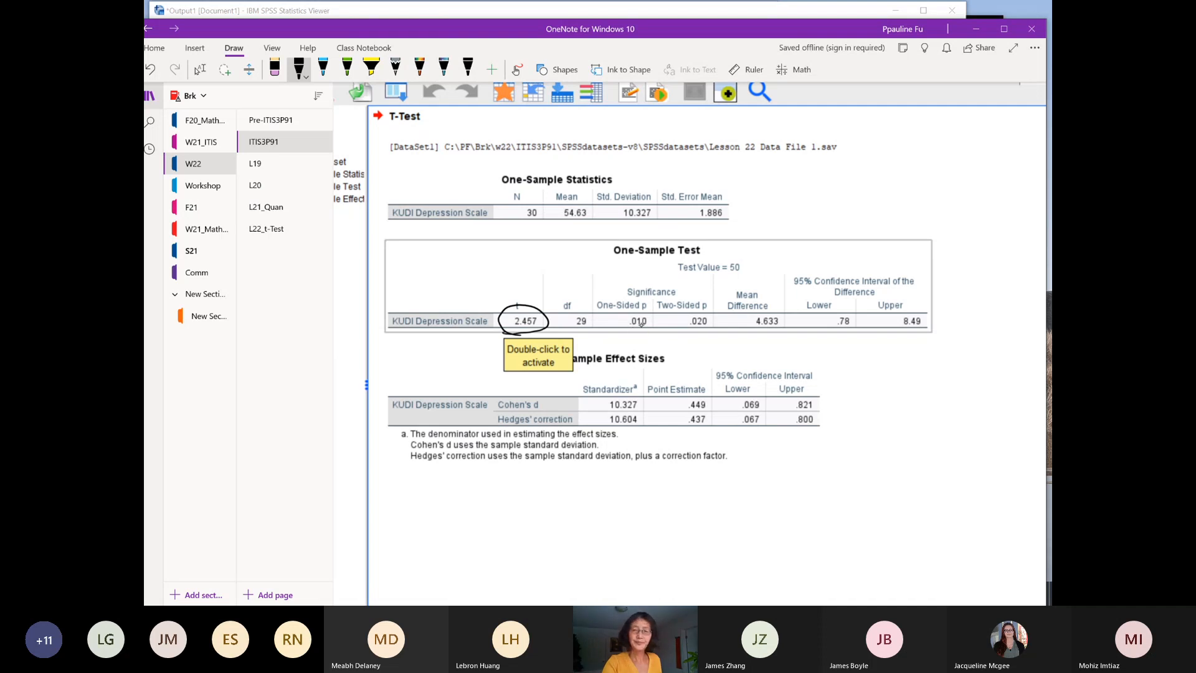
left_click_drag(630, 333, 652, 335)
left_click_drag(684, 333, 708, 334)
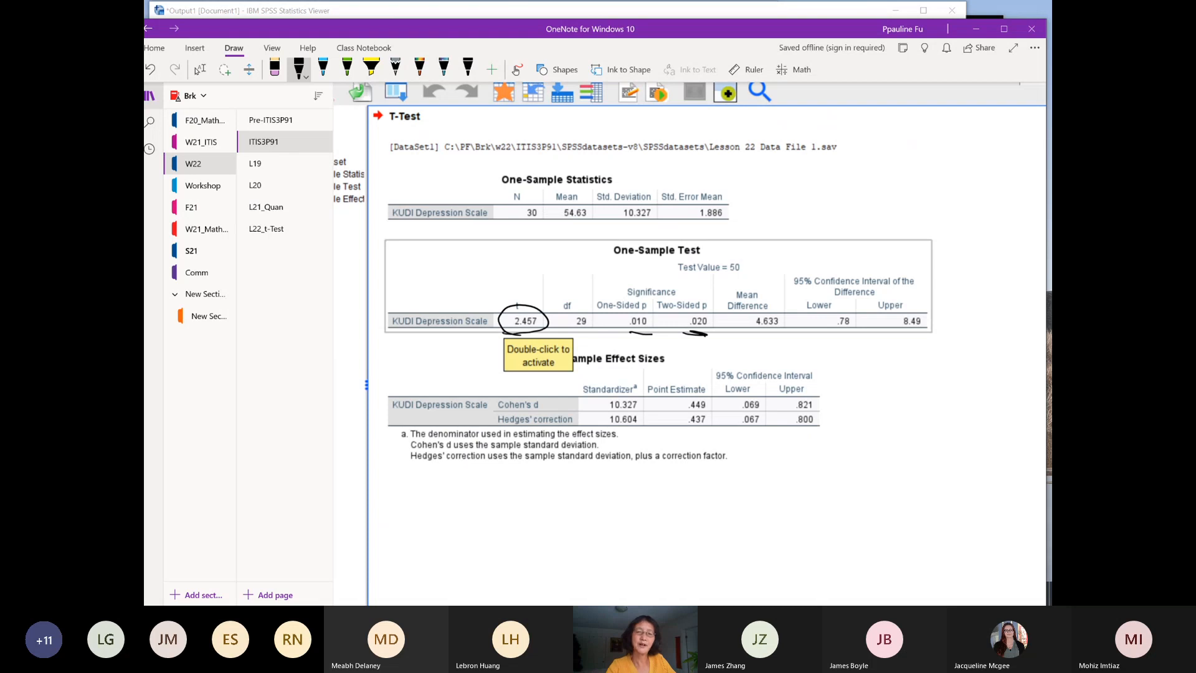
- Handwrite "α = 0.05" beside the One-Sample Statistics table, just above the One-Sample Test table
mouse_move(783, 212)
left_mouse_down()
mouse_move(770, 226)
mouse_move(787, 231)
mouse_move(809, 213)
left_mouse_up()
mouse_move(795, 227)
left_mouse_down()
mouse_move(848, 218)
mouse_move(851, 235)
mouse_move(882, 216)
left_mouse_up()
left_click(838, 227)
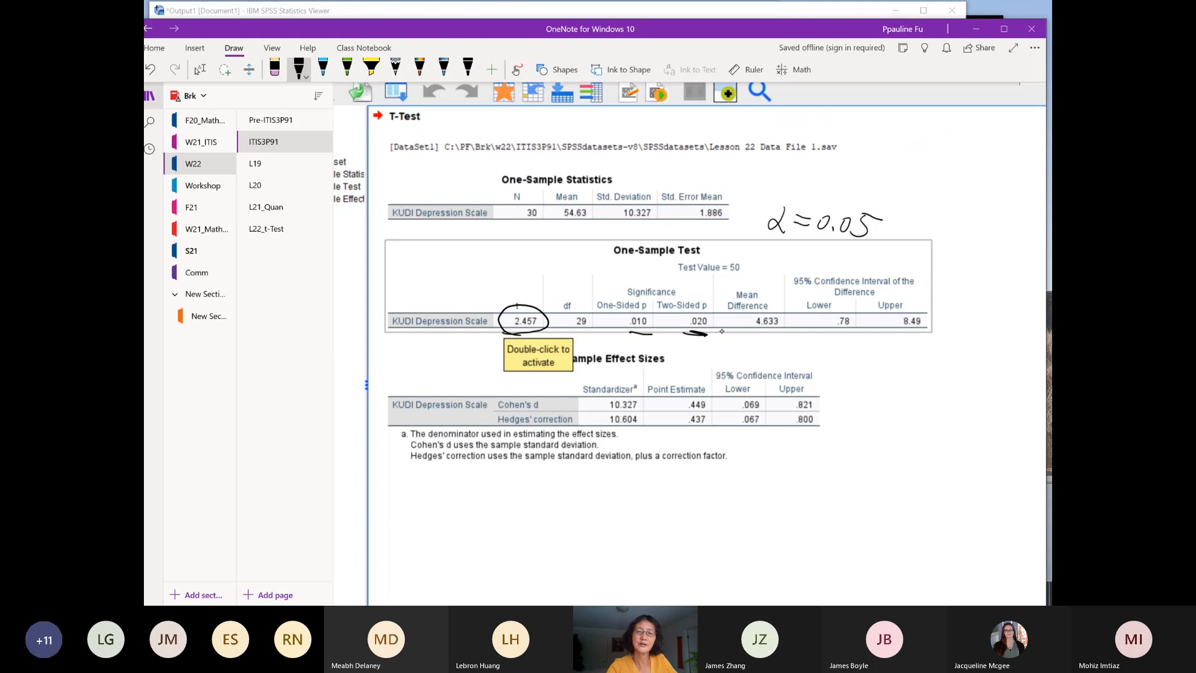
- Handwrite "P-value < α" under the One-Sample Test table, followed below by "→ reject H0"
mouse_move(746, 335)
left_mouse_down()
mouse_move(743, 360)
mouse_move(769, 347)
left_mouse_up()
left_click_drag(775, 342, 825, 356)
mouse_move(830, 351)
left_mouse_down()
mouse_move(837, 344)
mouse_move(840, 356)
left_mouse_up()
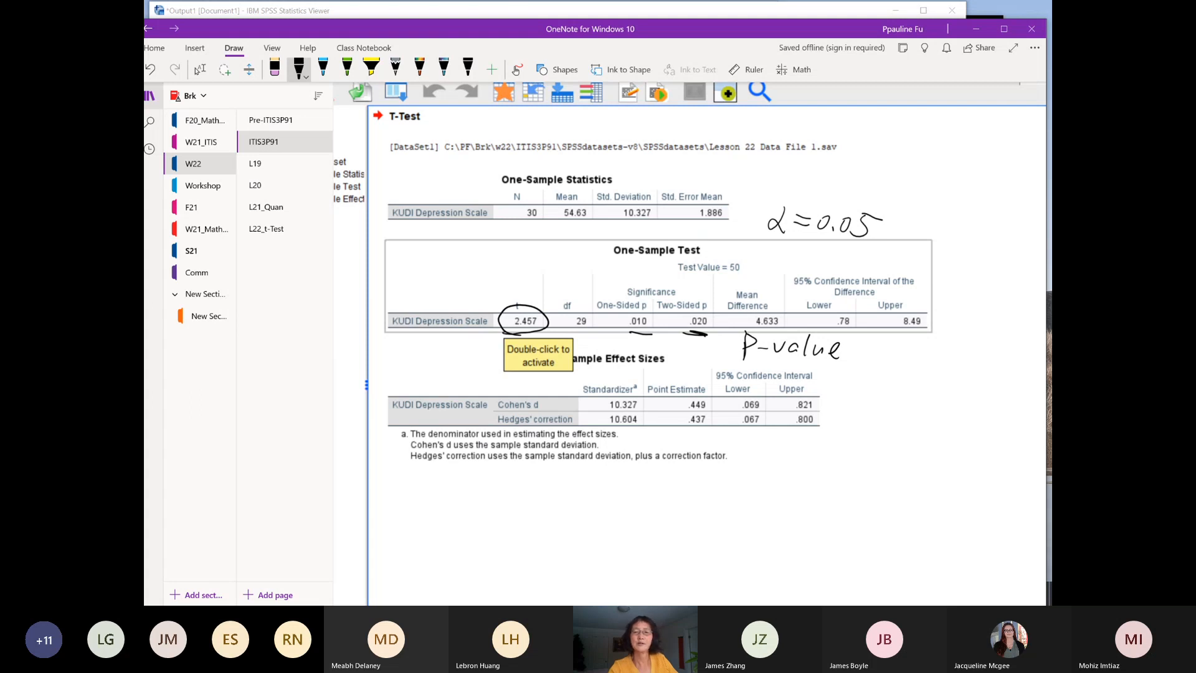
mouse_move(885, 349)
left_mouse_down()
mouse_move(886, 366)
mouse_move(916, 367)
left_mouse_up()
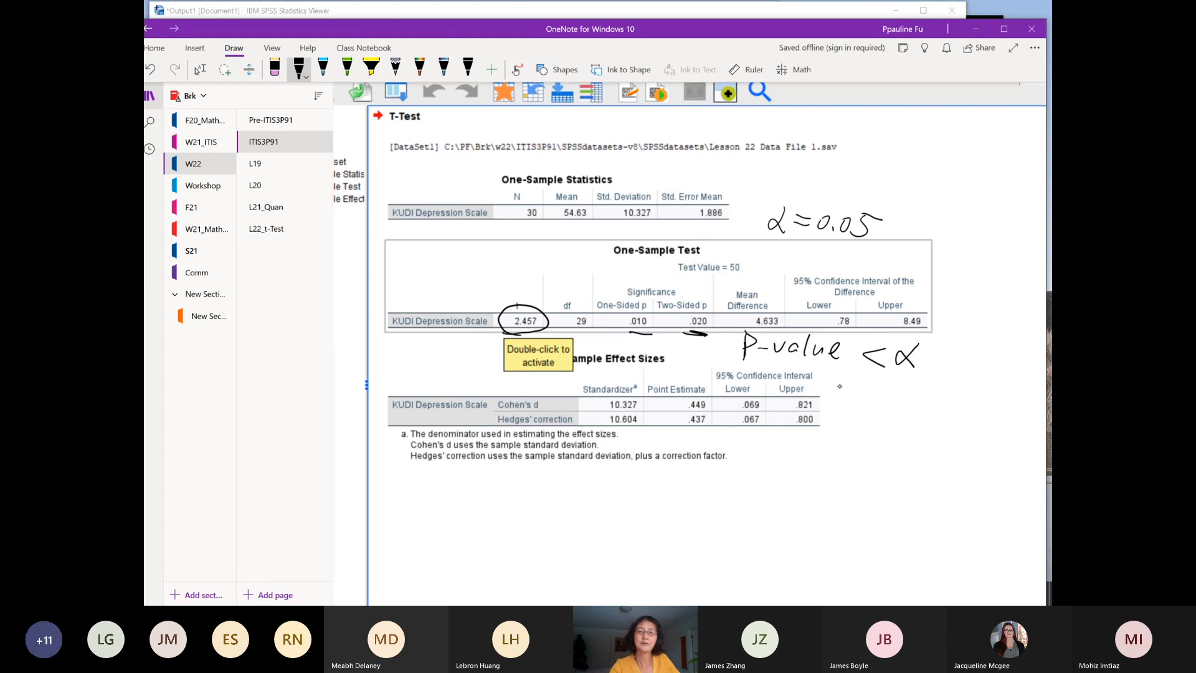
mouse_move(836, 395)
left_mouse_down()
mouse_move(925, 406)
mouse_move(945, 392)
mouse_move(952, 416)
mouse_move(985, 409)
left_mouse_up()
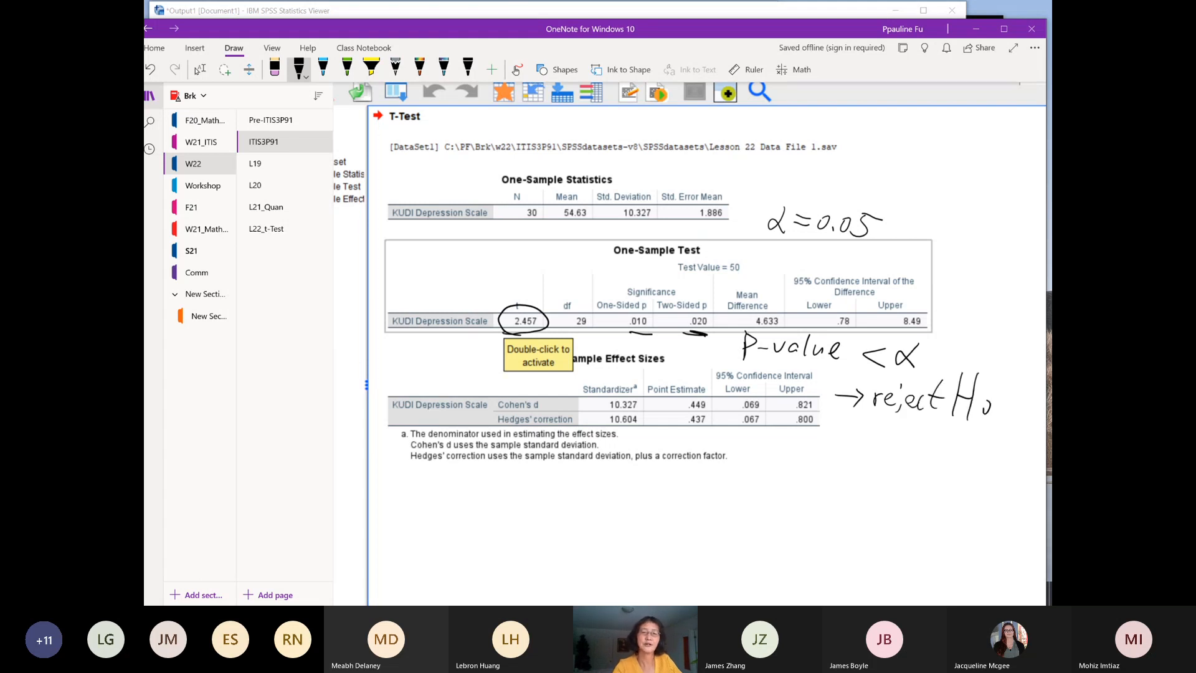
- Handwrite the hypotheses "H0: μ = 50" and "H1: μ ≠ 50" in the blank area of the One-Sample Test table
mouse_move(405, 241)
left_mouse_down()
mouse_move(400, 260)
mouse_move(414, 252)
left_mouse_up()
mouse_move(420, 239)
left_mouse_down()
mouse_move(409, 265)
mouse_move(466, 260)
left_mouse_up()
mouse_move(473, 250)
left_mouse_down()
mouse_move(486, 240)
mouse_move(484, 262)
mouse_move(510, 246)
left_mouse_up()
mouse_move(494, 255)
left_mouse_down()
mouse_move(508, 263)
mouse_move(542, 245)
left_mouse_up()
mouse_move(404, 271)
left_mouse_down()
mouse_move(400, 296)
mouse_move(415, 282)
left_mouse_up()
mouse_move(420, 273)
left_mouse_down()
mouse_move(413, 298)
mouse_move(462, 297)
mouse_move(483, 275)
mouse_move(487, 294)
left_mouse_up()
mouse_move(502, 280)
left_mouse_down()
mouse_move(519, 280)
mouse_move(508, 298)
left_mouse_up()
mouse_move(529, 270)
left_mouse_down()
mouse_move(525, 292)
mouse_move(543, 271)
left_mouse_up()
mouse_move(557, 274)
left_mouse_down()
mouse_move(549, 293)
mouse_move(566, 277)
left_mouse_up()
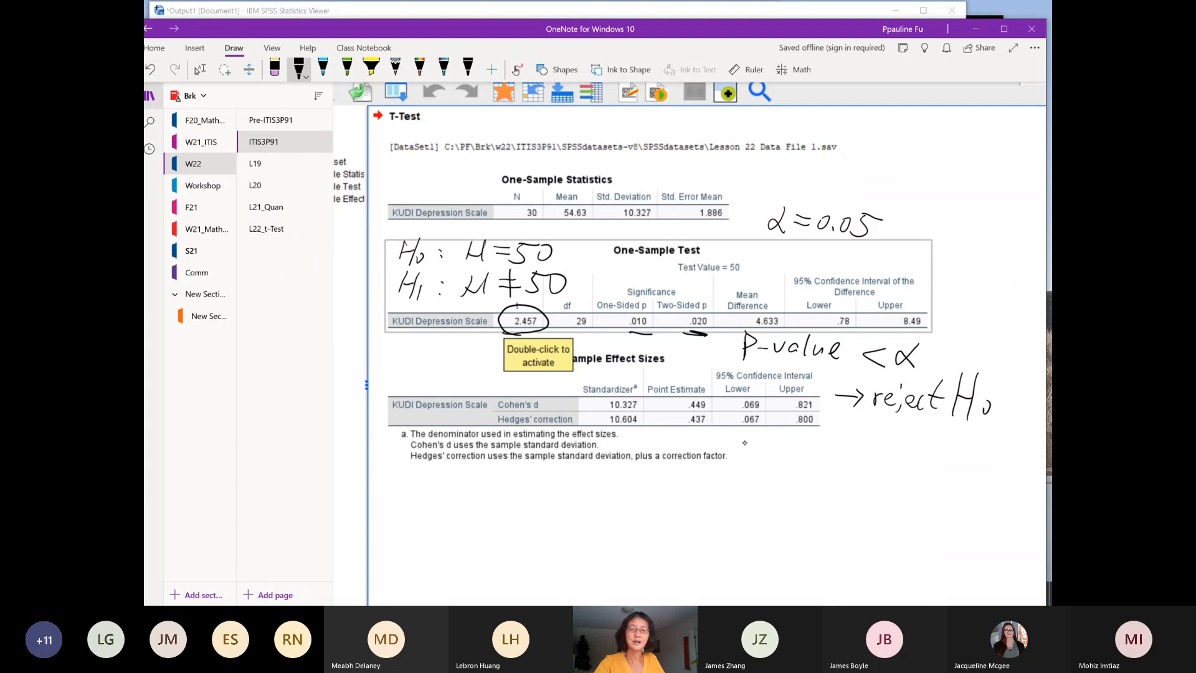
- Handwrite the conclusion "pop mean is not 50." beneath the "reject H0" note
left_click_drag(730, 444, 733, 471)
mouse_move(731, 445)
left_mouse_down()
mouse_move(732, 461)
mouse_move(747, 450)
left_mouse_up()
mouse_move(756, 448)
left_mouse_down()
mouse_move(757, 471)
mouse_move(759, 461)
mouse_move(852, 457)
left_mouse_up()
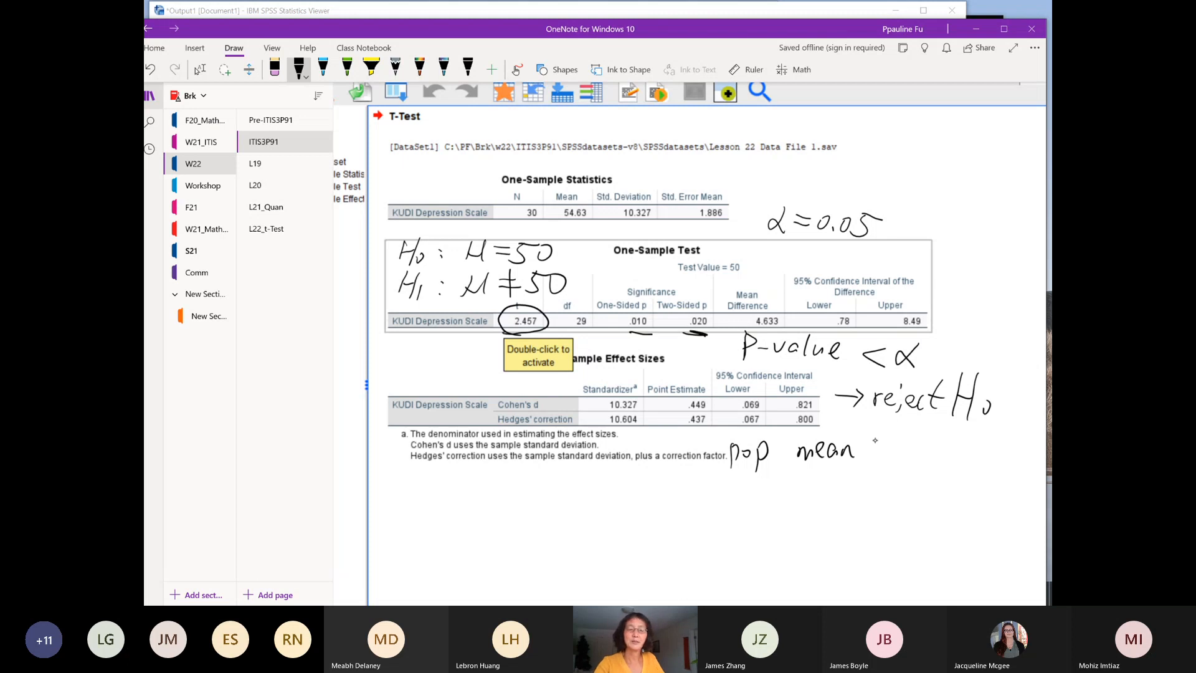
mouse_move(880, 444)
left_mouse_down()
mouse_move(882, 457)
mouse_move(942, 461)
left_mouse_up()
mouse_move(961, 441)
left_mouse_down()
mouse_move(957, 464)
mouse_move(963, 442)
left_mouse_up()
left_click_drag(983, 445, 982, 470)
left_click_drag(988, 445, 1008, 450)
left_click(1021, 475)
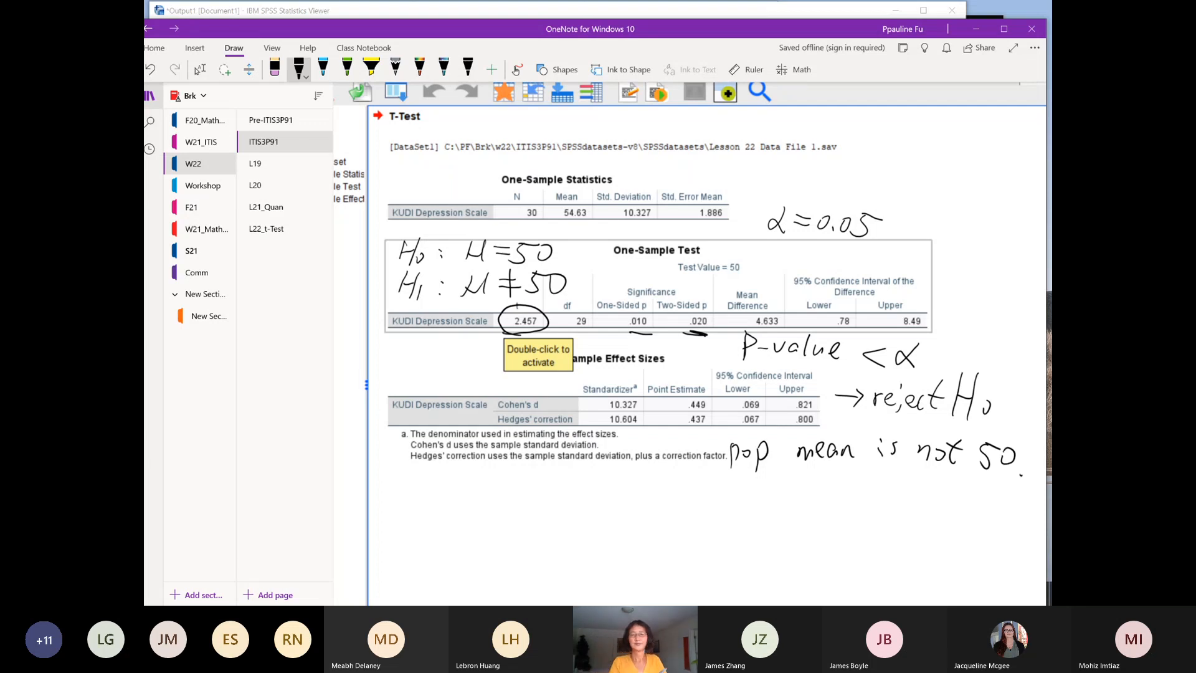
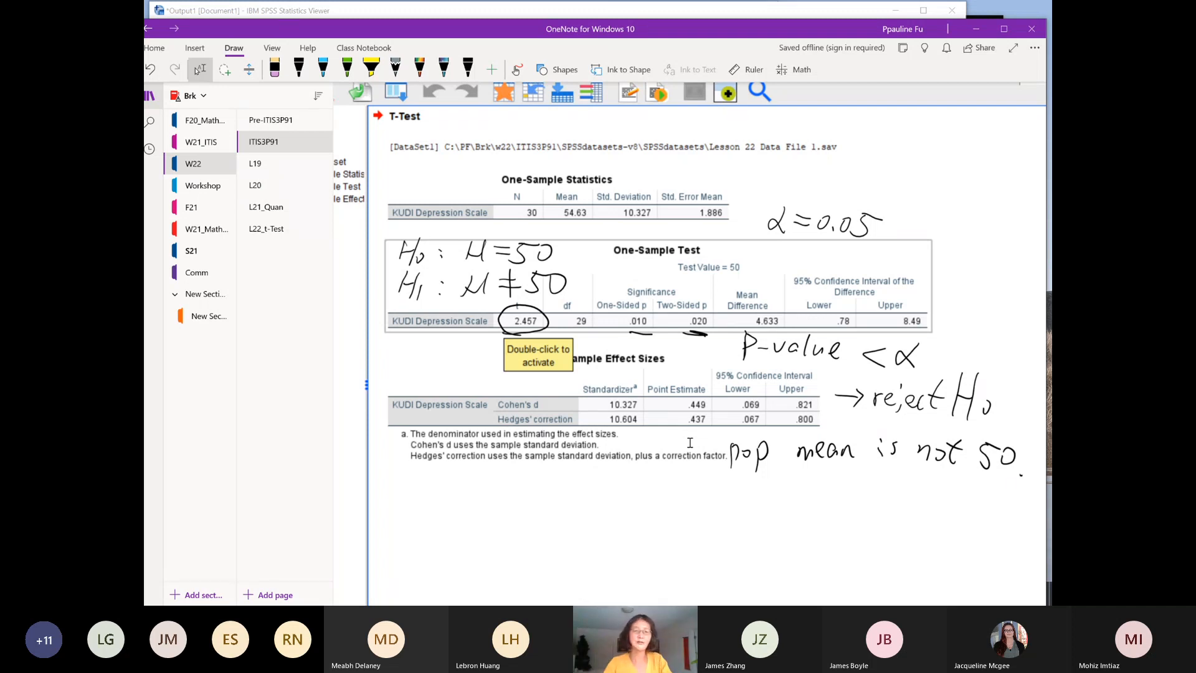
- Move the OneNote window aside and minimize it to return to the SPSS t-test output
left_click(746, 69)
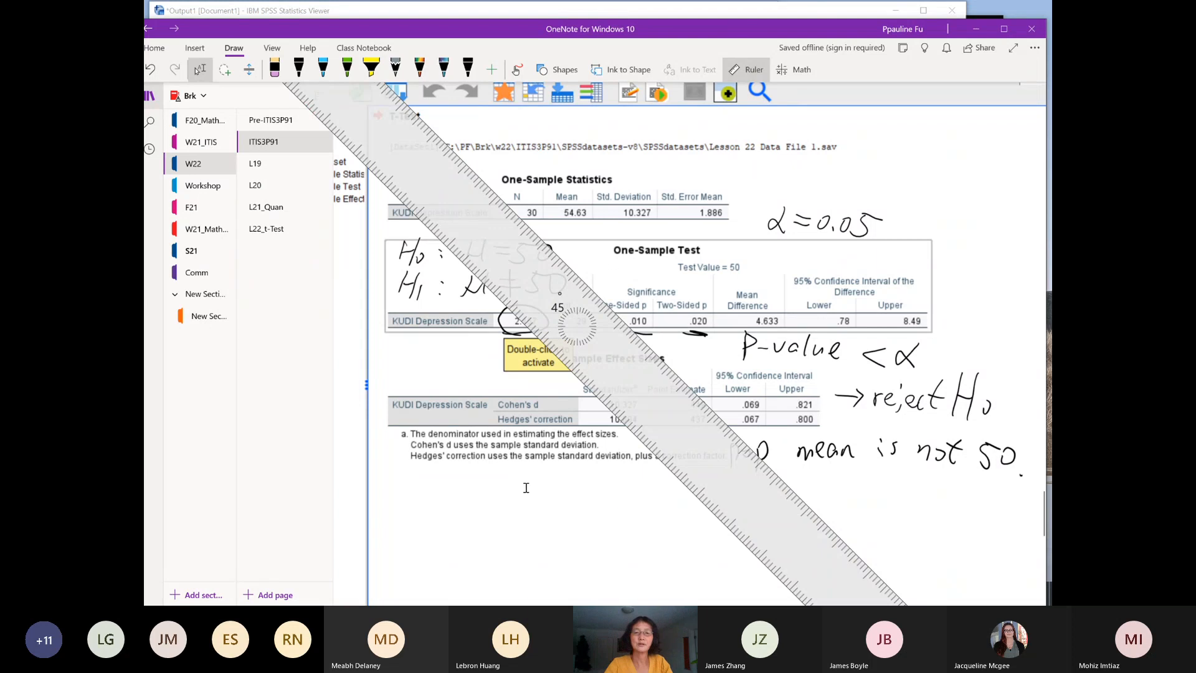
left_click(746, 65)
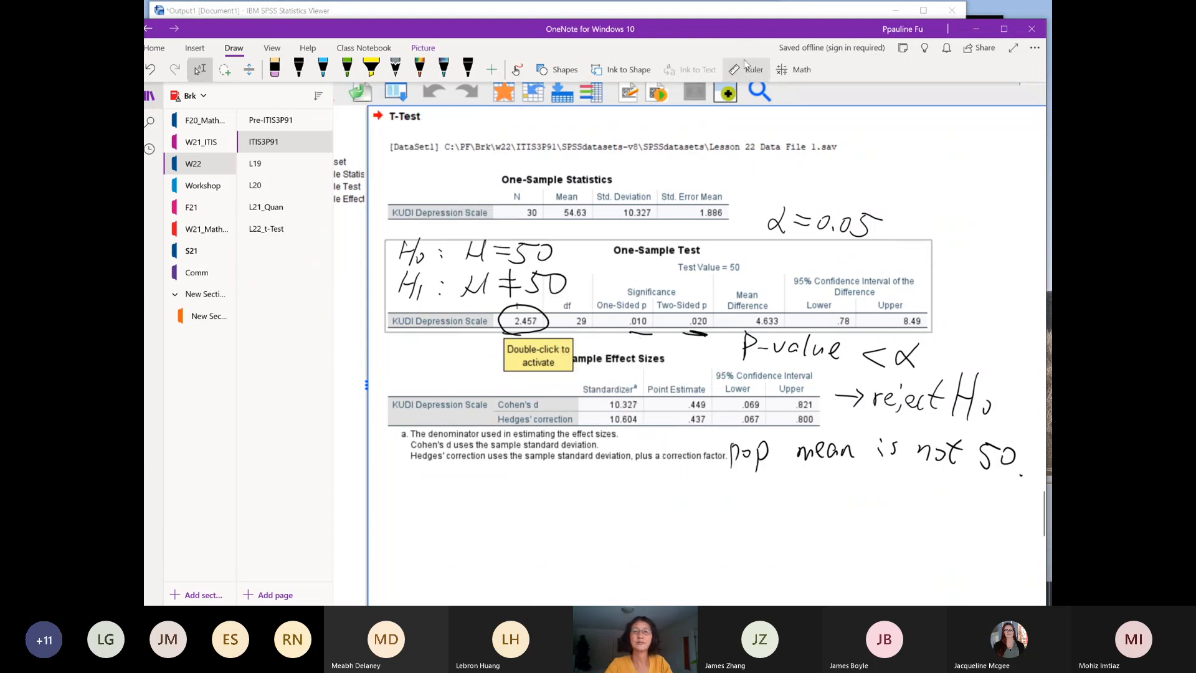
left_click_drag(717, 28, 652, 56)
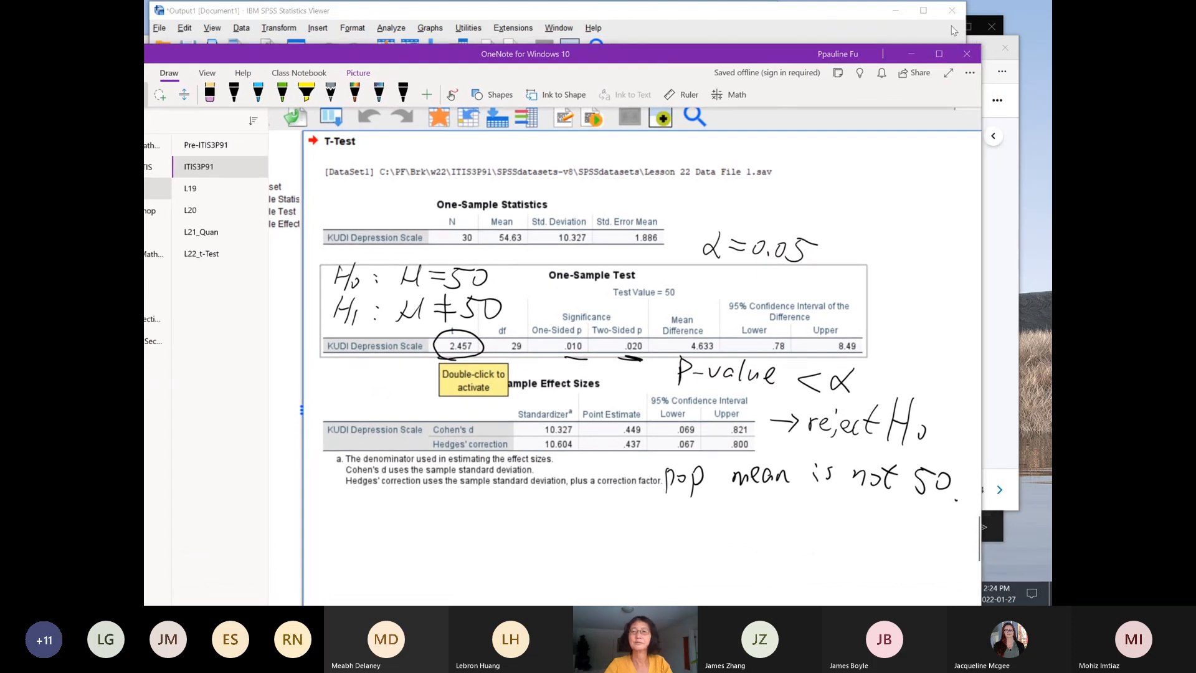
left_click(911, 54)
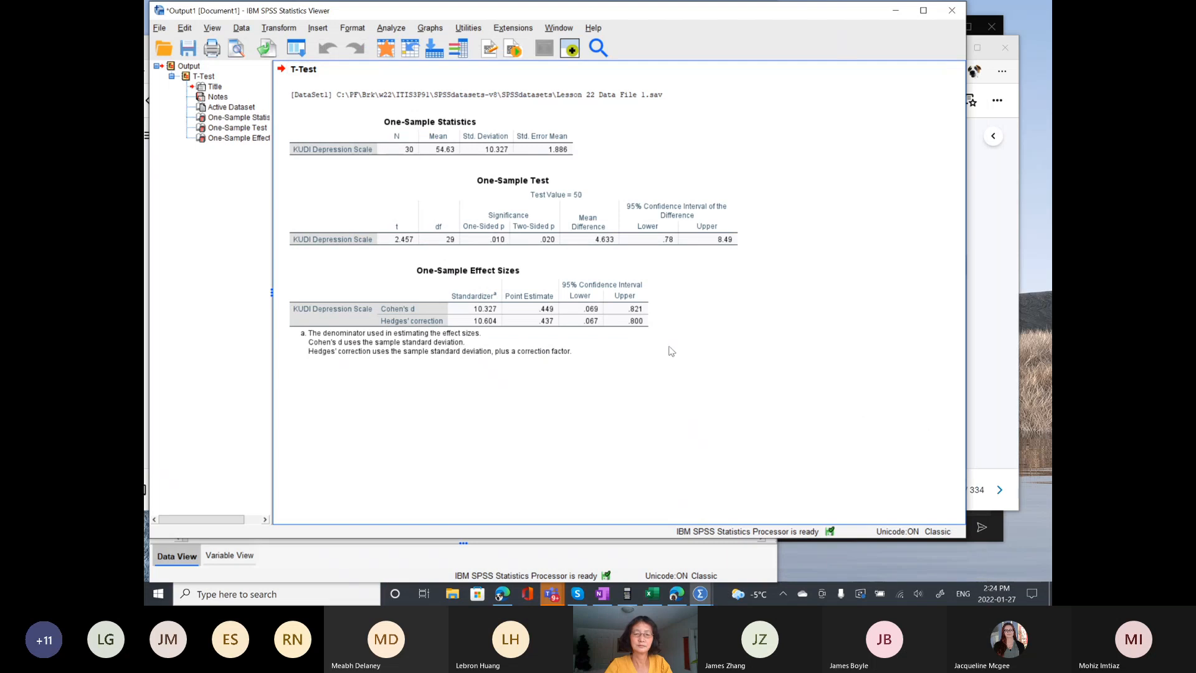
- Switch to Excel, open the recovered Book1 (version 1) workbook, and add a new sheet to it
left_click(652, 595)
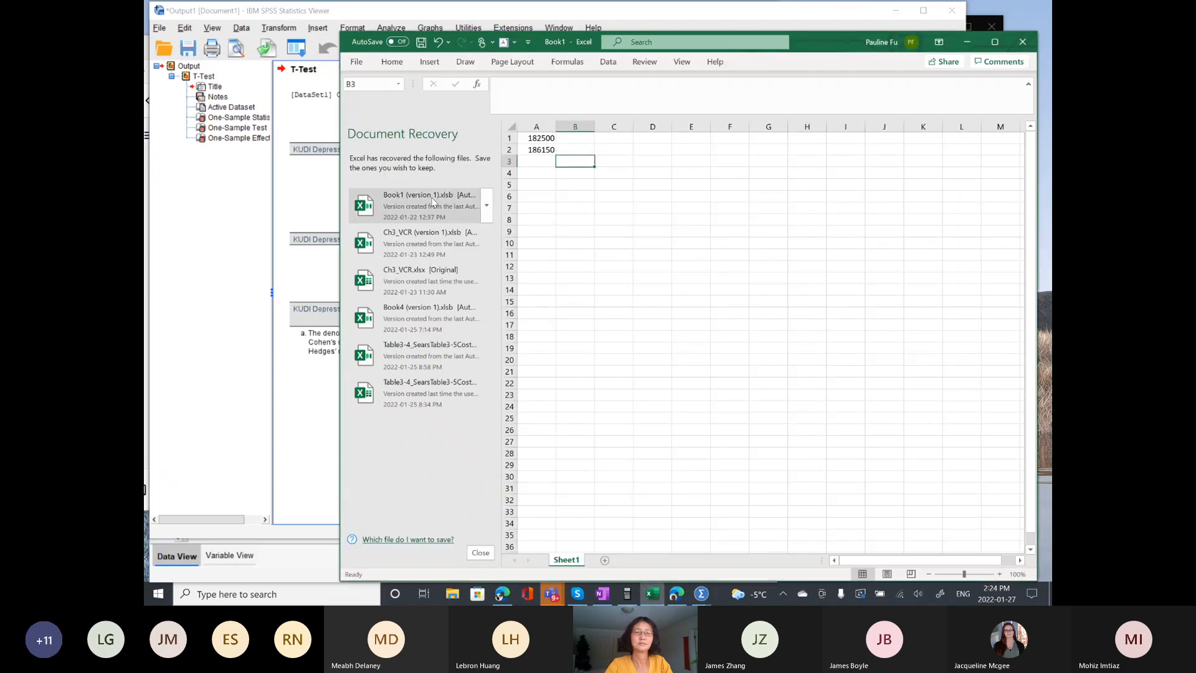
left_click(423, 197)
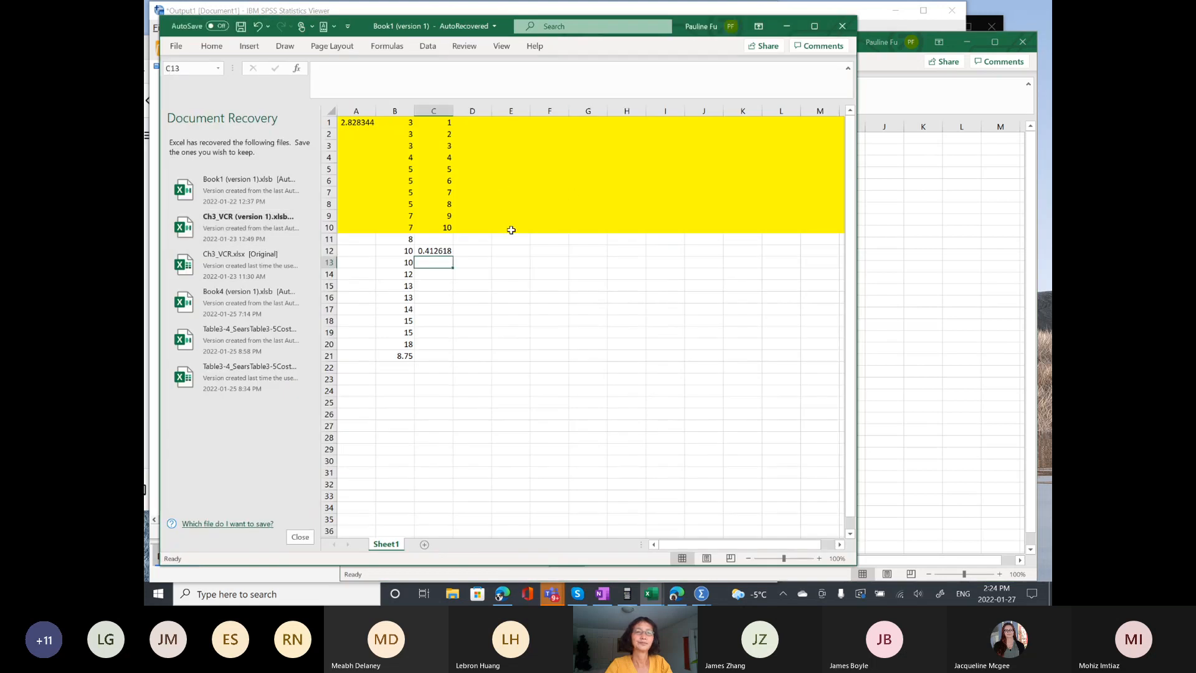
left_click(425, 544)
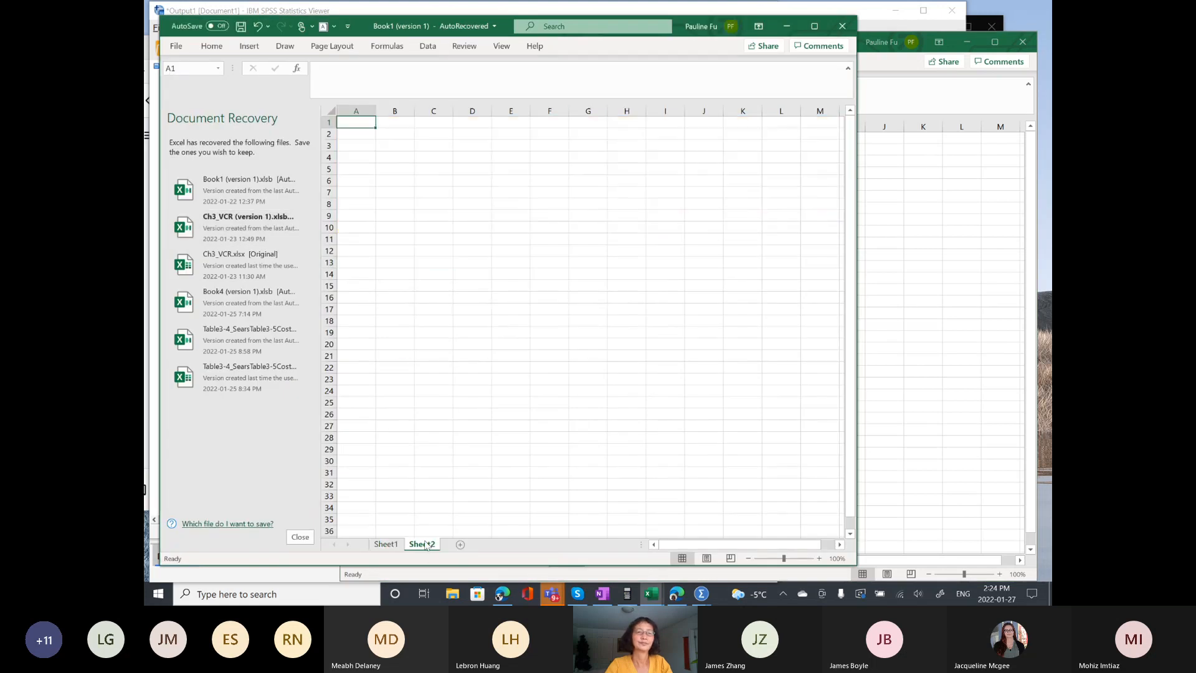
- Widen column A and calculate the two-tailed critical t value in cell A1 with =T.INV.2T(0.05,29)
left_click_drag(376, 111, 402, 111)
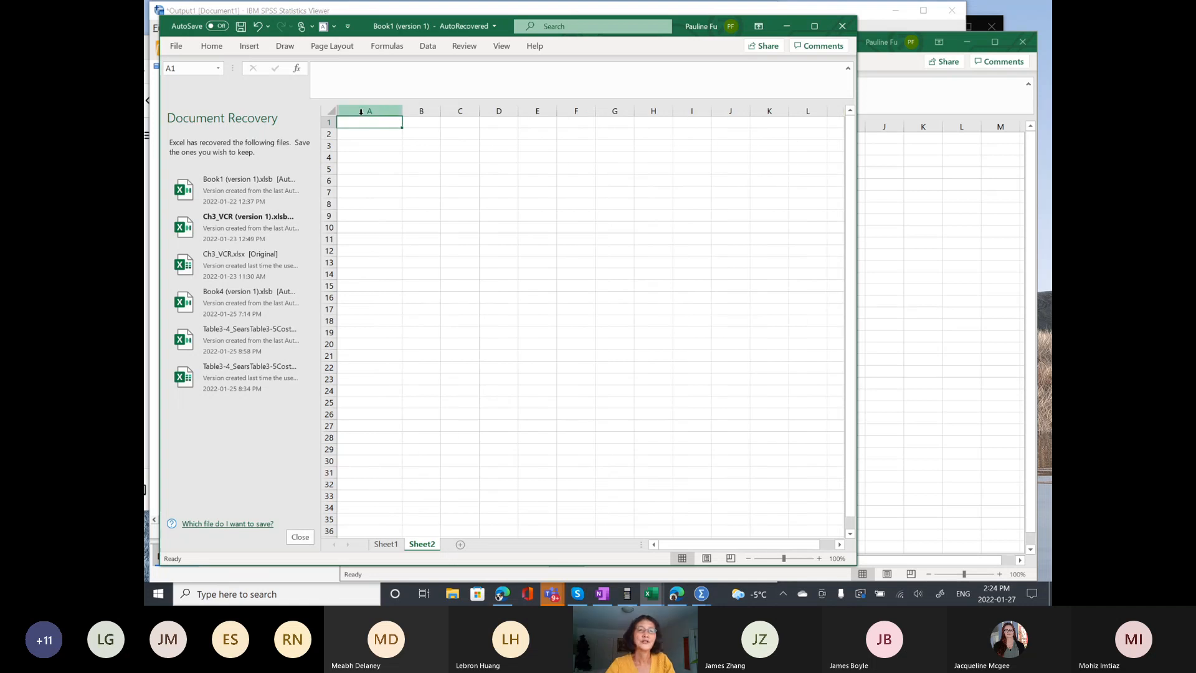
type("=")
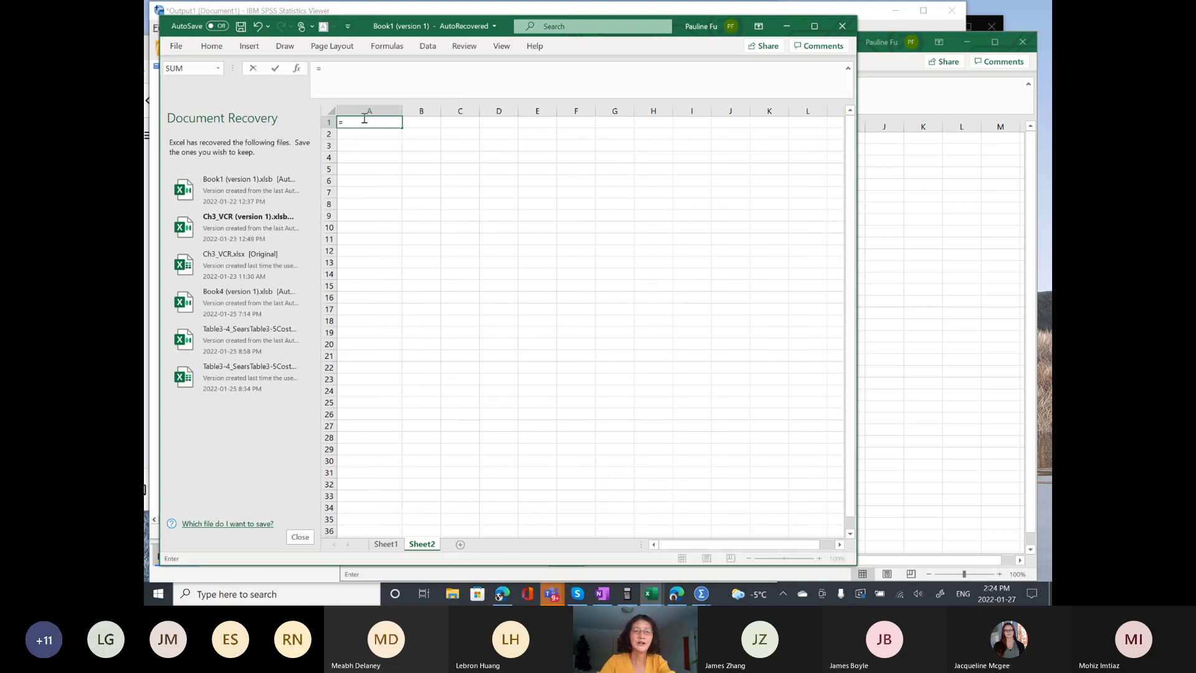
type("t.inv")
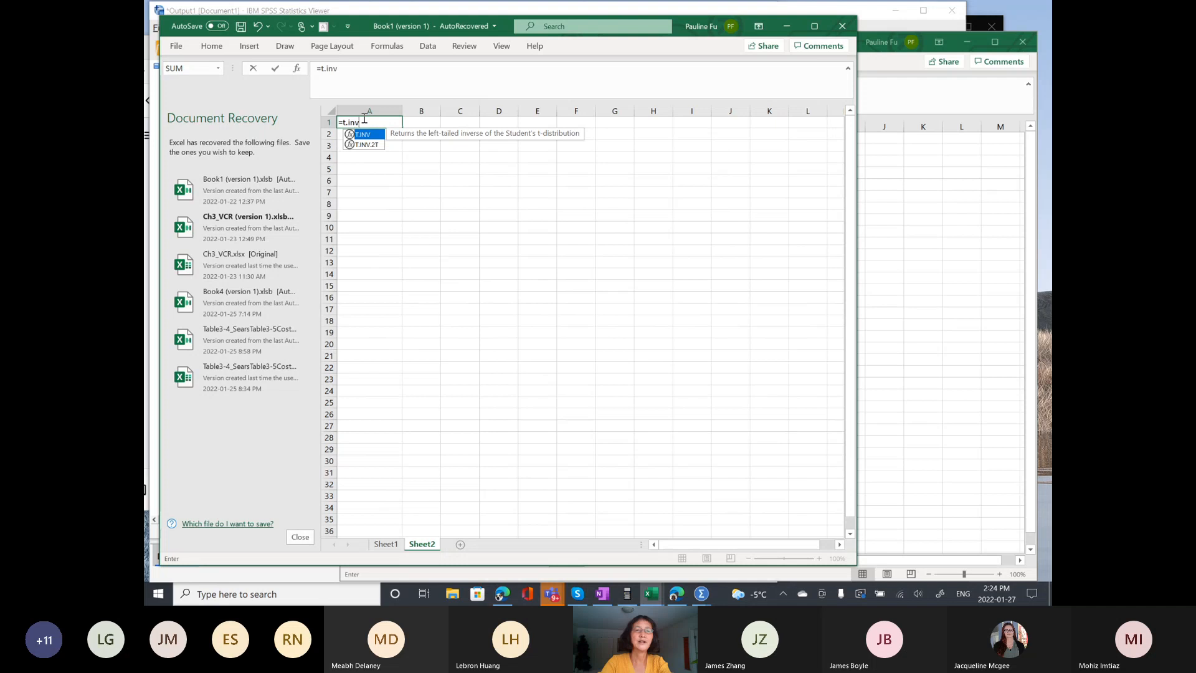
type(".2t")
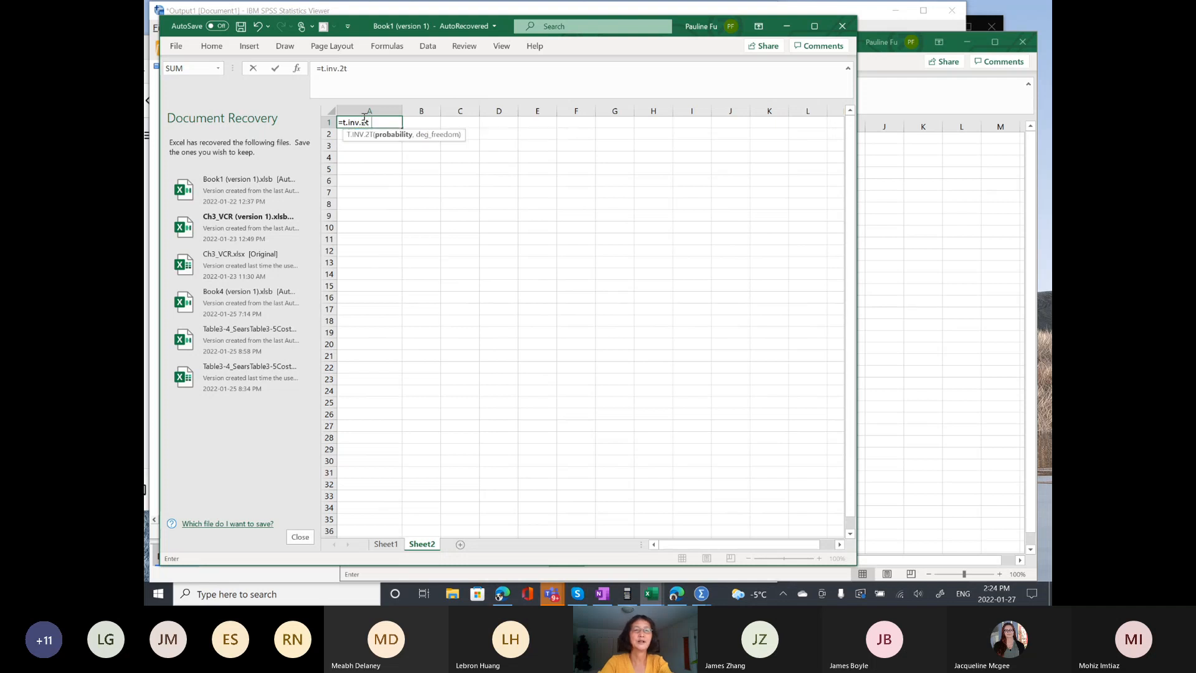
type("(0.05,")
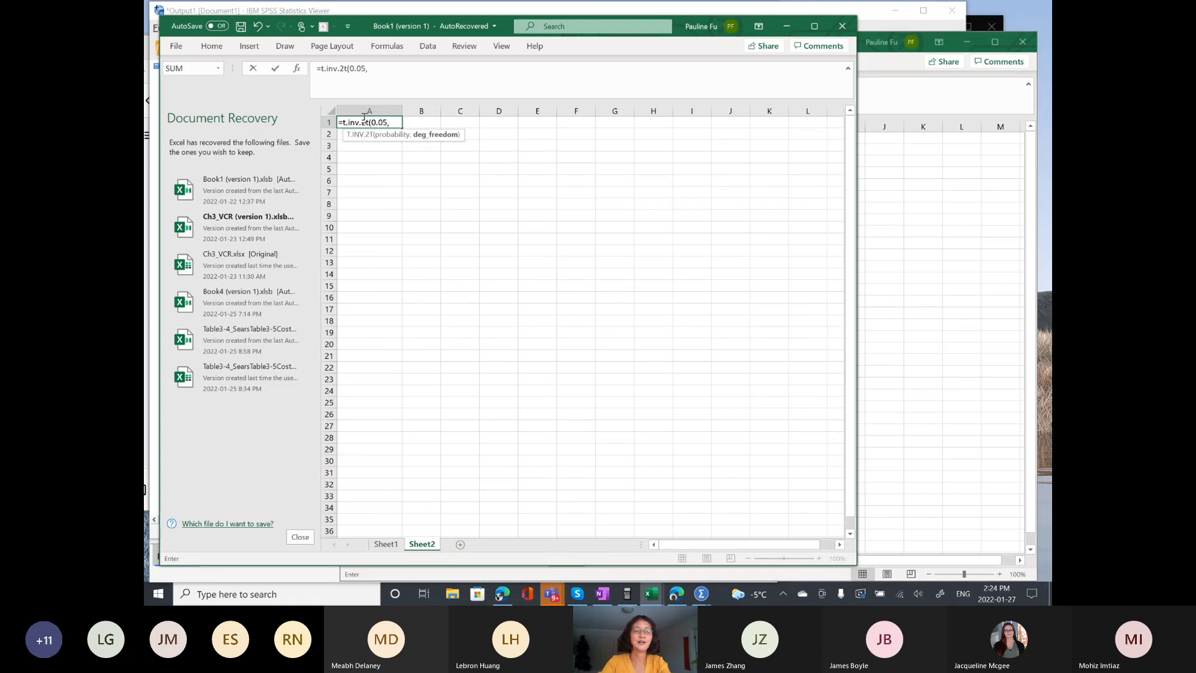
type("29)")
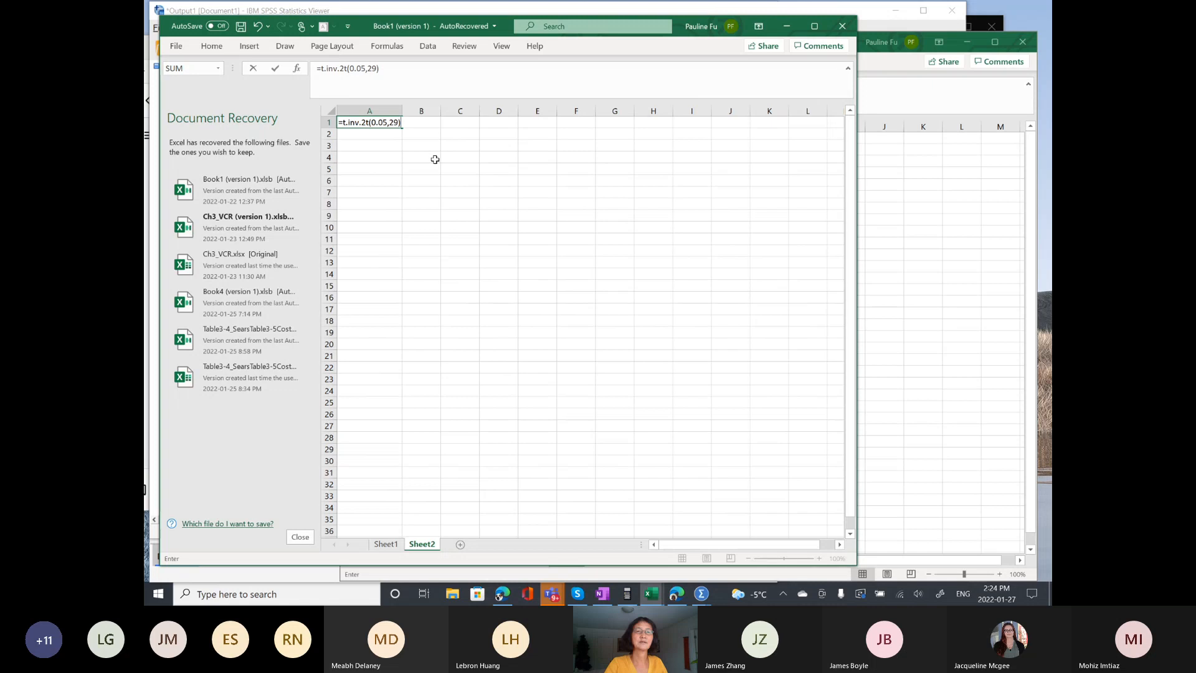
key("Return")
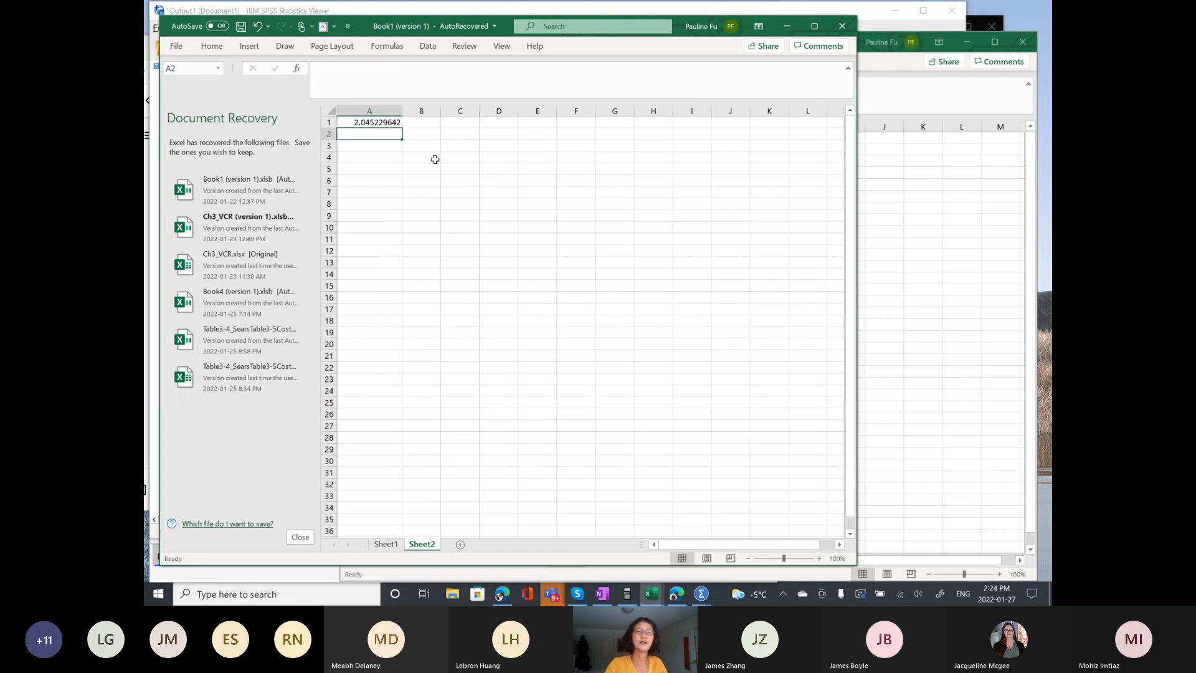
left_click(377, 122)
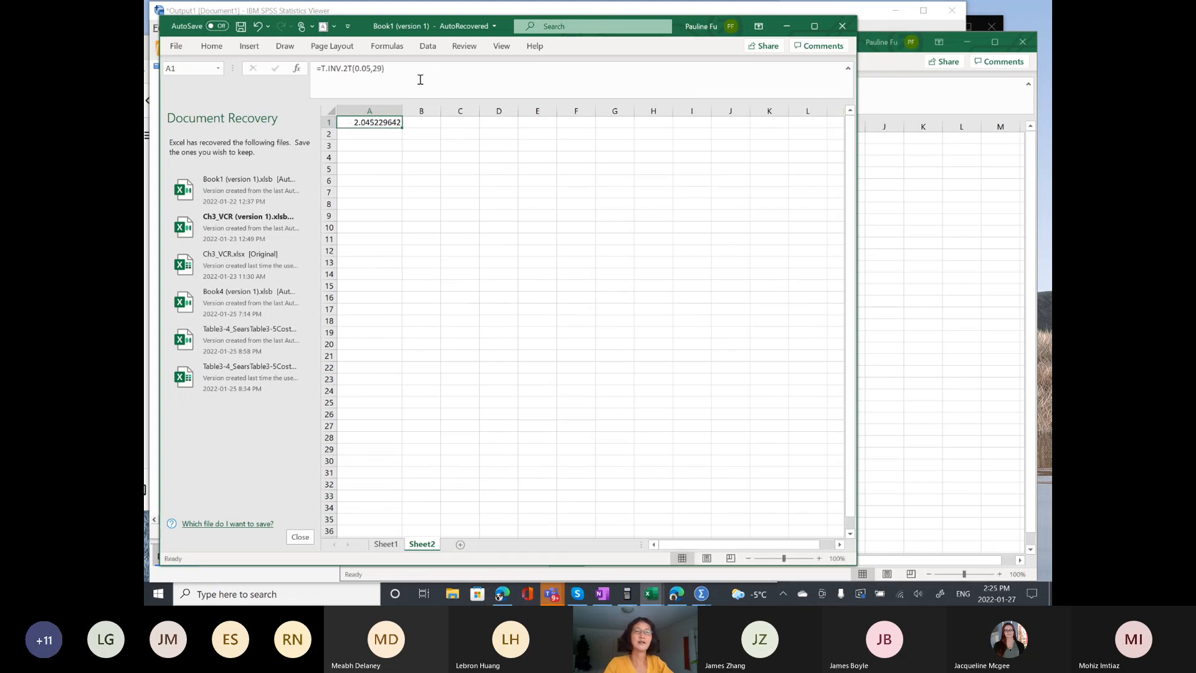
- Try to copy the critical t formula from Excel's cell A1 and paste it onto the OneNote page
left_click_drag(401, 68, 295, 61)
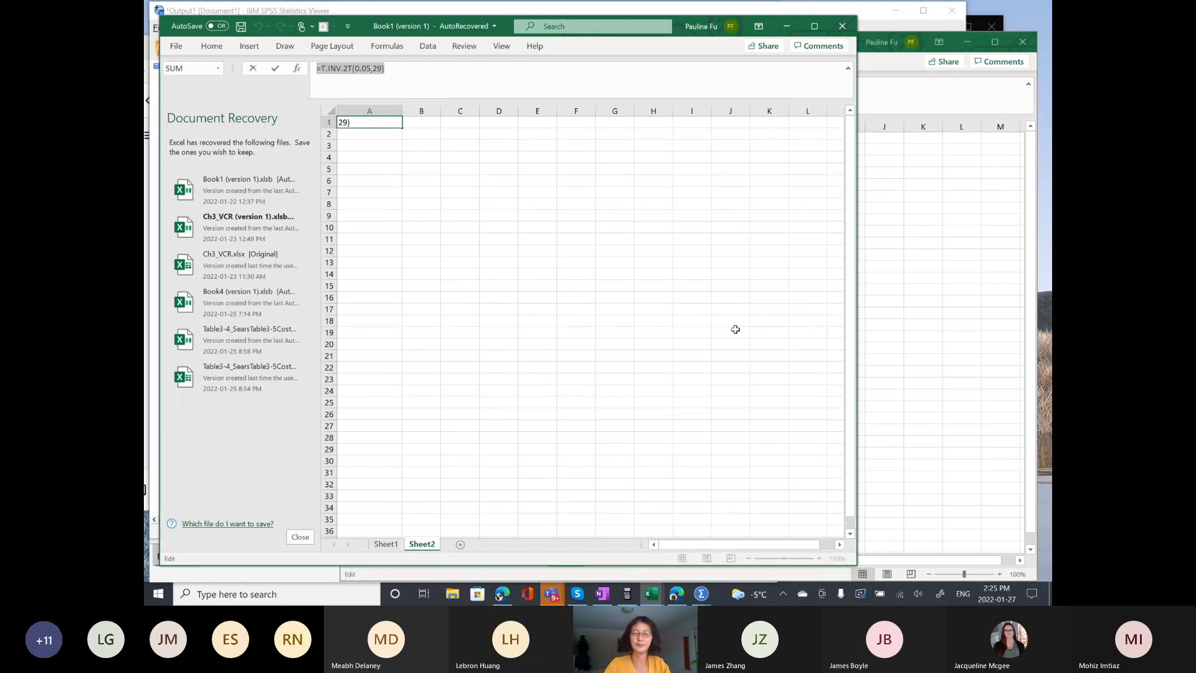
left_click(605, 595)
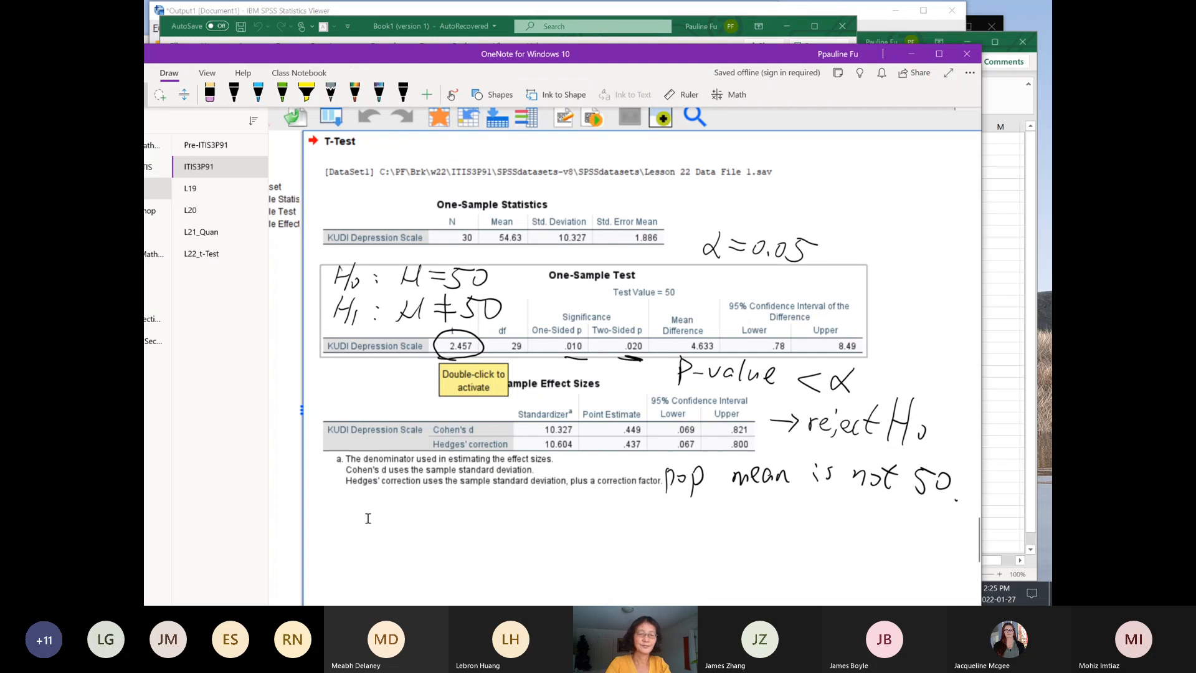
key("ctrl+v")
left_click(583, 361)
key("ctrl+v")
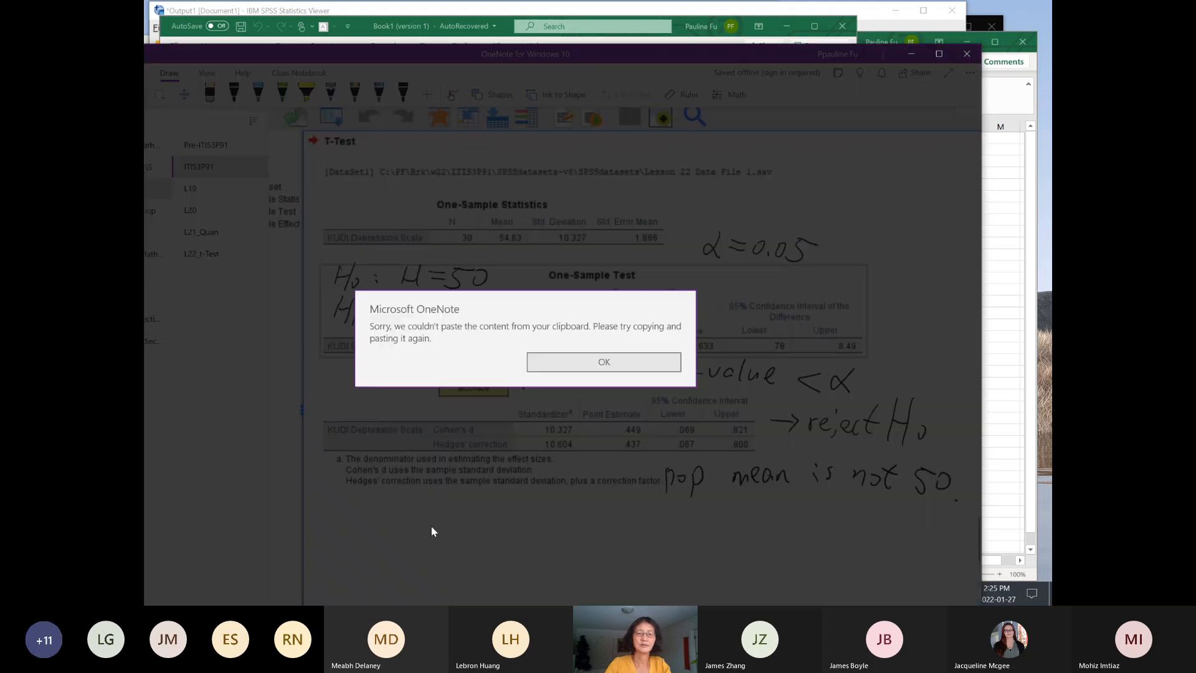
left_click(578, 359)
- Handwrite the formula "= t.inv.2t(0.05, 29)" in black ink on the OneNote page, beneath the effect sizes table
scroll(567, 430, "down", 3)
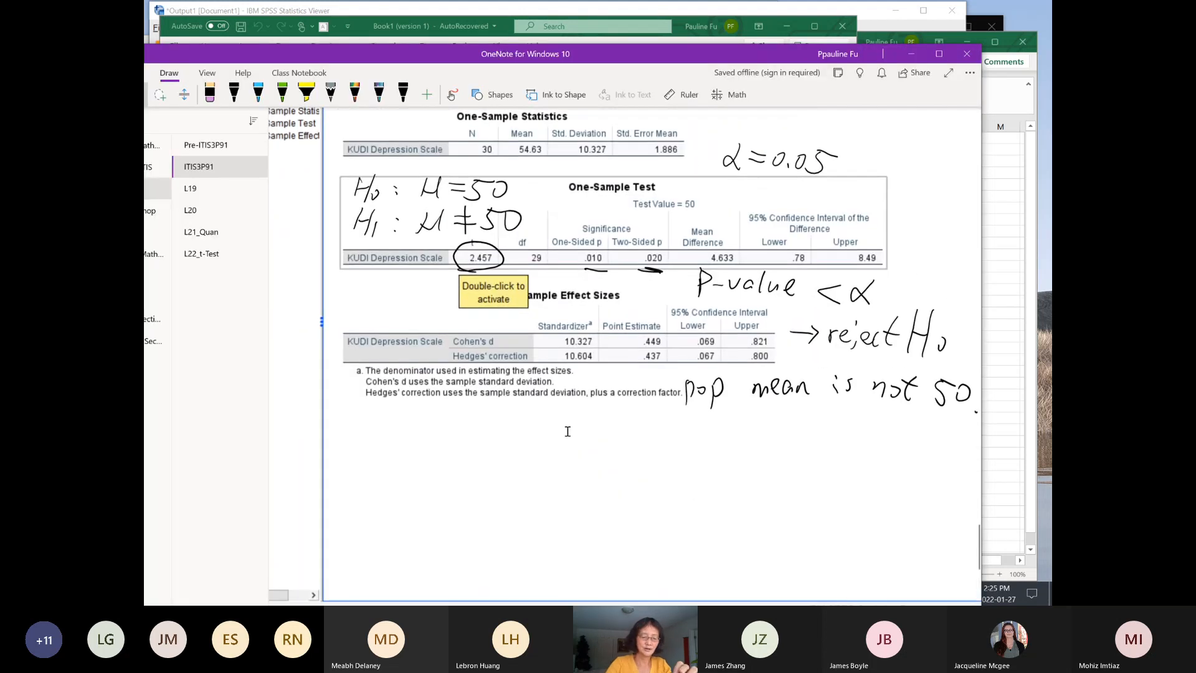
left_click(233, 93)
left_click_drag(368, 443, 384, 443)
left_click_drag(369, 450, 407, 455)
left_click_drag(399, 440, 424, 449)
mouse_move(429, 440)
left_mouse_down()
mouse_move(489, 450)
mouse_move(505, 434)
mouse_move(523, 452)
mouse_move(531, 431)
mouse_move(567, 450)
mouse_move(586, 426)
mouse_move(622, 448)
left_mouse_up()
left_click(410, 445)
left_click(466, 444)
left_click(544, 439)
left_click(594, 452)
mouse_move(638, 421)
left_mouse_down()
mouse_move(632, 448)
mouse_move(650, 450)
left_mouse_up()
- Continue the handwritten formula line with "= 2.045 = critical"
mouse_move(661, 432)
left_mouse_down()
mouse_move(720, 453)
mouse_move(737, 431)
mouse_move(764, 444)
left_mouse_up()
left_click(716, 449)
mouse_move(761, 428)
left_mouse_down()
mouse_move(764, 455)
mouse_move(786, 428)
mouse_move(821, 449)
left_mouse_up()
mouse_move(843, 437)
left_mouse_down()
mouse_move(832, 446)
mouse_move(845, 456)
left_mouse_up()
left_click_drag(854, 440, 864, 438)
left_click_drag(879, 446, 888, 456)
left_click(881, 435)
left_click(913, 436)
mouse_move(882, 437)
left_mouse_down()
mouse_move(899, 435)
mouse_move(909, 454)
left_mouse_up()
left_click_drag(932, 445, 924, 457)
mouse_move(946, 446)
left_mouse_down()
mouse_move(938, 457)
mouse_move(952, 468)
left_mouse_up()
- Sketch a bell curve under the formula, mark cutoffs at -2.045 and 2.045, and shade both tails
mouse_move(391, 548)
left_mouse_down()
mouse_move(597, 547)
mouse_move(439, 489)
mouse_move(531, 507)
mouse_move(557, 527)
left_mouse_up()
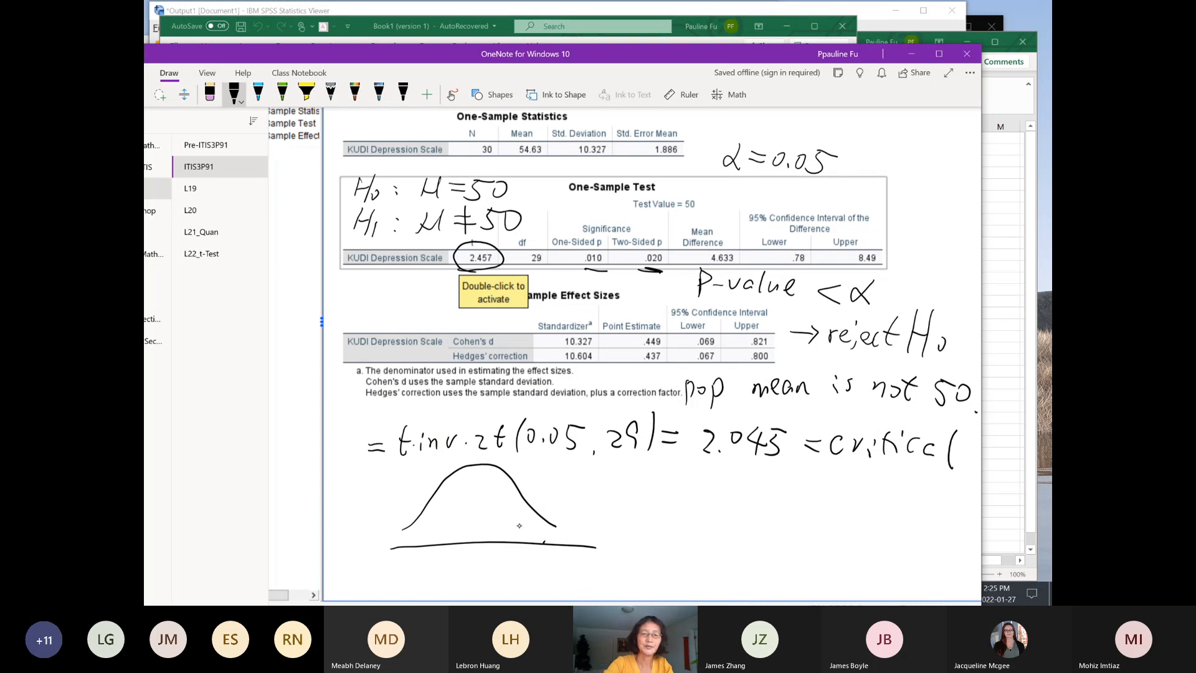
mouse_move(512, 537)
left_mouse_down()
mouse_move(506, 566)
mouse_move(526, 556)
mouse_move(541, 571)
left_mouse_up()
left_click_drag(540, 554, 551, 554)
left_click_drag(516, 491, 517, 536)
left_click_drag(521, 501, 540, 521)
left_click_drag(523, 519, 564, 543)
left_click_drag(447, 477, 450, 568)
left_click_drag(459, 557, 475, 571)
left_click_drag(444, 503, 426, 528)
left_click_drag(436, 516, 420, 533)
left_click_drag(424, 527, 397, 546)
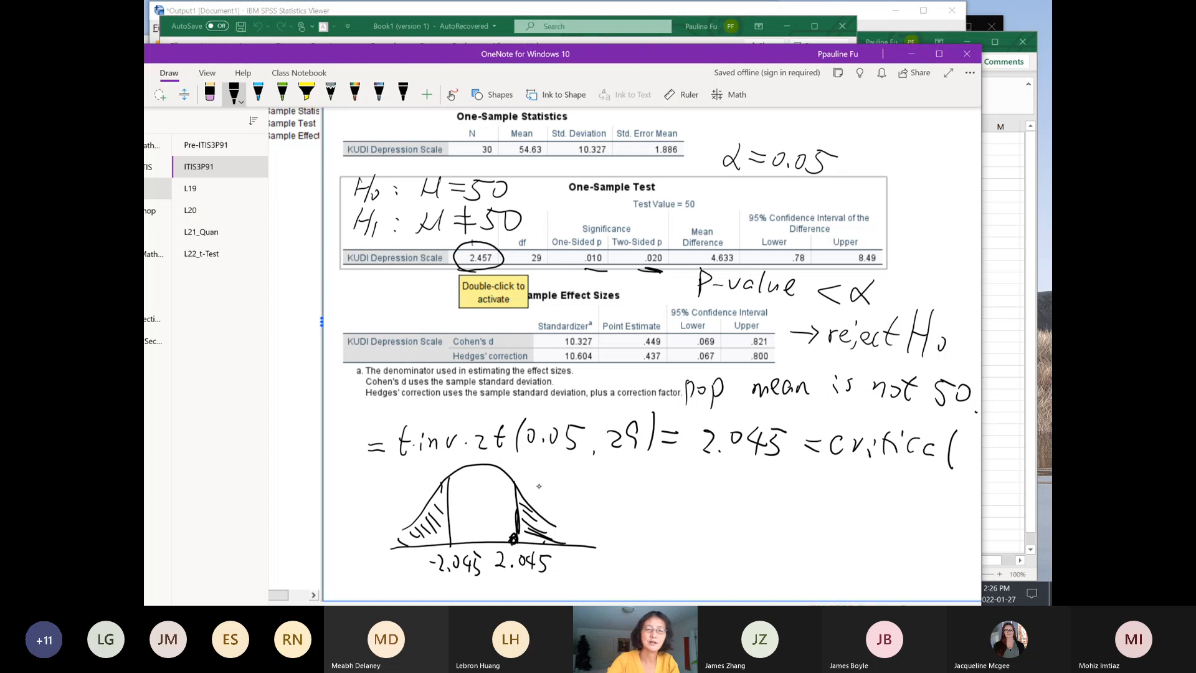
- Draw an arrow from the curve's upper shaded tail and label it "rejection"
left_click_drag(530, 522, 561, 490)
left_click_drag(549, 487, 580, 483)
mouse_move(585, 490)
left_mouse_down()
mouse_move(595, 508)
mouse_move(623, 496)
mouse_move(636, 506)
left_mouse_up()
mouse_move(625, 493)
left_mouse_down()
mouse_move(650, 492)
mouse_move(653, 508)
left_mouse_up()
left_click_drag(656, 499, 679, 510)
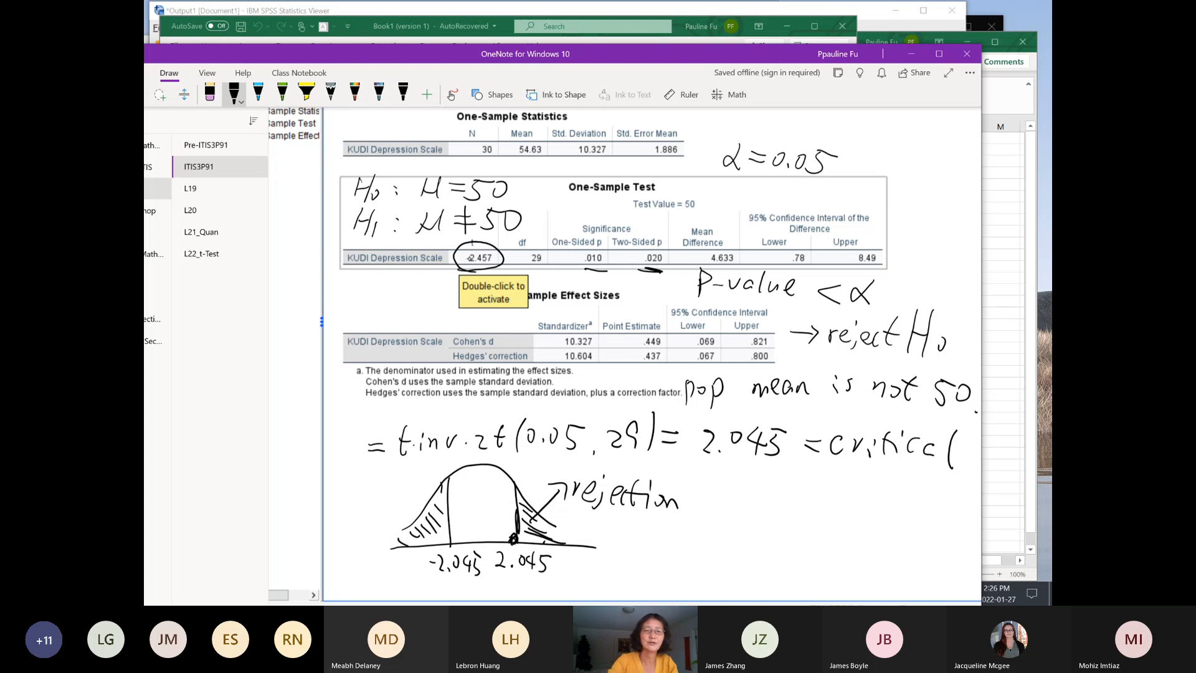
- Mark the test statistic 2.457 with a dot in the upper tail and underline the "reject H0" note
left_click_drag(540, 540, 588, 550)
left_click(577, 547)
mouse_move(586, 528)
left_mouse_down()
mouse_move(597, 529)
mouse_move(576, 539)
mouse_move(611, 543)
mouse_move(606, 555)
left_mouse_up()
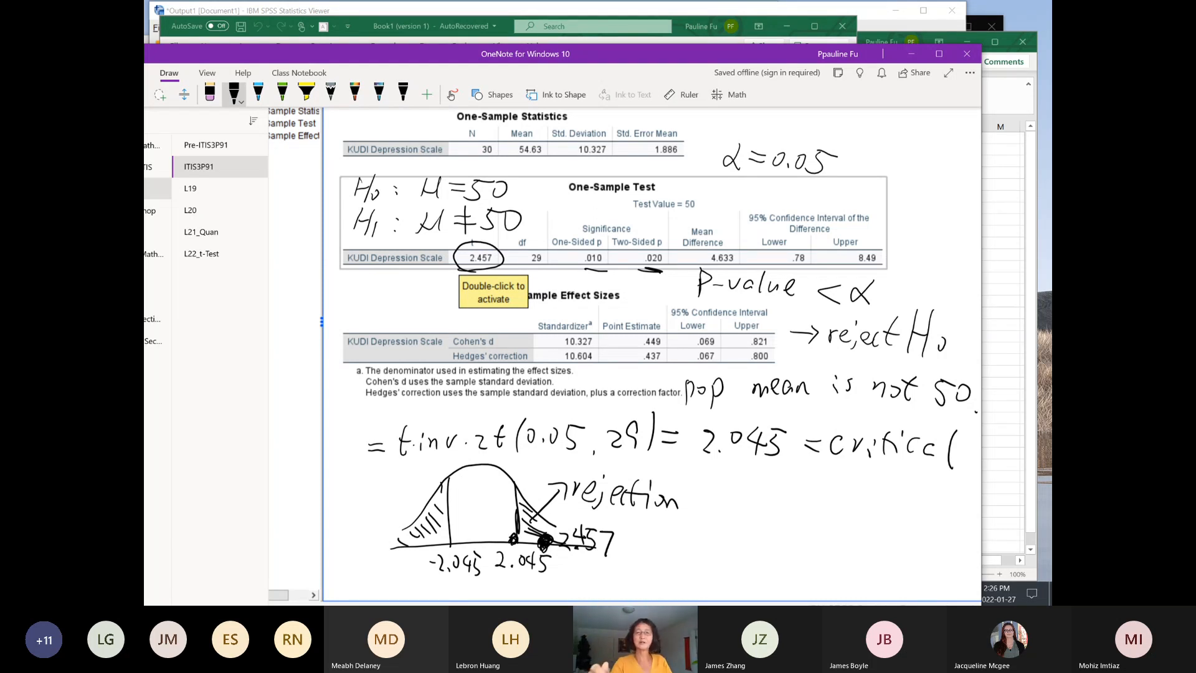
left_click_drag(809, 358, 967, 366)
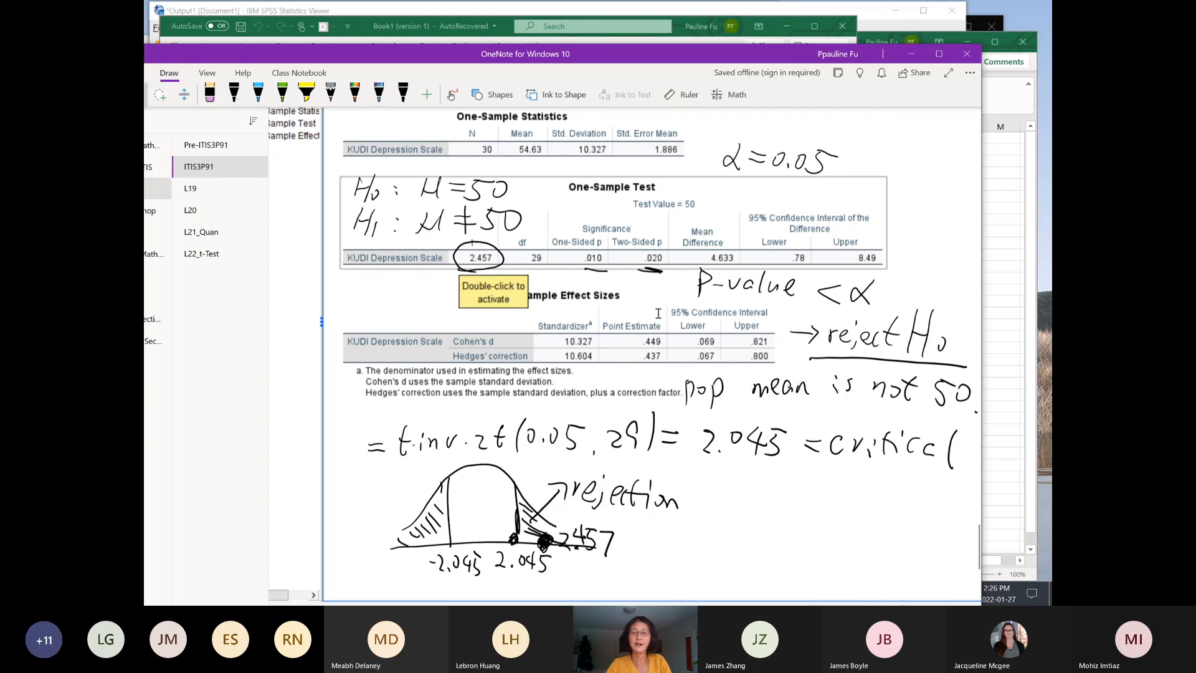
- Minimize the Excel, OneNote, SPSS output and browser windows to get back to the SPSS Data Editor
left_click(1001, 242)
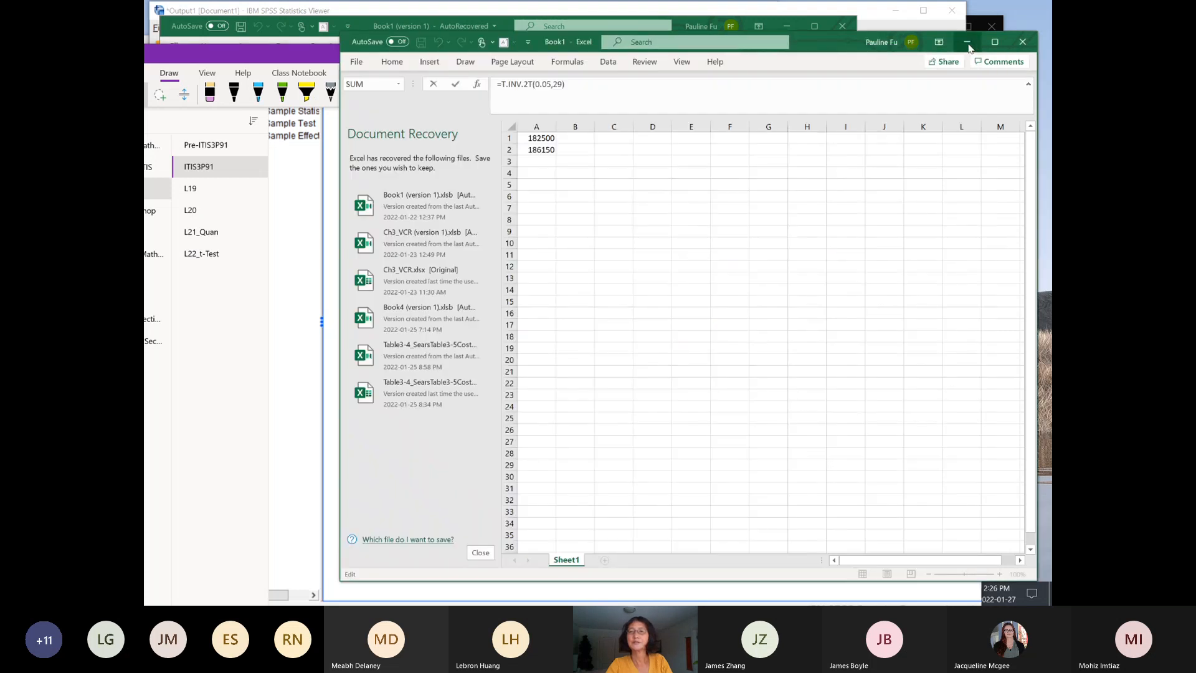
left_click(969, 43)
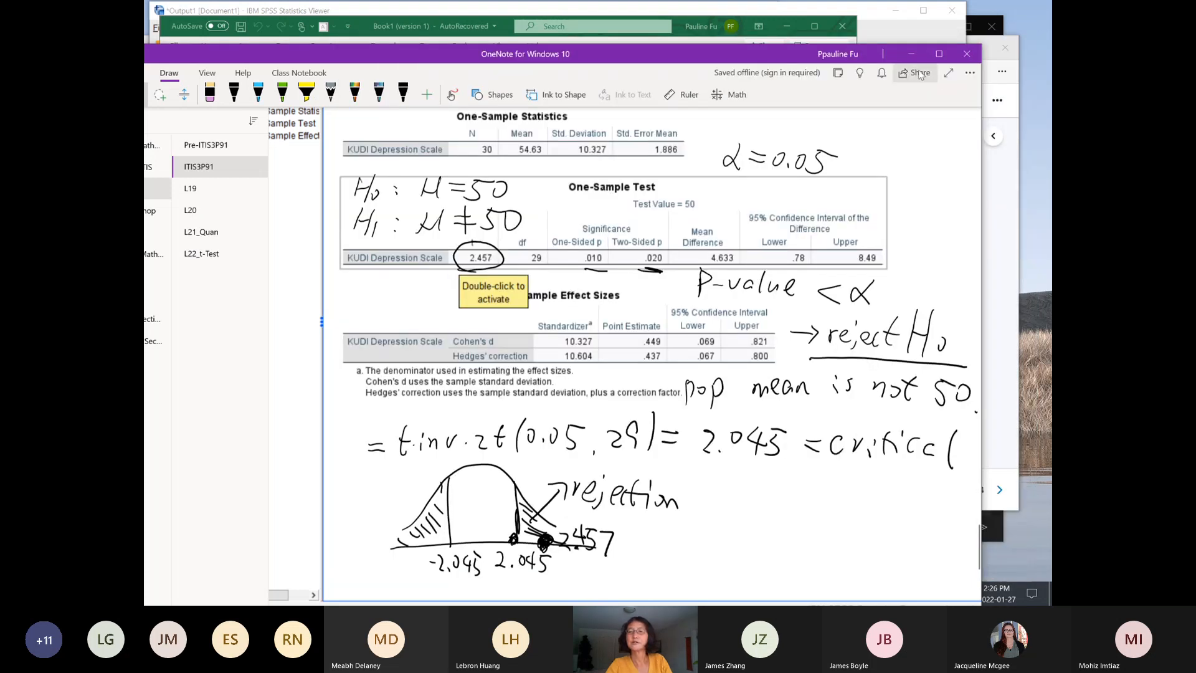
left_click(912, 54)
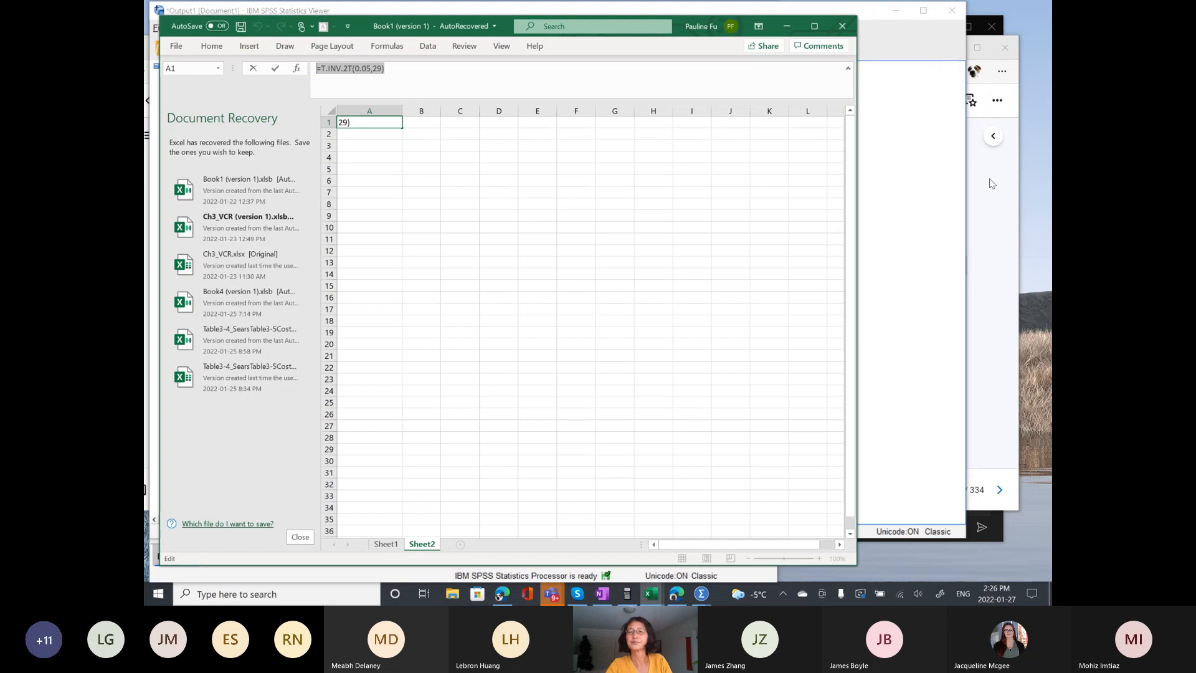
left_click(784, 28)
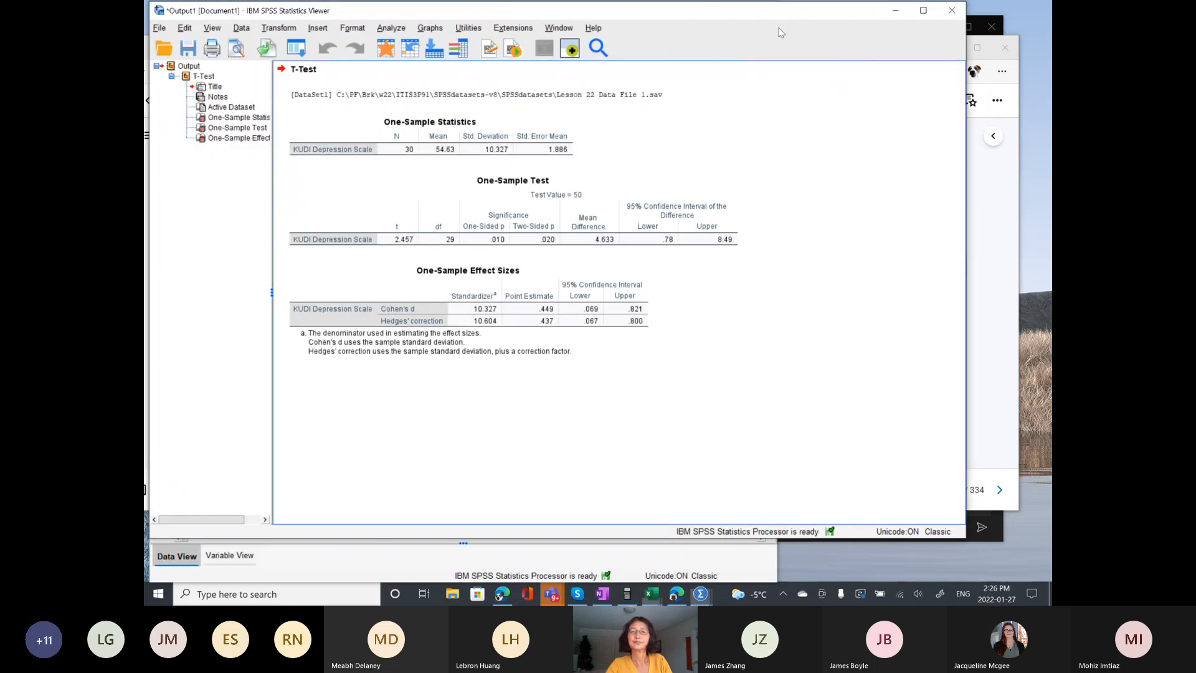
left_click(898, 13)
left_click(949, 47)
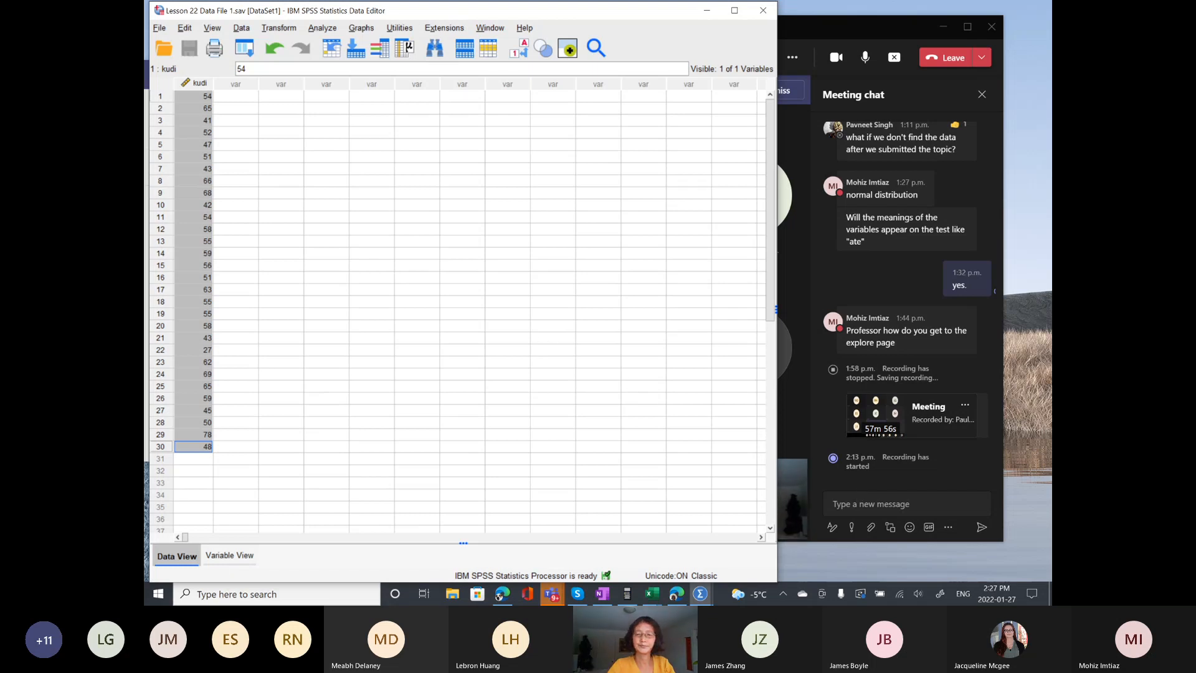
- Open the dataset Lesson 23 Data File 1.sav from the SPSSdatasets folder in SPSS
mouse_move(701, 595)
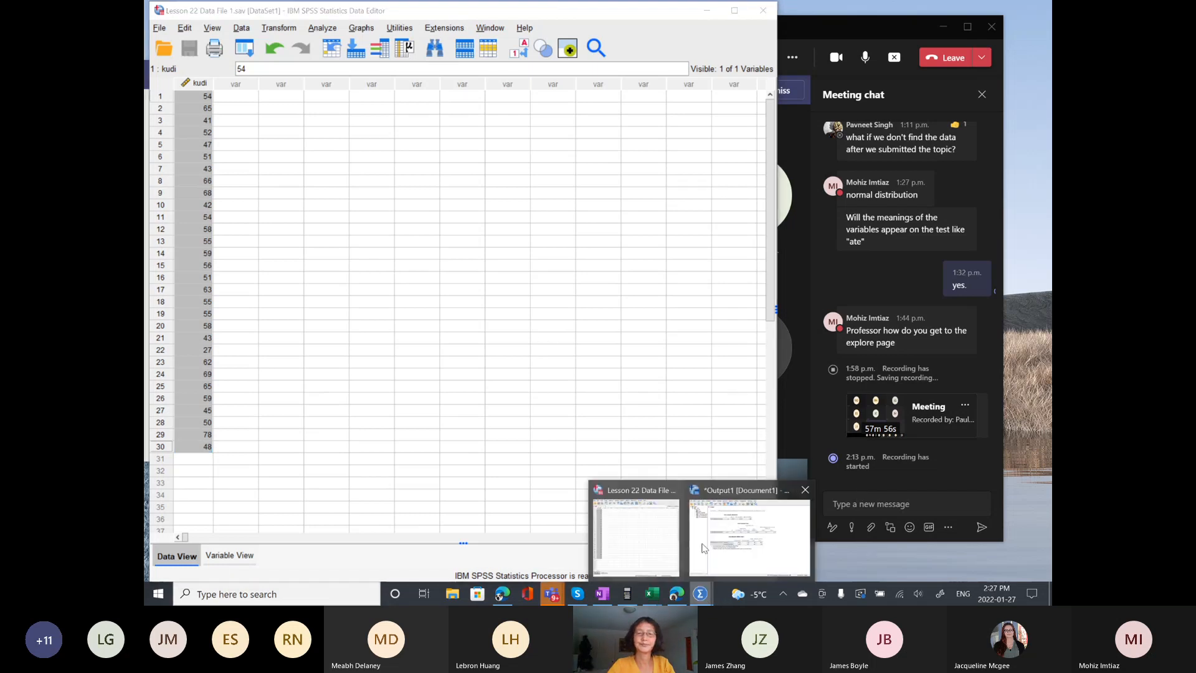
left_click(657, 518)
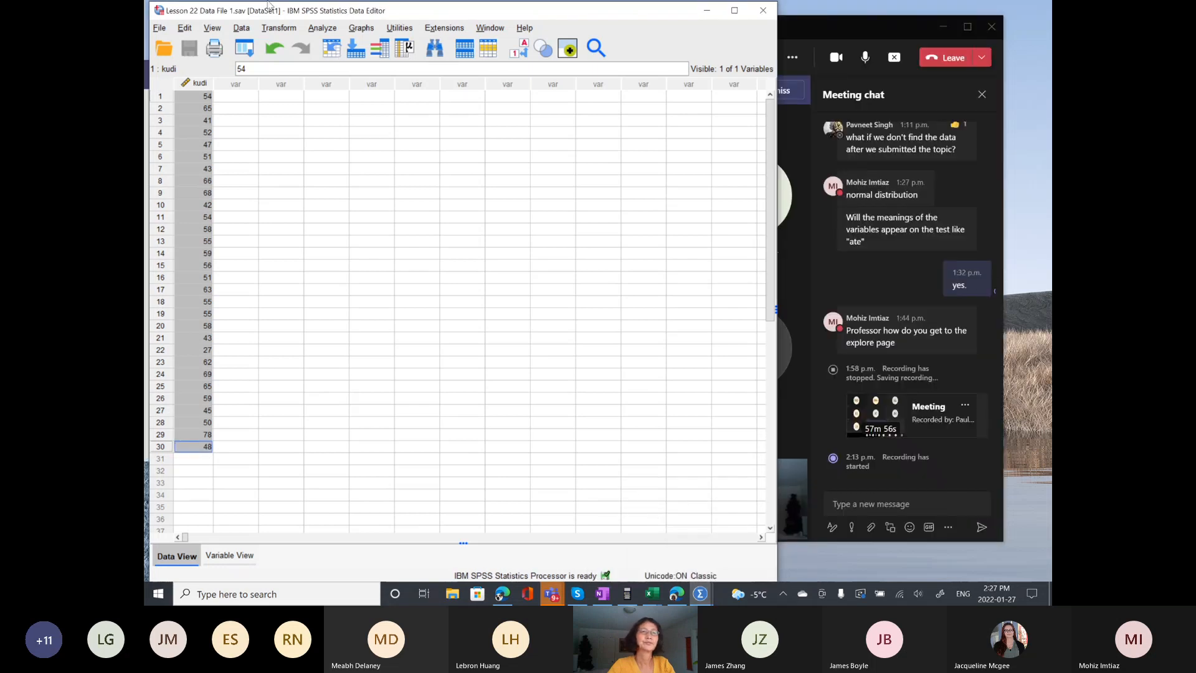
left_click(163, 50)
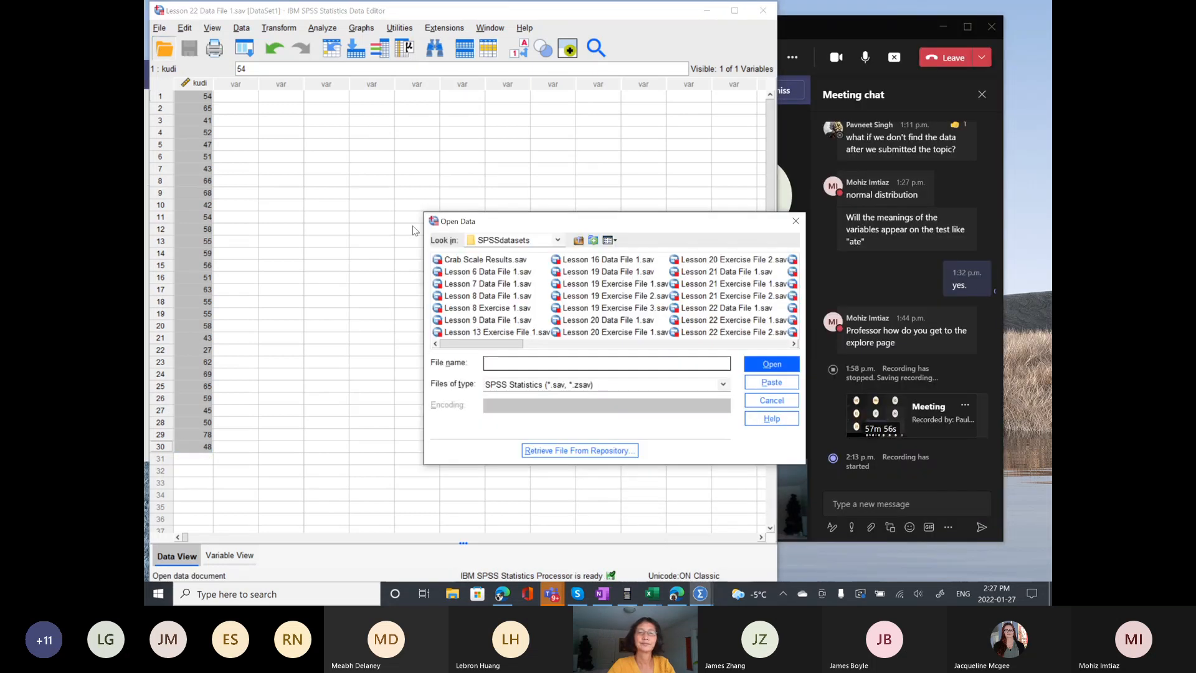
left_click(793, 344)
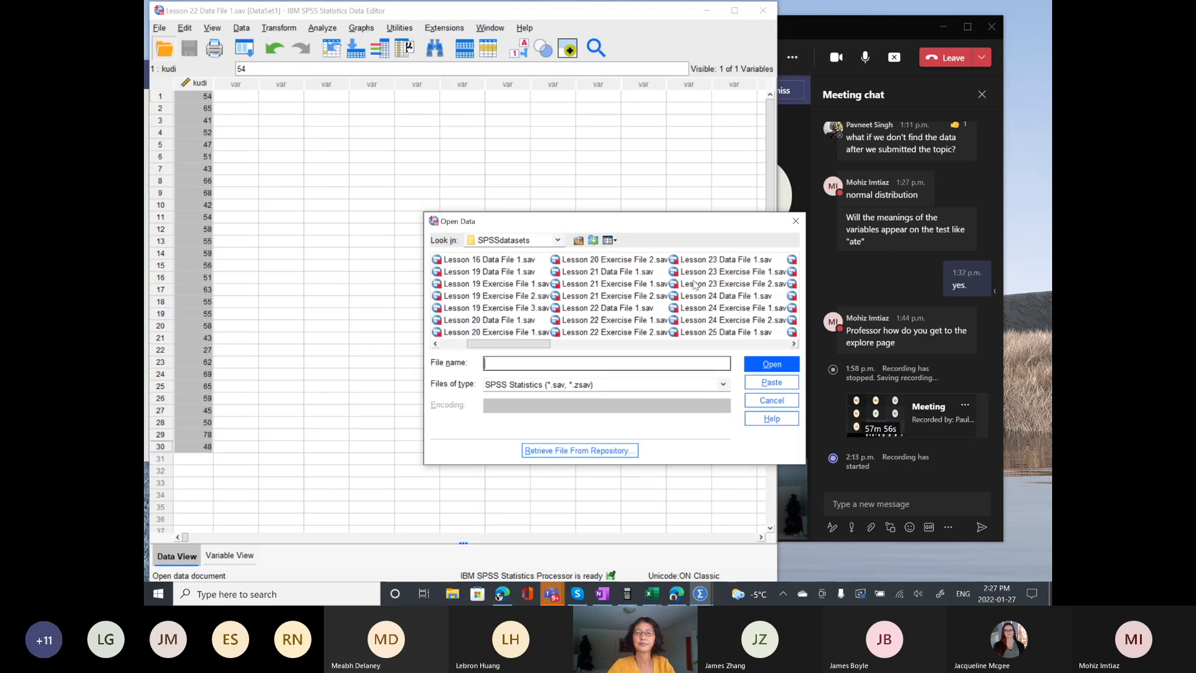
left_click(684, 262)
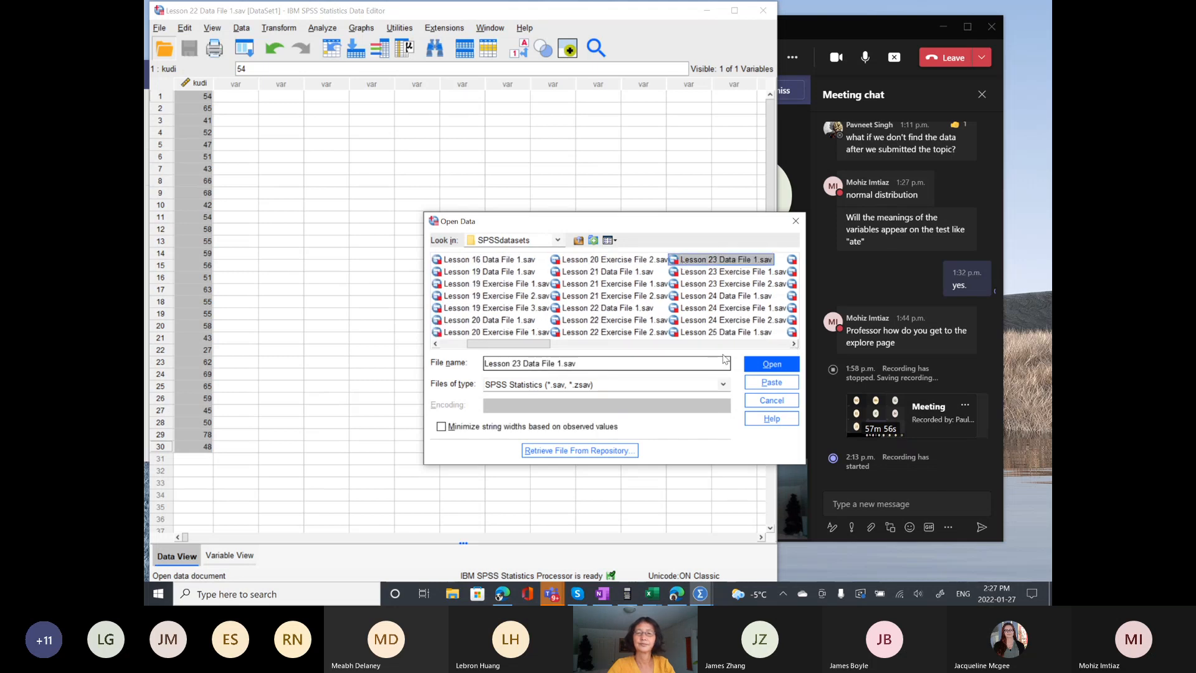
left_click(762, 366)
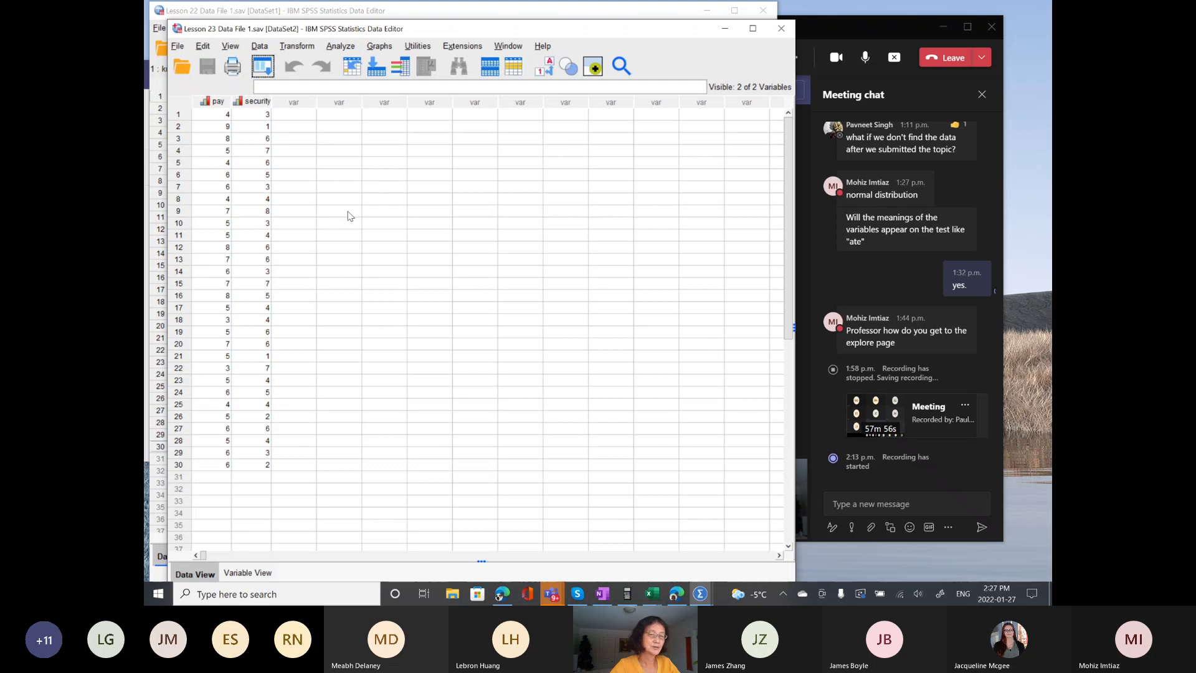
- Review the variable definitions with the Label column widened, and read the textbook's Lesson 23 variable table and research question
left_click(248, 573)
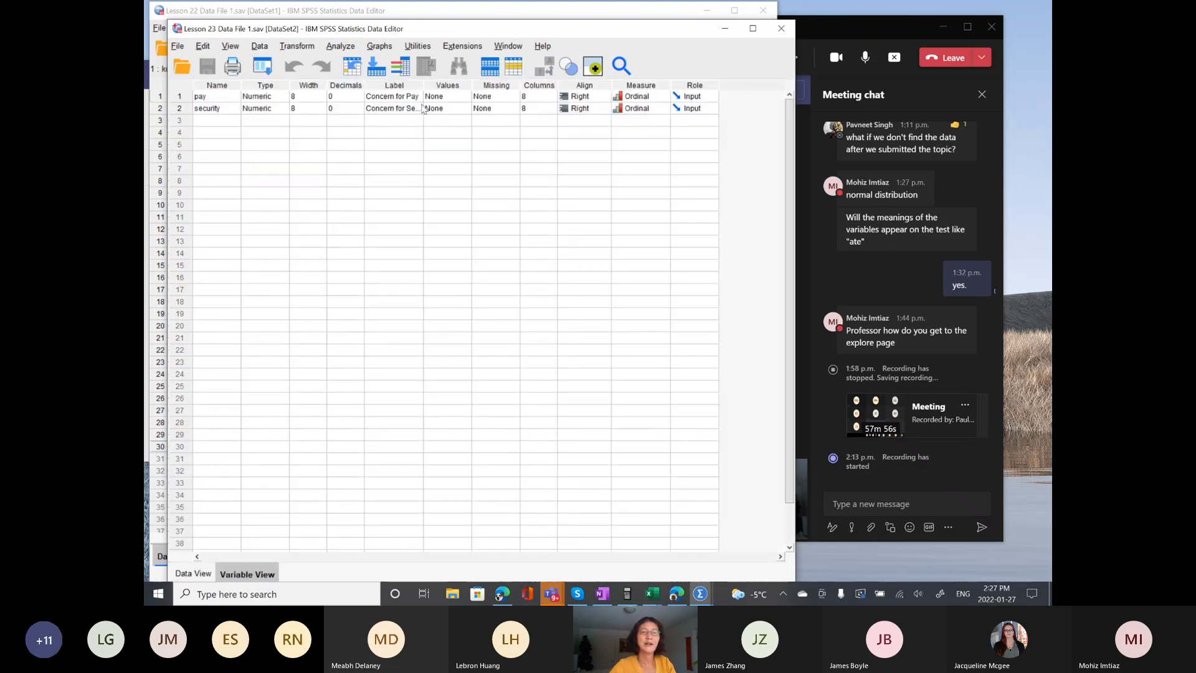
left_click_drag(423, 85, 481, 92)
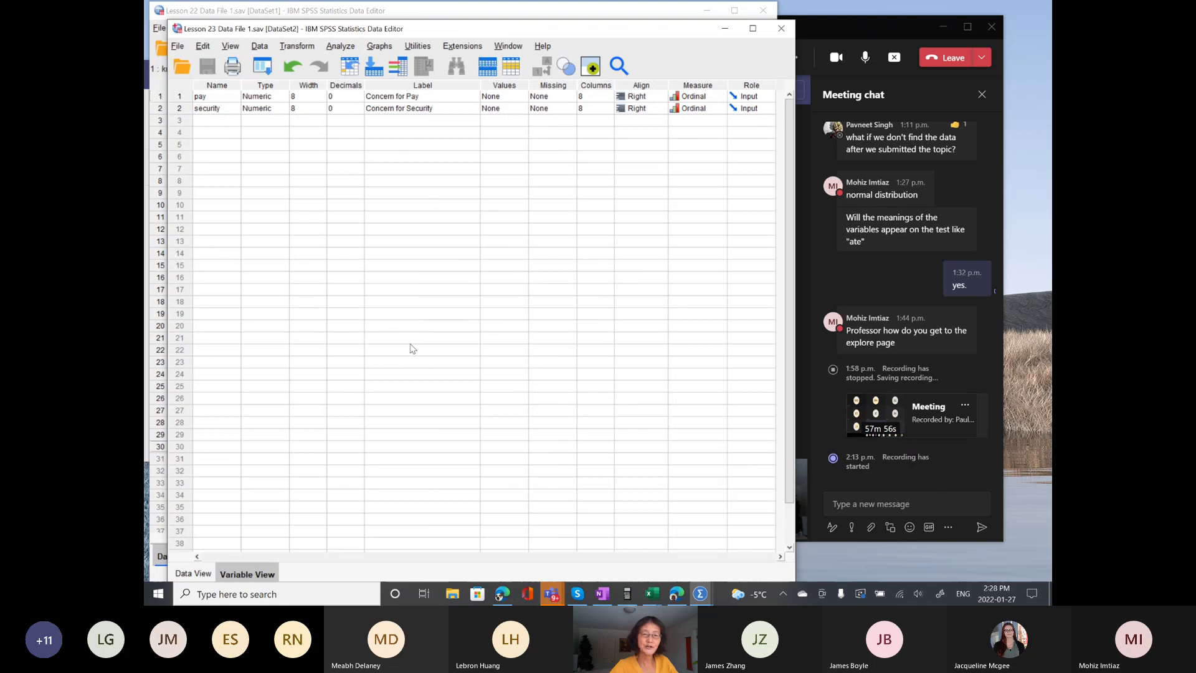
left_click(502, 595)
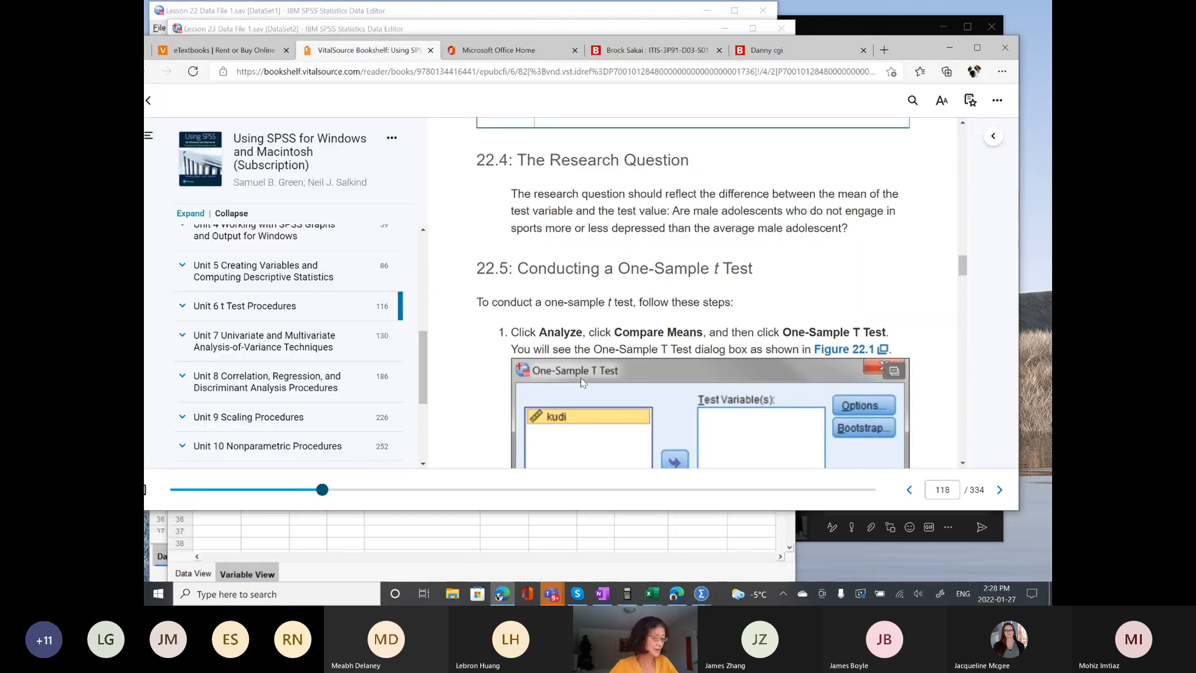
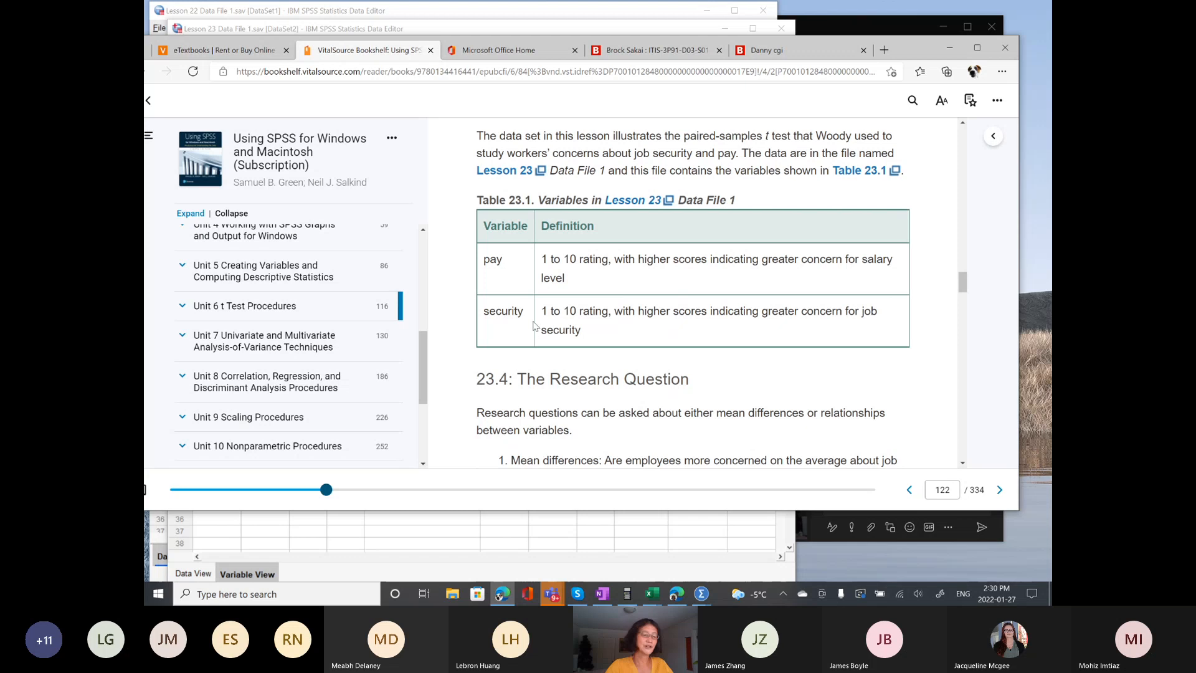
scroll(638, 353, "down", 3)
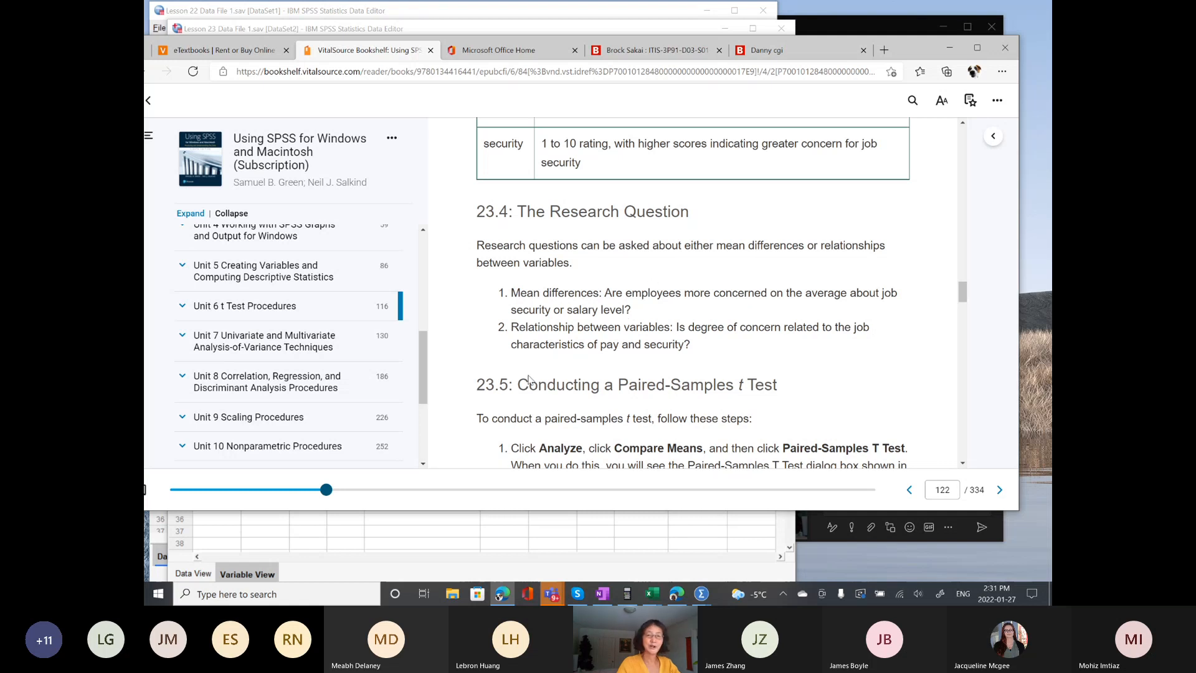
left_click(405, 531)
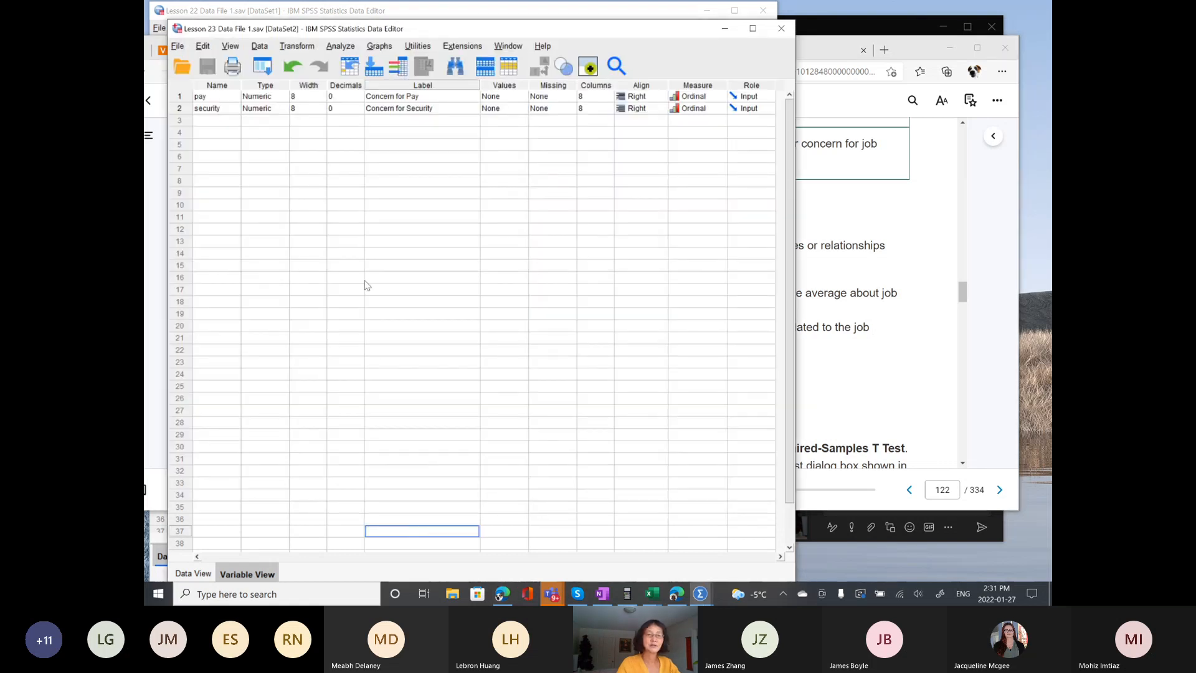
- Run a paired-samples t test on pay and security with effect sizes estimated, and select the Paired Samples Test table in the output
left_click(191, 574)
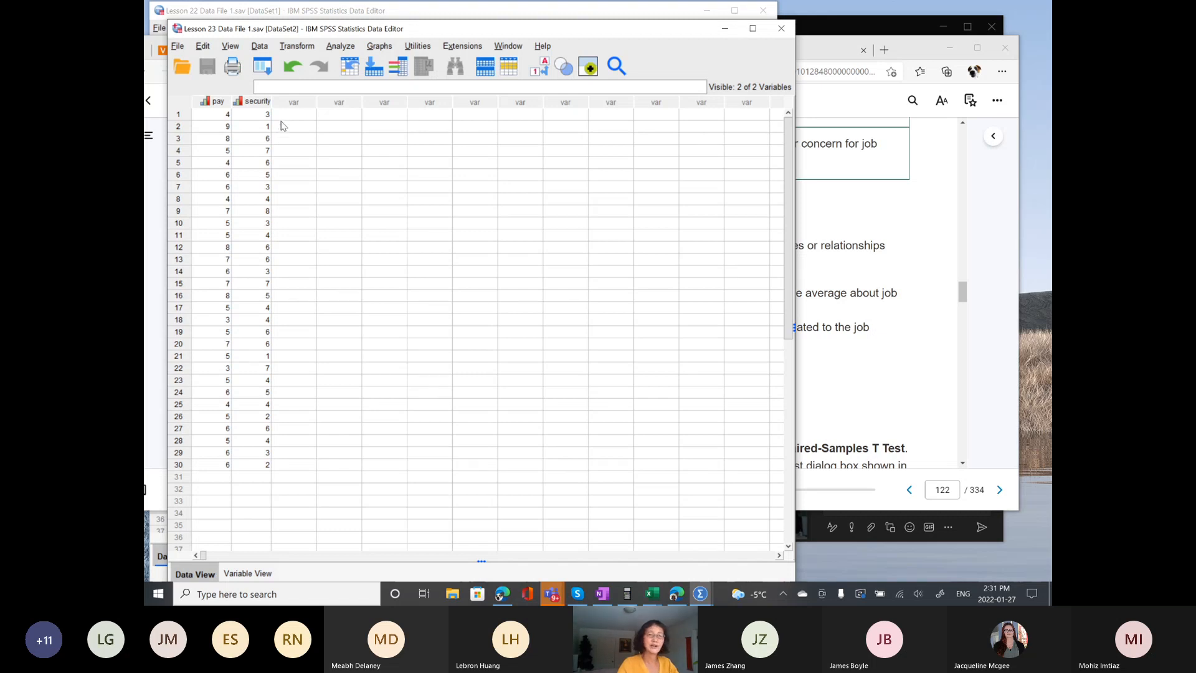
left_click(341, 48)
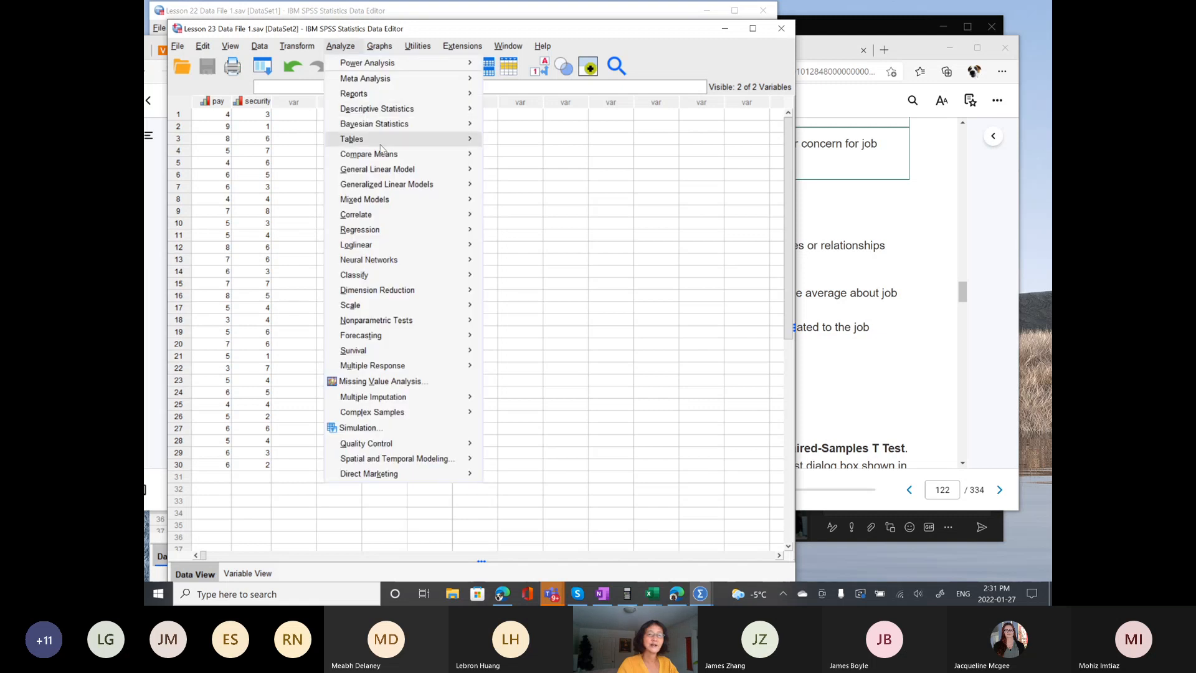
mouse_move(387, 156)
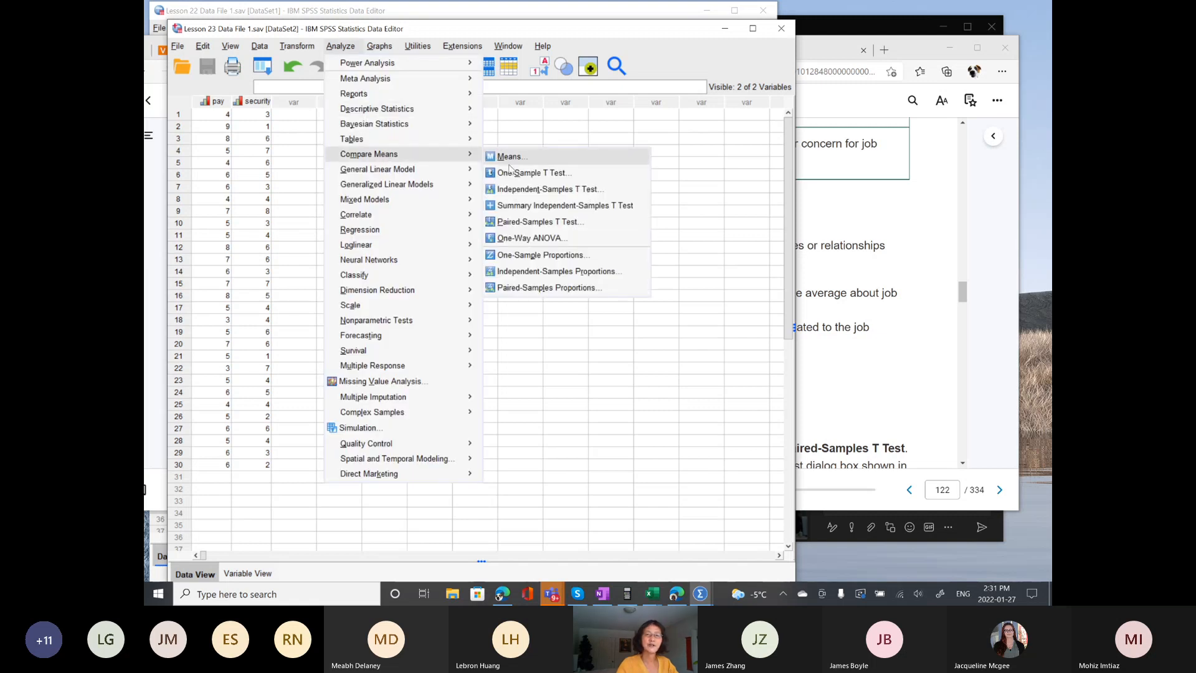
left_click(551, 226)
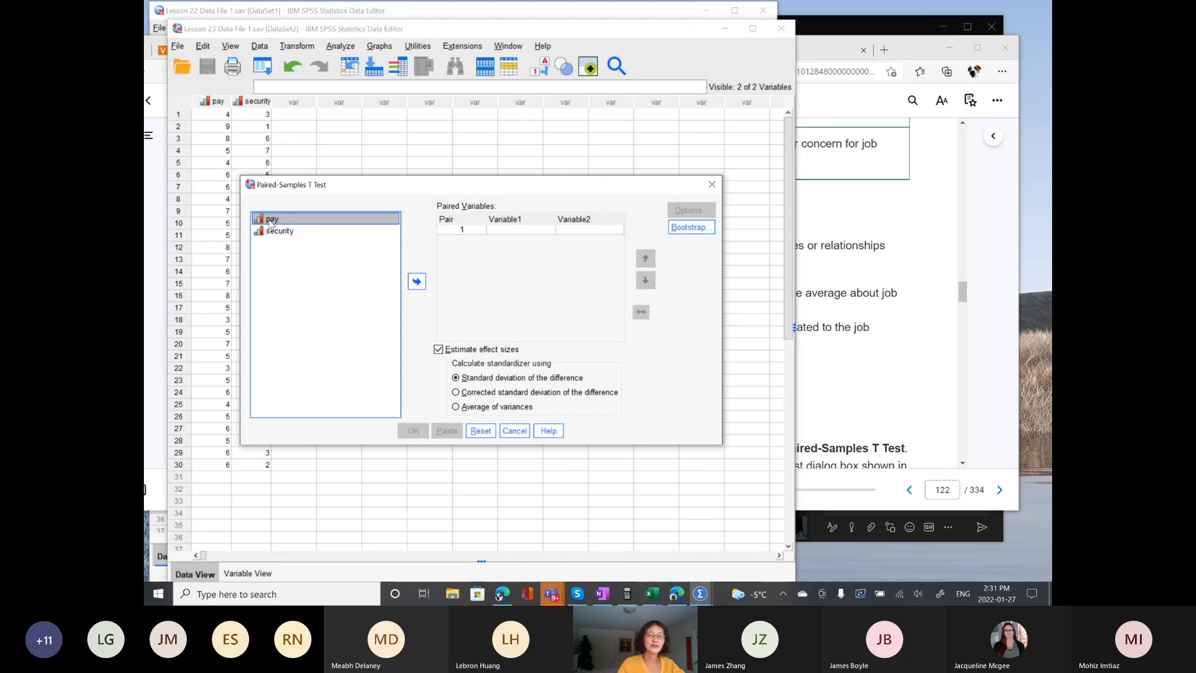
left_click(417, 283)
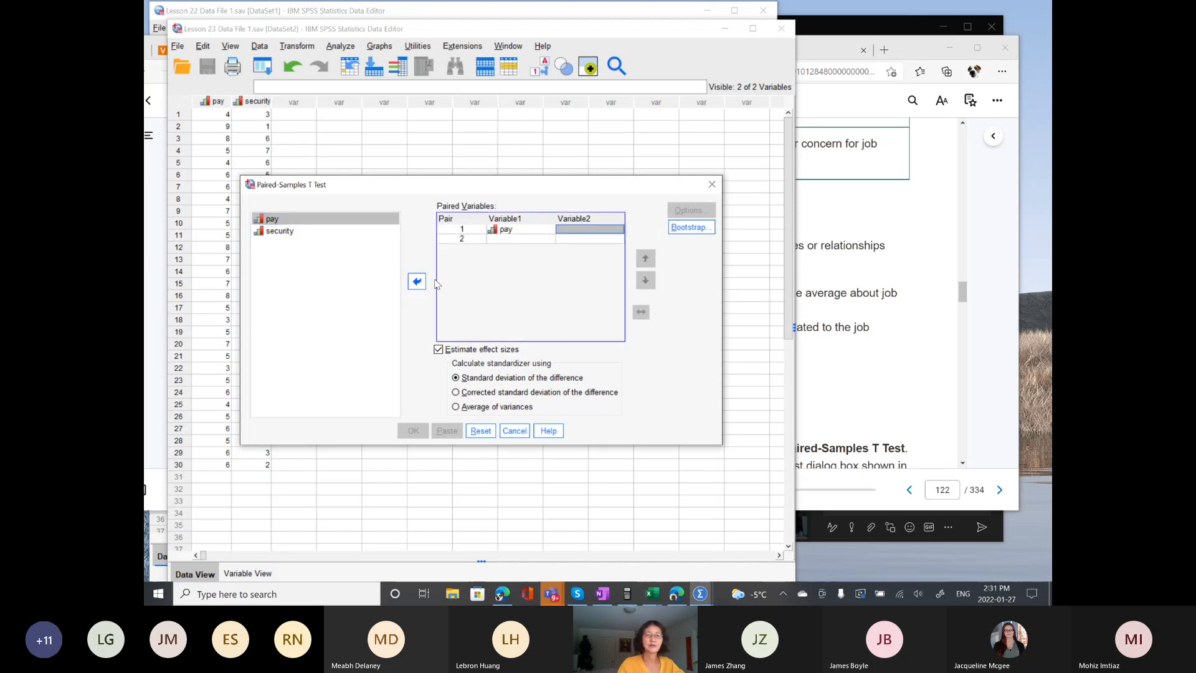
left_click(296, 231)
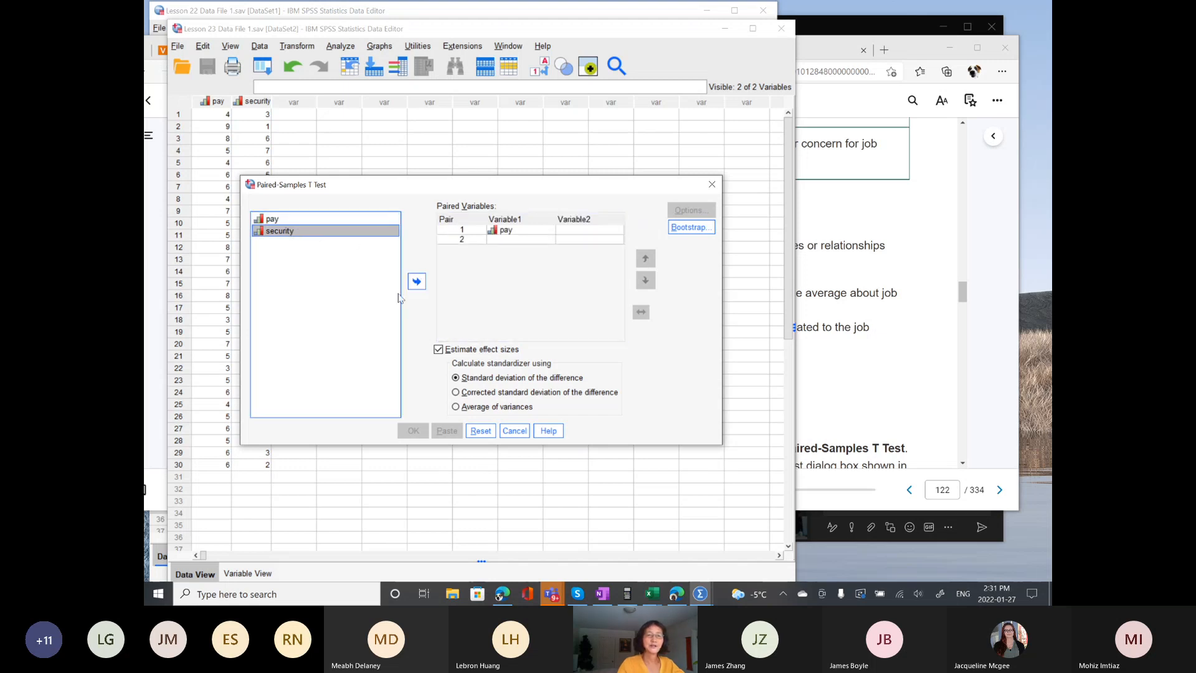
left_click(417, 283)
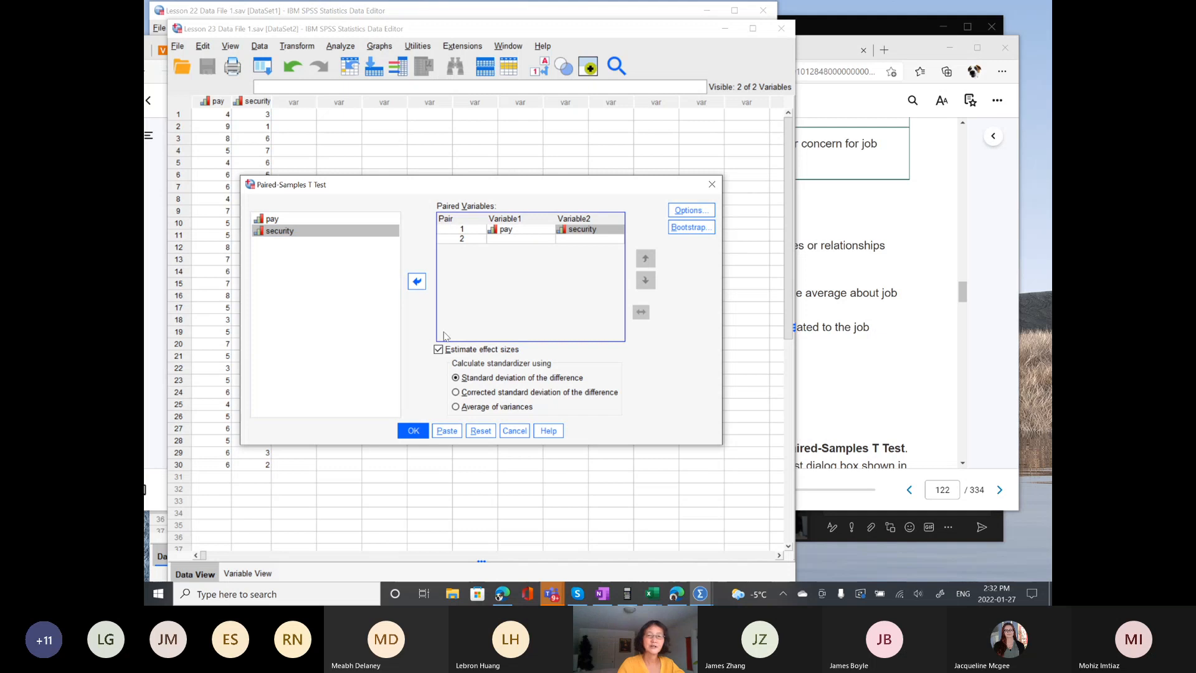
left_click(414, 431)
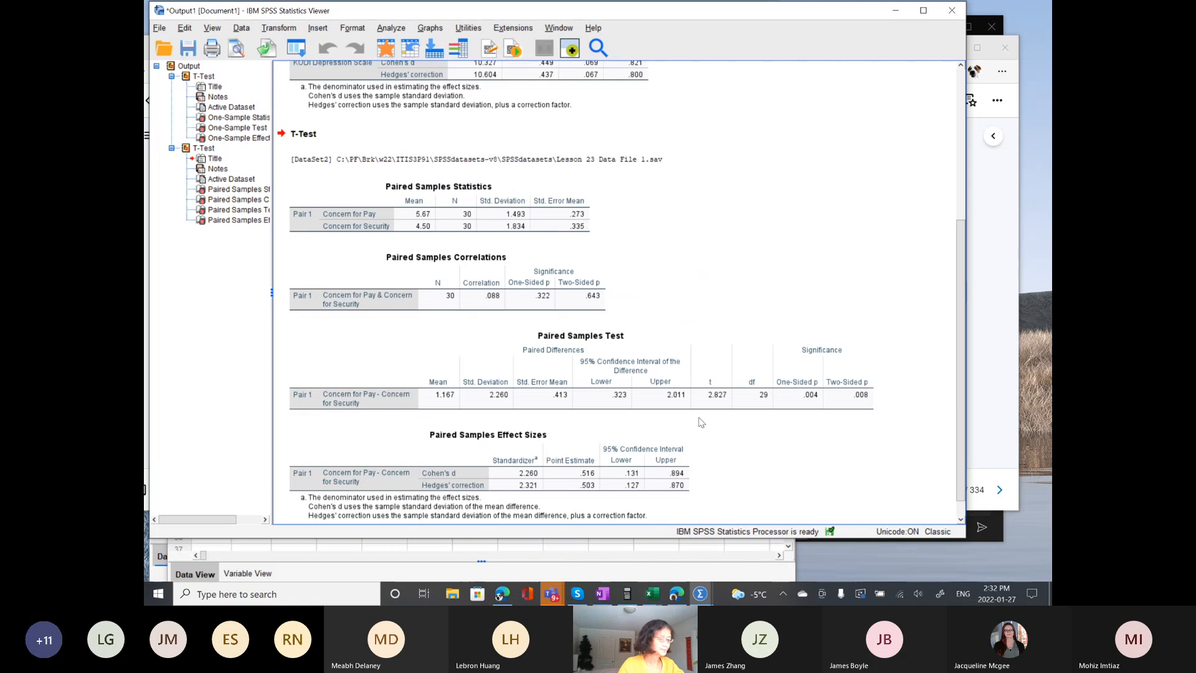
scroll(701, 422, "down", 1)
left_click(737, 364)
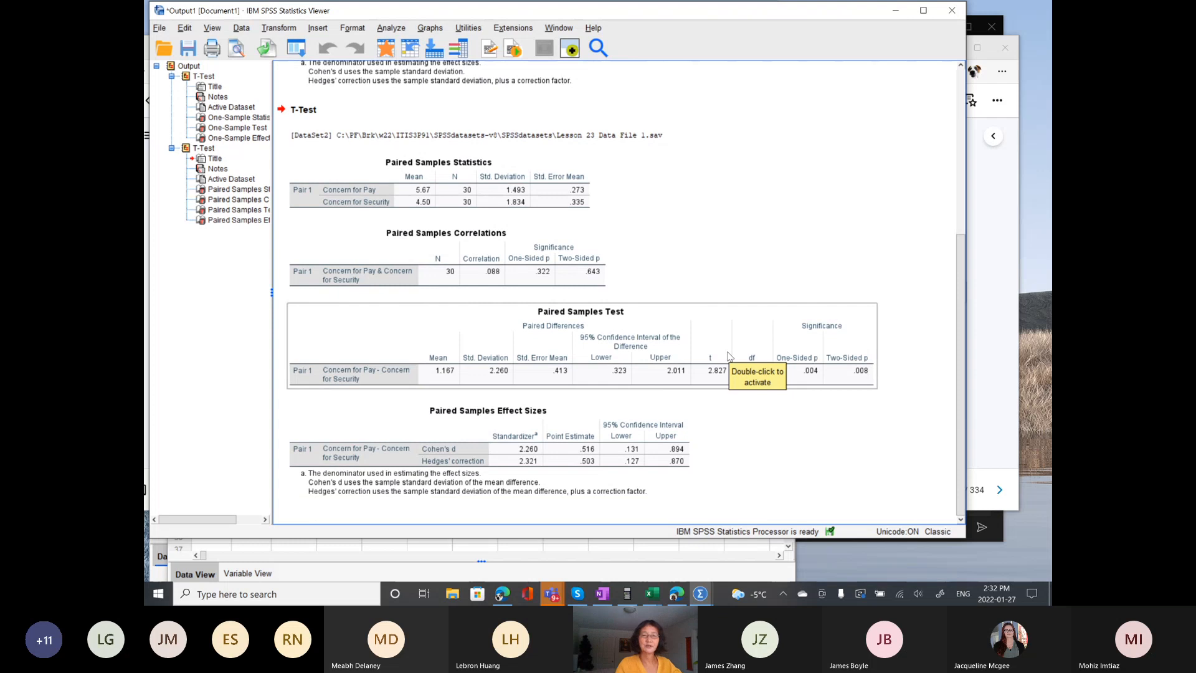
- Capture the SPSS paired-samples T-Test output and paste the screenshot below the one-sample test notes on the OneNote page ITIS3P91
left_click(744, 297)
scroll(744, 296, "up", 2)
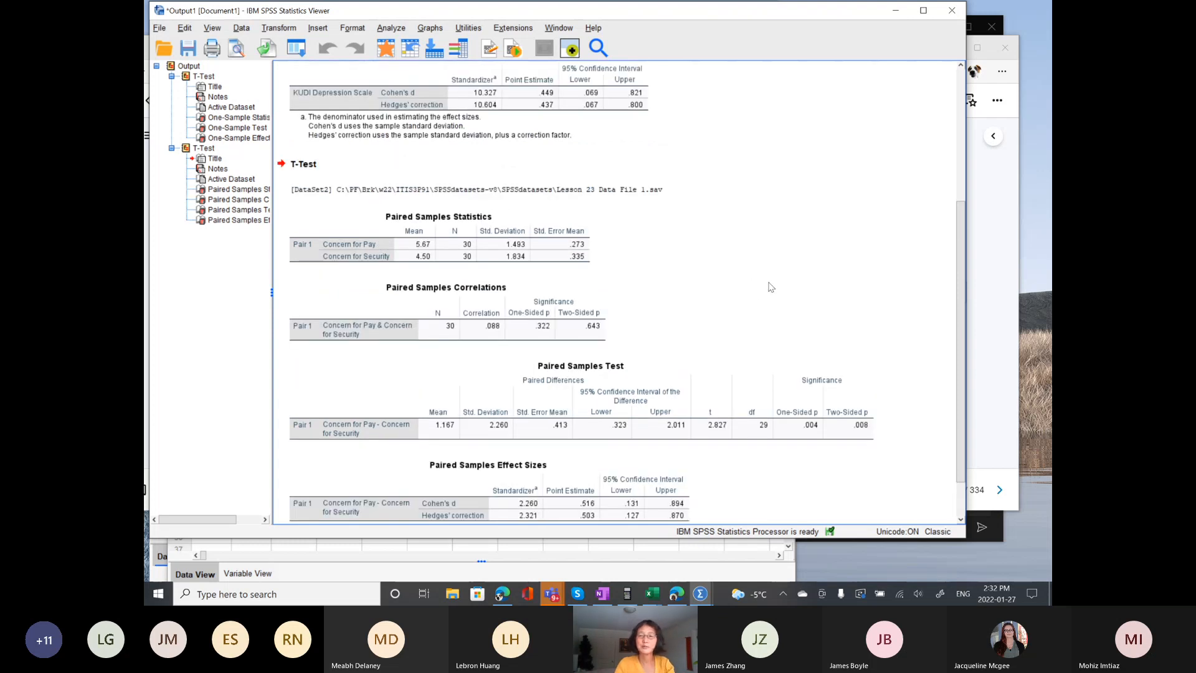
mouse_move(963, 228)
left_mouse_down()
mouse_move(958, 270)
mouse_move(959, 250)
left_mouse_up()
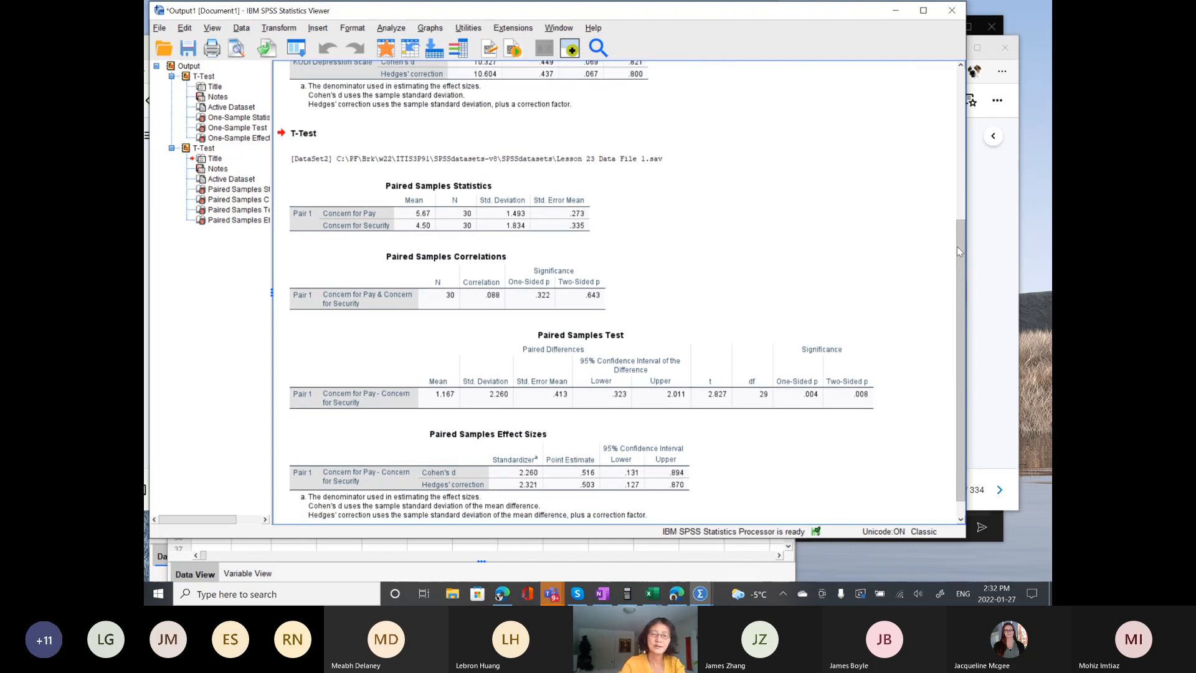
left_click(602, 593)
scroll(611, 454, "up", 3)
scroll(611, 454, "left", 1)
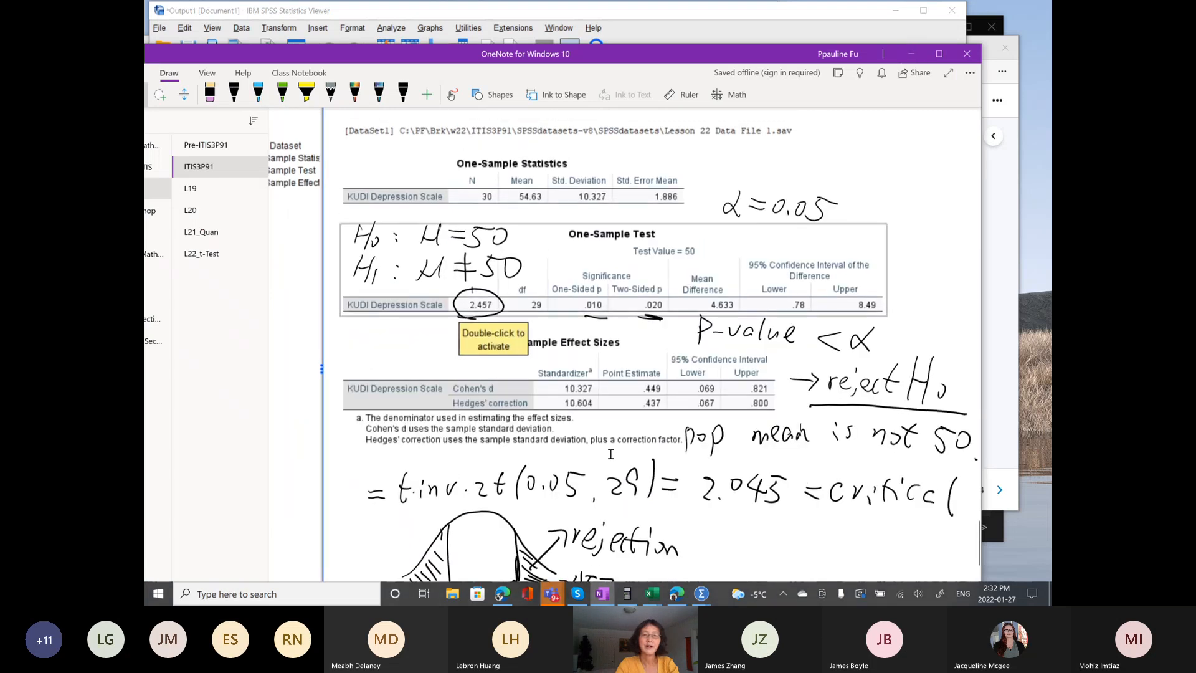
scroll(611, 454, "down", 10)
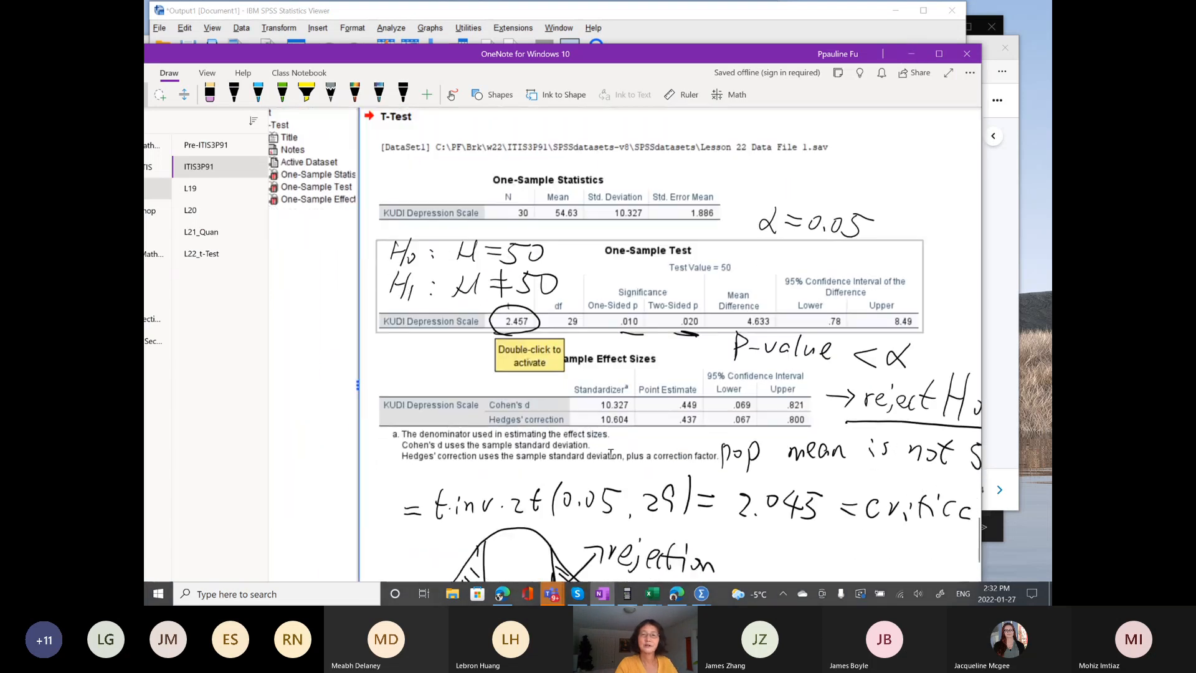
scroll(505, 433, "right", 2)
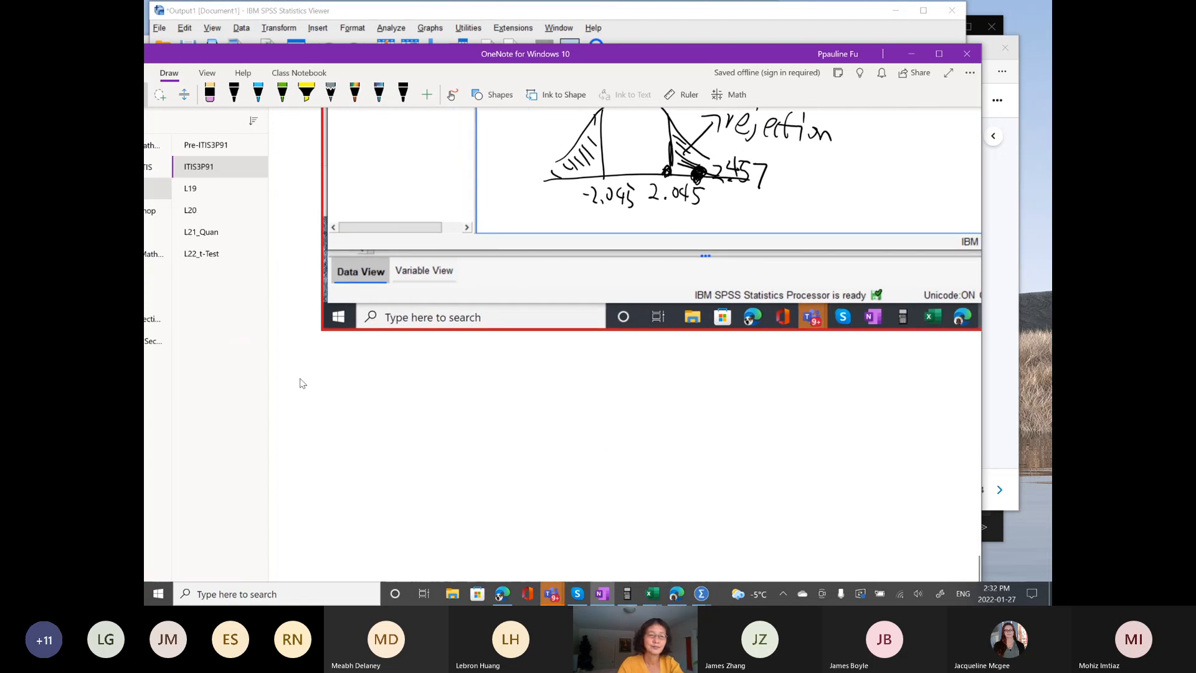
scroll(327, 378, "up", 10)
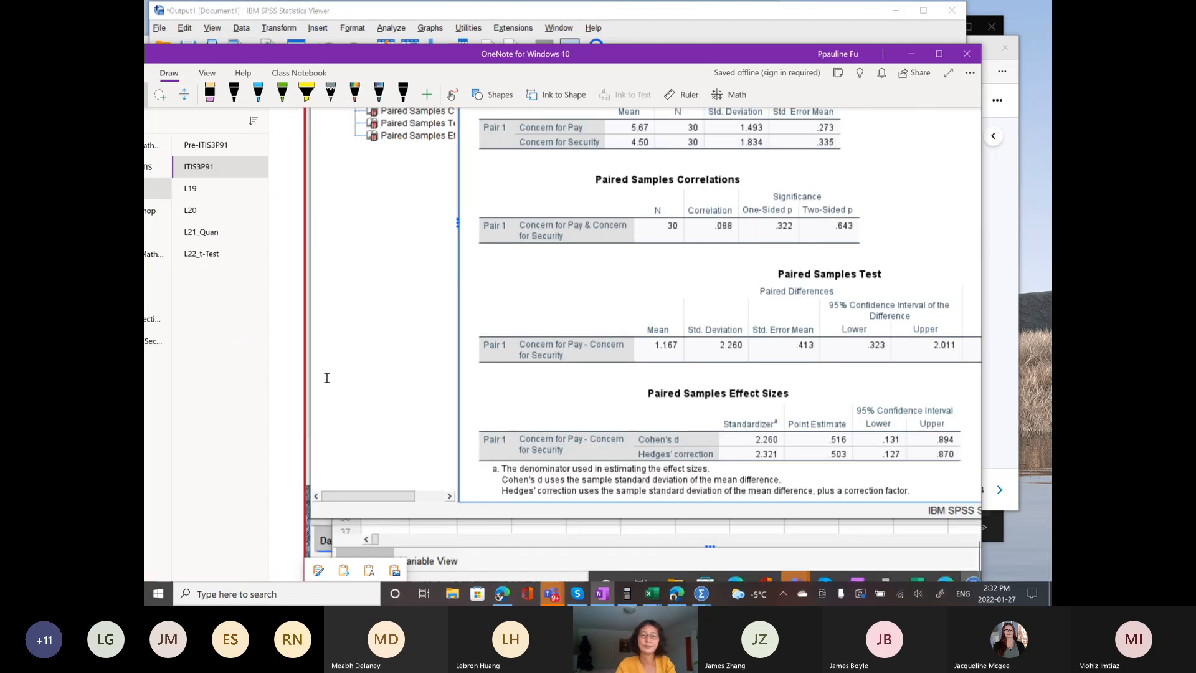
scroll(542, 346, "up", 4)
scroll(541, 346, "up", 1)
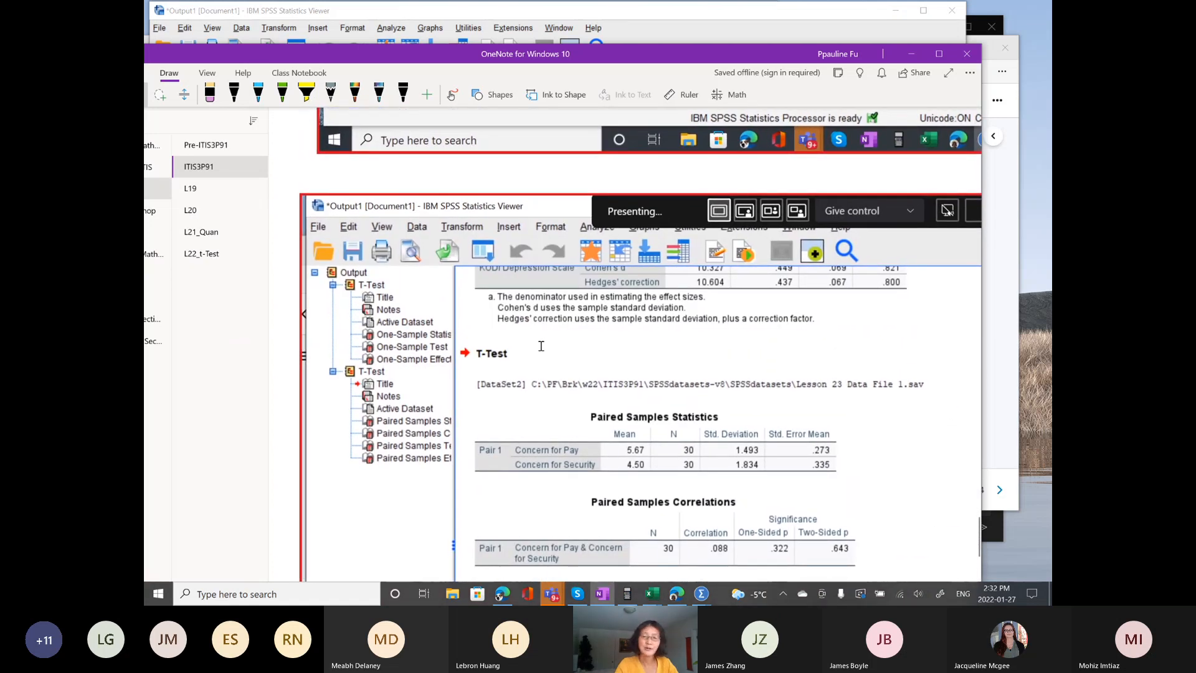
- Underline Lesson 23 in the dataset path of the pasted output with the black pen
scroll(542, 346, "down", 1)
left_click_drag(784, 386, 848, 372)
key("ctrl+z")
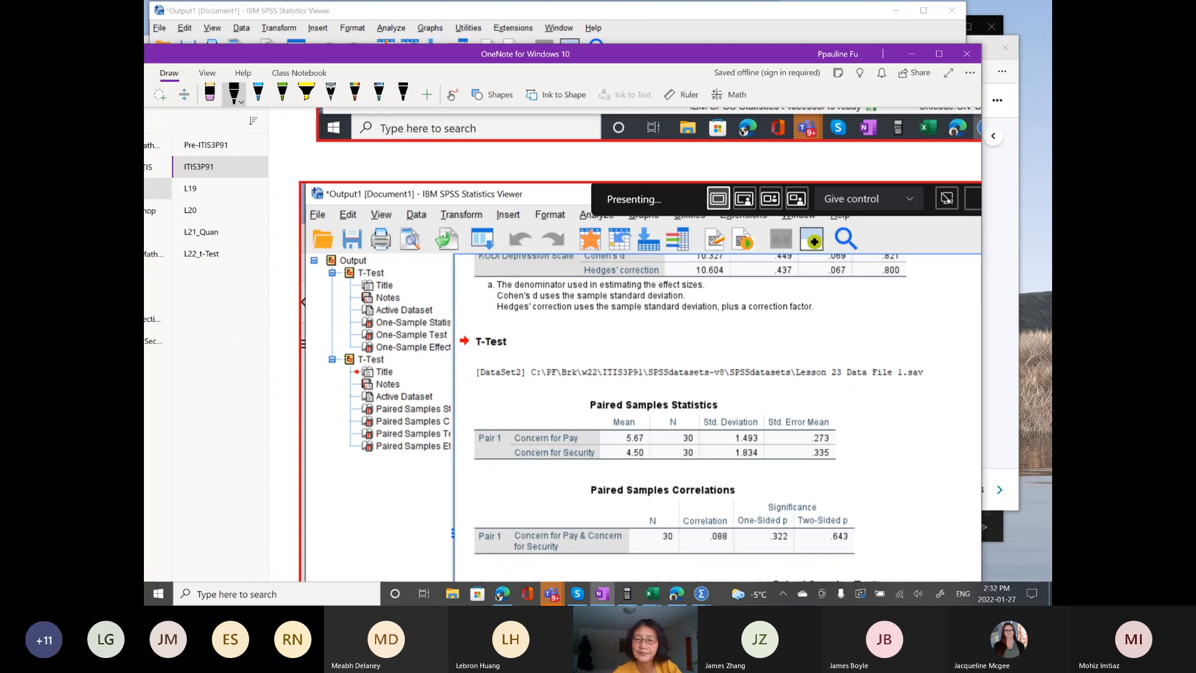
left_click_drag(795, 387, 855, 387)
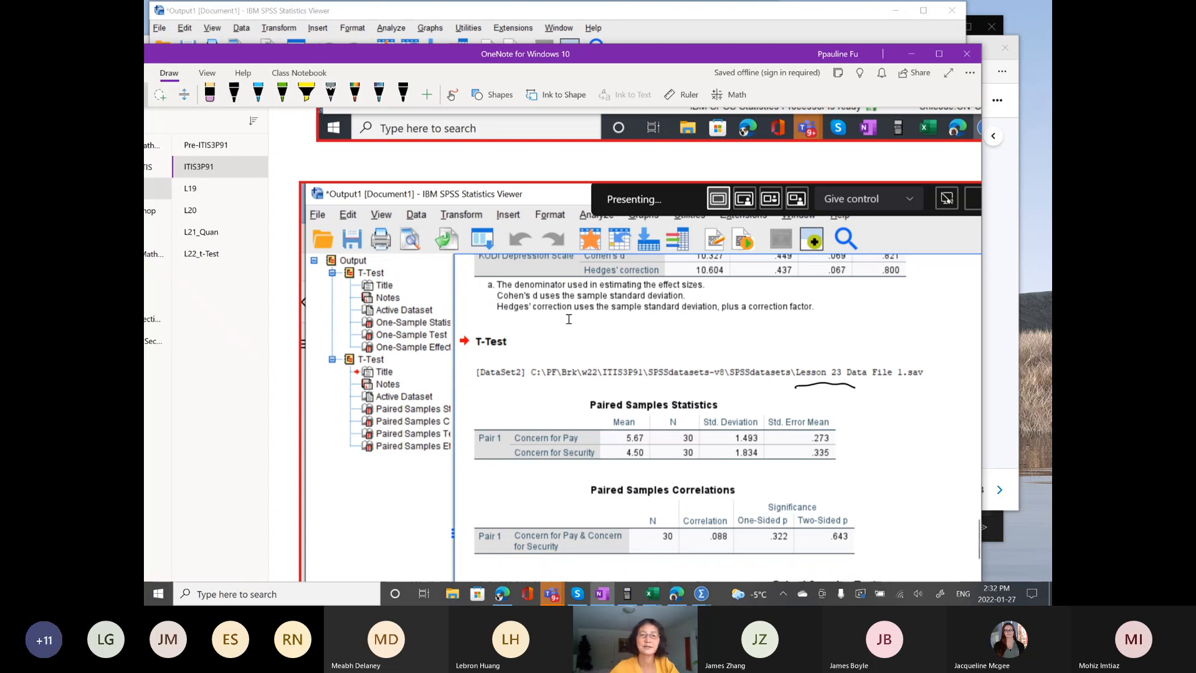
- Underline the Paired Samples Test title and circle the t statistic in that table with the black pen
scroll(572, 345, "down", 1)
scroll(572, 346, "down", 4)
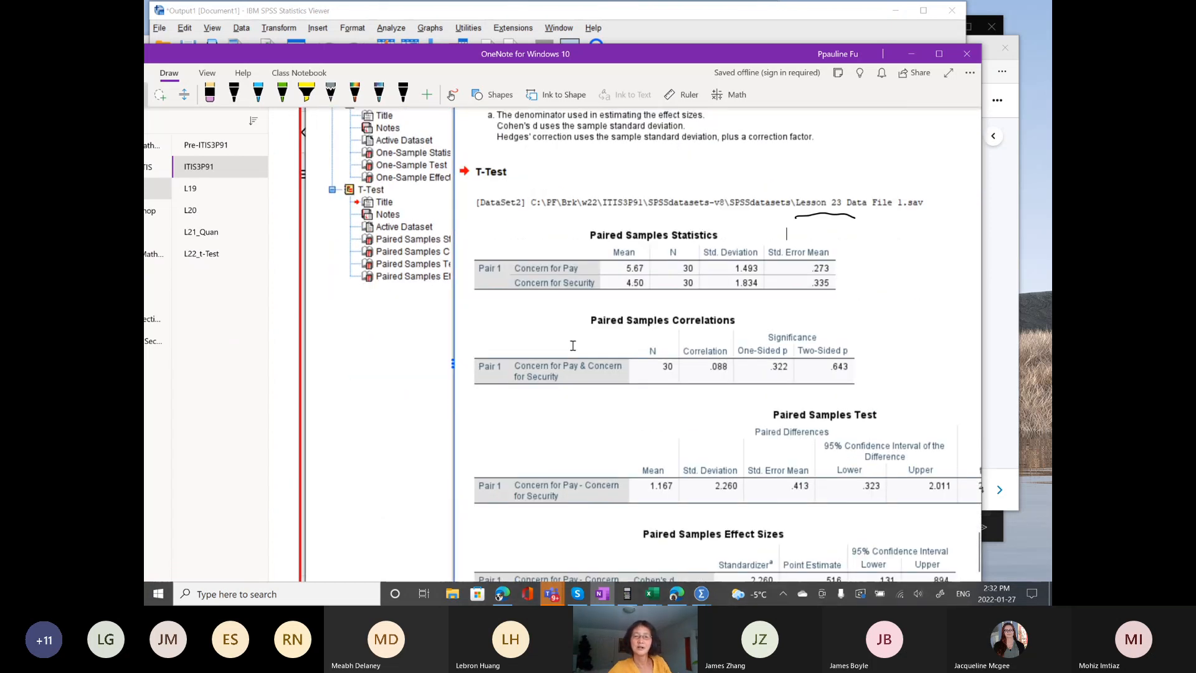
scroll(573, 346, "down", 2)
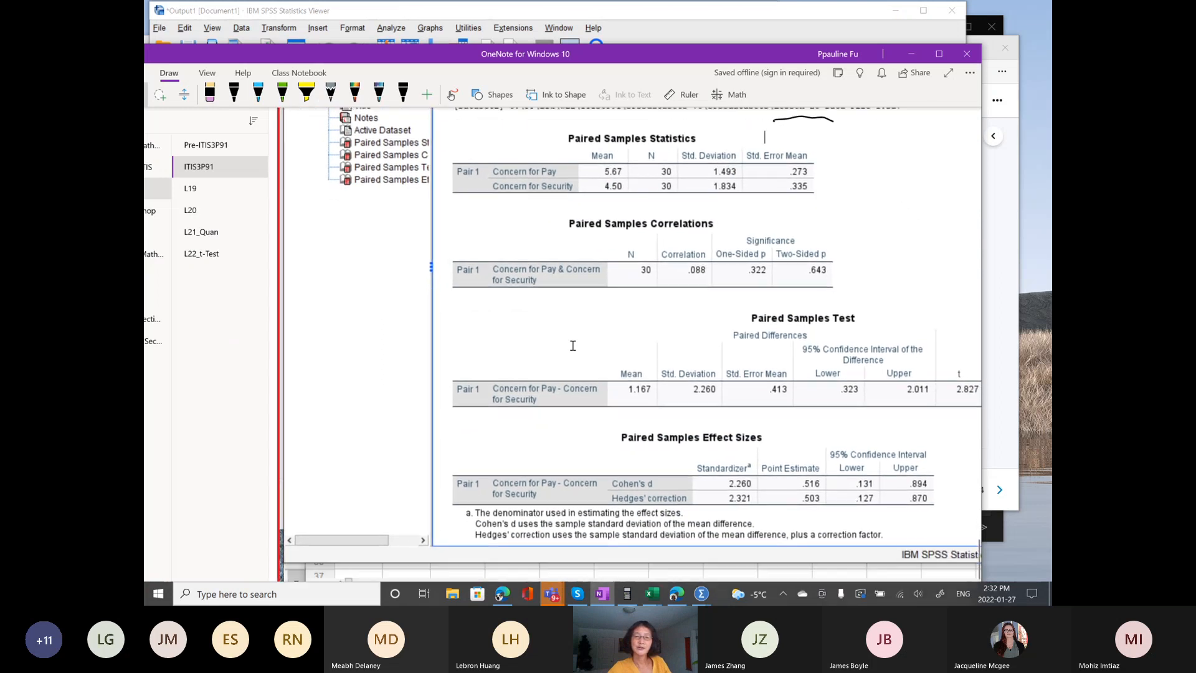
scroll(573, 345, "down", 1)
scroll(572, 345, "right", 1)
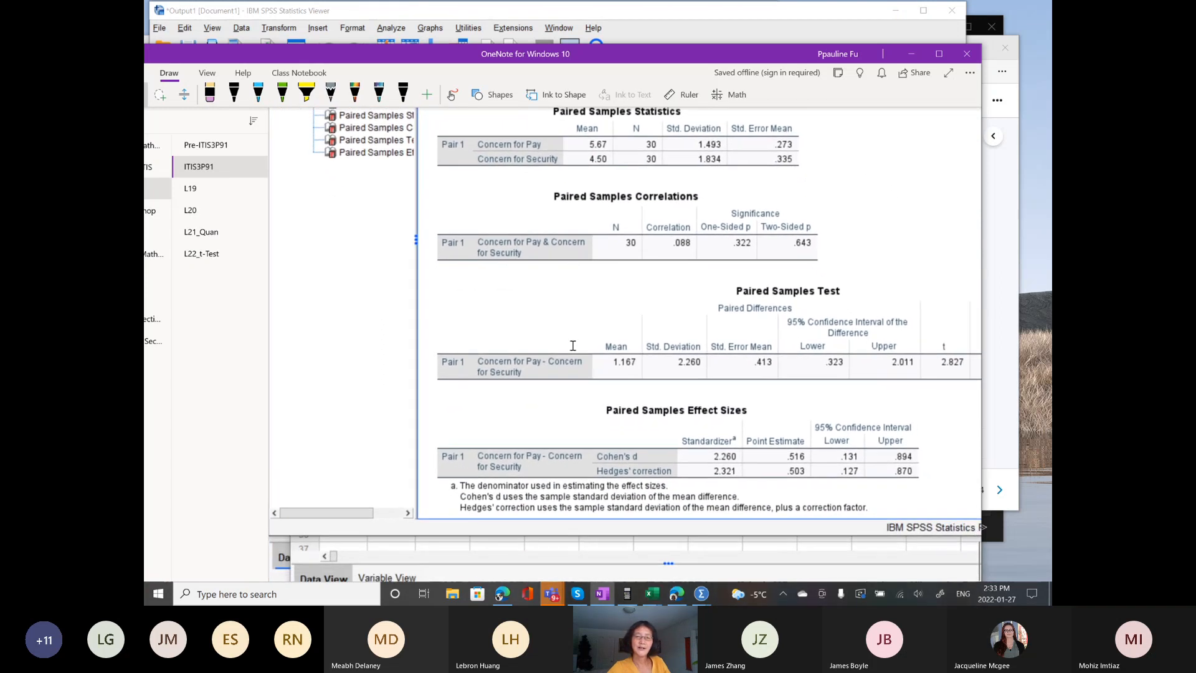
scroll(573, 345, "right", 1)
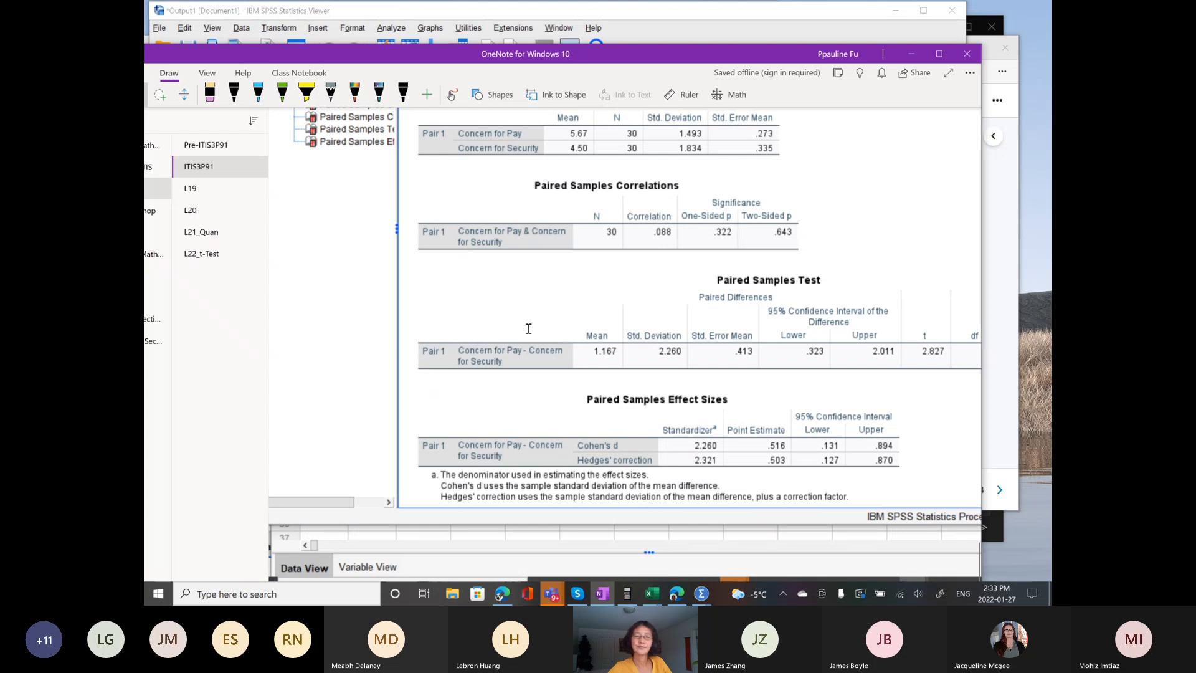
scroll(561, 361, "right", 2)
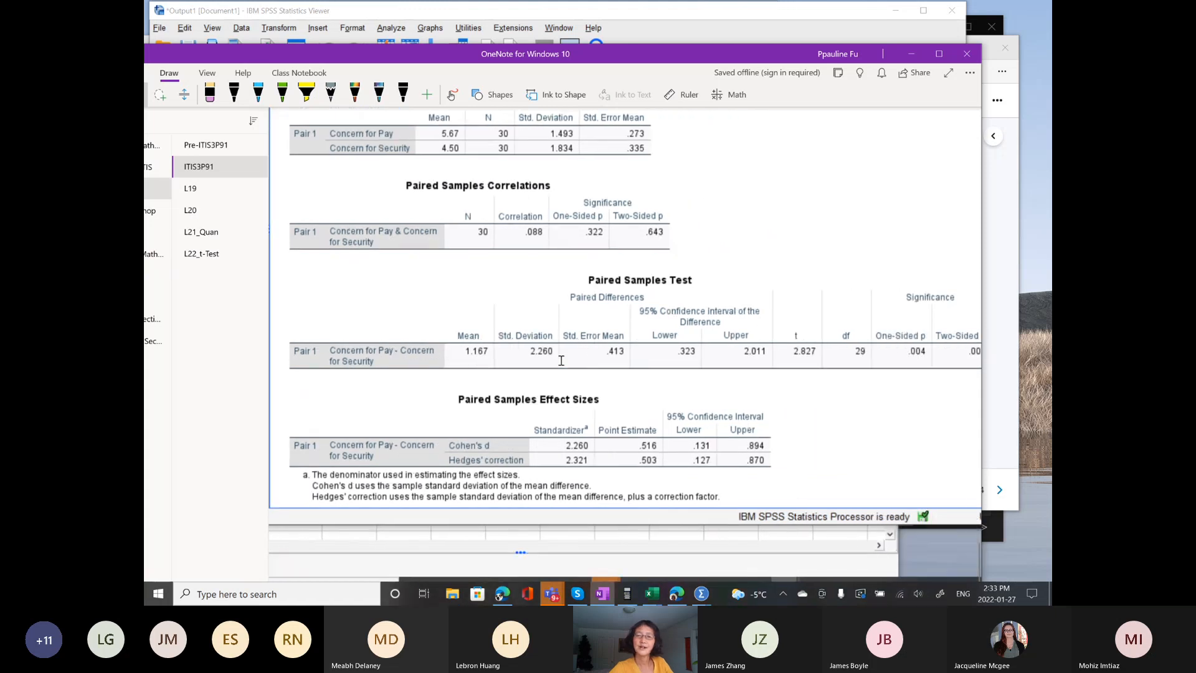
left_click_drag(590, 286, 707, 287)
left_click(234, 94)
mouse_move(799, 374)
left_mouse_down()
mouse_move(797, 323)
mouse_move(803, 374)
left_mouse_up()
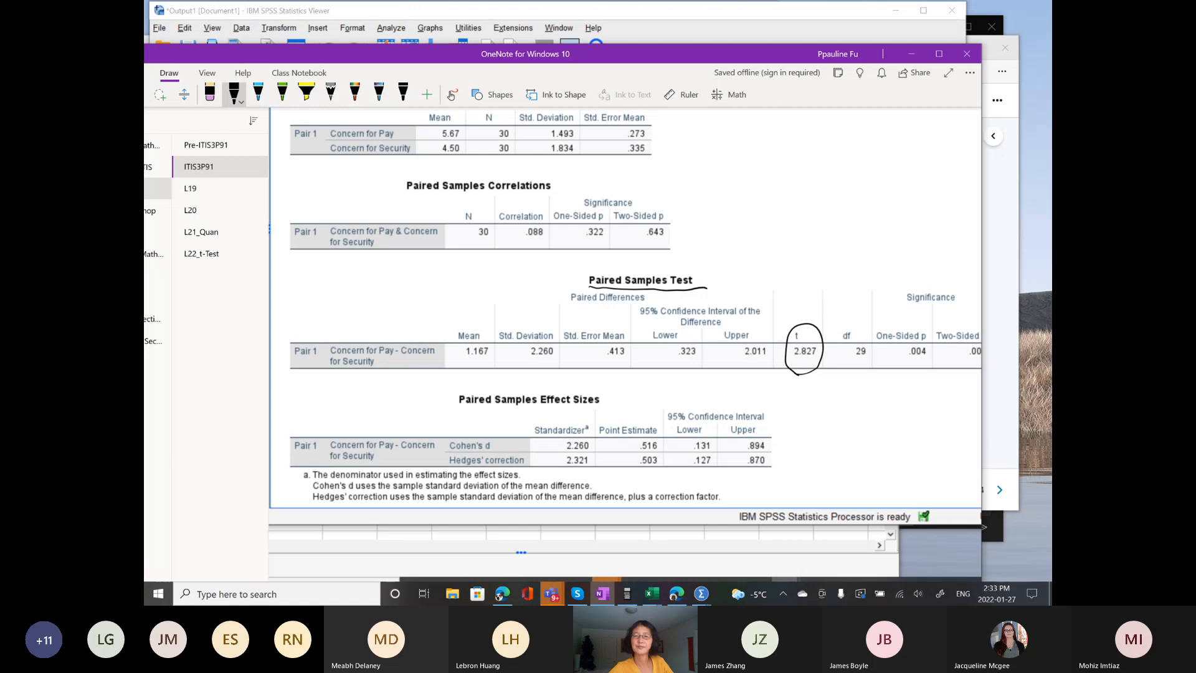
- Underline the one-sided and two-sided p-values in the Paired Samples Test table and write α = 0.05 above the Significance heading
scroll(625, 345, "right", 2)
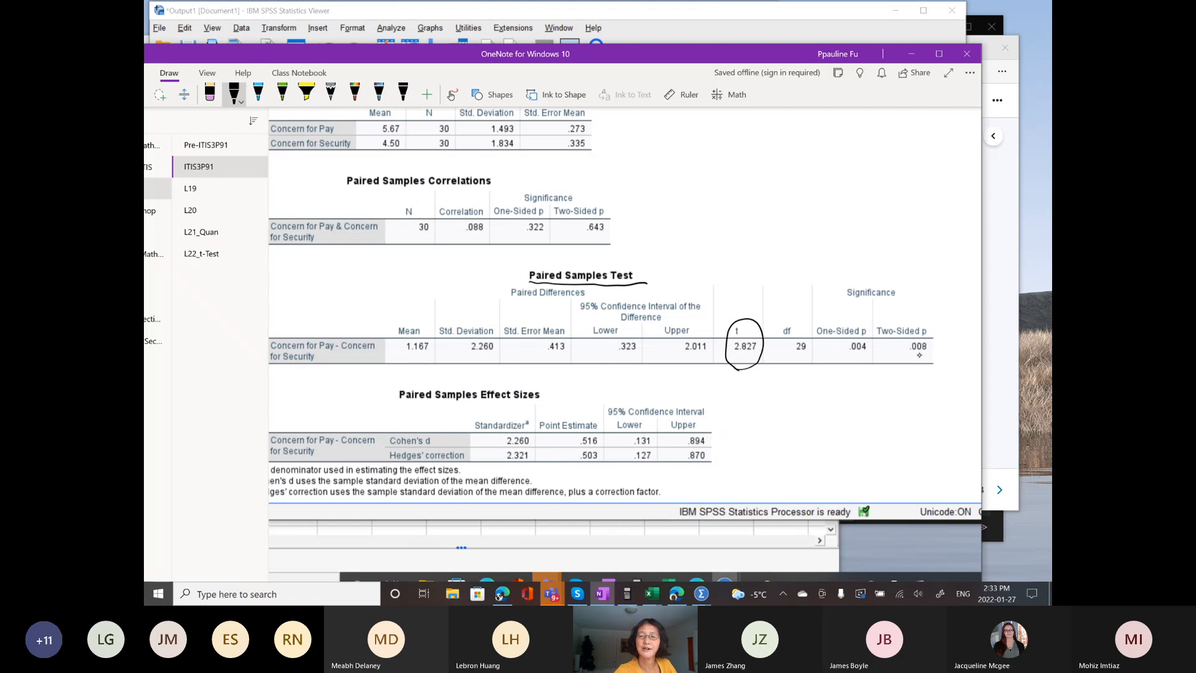
left_click_drag(841, 360, 934, 360)
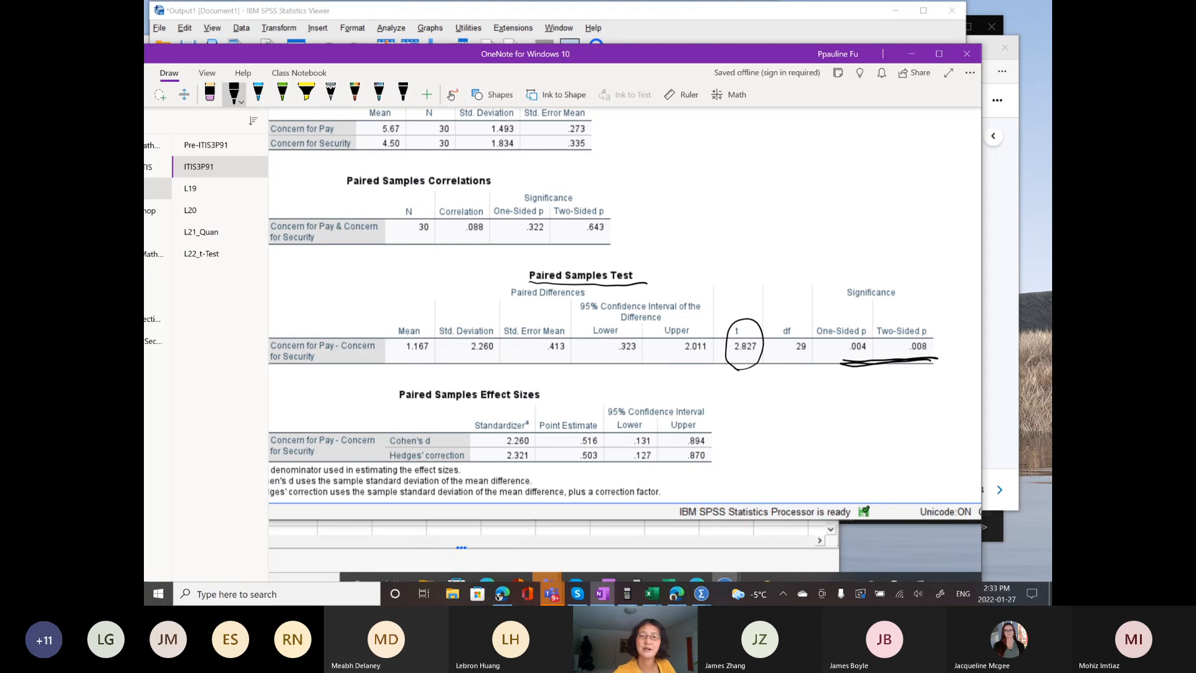
mouse_move(829, 228)
left_mouse_down()
mouse_move(812, 249)
mouse_move(830, 253)
left_mouse_up()
left_click_drag(841, 237, 858, 248)
mouse_move(864, 243)
left_mouse_down()
mouse_move(889, 240)
mouse_move(892, 251)
left_mouse_up()
left_click_drag(898, 230, 916, 232)
- Handwrite the decision "P-value < α → reject H0" below the underlined p-values
mouse_move(824, 385)
left_mouse_down()
mouse_move(821, 410)
mouse_move(852, 387)
mouse_move(892, 400)
mouse_move(921, 388)
mouse_move(942, 408)
left_mouse_up()
left_click(857, 393)
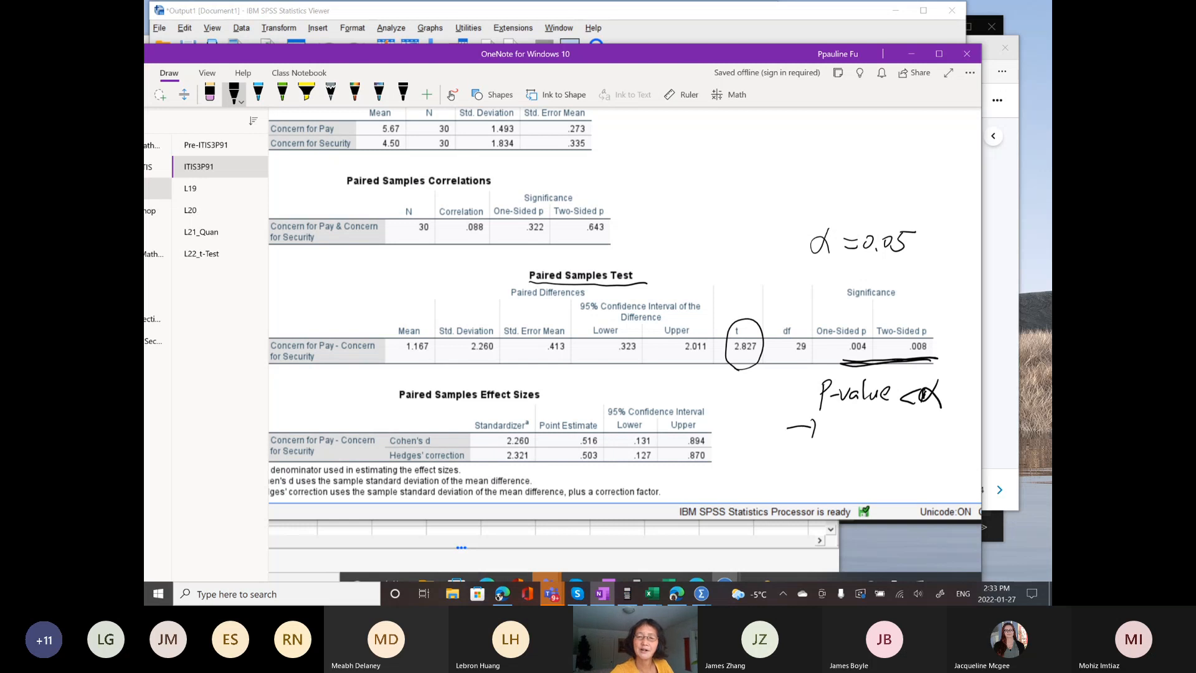
left_click_drag(860, 434, 895, 430)
mouse_move(905, 424)
left_mouse_down()
mouse_move(903, 455)
mouse_move(919, 440)
left_mouse_up()
left_click_drag(921, 425, 919, 455)
left_click_drag(926, 449, 933, 457)
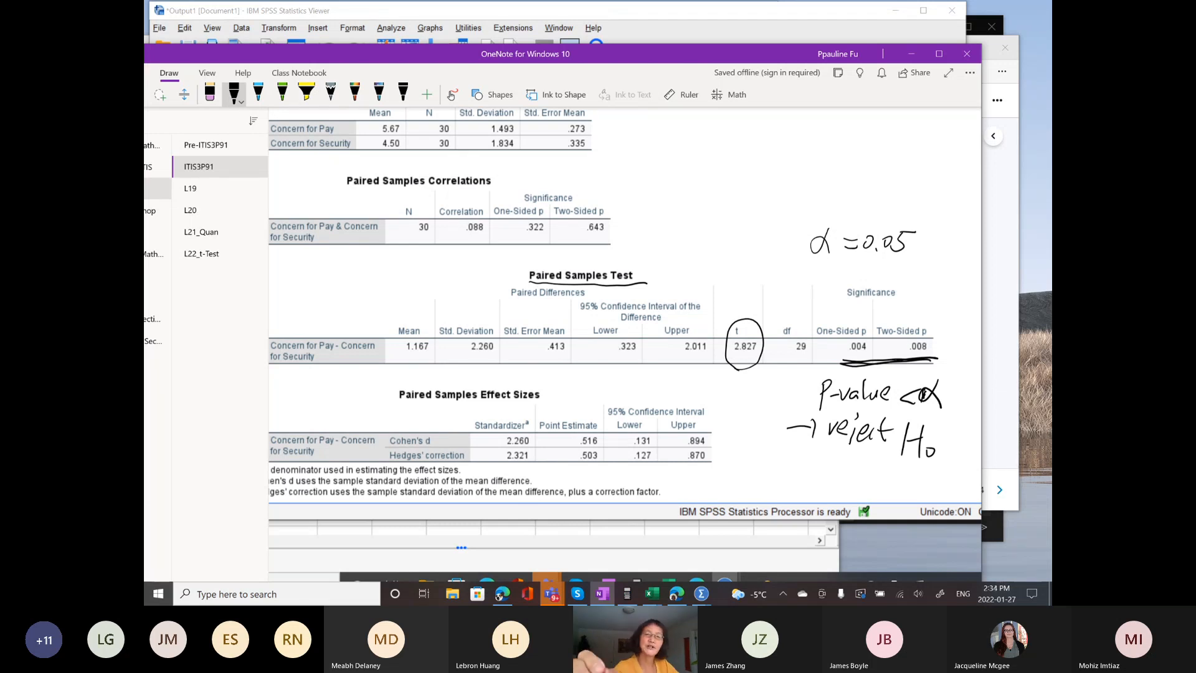
- Handwrite the hypotheses H0: μD = 0 and H1: μD ≠ 0 beside the Paired Samples Correlations table
left_click_drag(627, 129, 624, 163)
mouse_move(623, 151)
left_mouse_down()
mouse_move(648, 147)
mouse_move(642, 170)
left_mouse_up()
left_click_drag(653, 156, 659, 157)
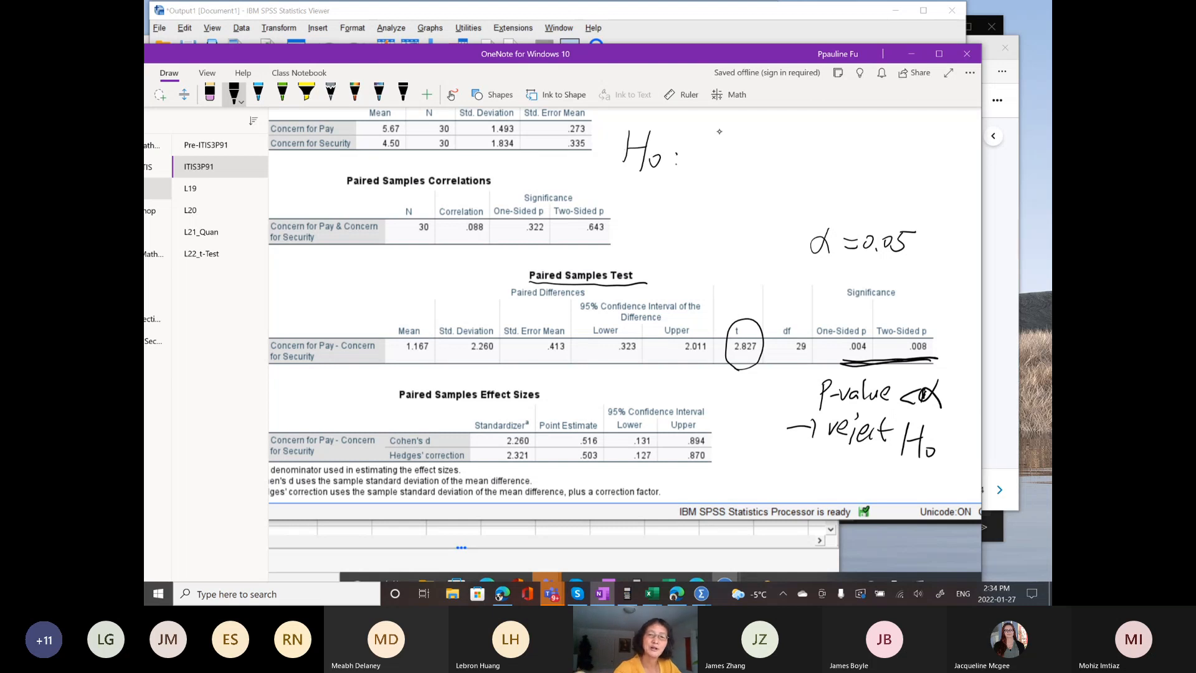
left_click_drag(714, 140, 734, 135)
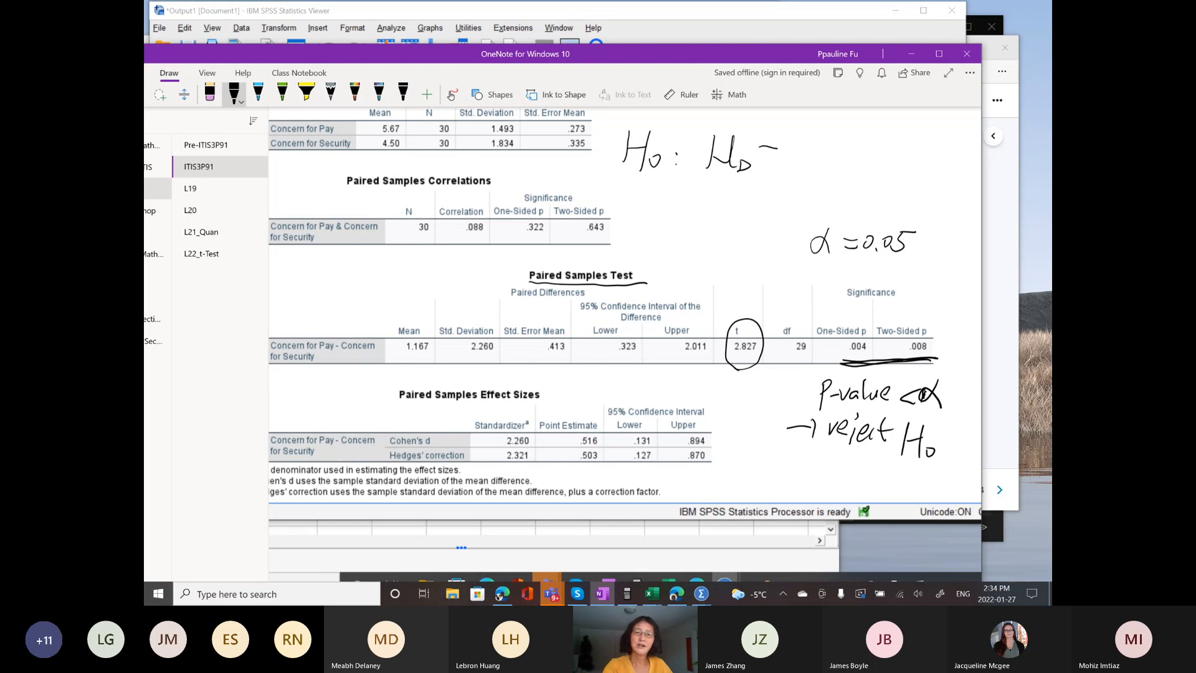
left_click_drag(794, 152, 805, 150)
left_click_drag(636, 200, 633, 220)
left_click_drag(634, 211, 645, 208)
mouse_move(650, 196)
left_mouse_down()
mouse_move(644, 223)
mouse_move(733, 218)
left_mouse_up()
mouse_move(738, 203)
left_mouse_down()
mouse_move(736, 229)
mouse_move(778, 217)
left_mouse_up()
mouse_move(760, 227)
left_mouse_down()
mouse_move(779, 226)
mouse_move(767, 237)
left_mouse_up()
mouse_move(792, 212)
left_mouse_down()
mouse_move(787, 228)
mouse_move(799, 209)
left_mouse_up()
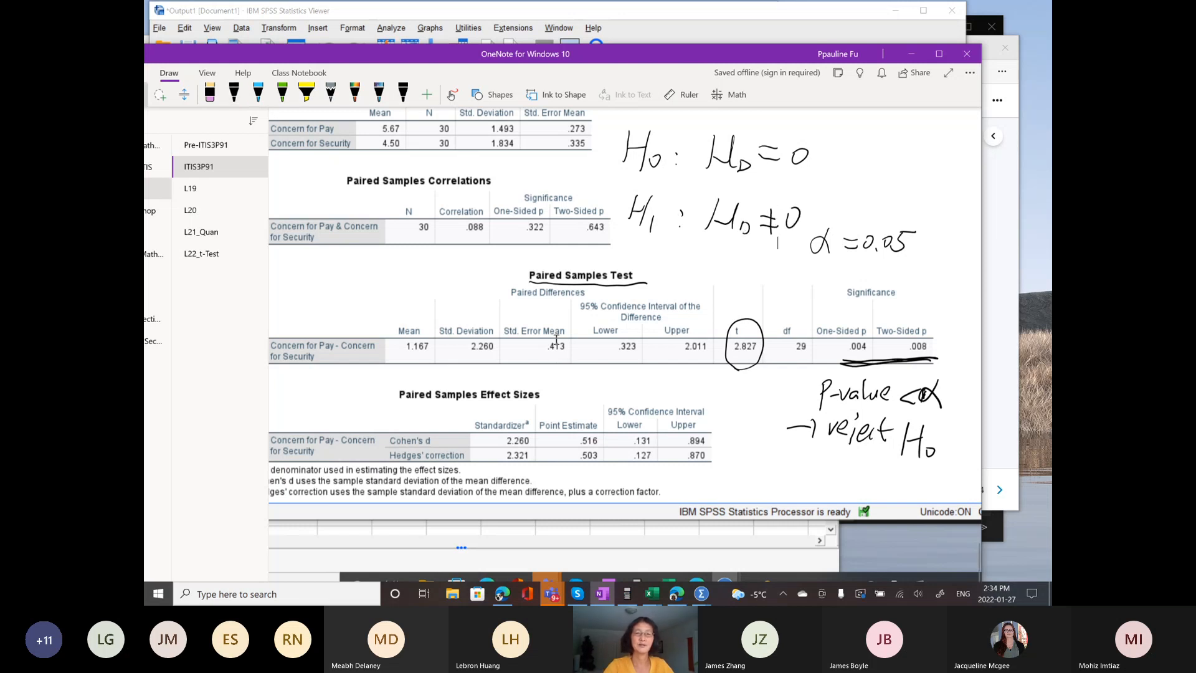
- Move the OneNote window slightly aside and switch to the SPSS Data Editor showing Lesson 23 Data File 1.sav
left_click_drag(613, 59, 645, 78)
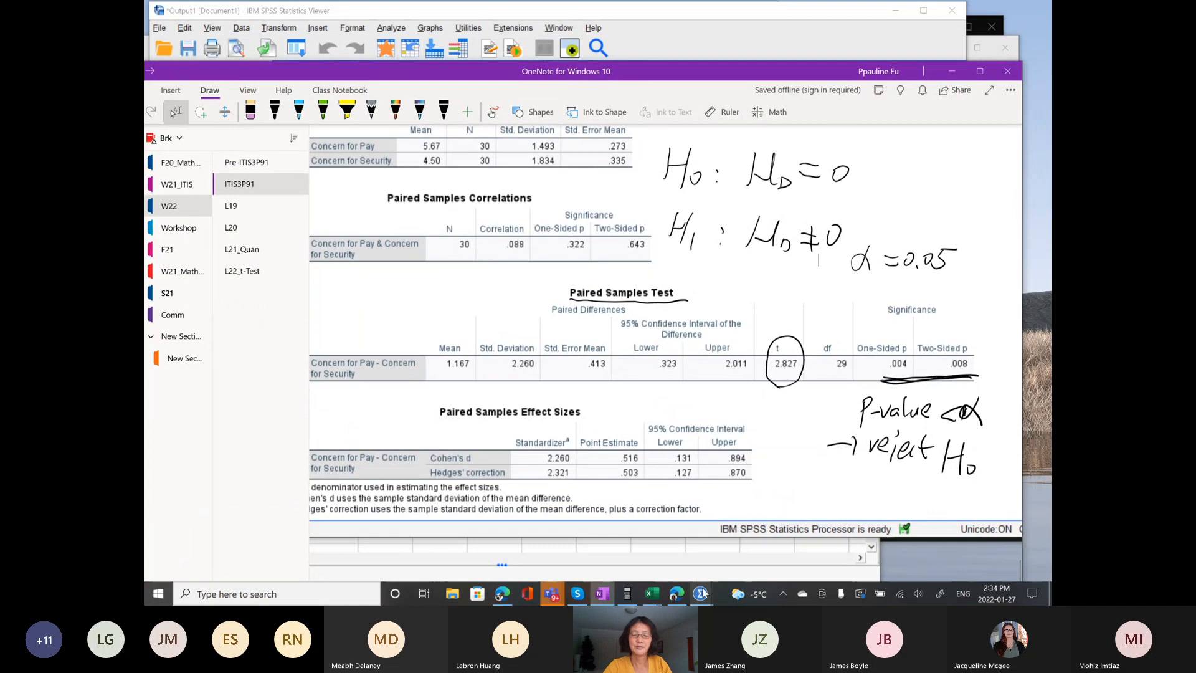
mouse_move(699, 592)
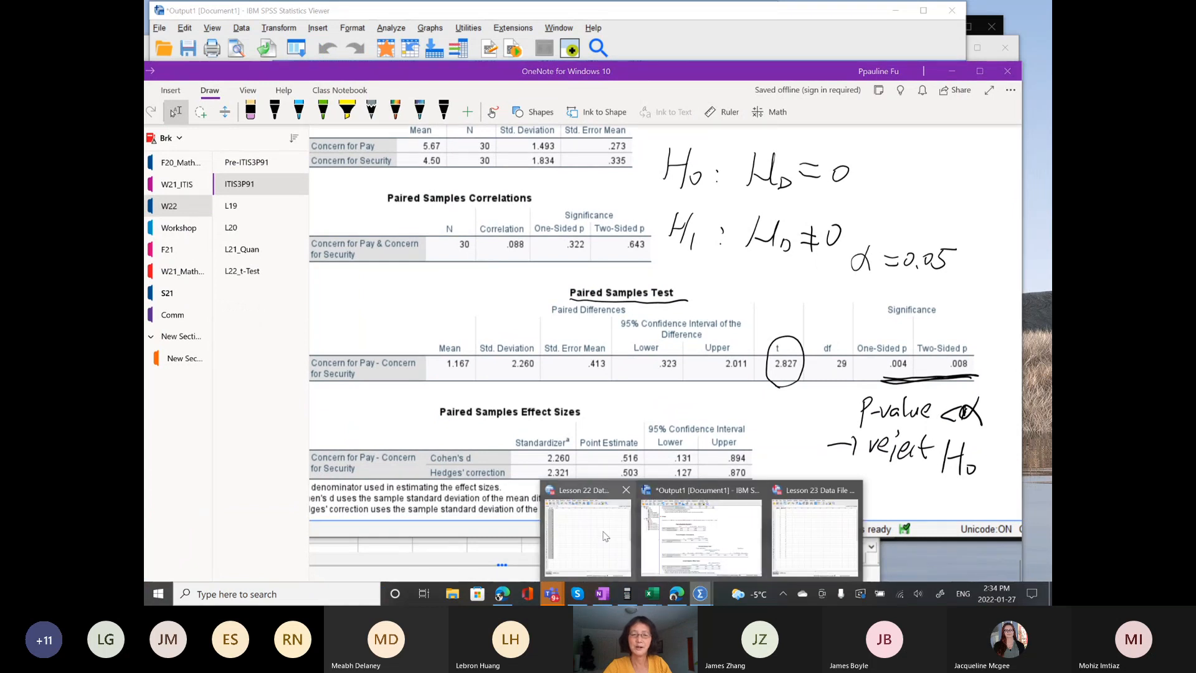
left_click(809, 546)
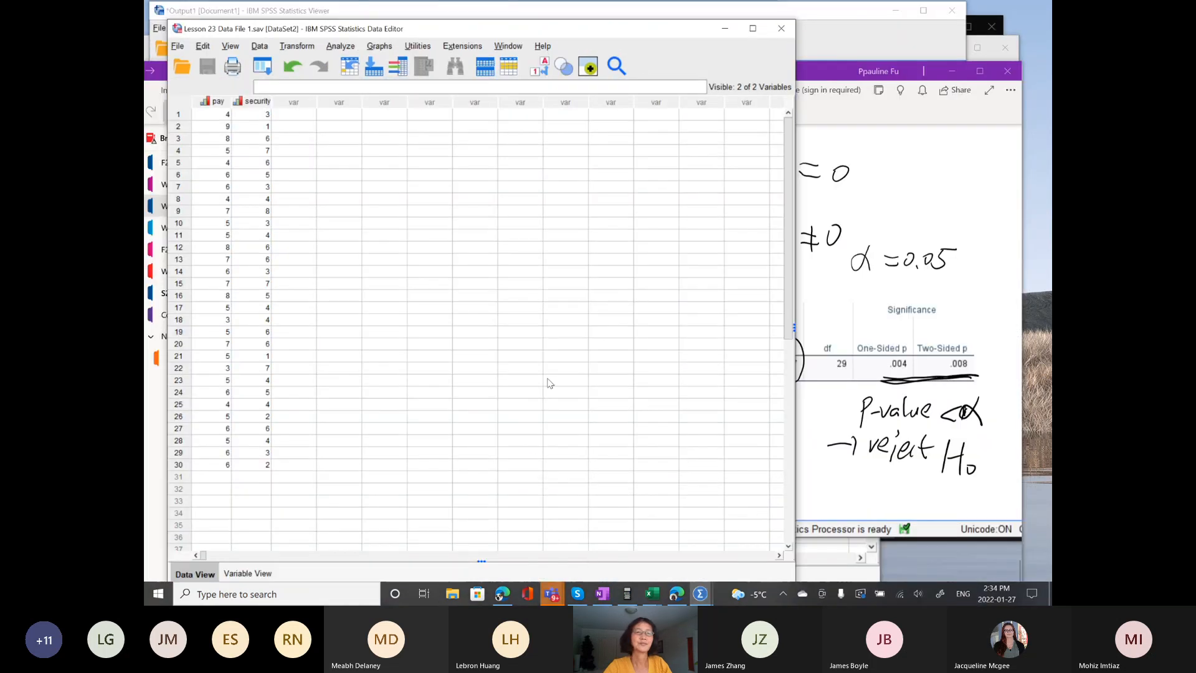
left_click(302, 141)
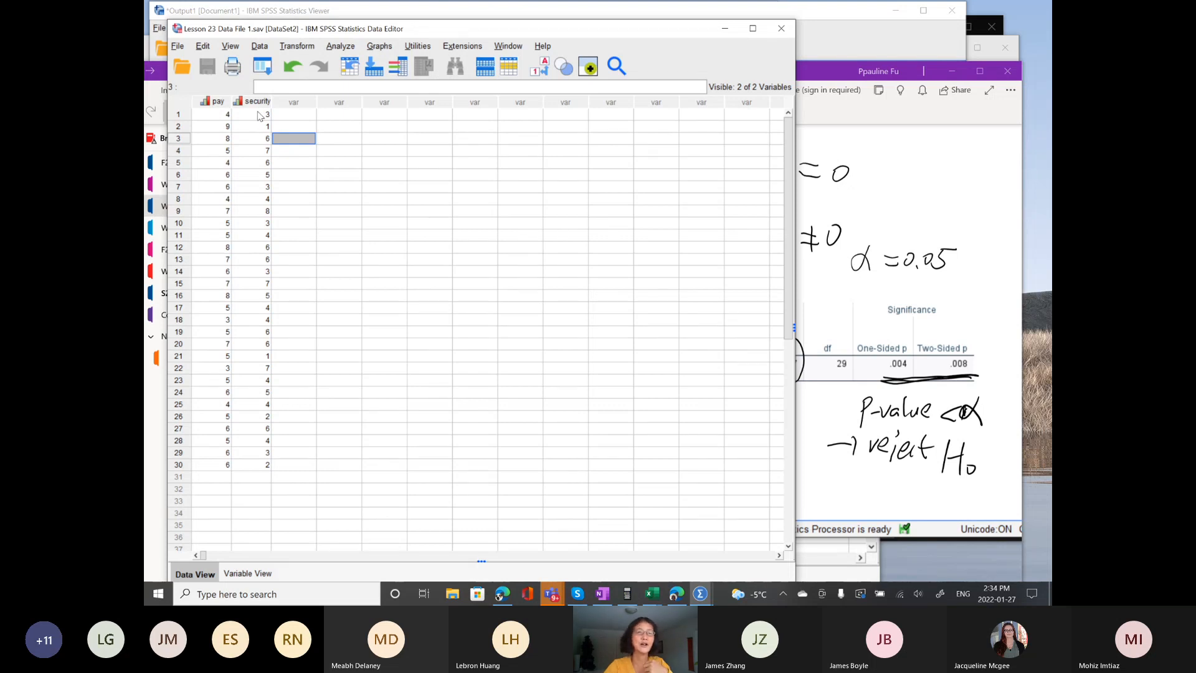
- Compute a new variable d in the Lesson 23 dataset with the numeric expression pay-security
left_click(297, 48)
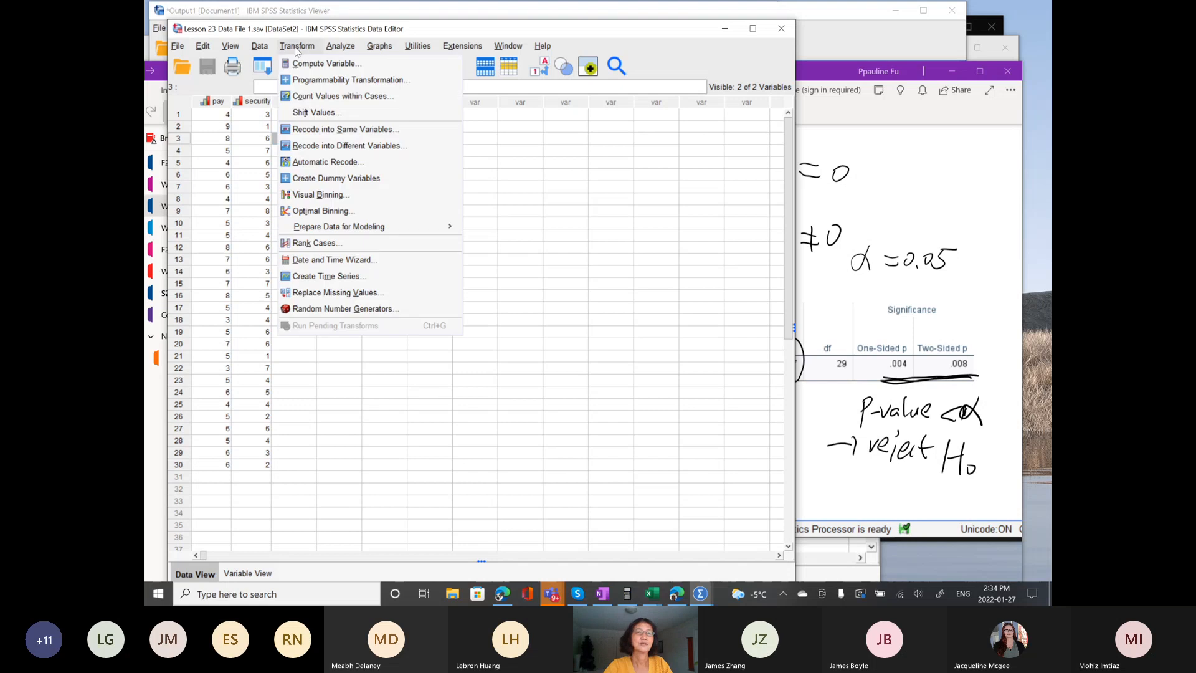
left_click(317, 65)
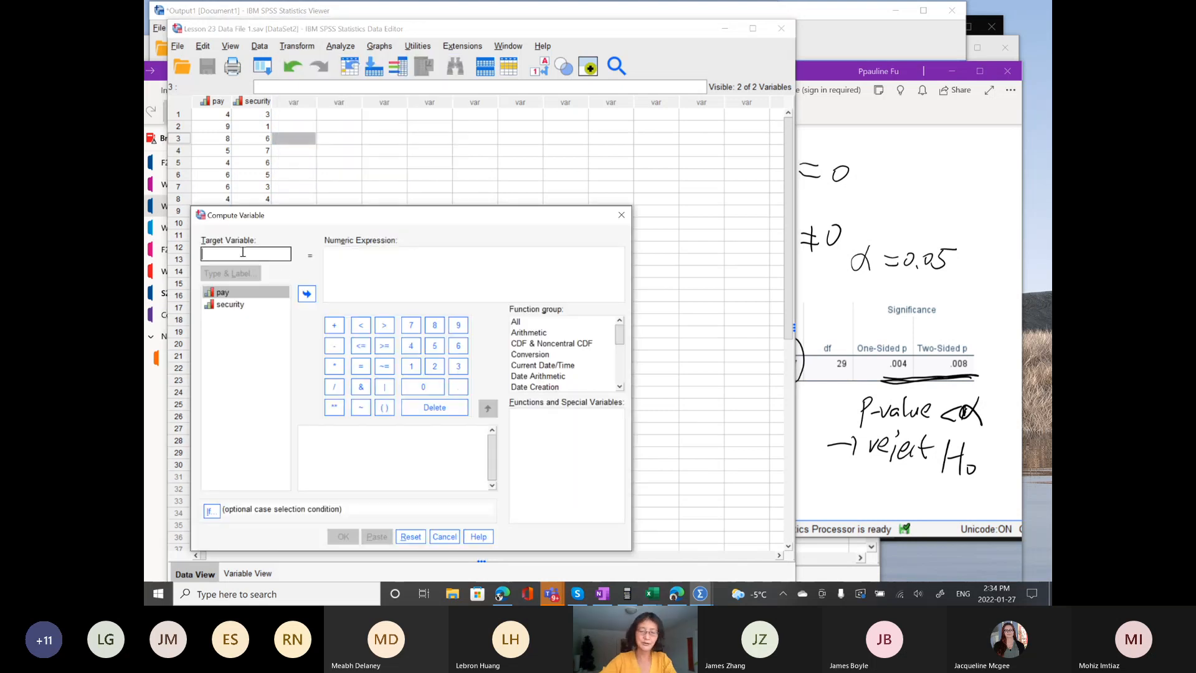
type("d")
left_click(347, 254)
left_click(244, 296)
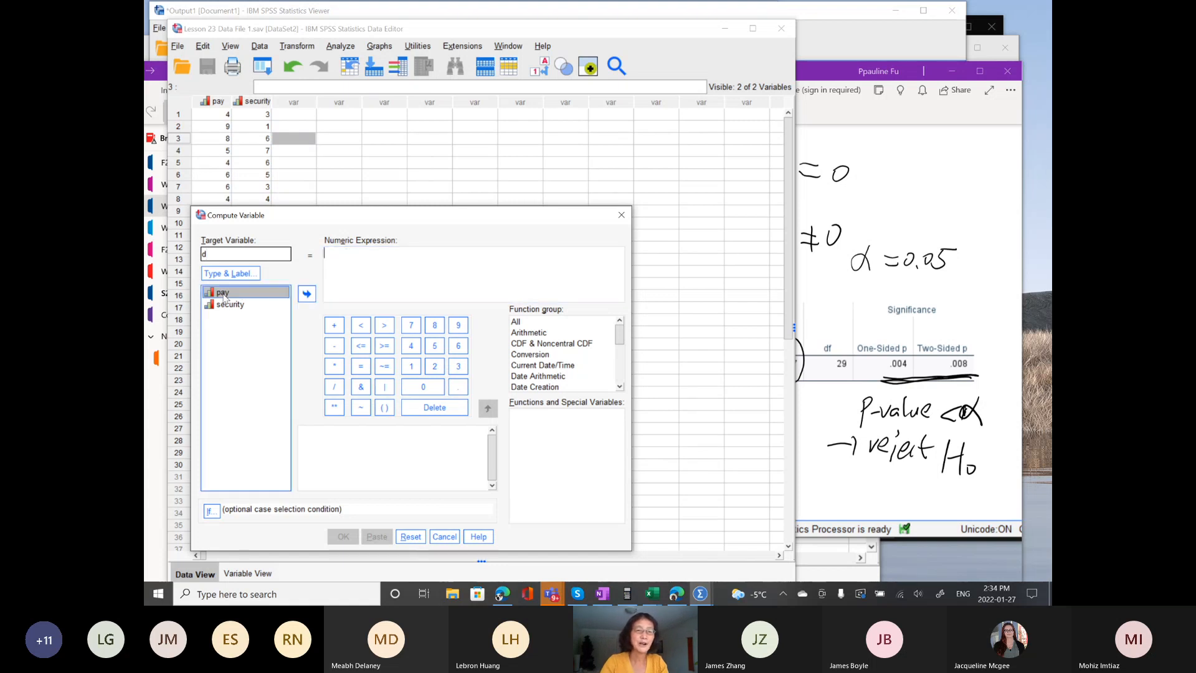
left_click(306, 294)
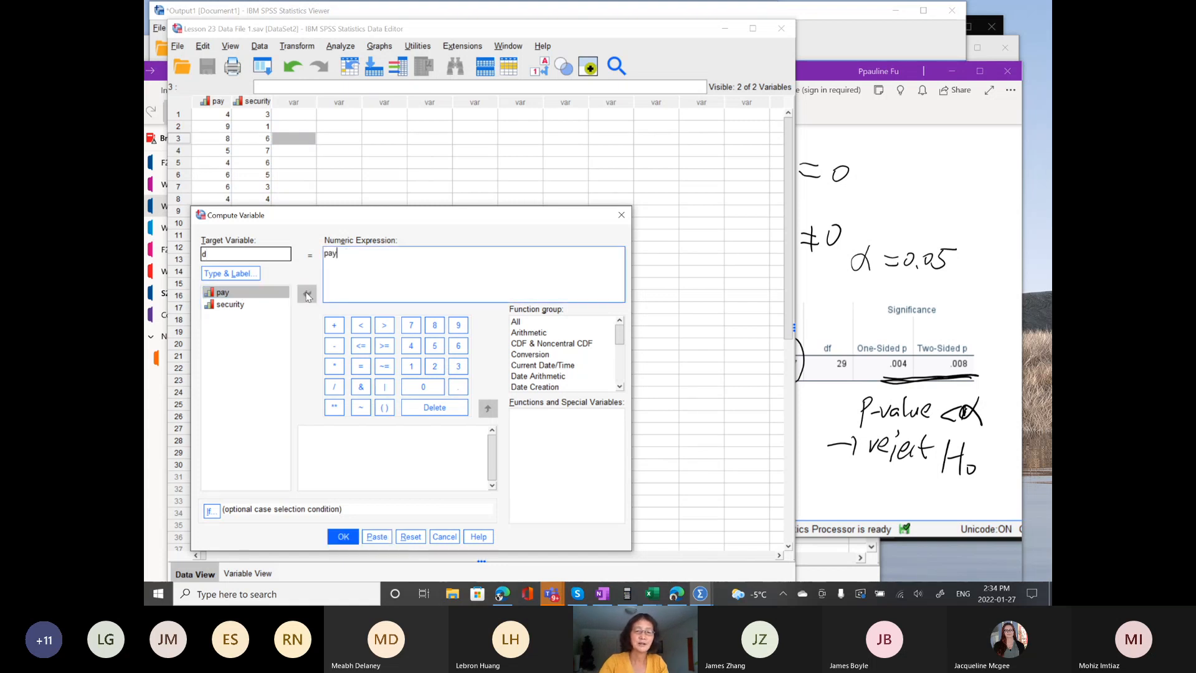
type("-")
left_click(229, 305)
left_click(306, 295)
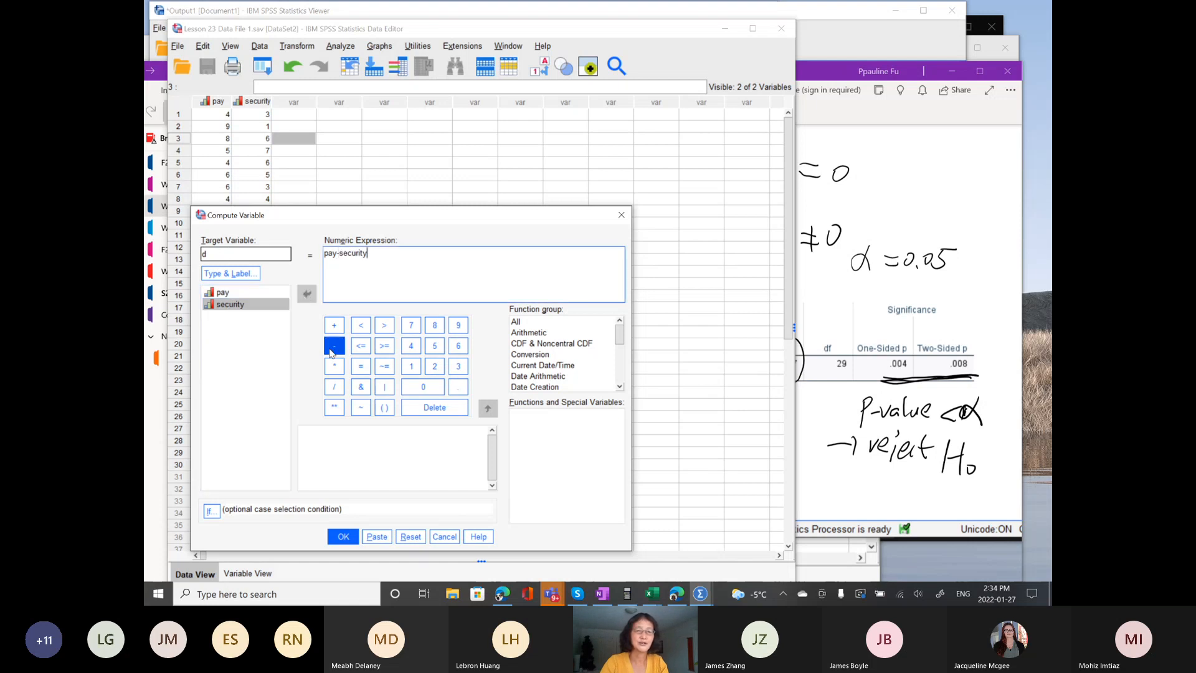
left_click(344, 538)
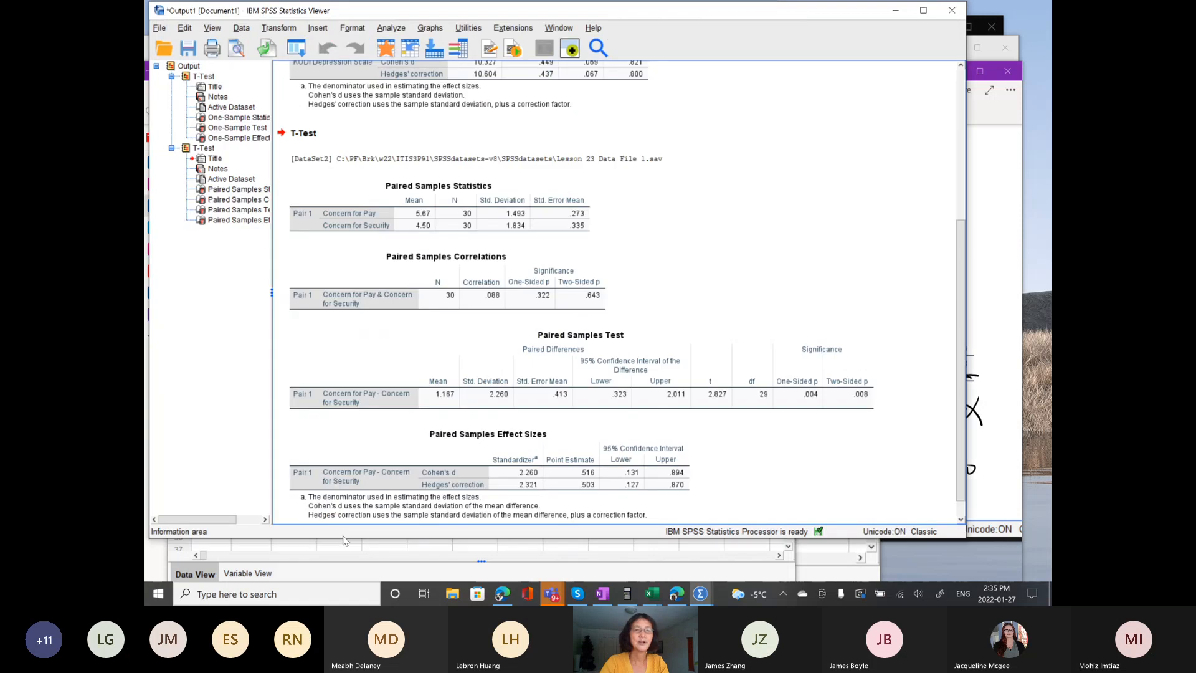
- Select the computed d column in the Data Editor and review it against the handwritten μD hypotheses in OneNote
left_click(476, 547)
left_click(302, 103)
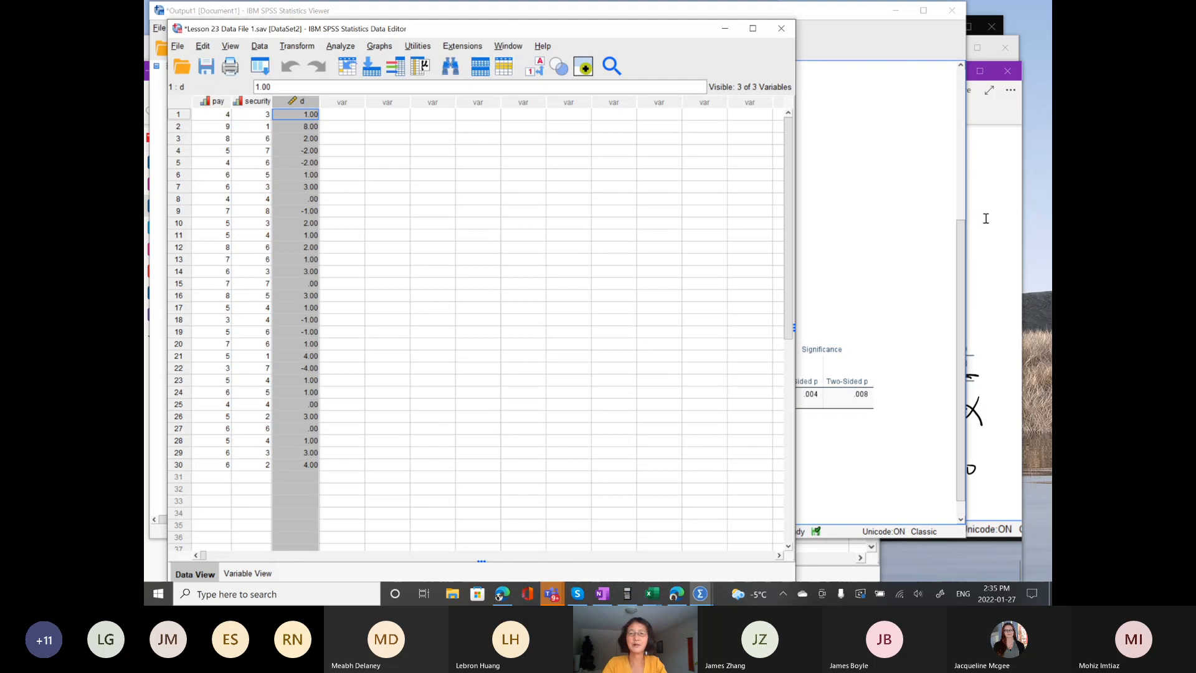
left_click(984, 218)
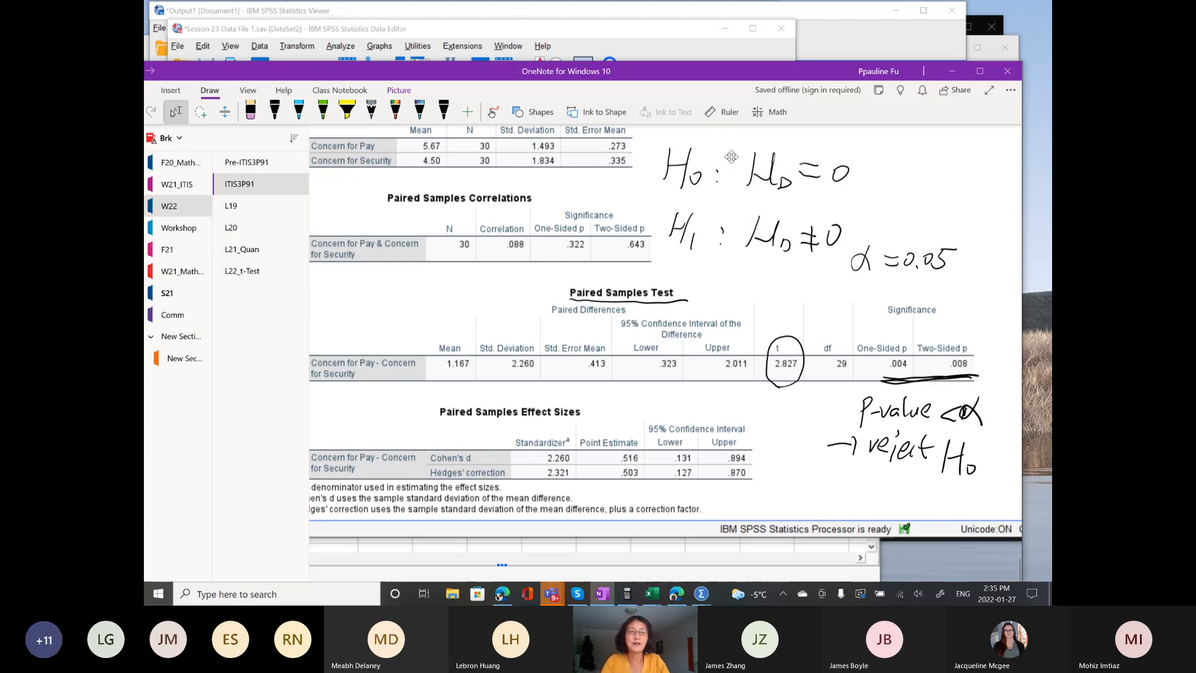
left_click(355, 29)
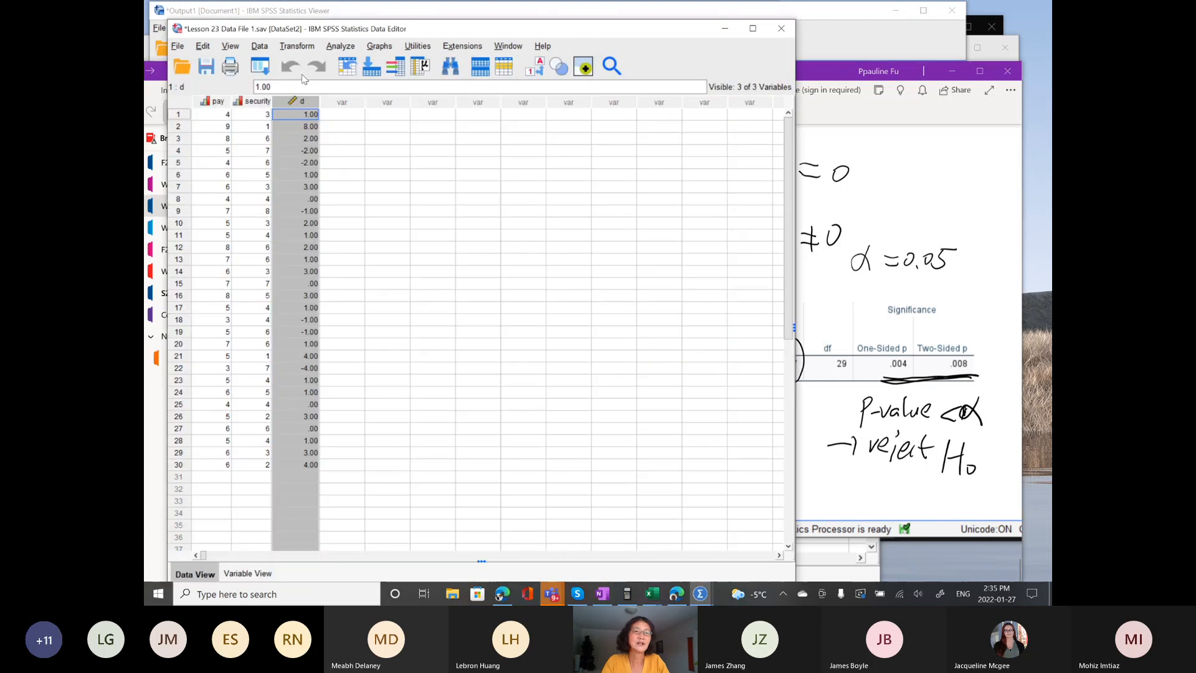
- Select the pay and security columns alternately in the Data Editor to compare the two paired variables
left_click(216, 102)
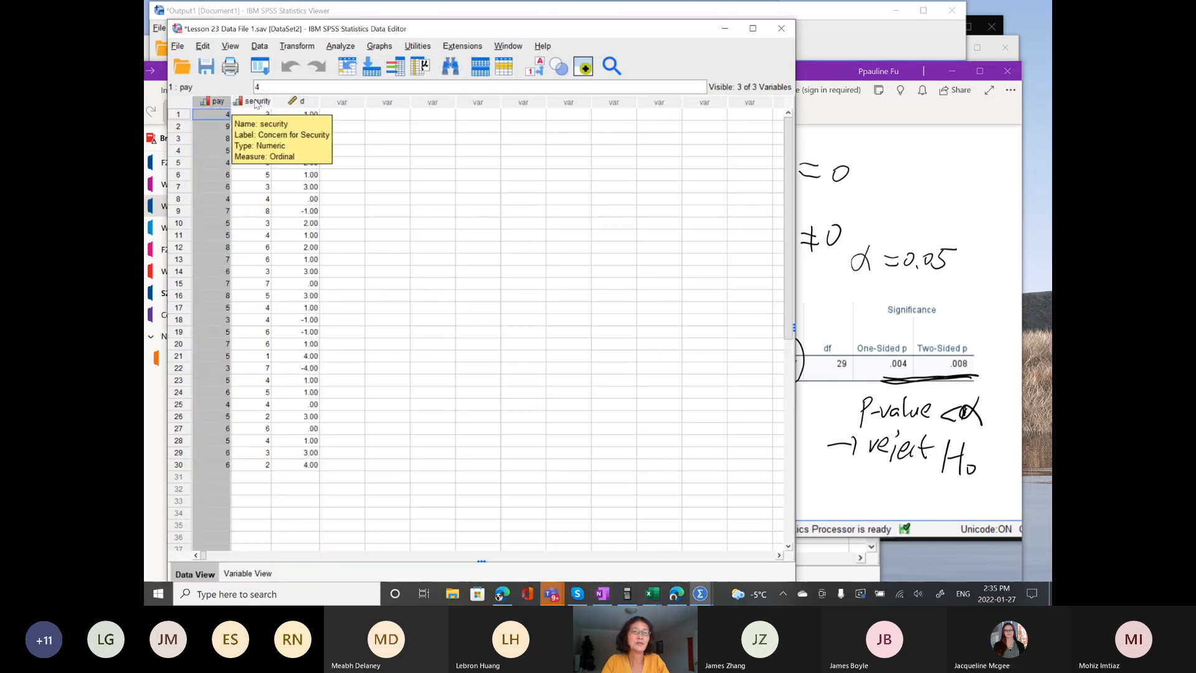
left_click(254, 101)
left_click(221, 102)
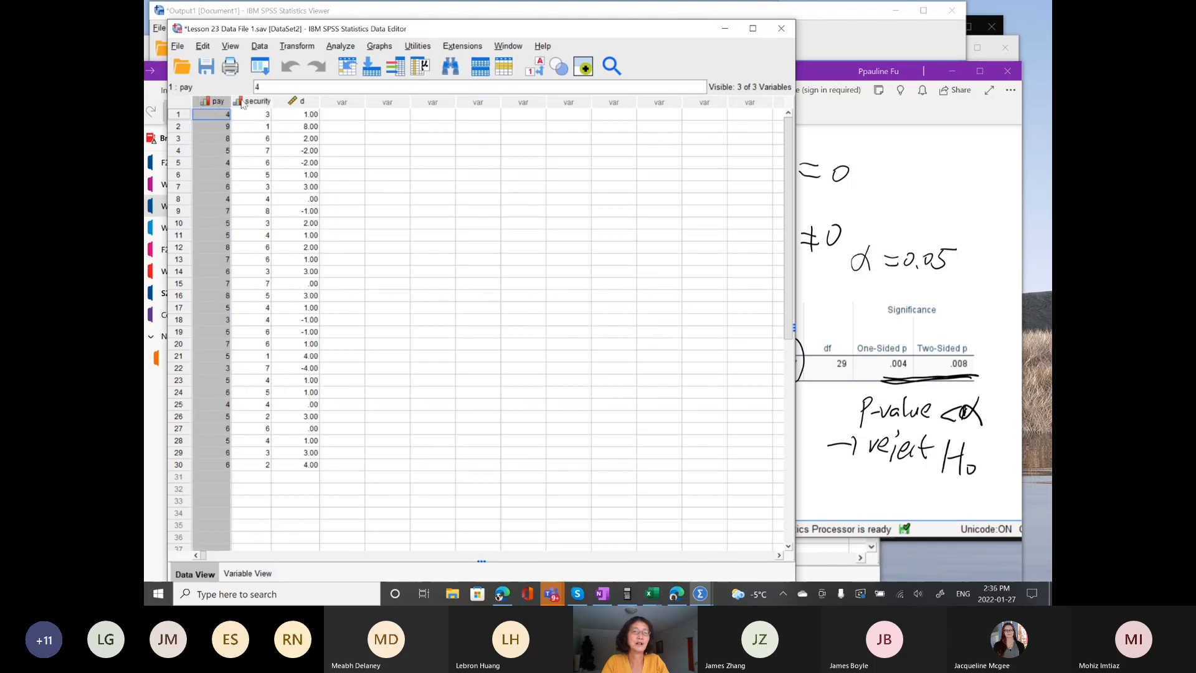
left_click(256, 102)
left_click(221, 101)
left_click(248, 101)
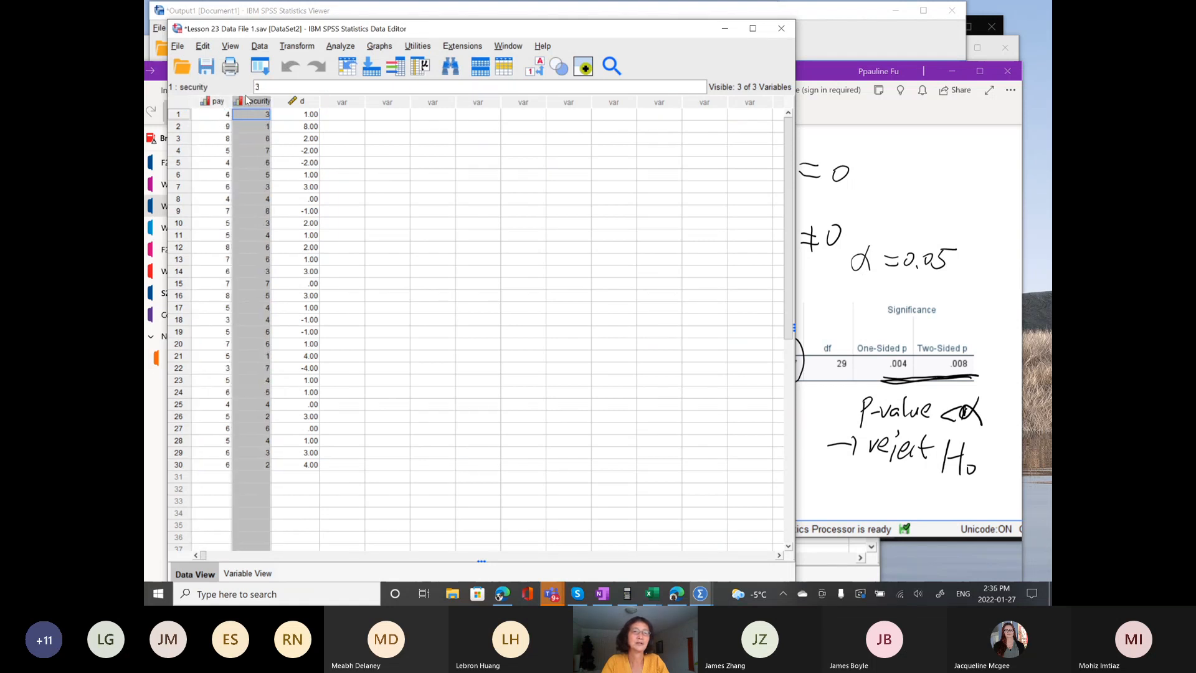
left_click(224, 103)
left_click(249, 103)
left_click(222, 103)
left_click(248, 105)
left_click(218, 105)
left_click(249, 105)
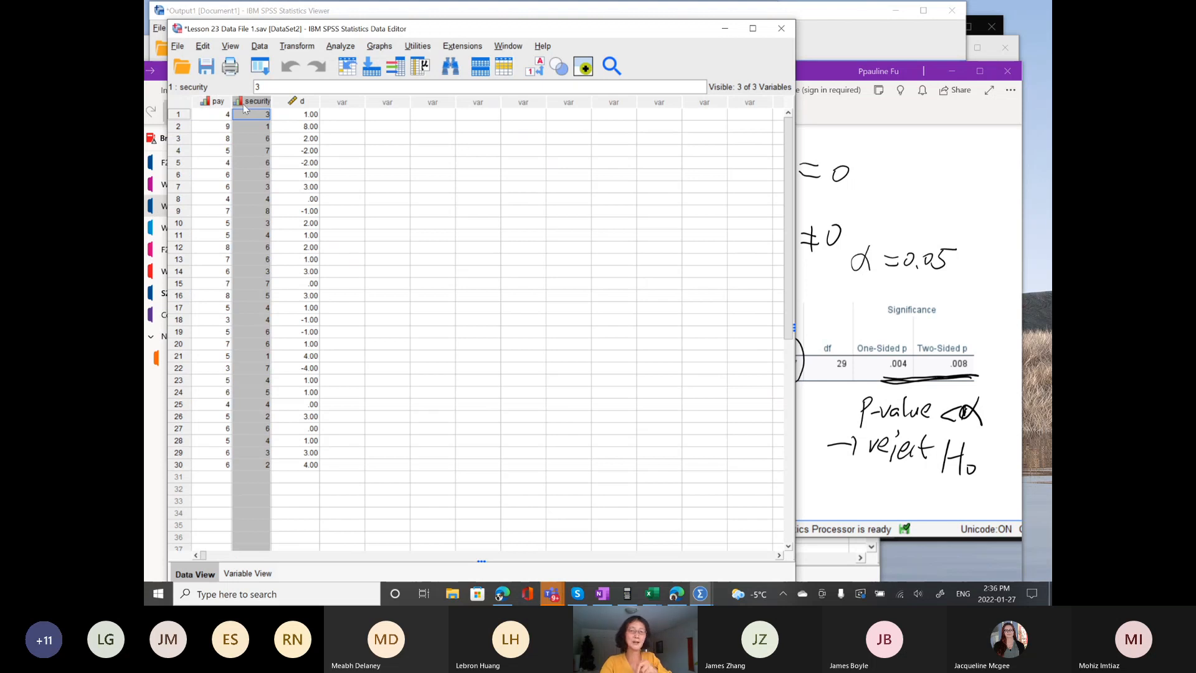
- Check the μD hypotheses in OneNote and return to the SPSS Data Editor to examine the pay and security columns
left_click(873, 187)
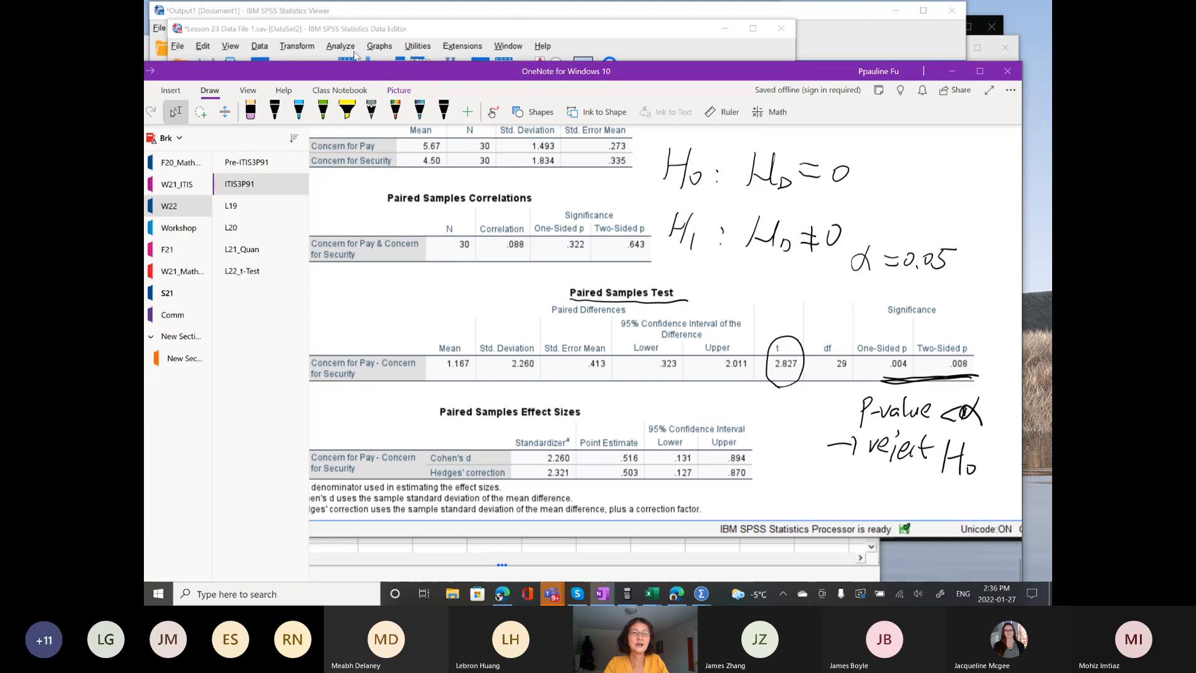
left_click(315, 31)
left_click(217, 102)
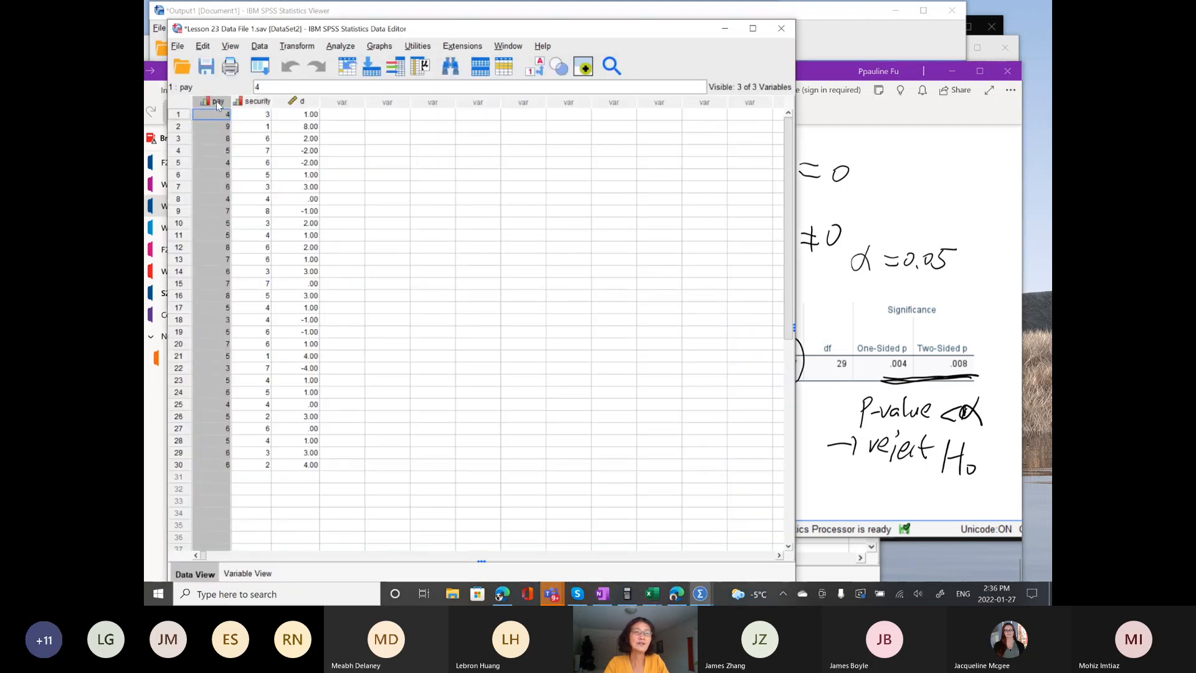
left_click(257, 102)
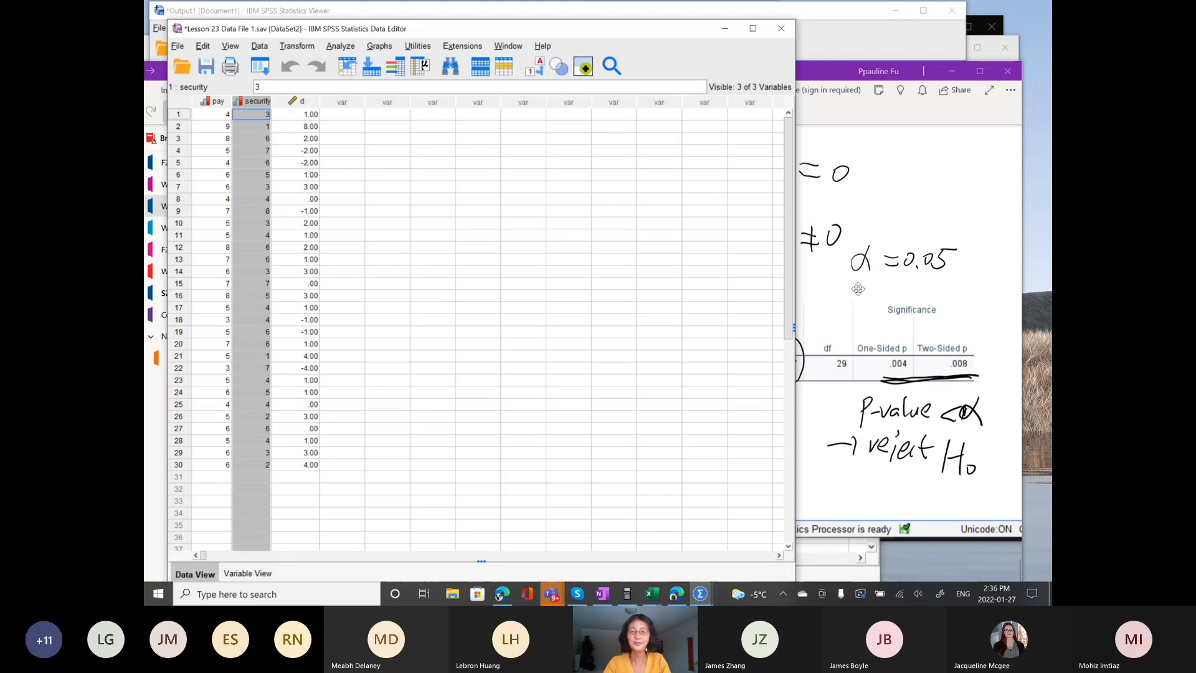
- Switch to OneNote and examine the Lesson 23 paired samples output alongside the earlier one-sample rejection-region sketch
left_click(858, 289)
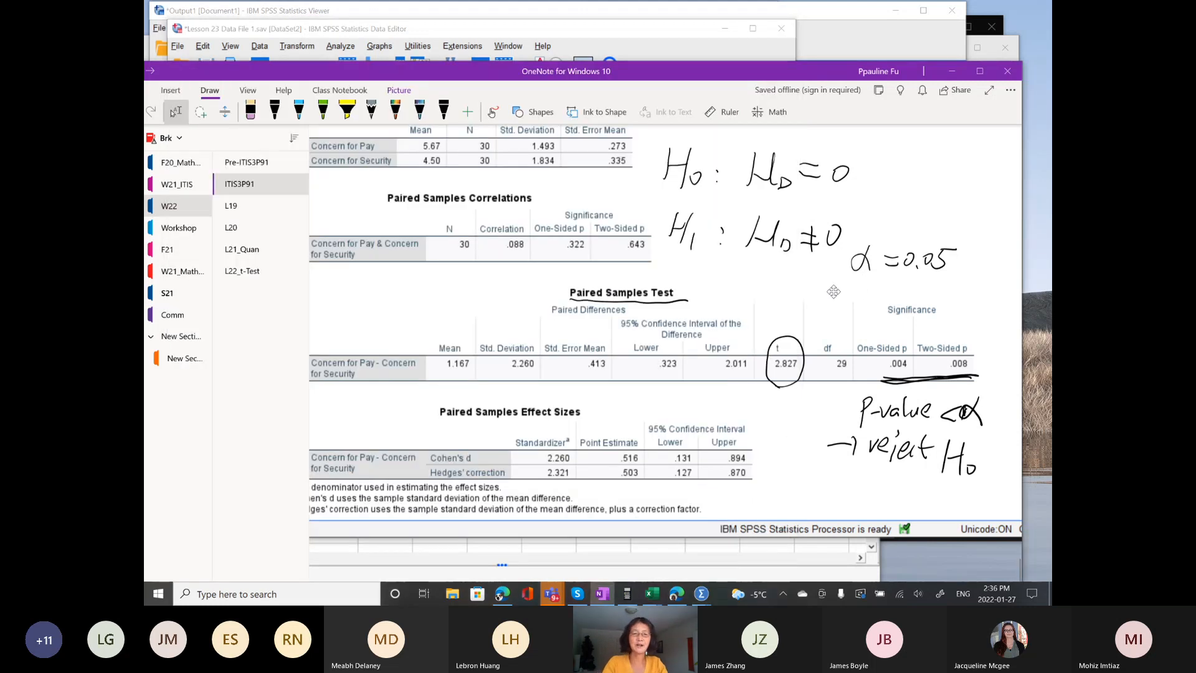
scroll(834, 290, "left", 2)
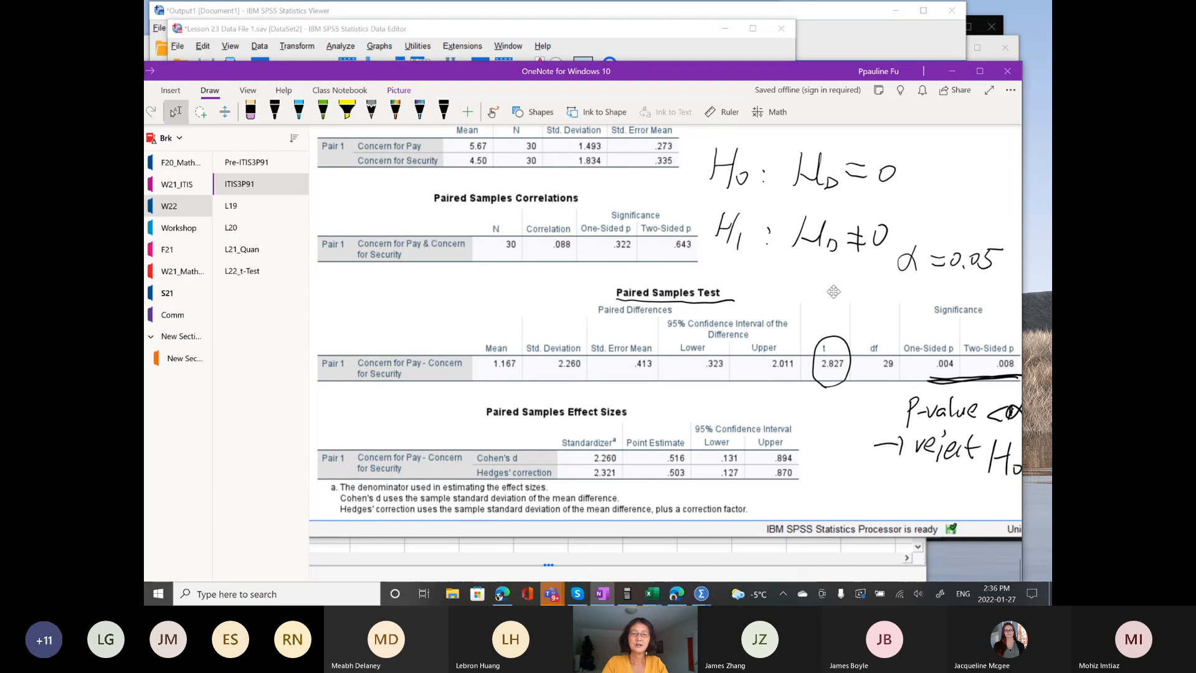
scroll(833, 291, "left", 1)
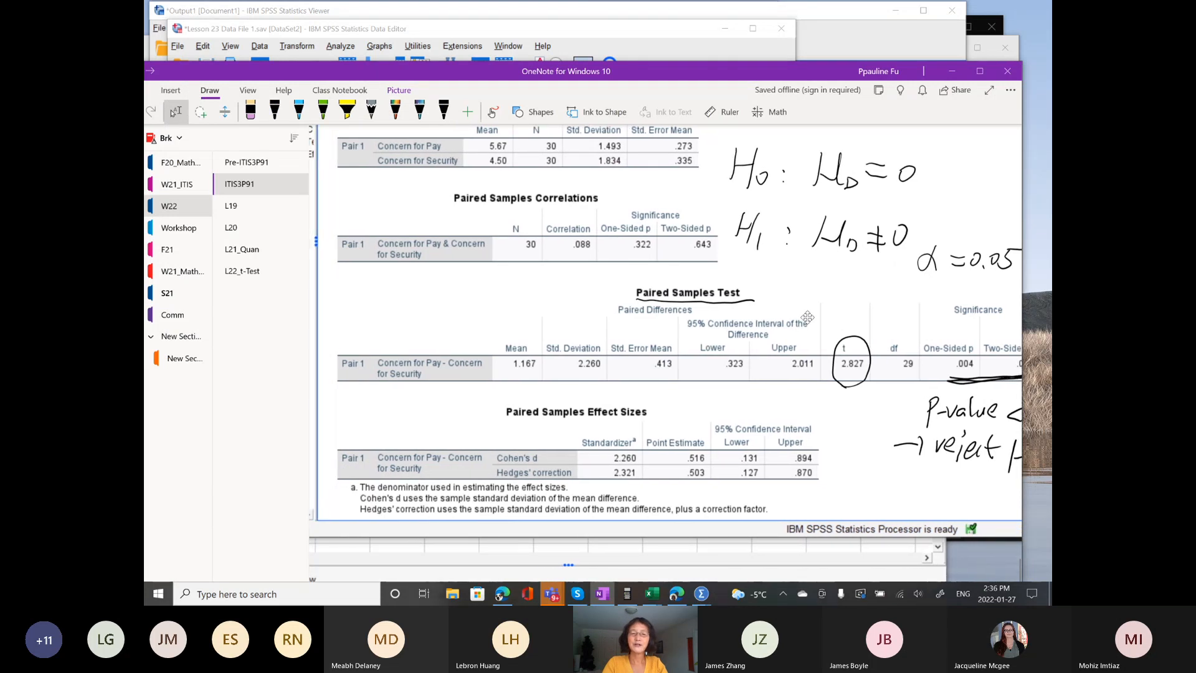
scroll(802, 327, "down", 2)
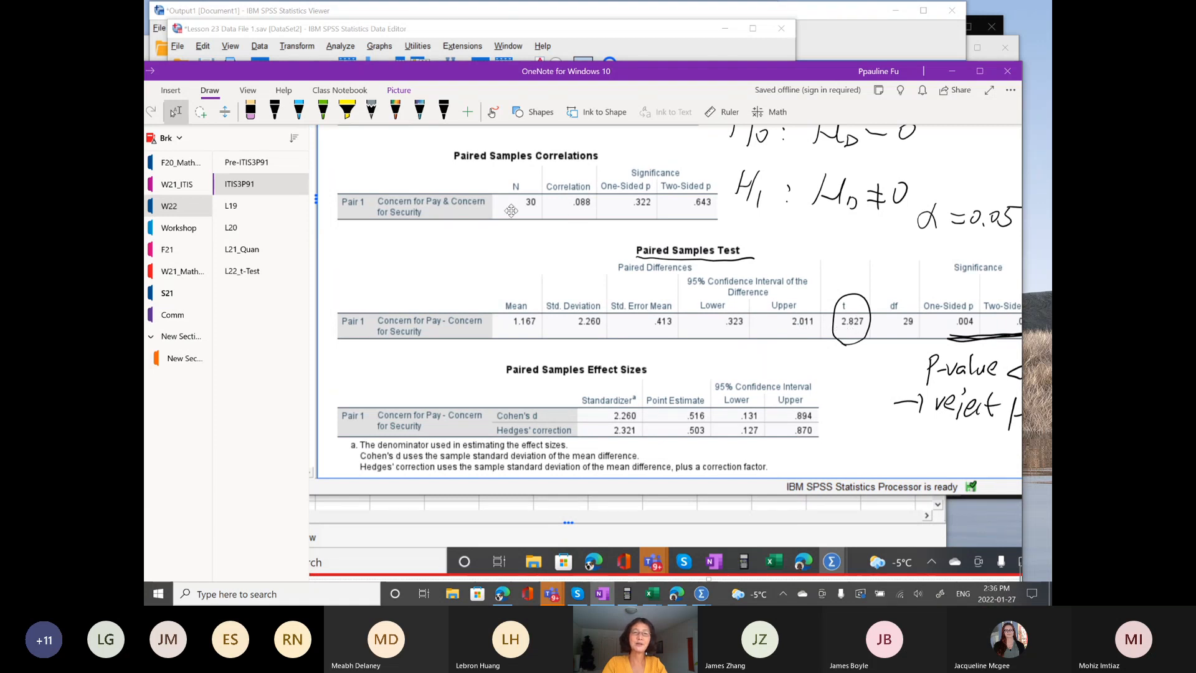
scroll(626, 270, "up", 7)
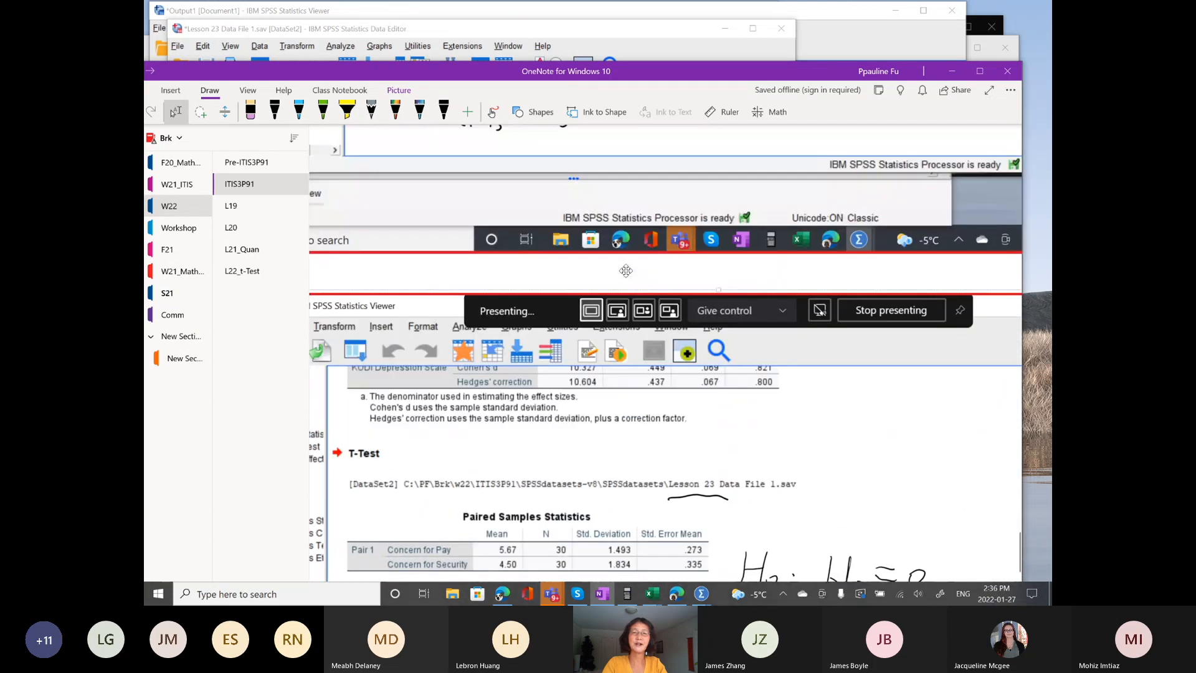
scroll(626, 270, "up", 2)
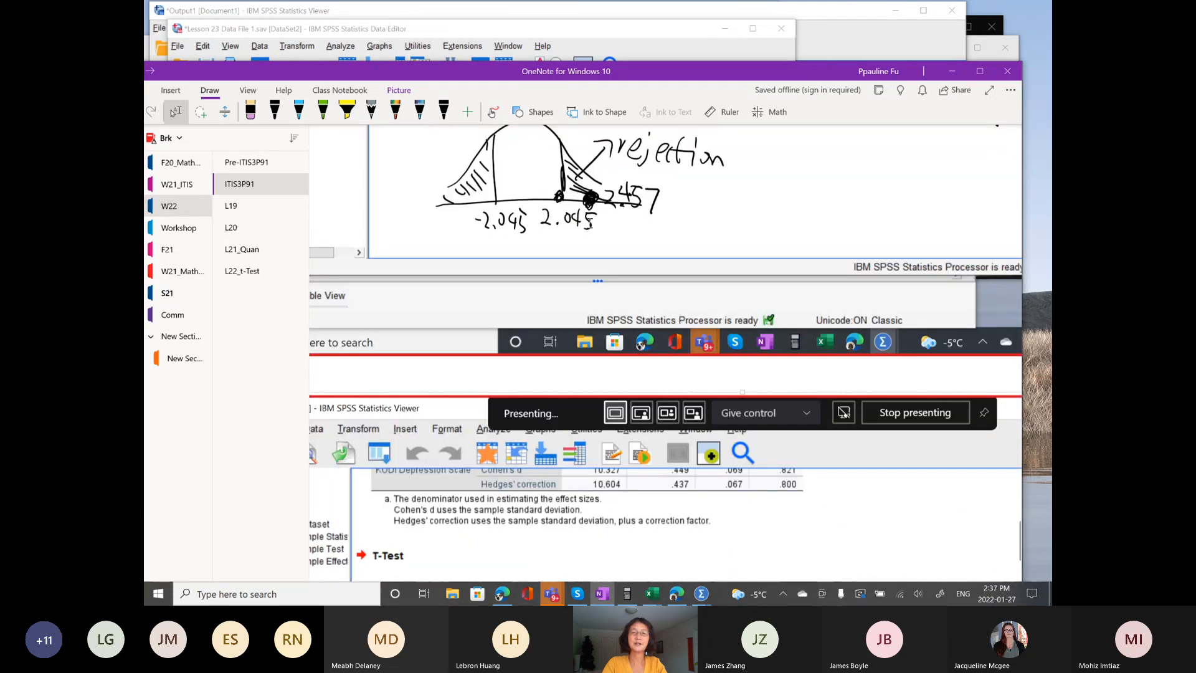
scroll(683, 340, "down", 3)
scroll(683, 339, "down", 5)
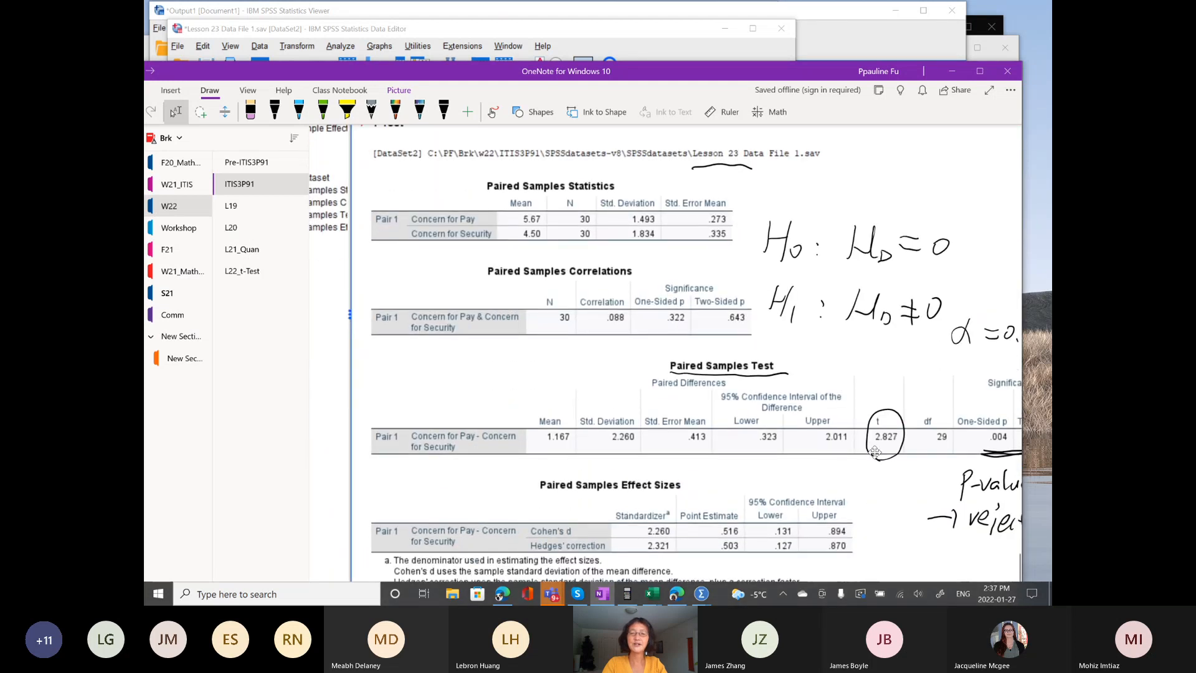
scroll(875, 452, "down", 3)
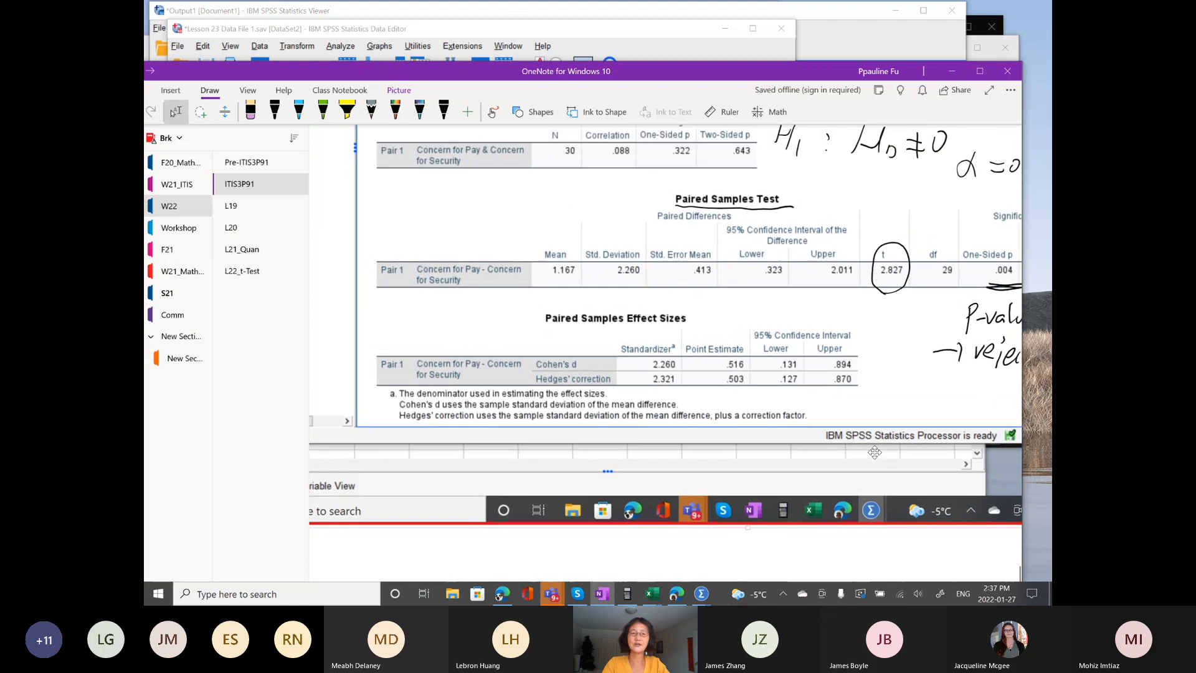
scroll(874, 452, "up", 4)
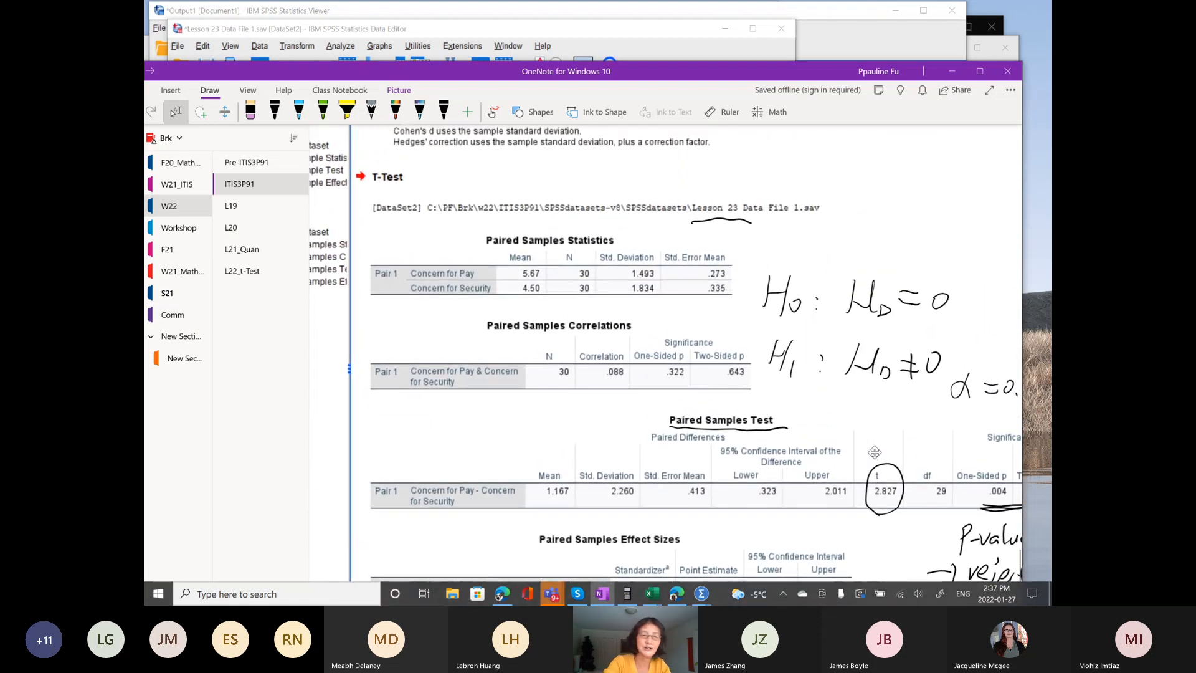
- Sketch a bell curve above the Paired Samples Test table with a vertical line at the critical value, labelled 2.045
left_click(274, 111)
mouse_move(376, 457)
left_mouse_down()
mouse_move(496, 466)
mouse_move(443, 395)
mouse_move(509, 451)
left_mouse_up()
left_click_drag(469, 416, 467, 463)
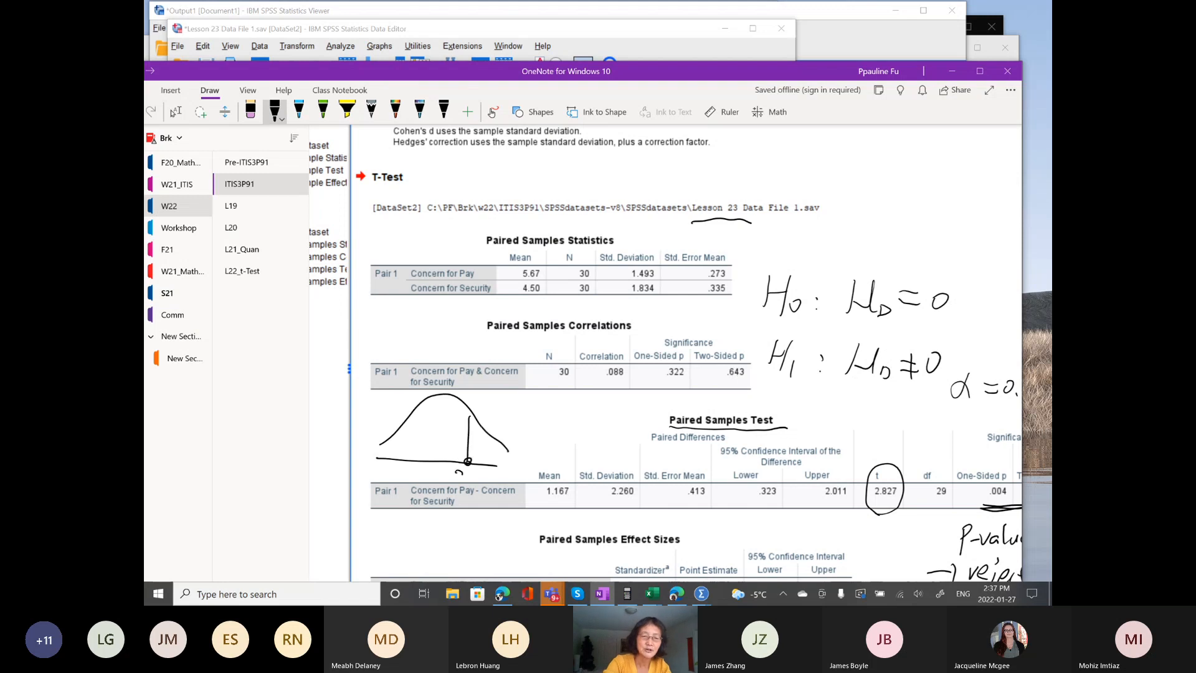
left_click_drag(498, 468, 494, 484)
- Shade both tails of the sketched curve, label them "rejection" with an arrow, and mark the t value 2.827 with a dot
left_click_drag(475, 432, 509, 441)
mouse_move(422, 405)
left_mouse_down()
mouse_move(424, 465)
mouse_move(396, 447)
mouse_move(530, 414)
left_mouse_up()
left_click_drag(536, 412, 536, 413)
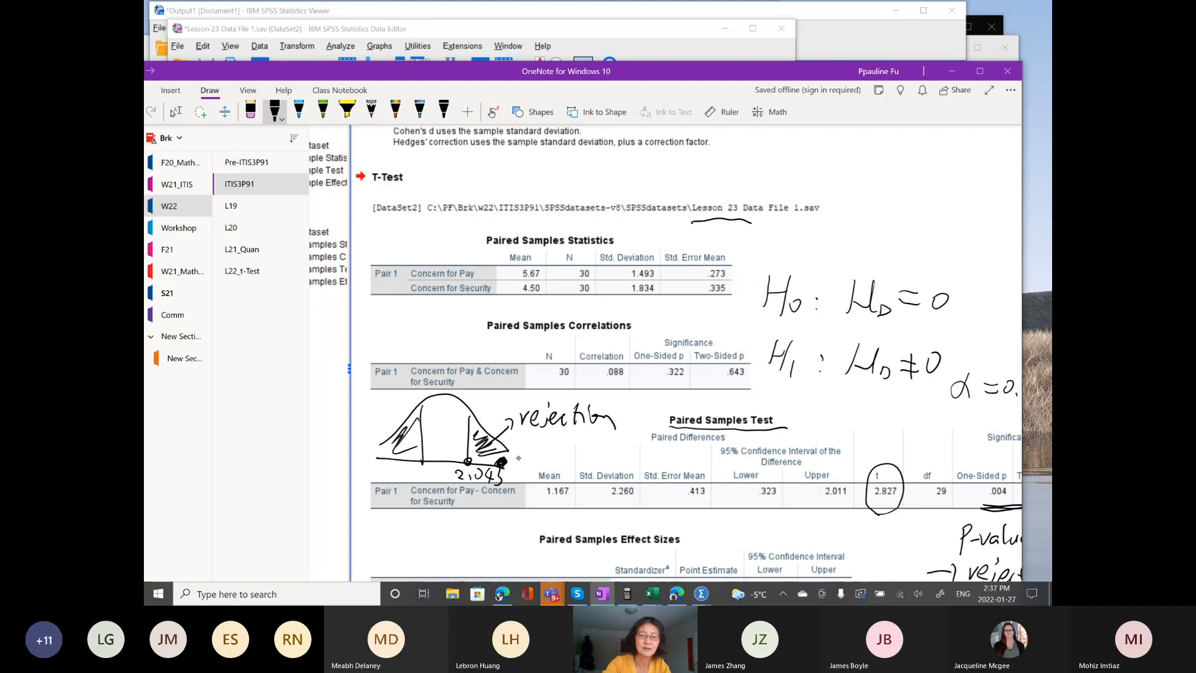
left_click_drag(567, 457, 565, 475)
left_click(176, 111)
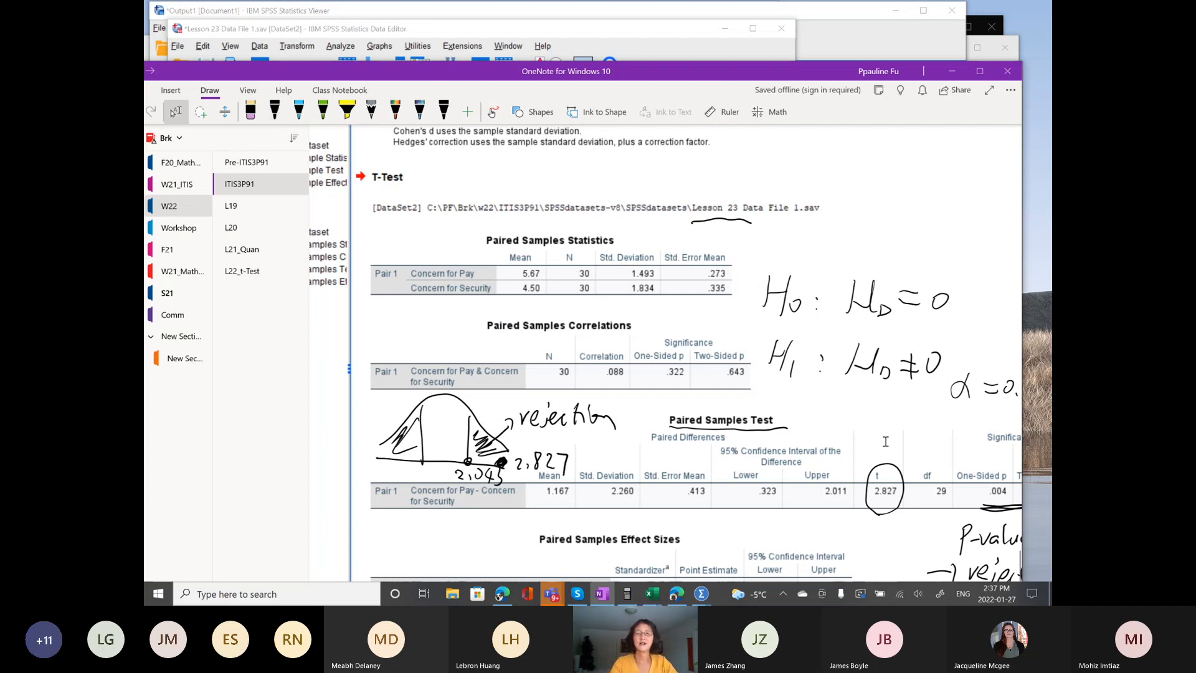
- Review the annotated Paired Samples Test output and switch back to the Lesson 23 dataset in the SPSS Data Editor
scroll(885, 441, "down", 3)
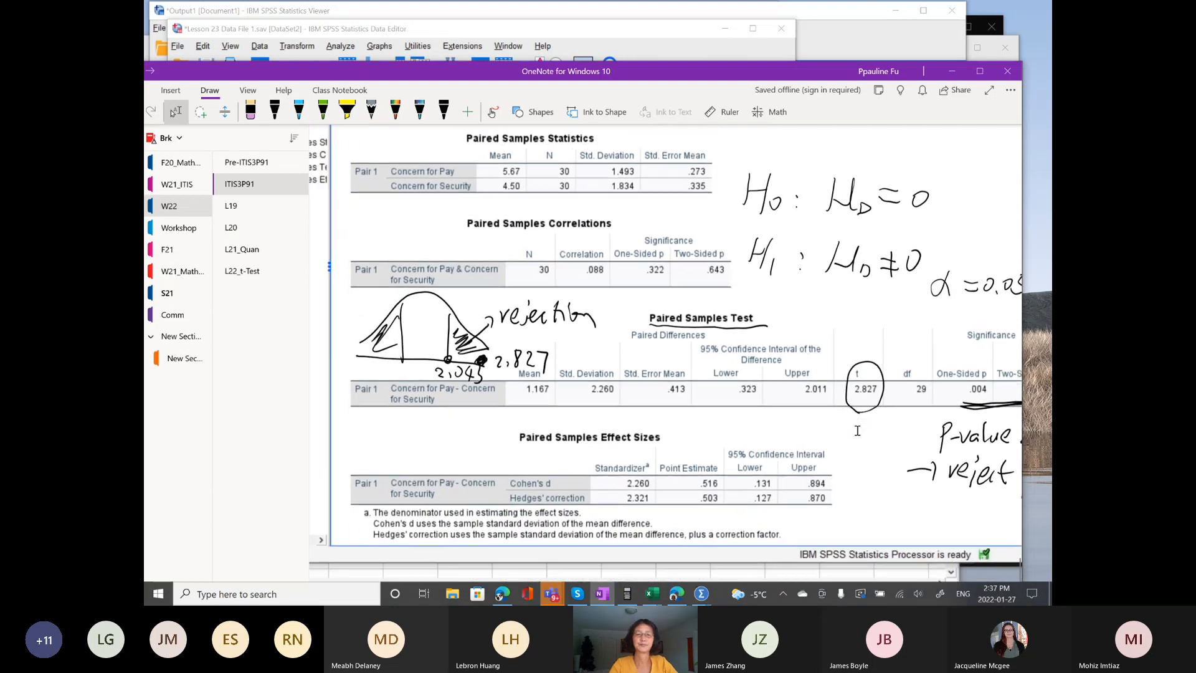
scroll(857, 430, "left", 1)
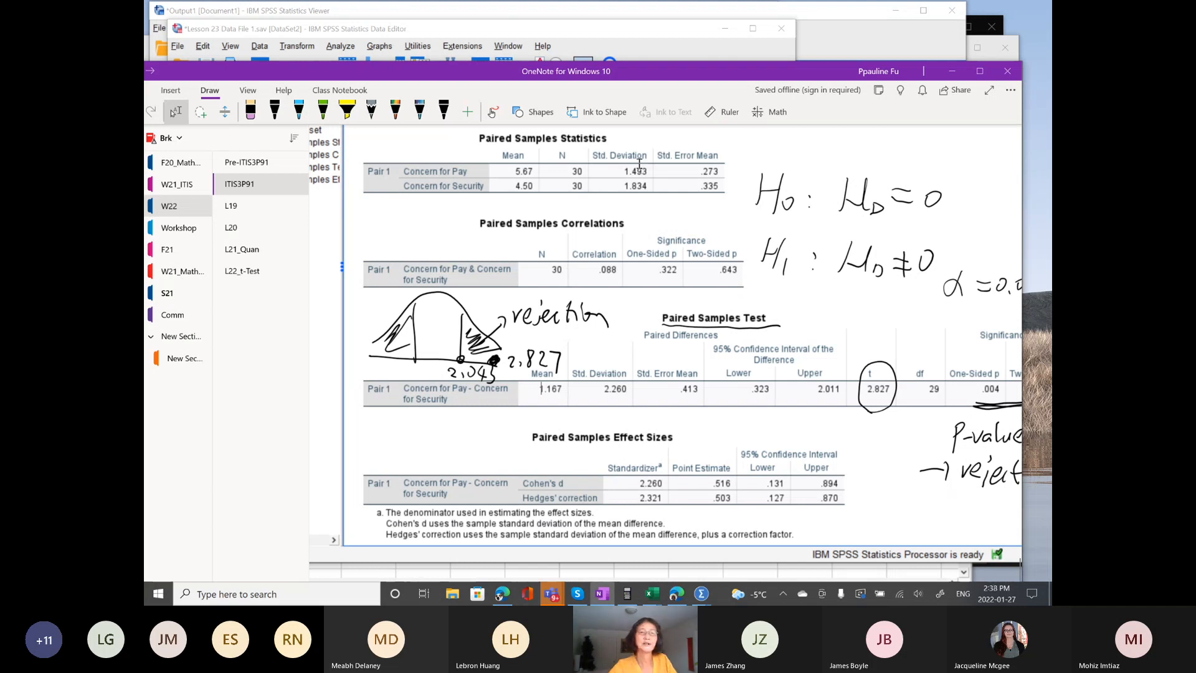
left_click(347, 27)
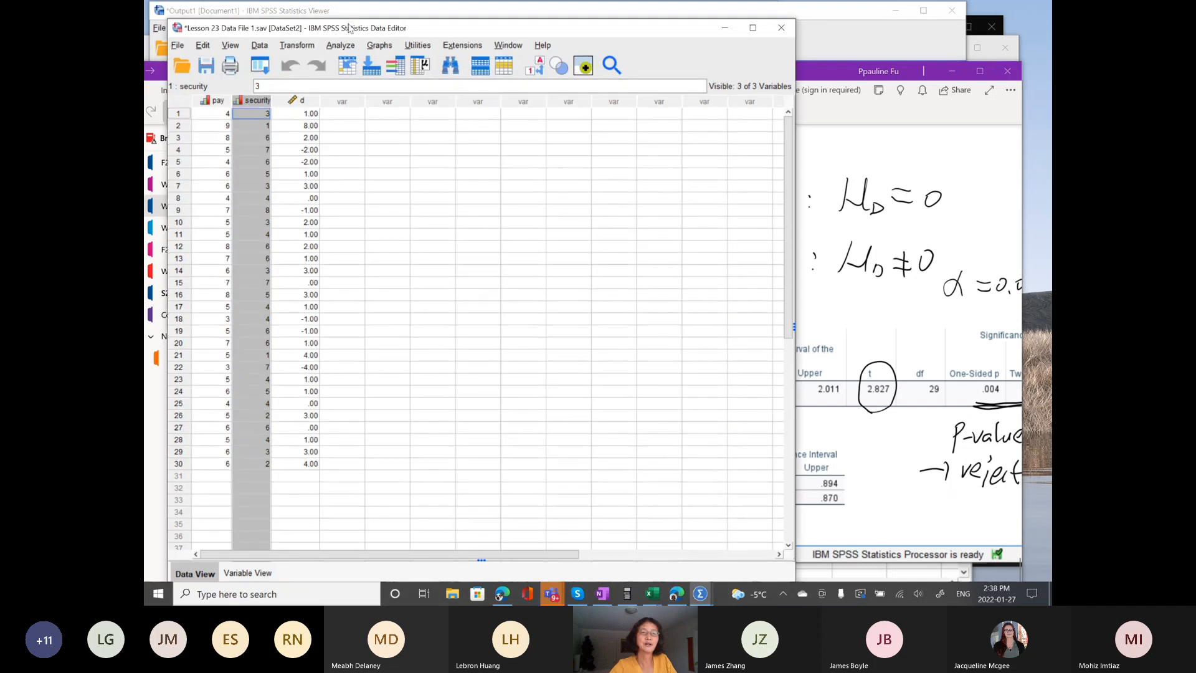
left_click(377, 48)
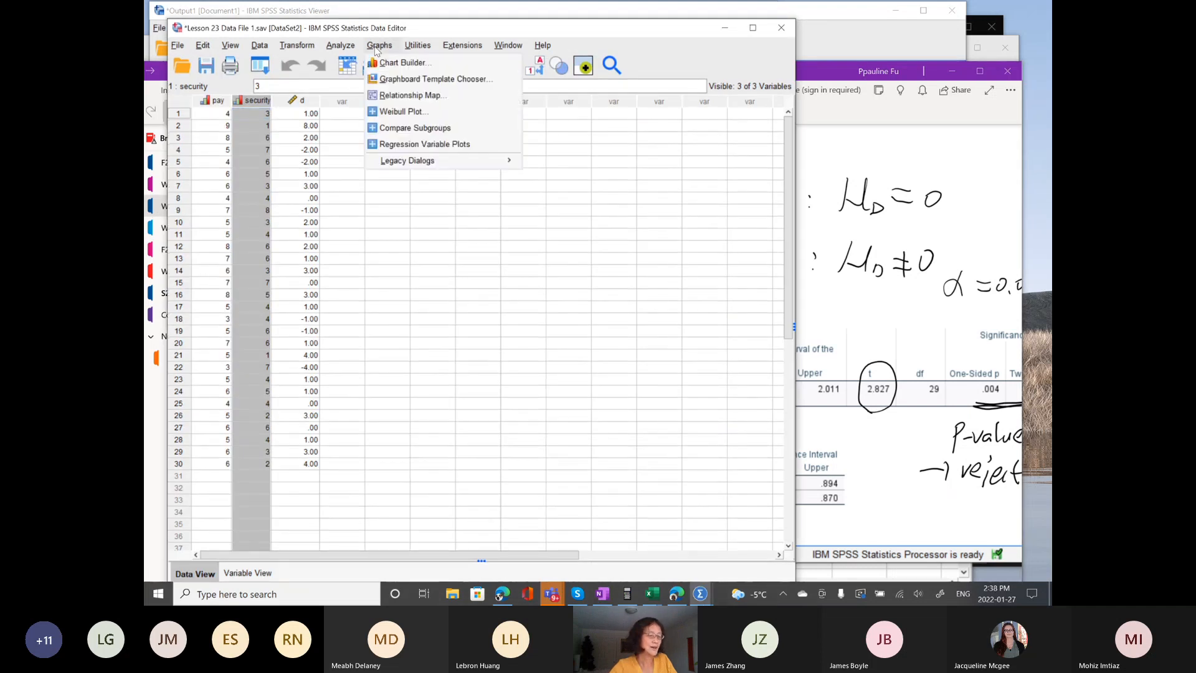
mouse_move(414, 161)
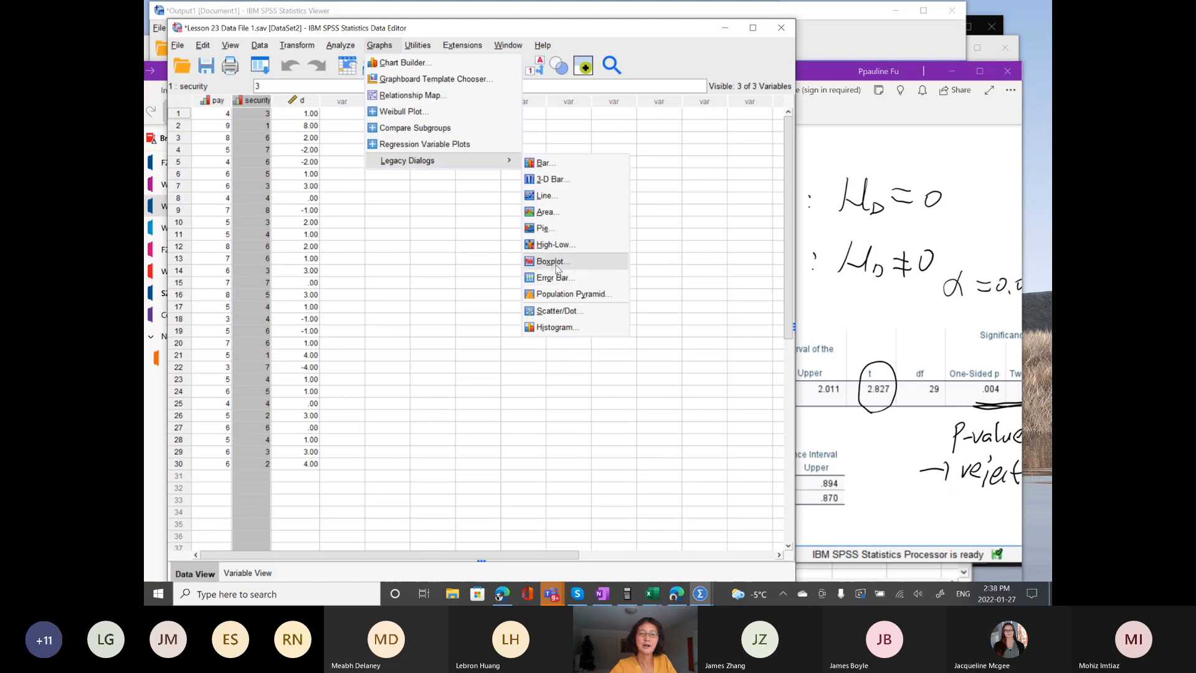
left_click(556, 266)
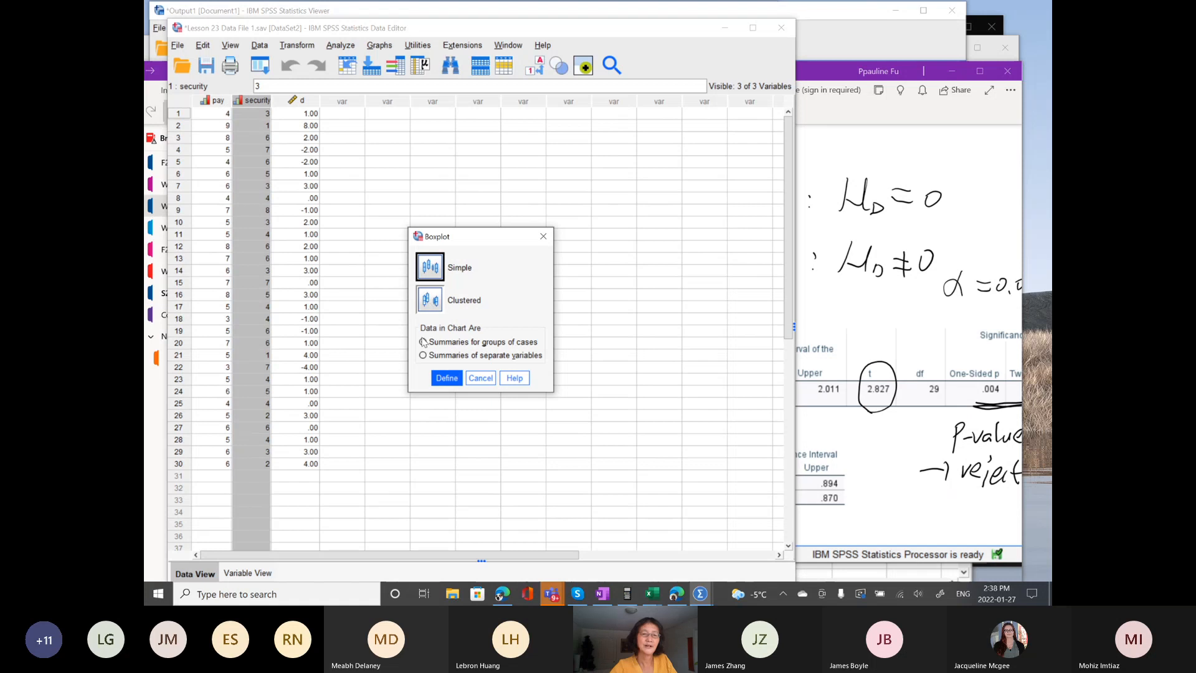
left_click(425, 343)
left_click(446, 381)
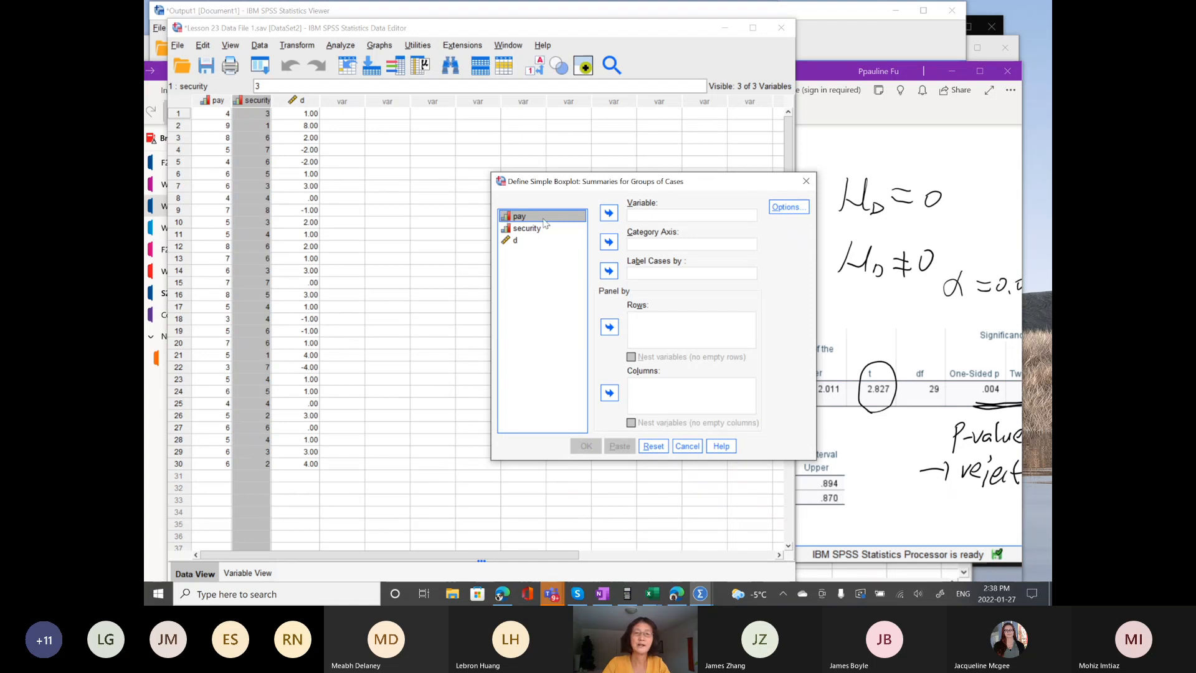
left_click(609, 212)
left_click(526, 218)
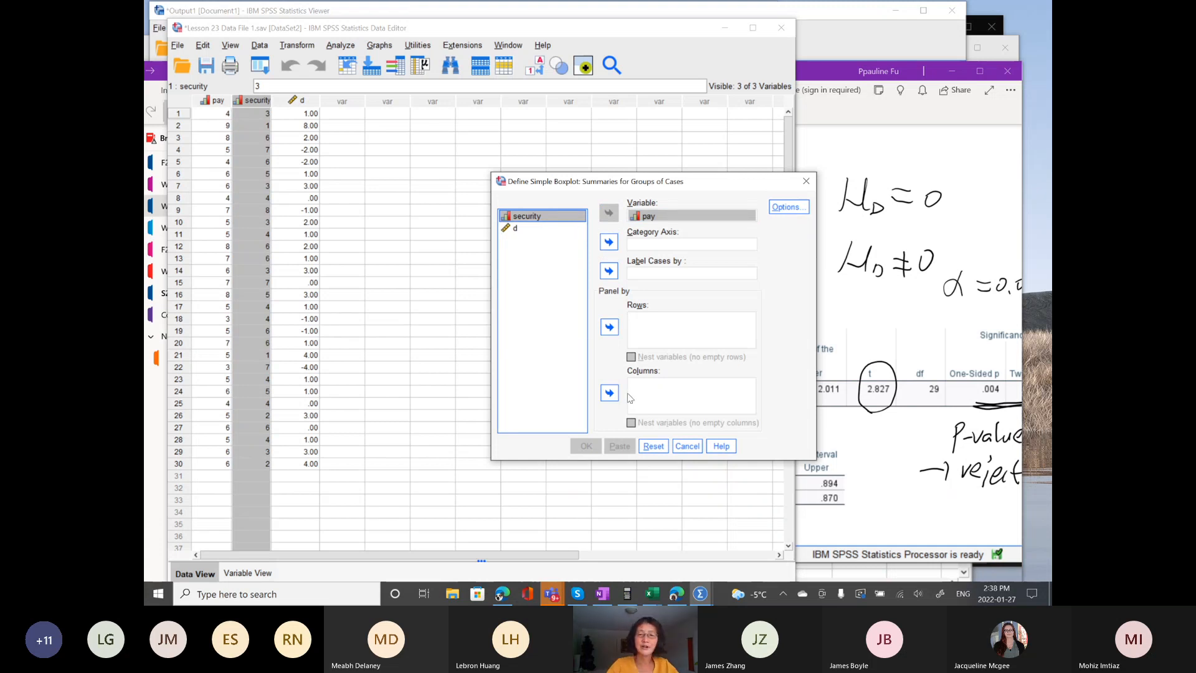
left_click(686, 446)
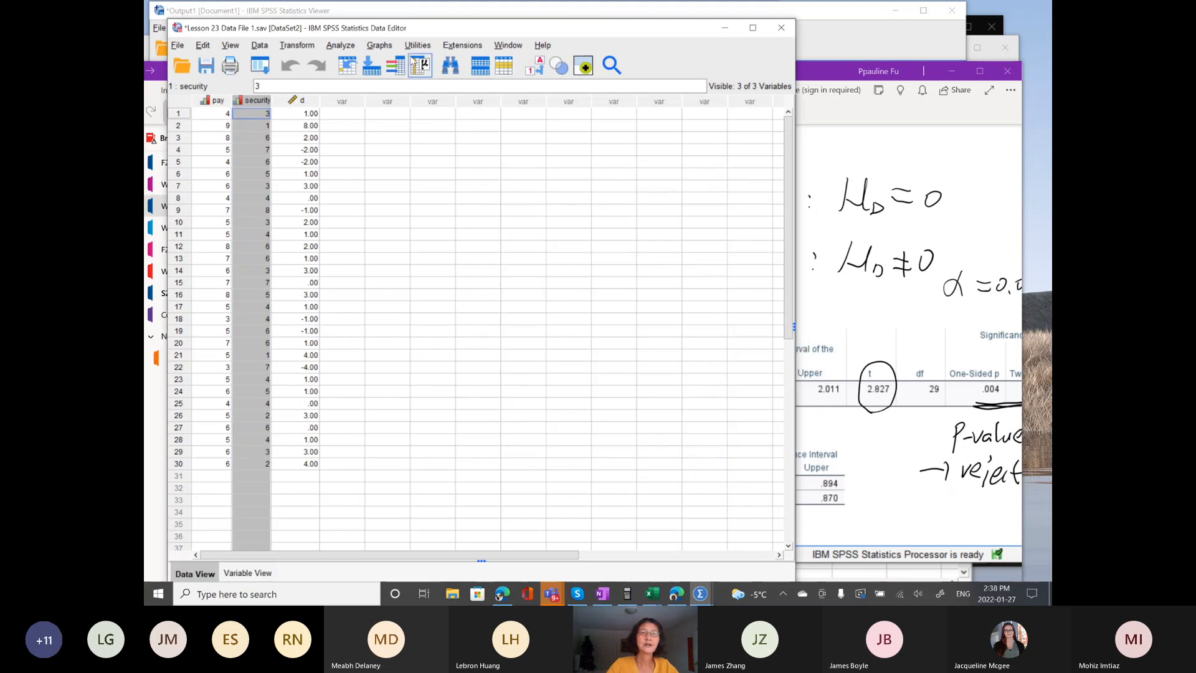
- Create a simple boxplot with summaries of separate variables for pay and security, and select the chart in the output
left_click(377, 46)
mouse_move(436, 160)
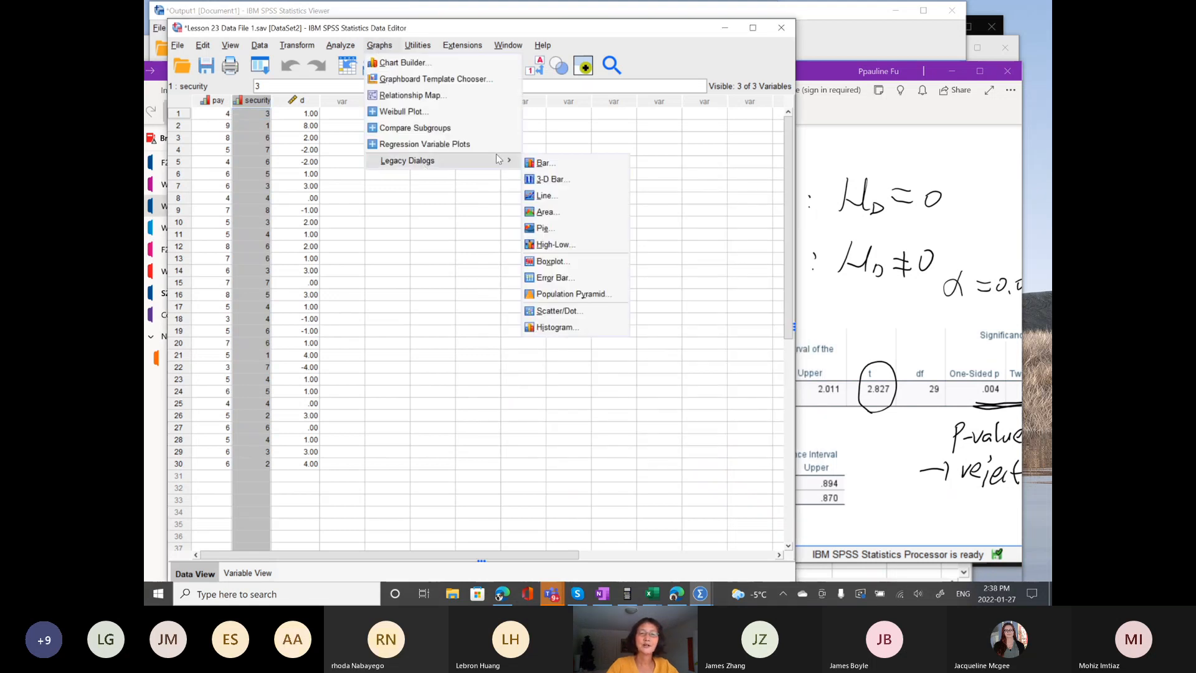
left_click(564, 263)
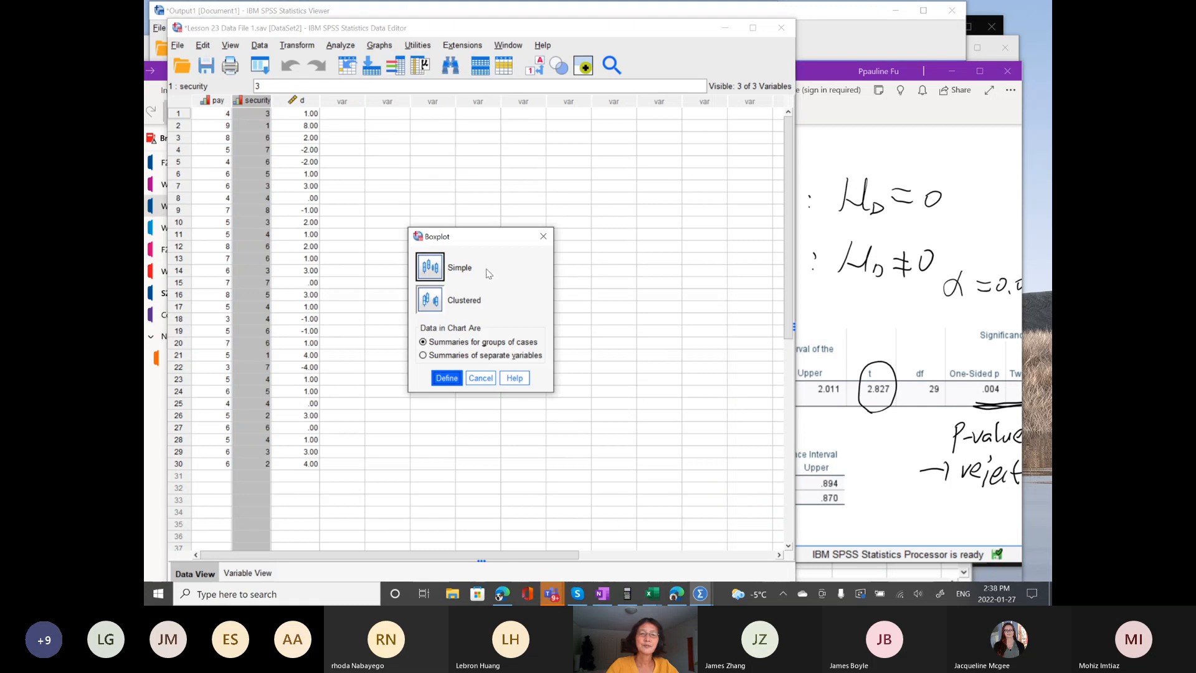
left_click(424, 356)
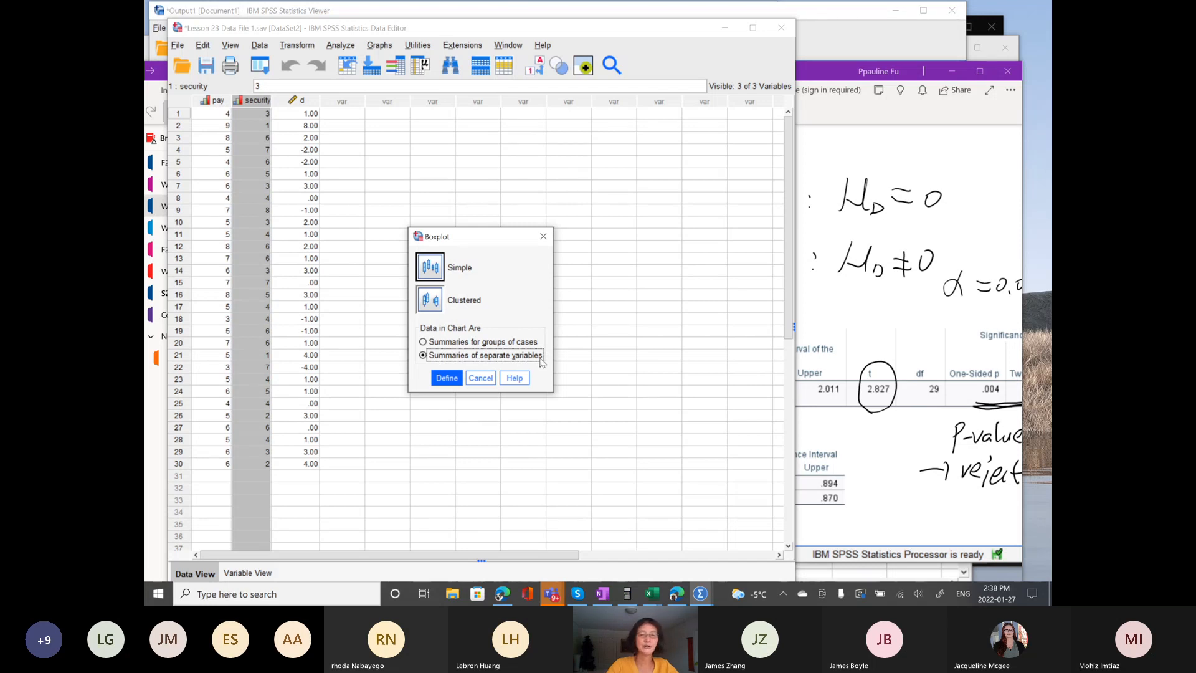
left_click(458, 376)
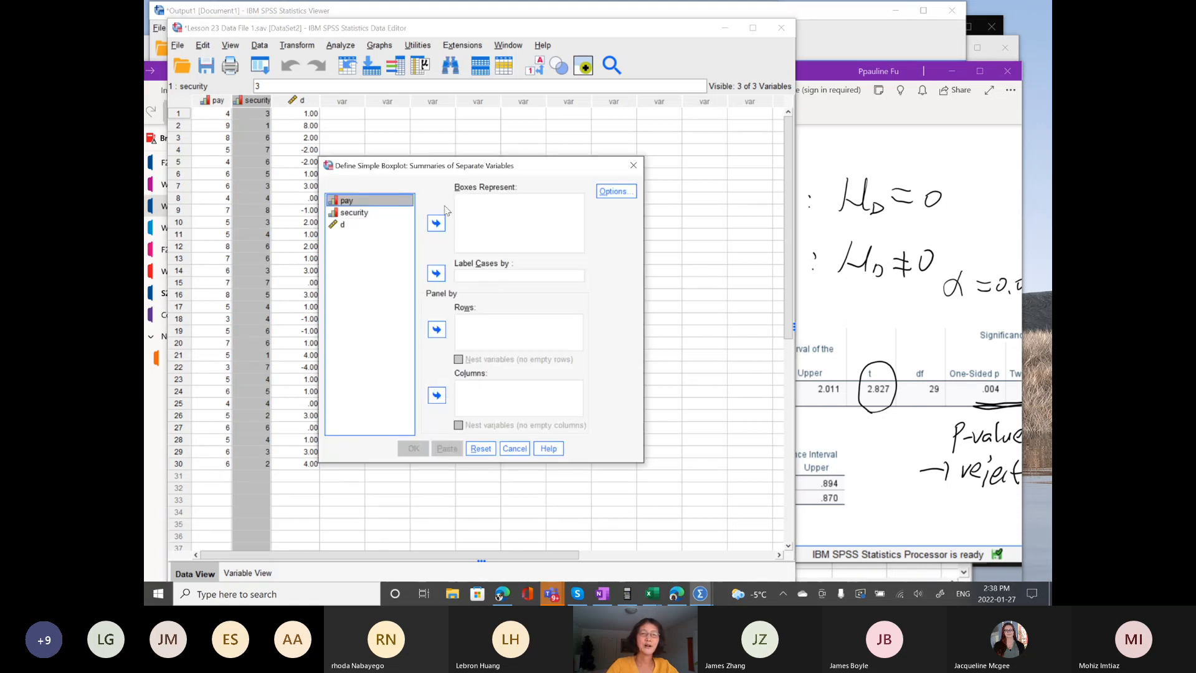
left_click(436, 223)
left_click(360, 200)
left_click(436, 223)
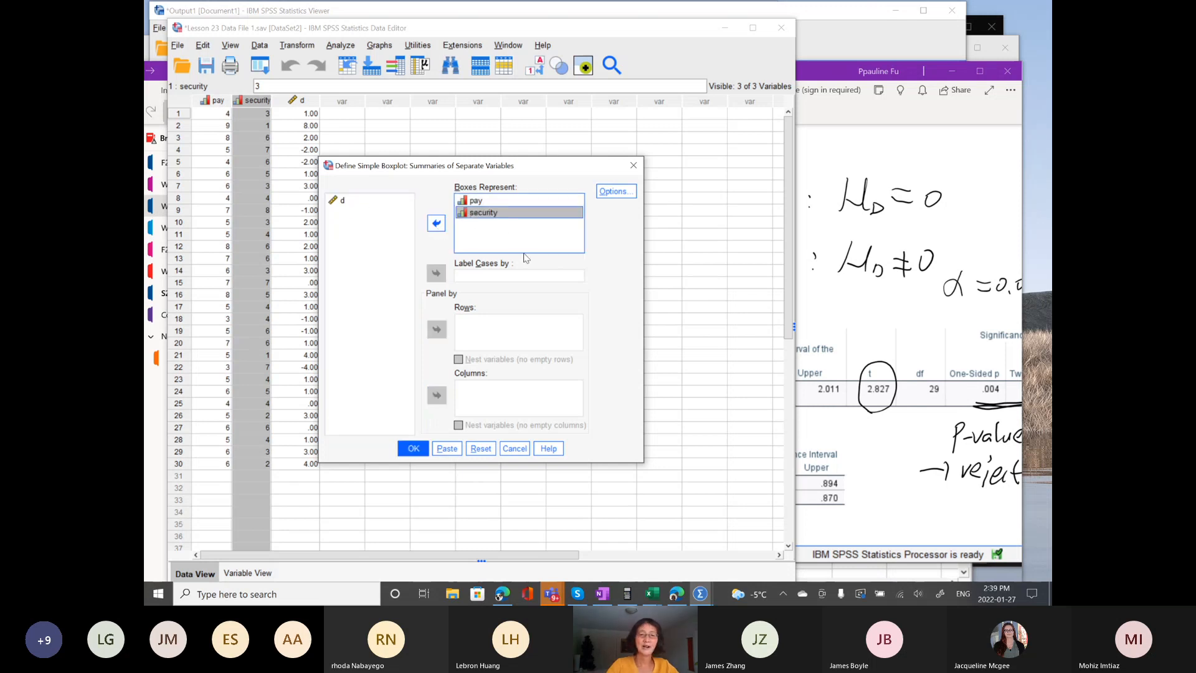
left_click(414, 449)
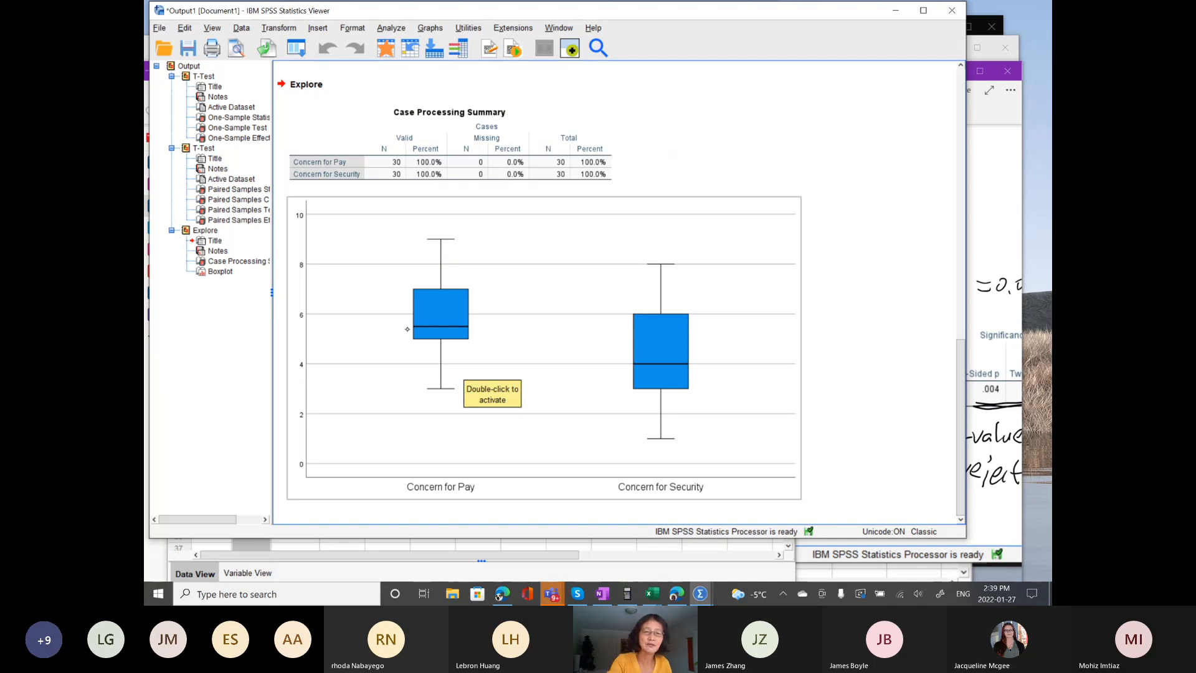
left_click(420, 331)
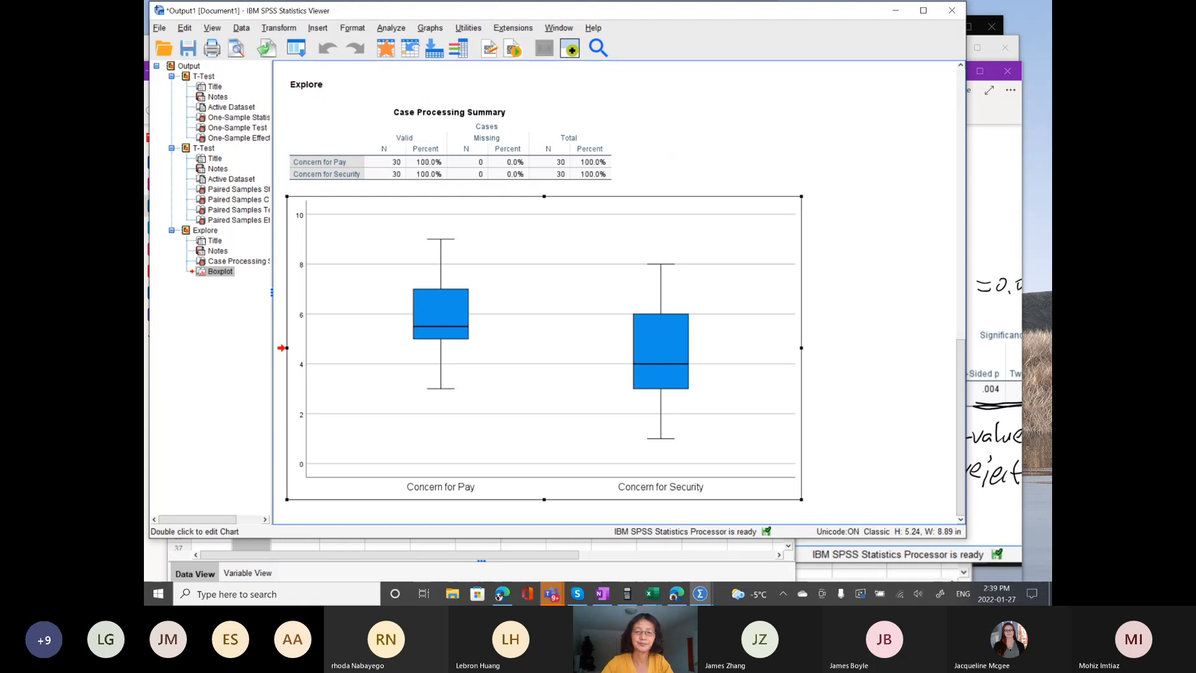
- Switch to OneNote and paste the copied screenshot of the pay and security boxplots below the paired-samples output
left_click(602, 594)
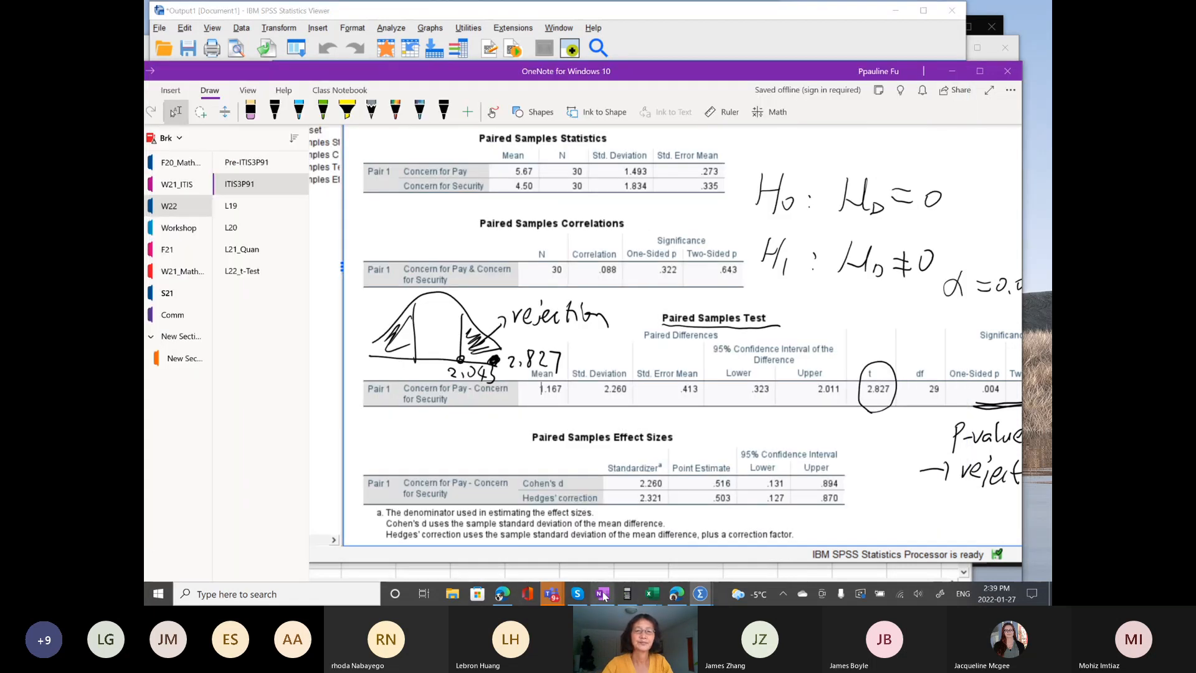
scroll(613, 488, "down", 6)
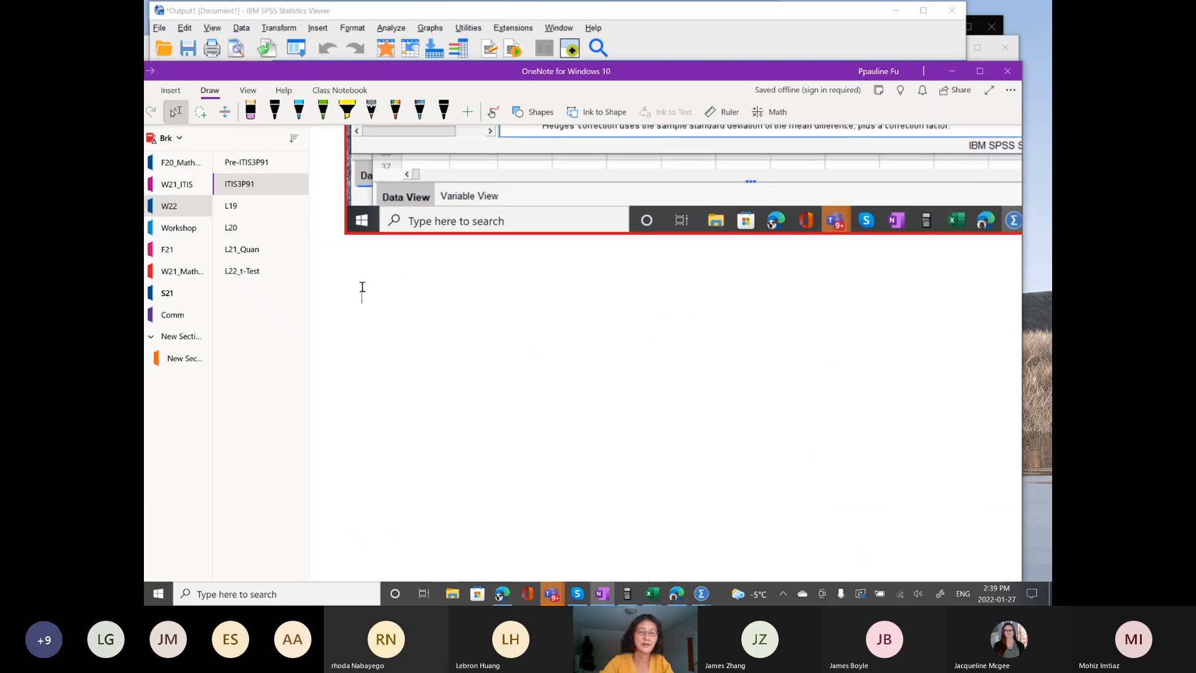
key("ctrl+v")
scroll(603, 302, "right", 5)
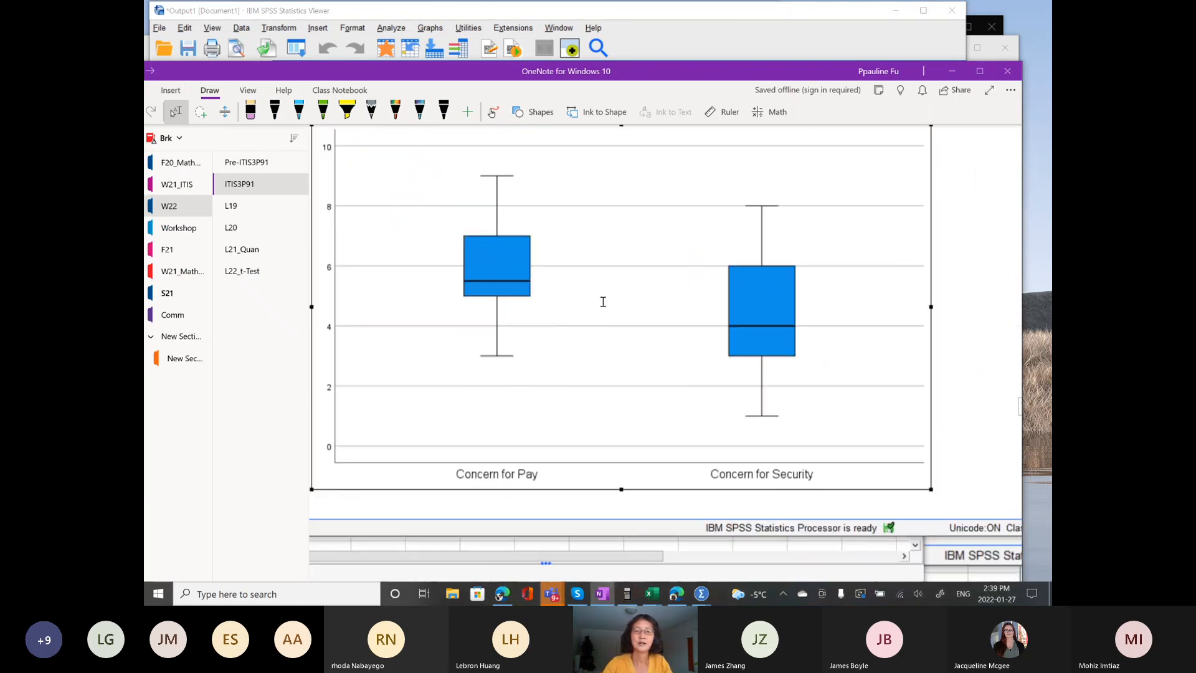
- Draw pen strokes over the median lines of the Concern for Pay and Concern for Security boxplots
left_click(275, 111)
mouse_move(454, 282)
left_mouse_down()
mouse_move(527, 280)
mouse_move(431, 284)
mouse_move(553, 283)
left_mouse_up()
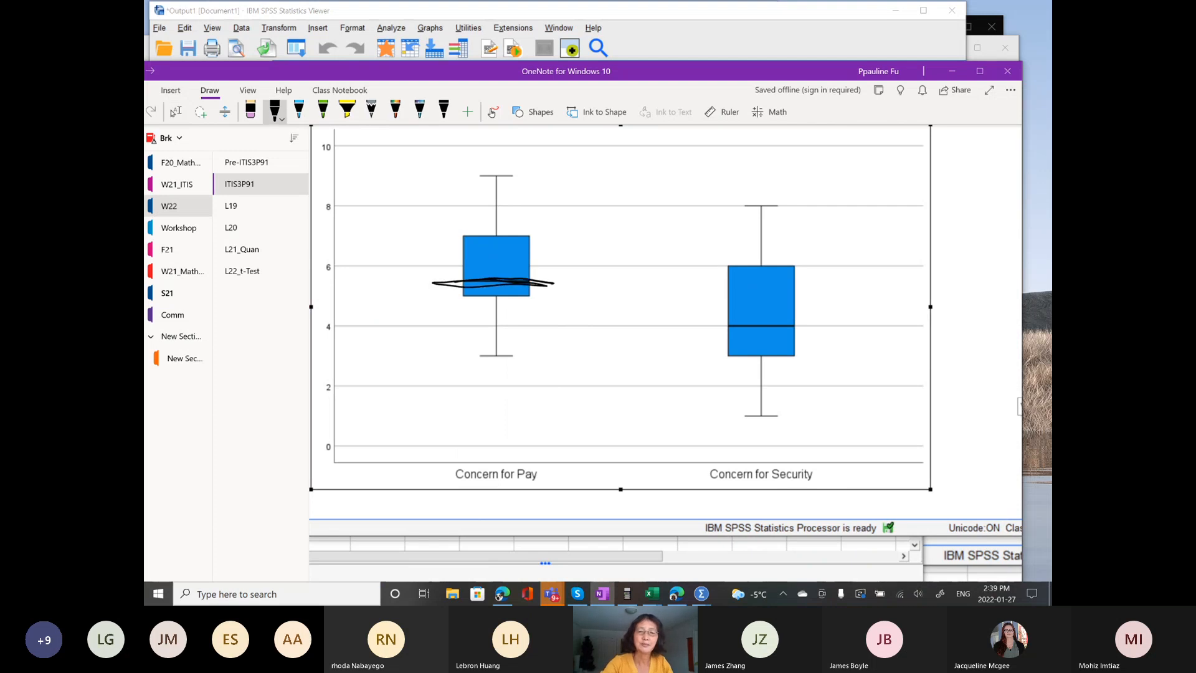
left_click_drag(713, 326, 819, 325)
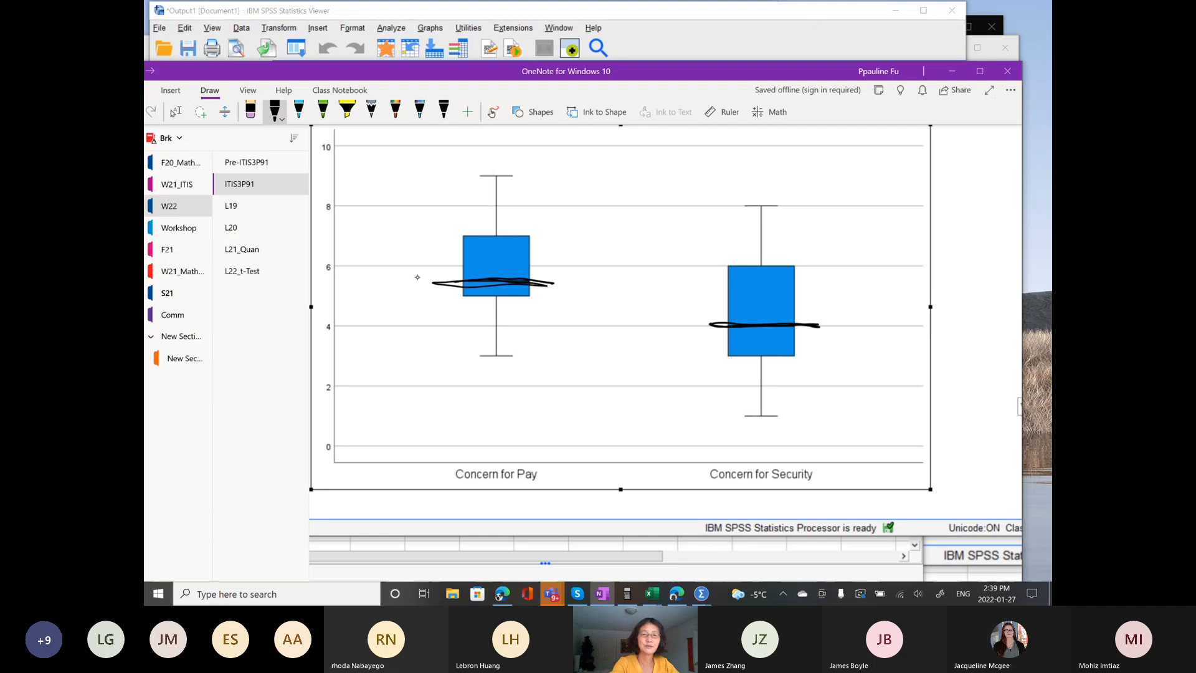
left_click_drag(427, 281, 588, 281)
left_click_drag(665, 317, 863, 332)
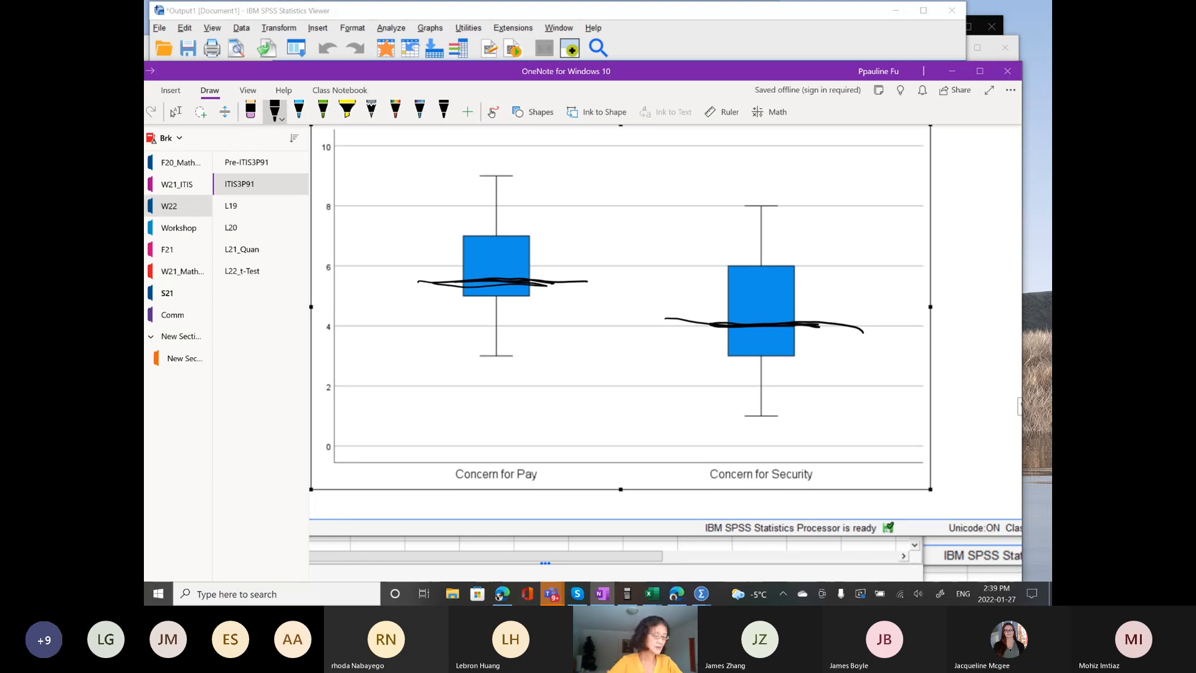
left_click(176, 112)
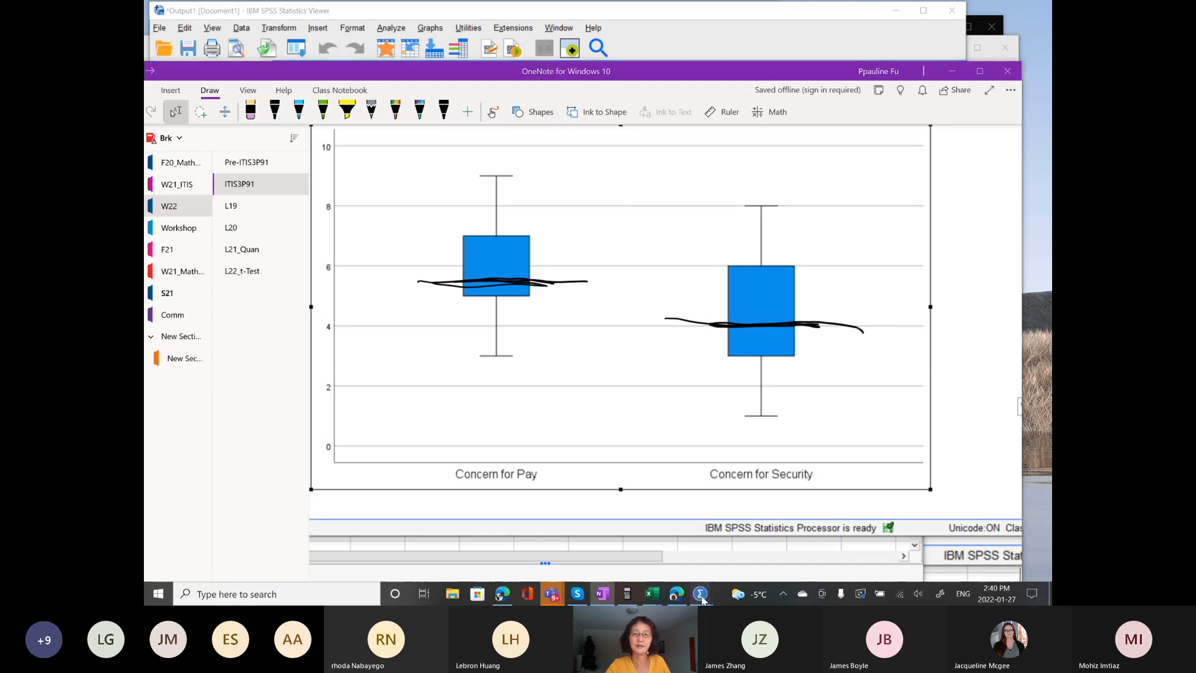
- Switch to the SPSS Data Editor and open Lesson 24 Data File 1.sav from the SPSSdatasets folder
mouse_move(700, 593)
left_click(793, 559)
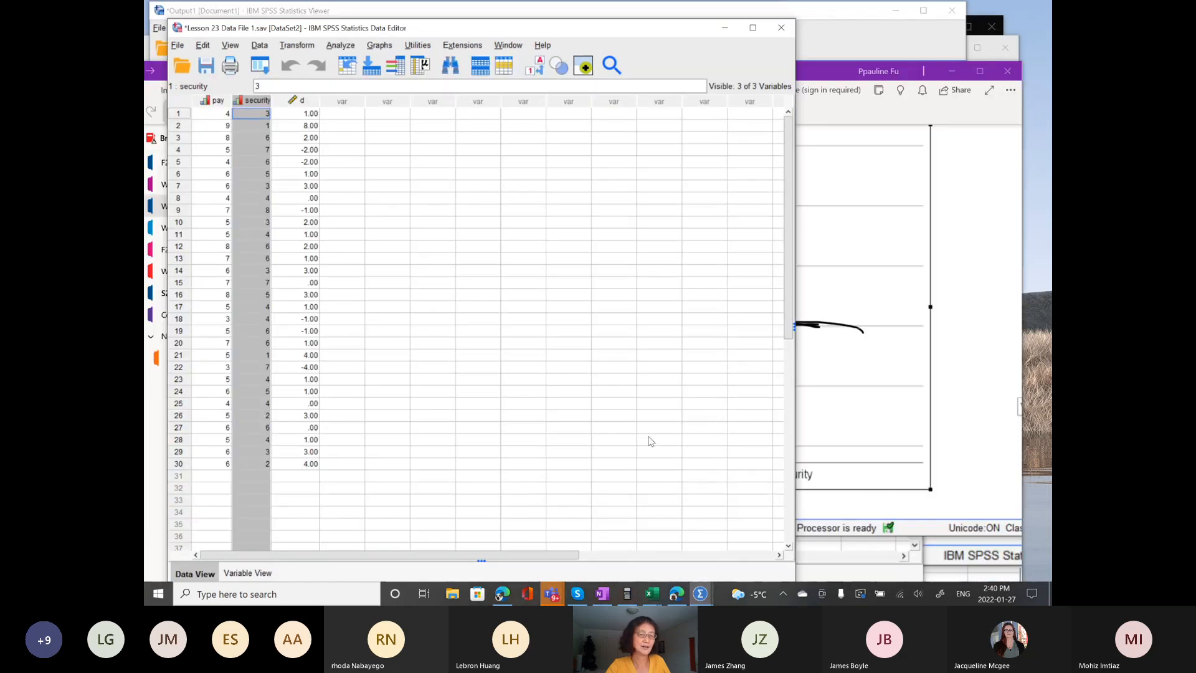
left_click(182, 65)
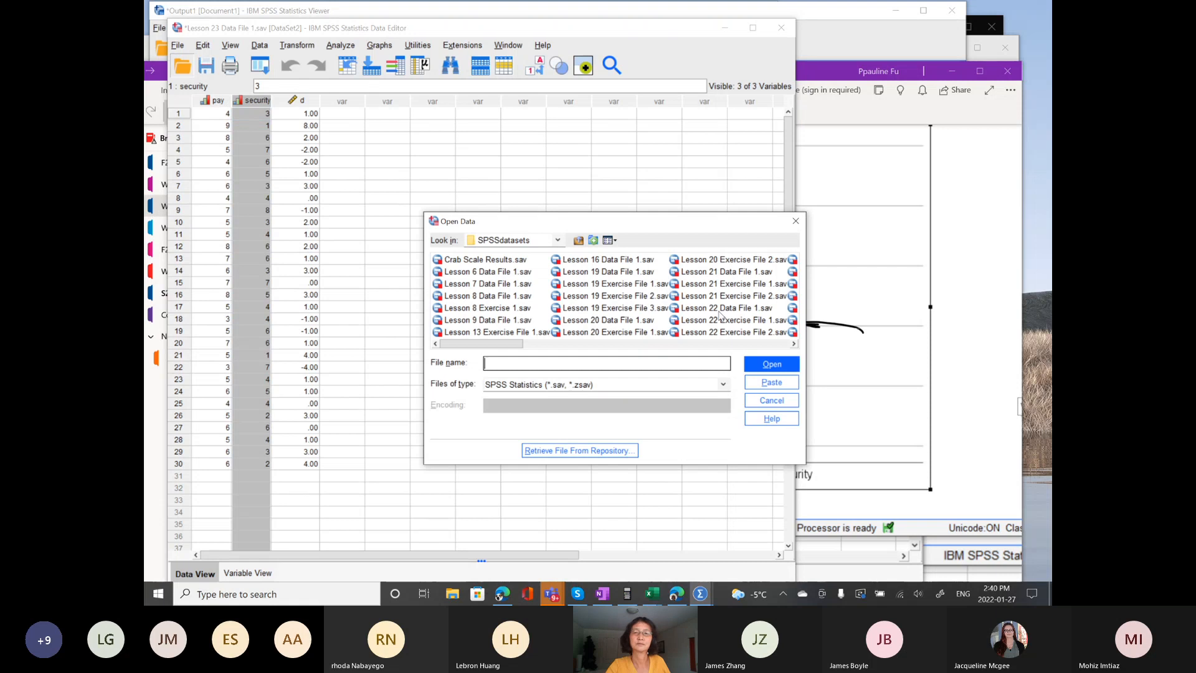
left_click(794, 344)
left_click(794, 344)
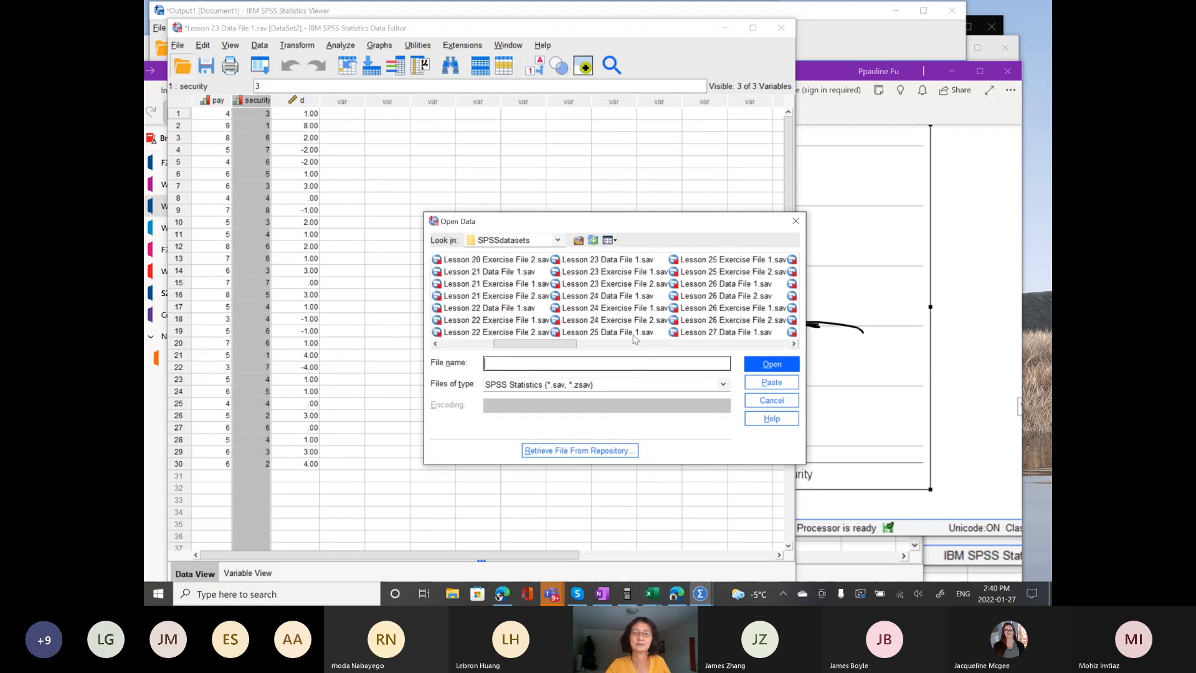
left_click(593, 298)
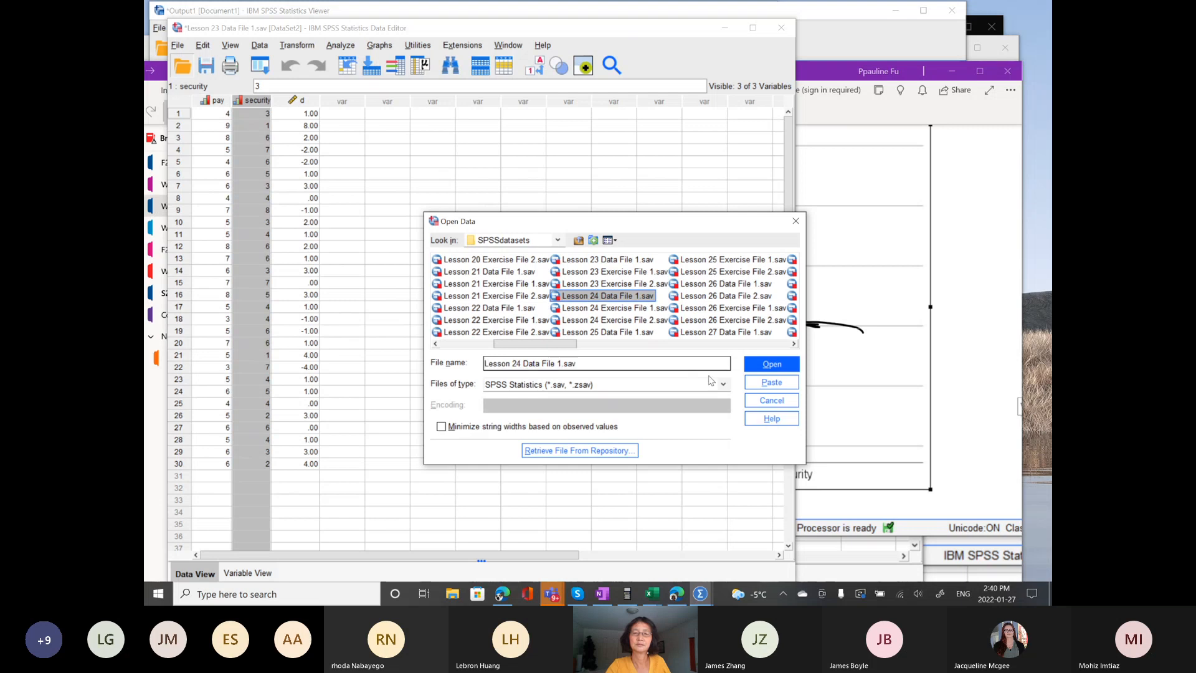
left_click(757, 369)
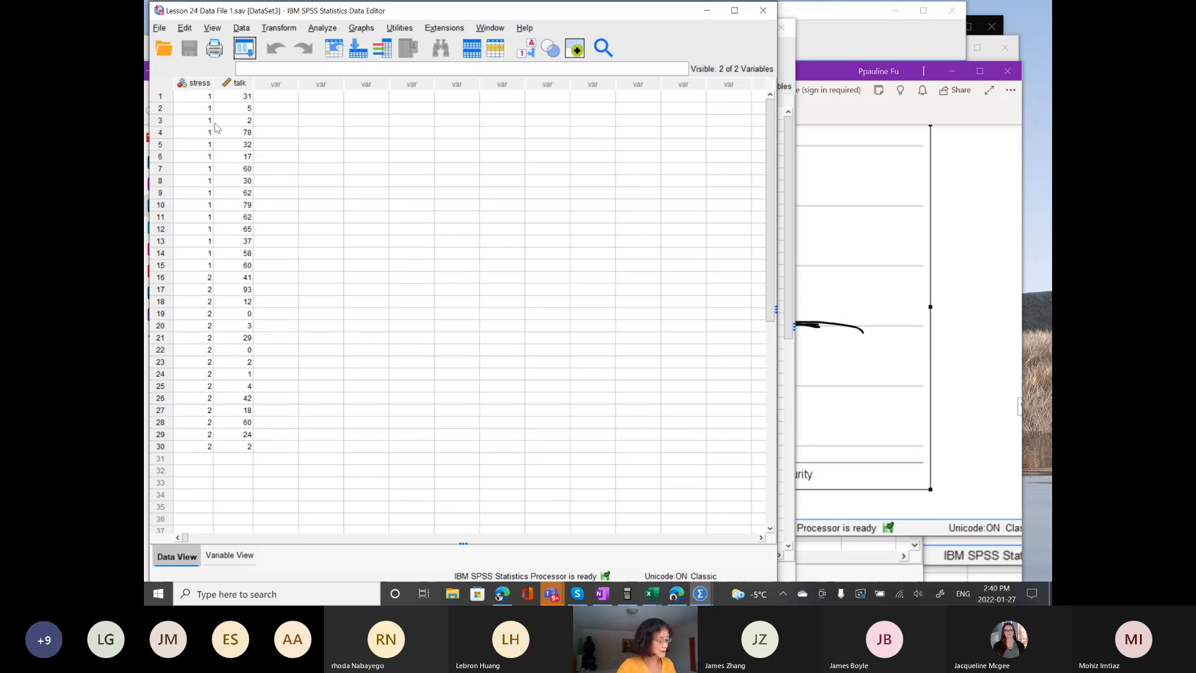
- Examine the stress and talk variables and the value labels defined for stress
left_click(200, 84)
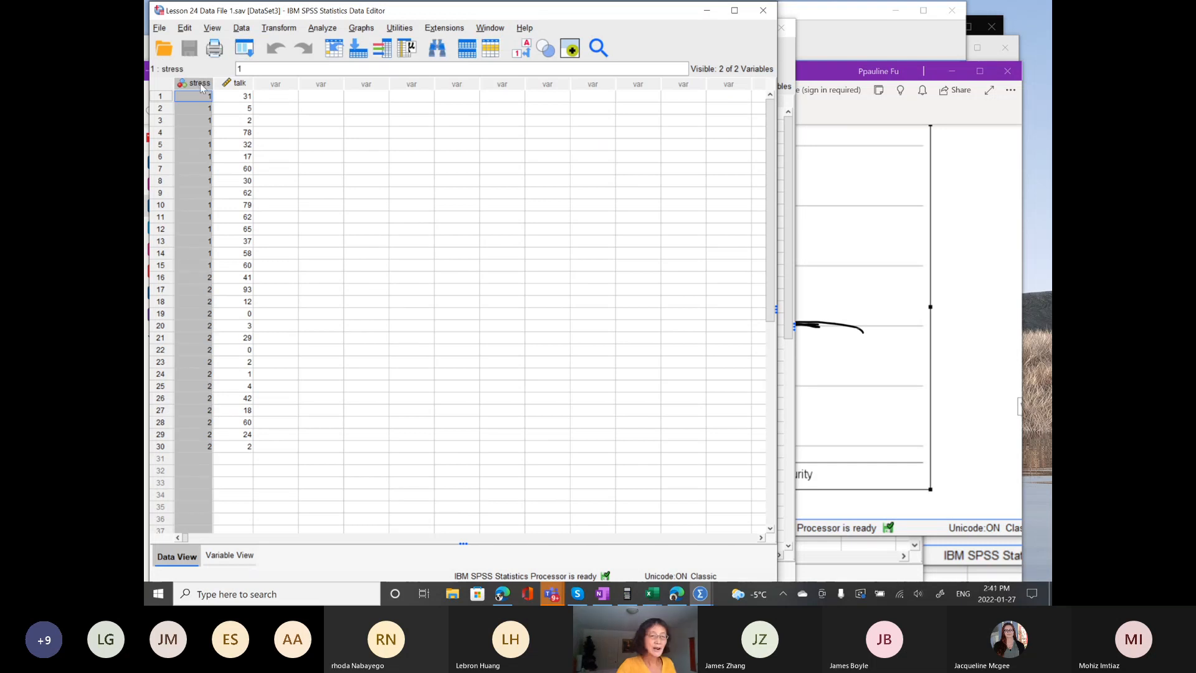
left_click(238, 85)
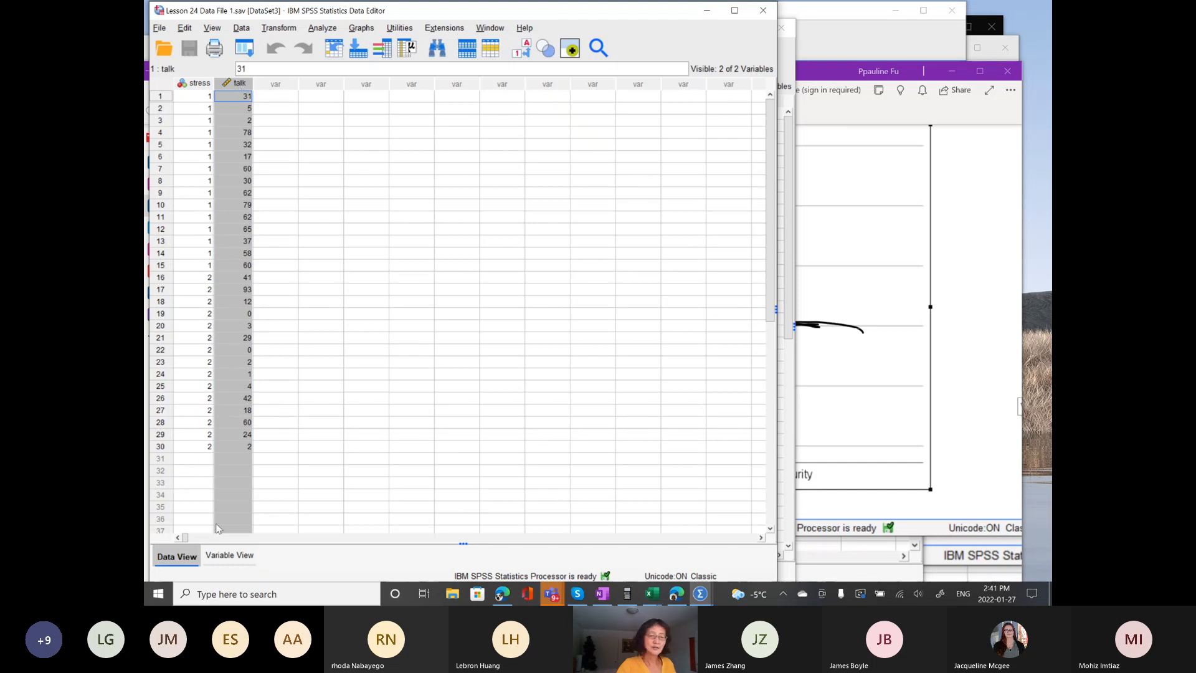
left_click(230, 556)
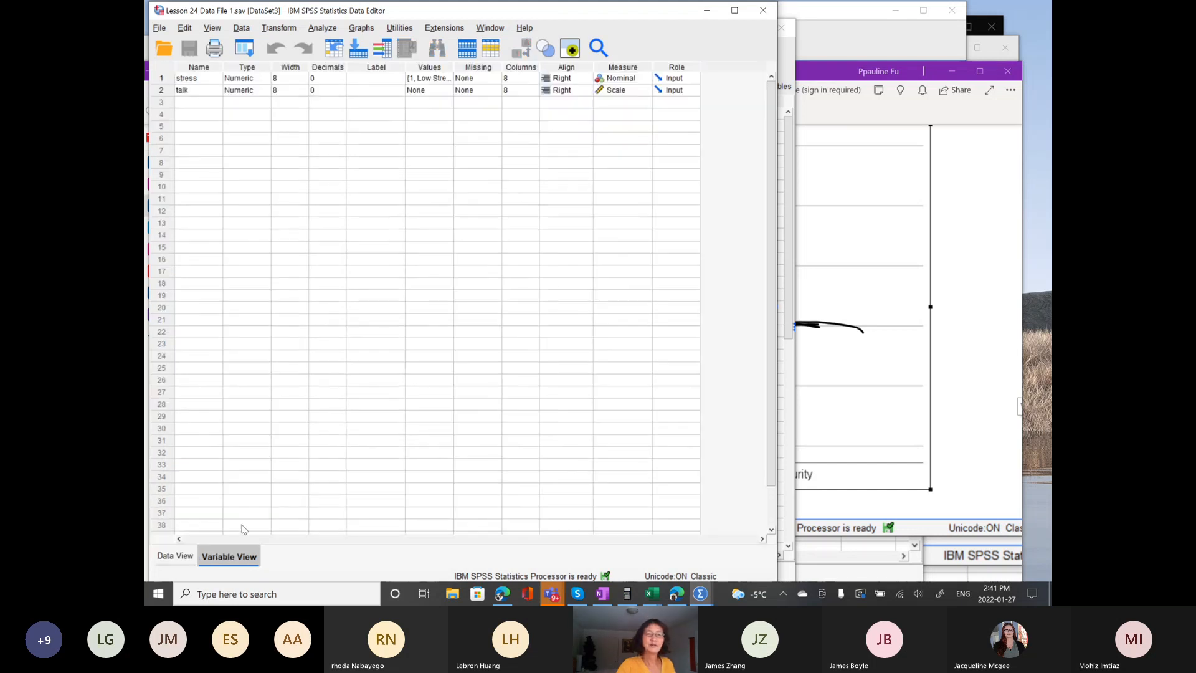
left_click(445, 79)
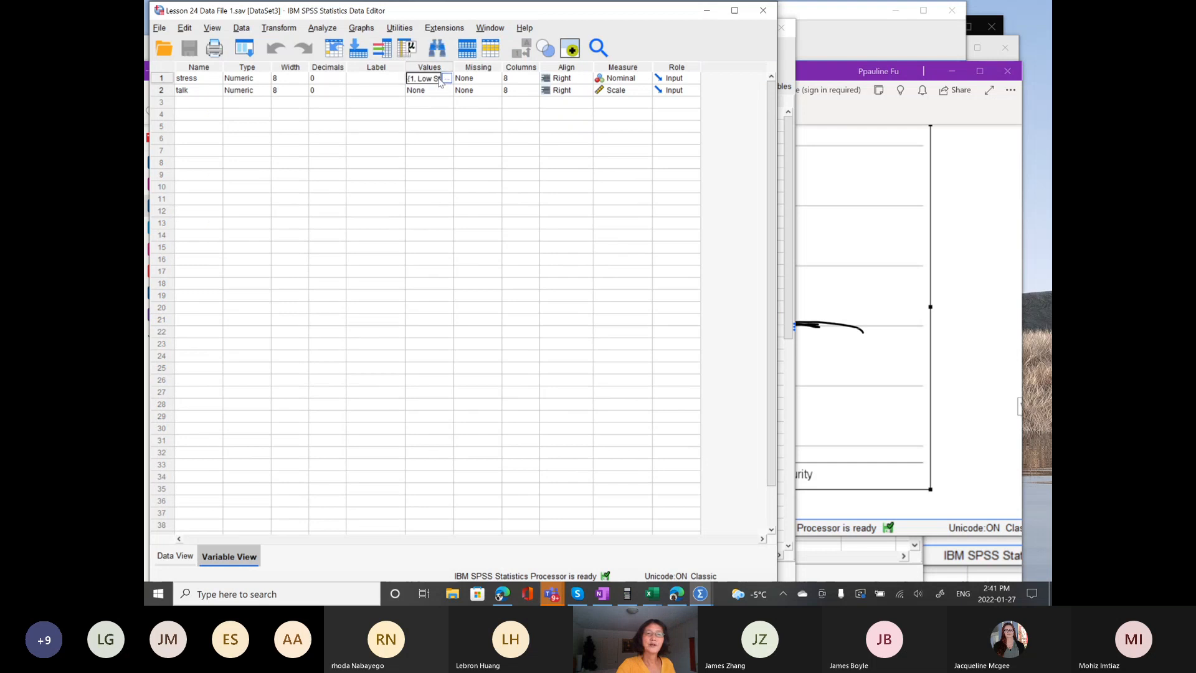
left_click(446, 80)
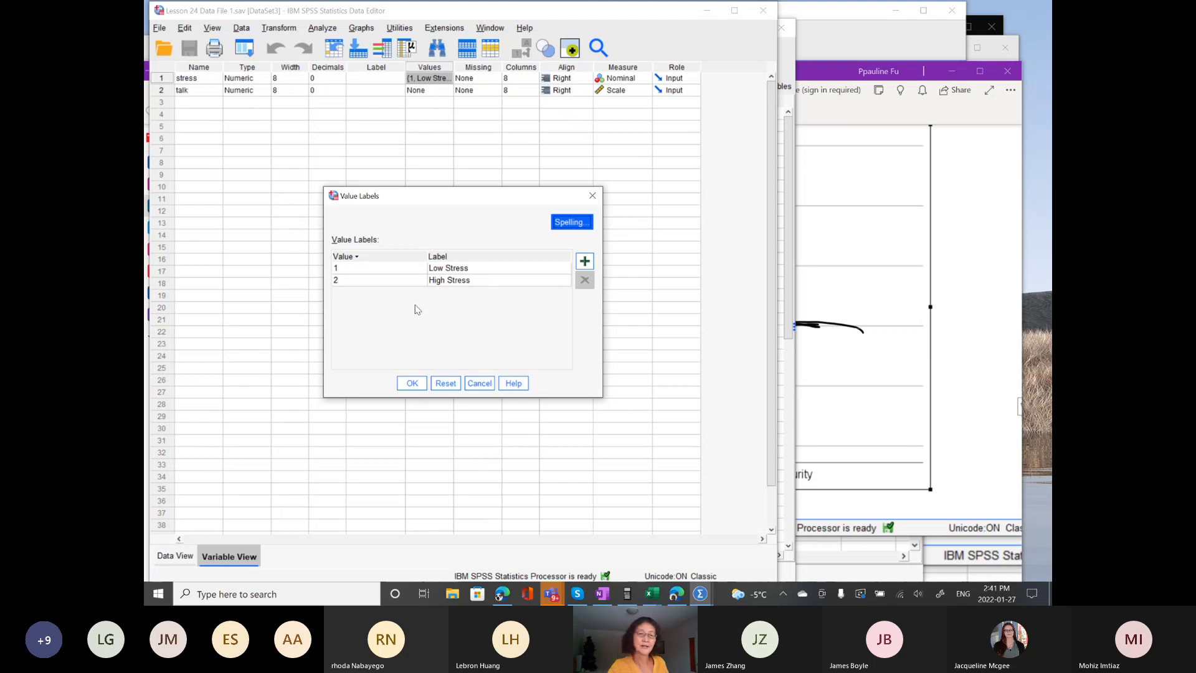
left_click(412, 384)
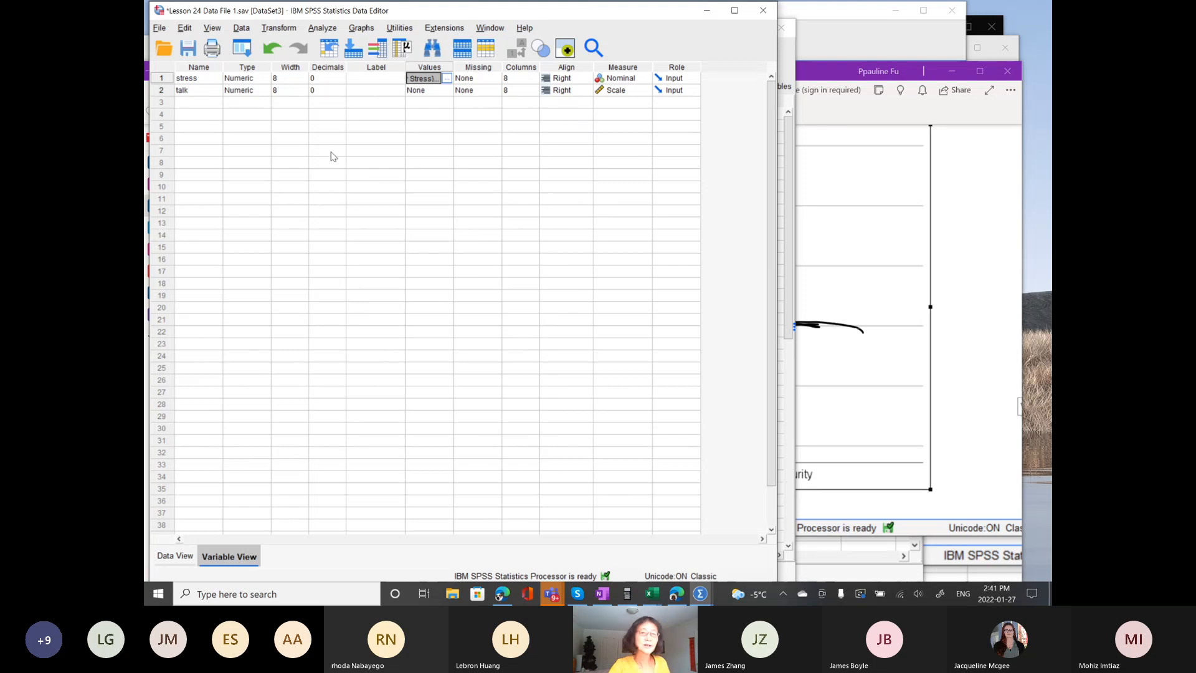
- Return to the case data and review the stress and talk columns
left_click(165, 558)
left_click(200, 86)
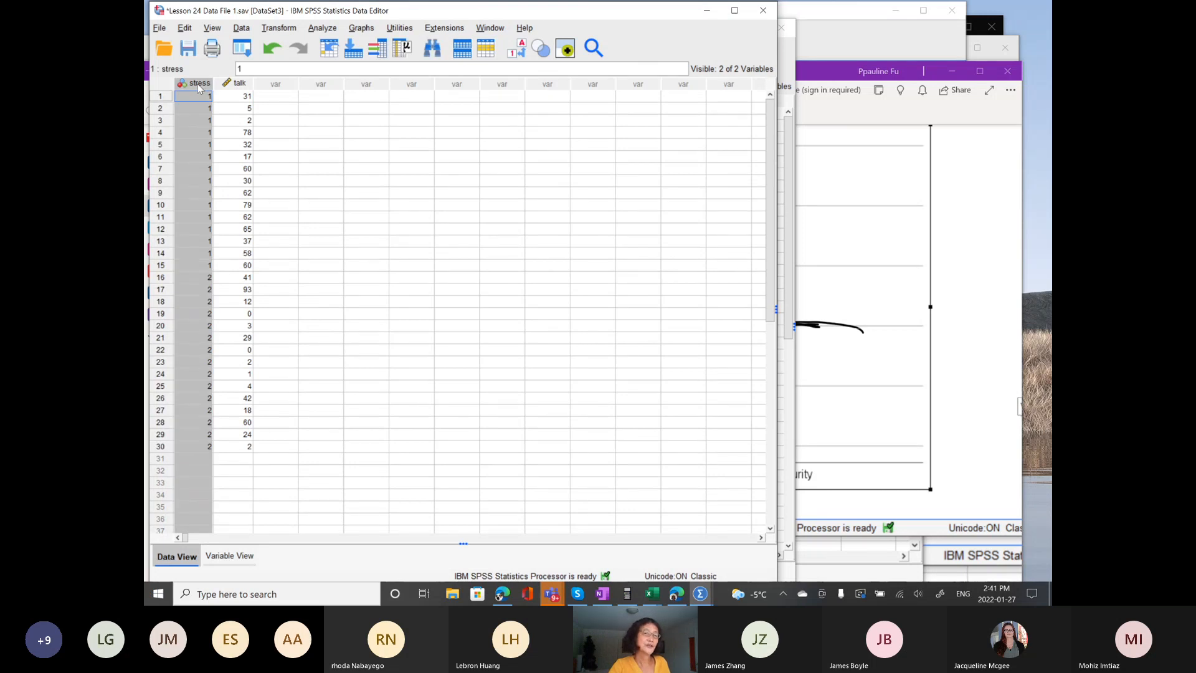
left_click(239, 84)
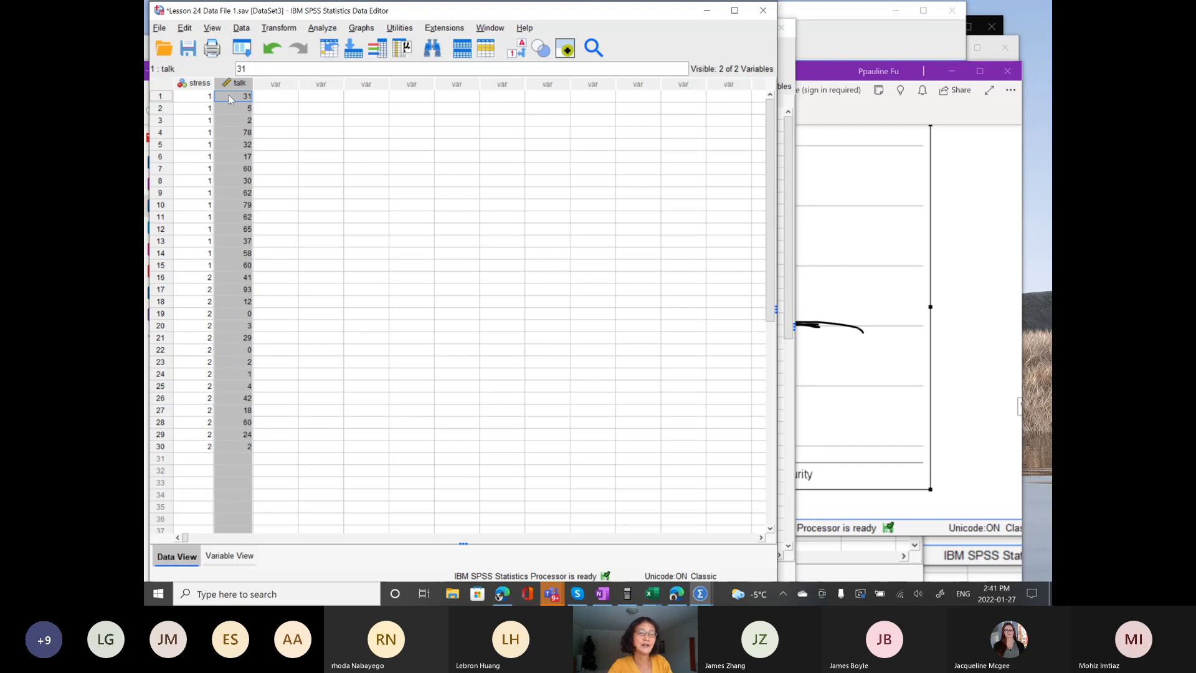
right_click(229, 96)
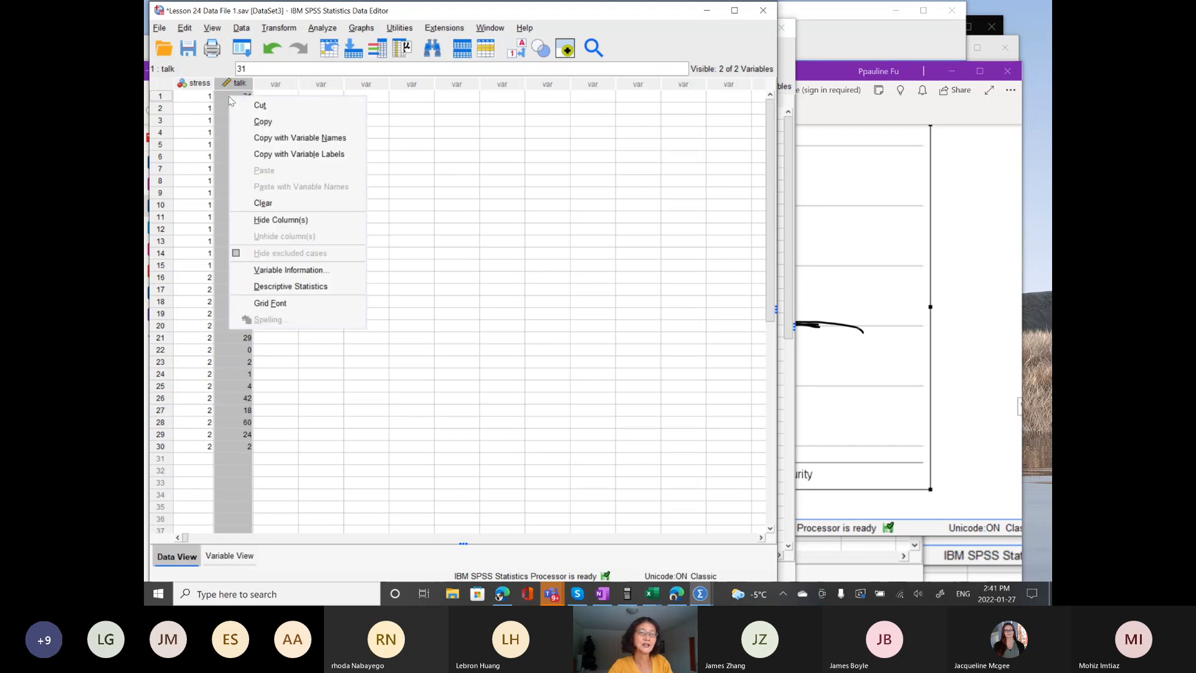
left_click(444, 110)
- Compare the talk scores of stress group 1 in rows 1 to 15 with those of group 2 in rows 16 to 30
left_click(230, 98)
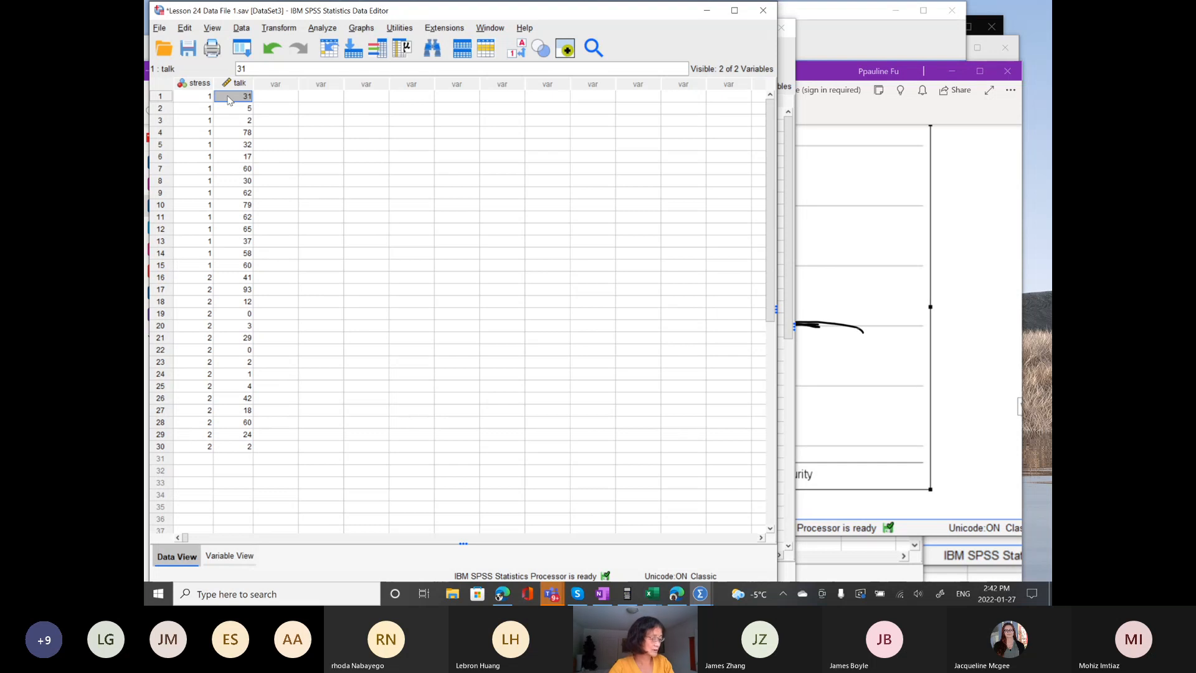
left_click_drag(230, 100, 244, 266)
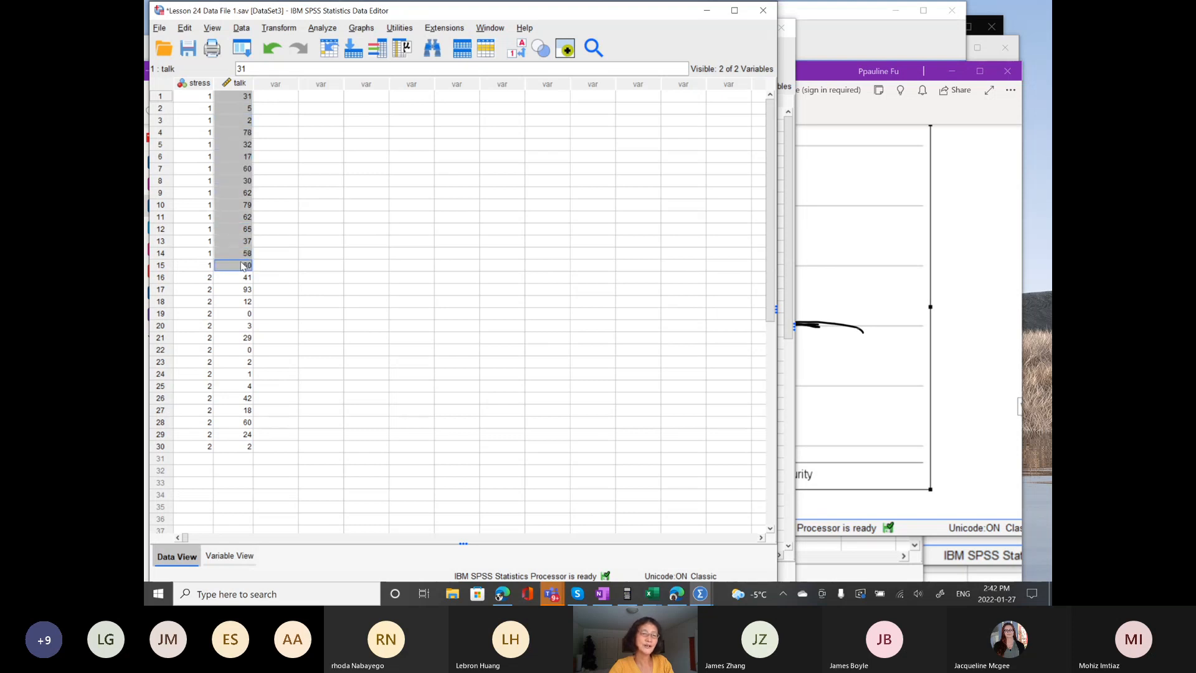
left_click(264, 292)
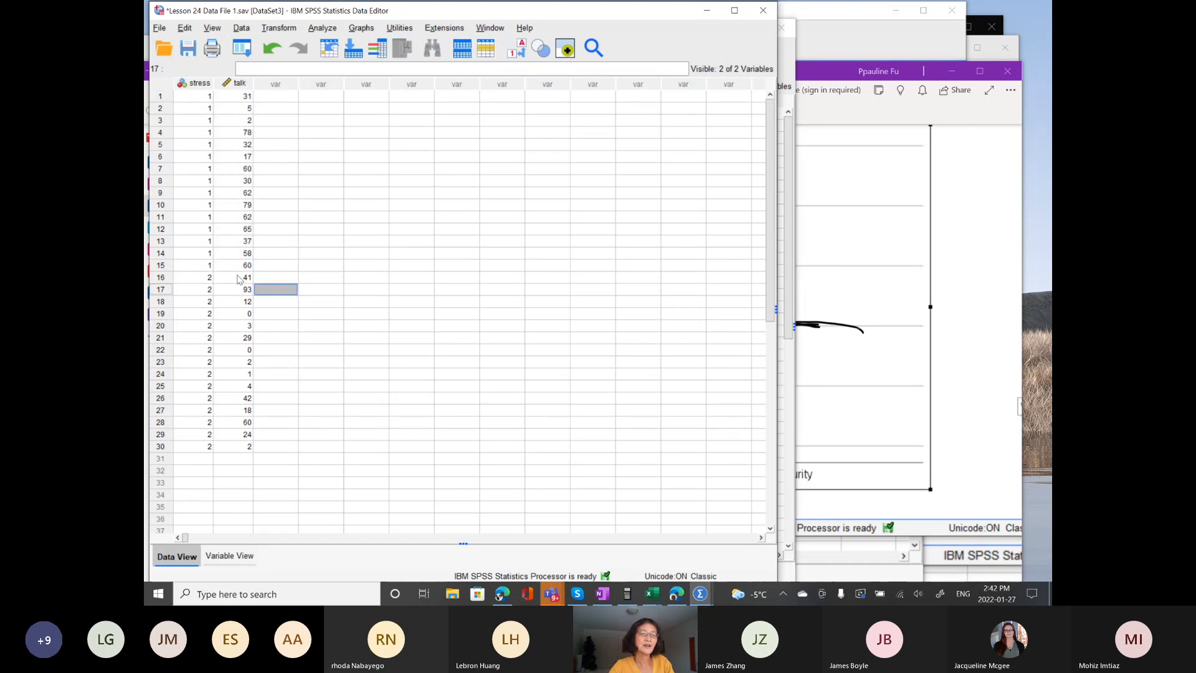
left_click(232, 279)
left_click_drag(231, 279, 248, 445)
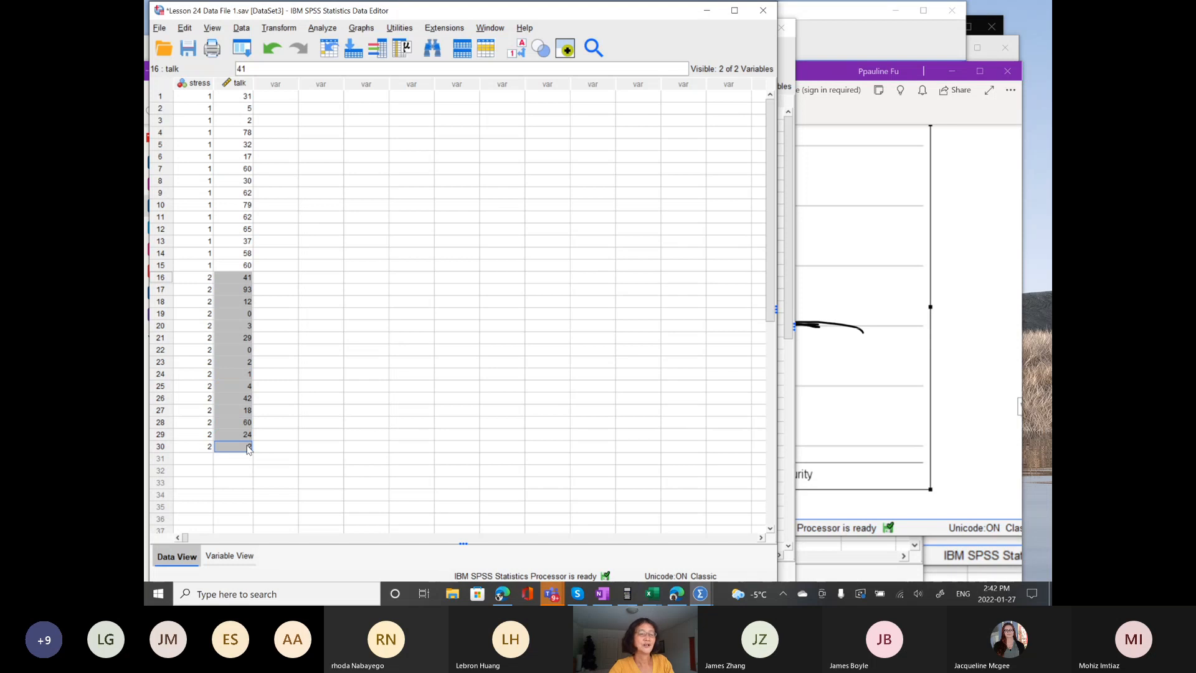
left_click(297, 388)
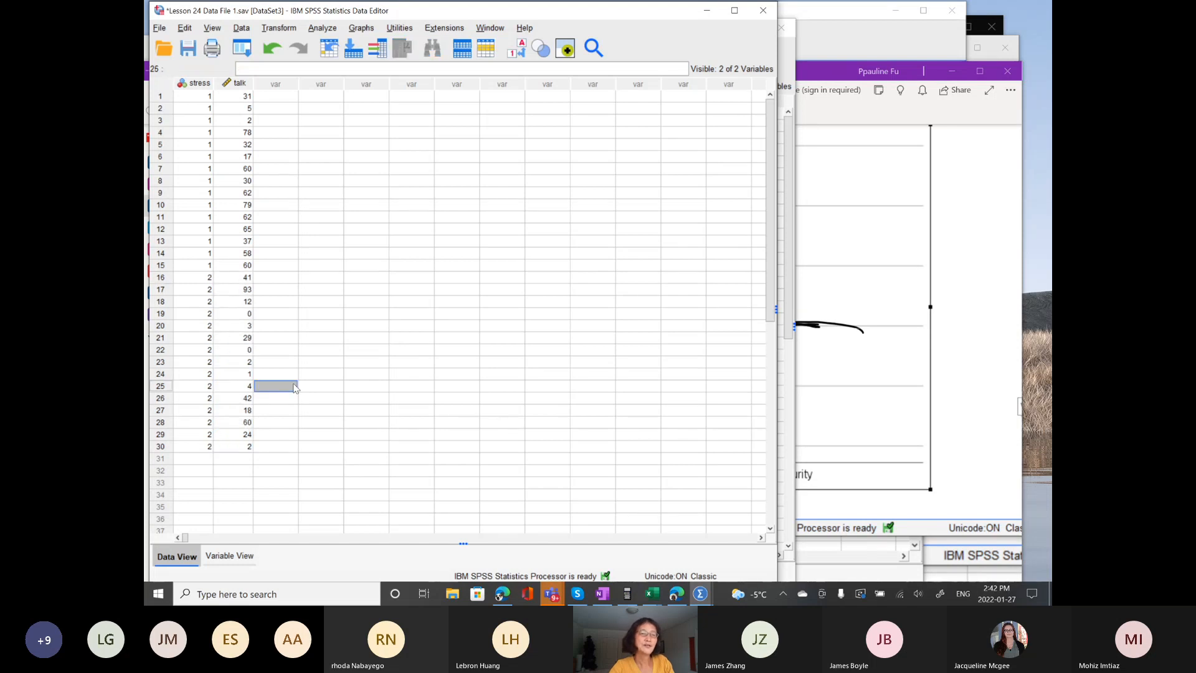
left_click_drag(238, 102, 238, 268)
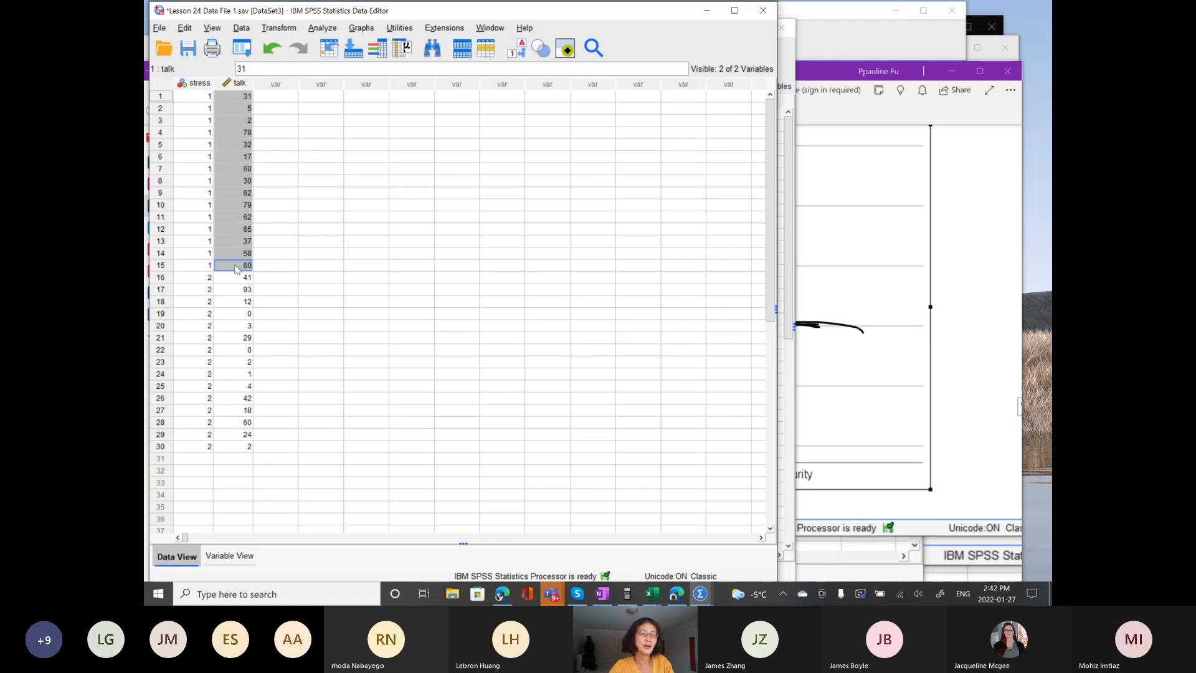
left_click(230, 279)
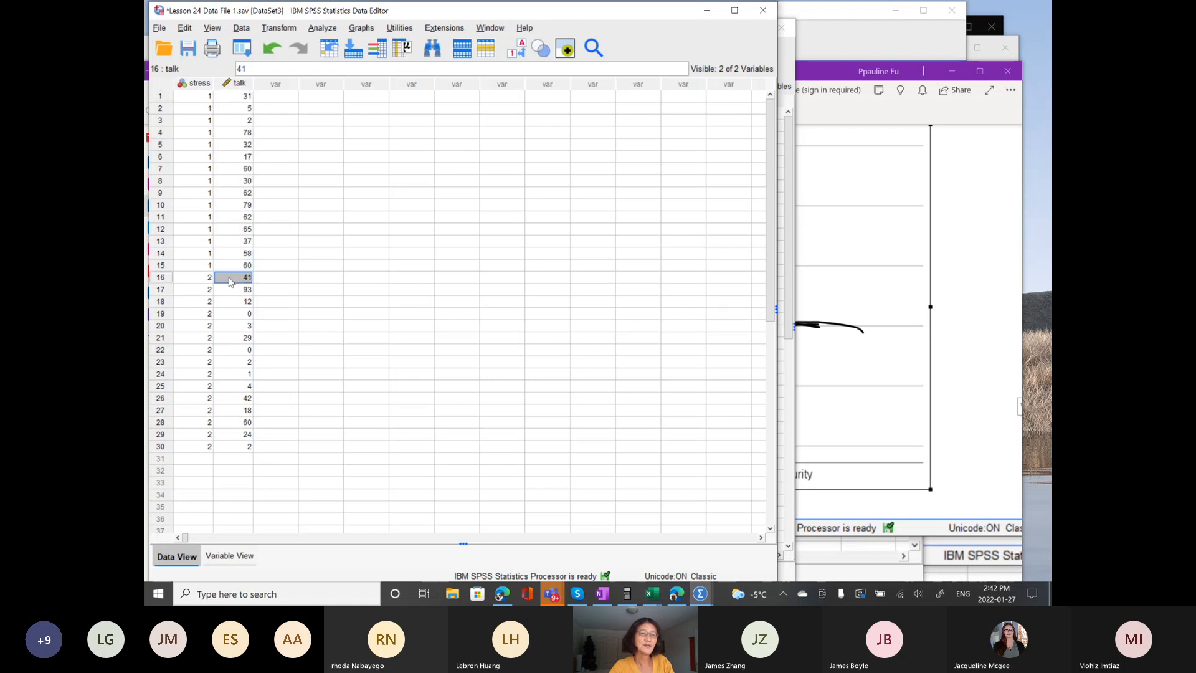
left_click_drag(230, 281, 250, 448)
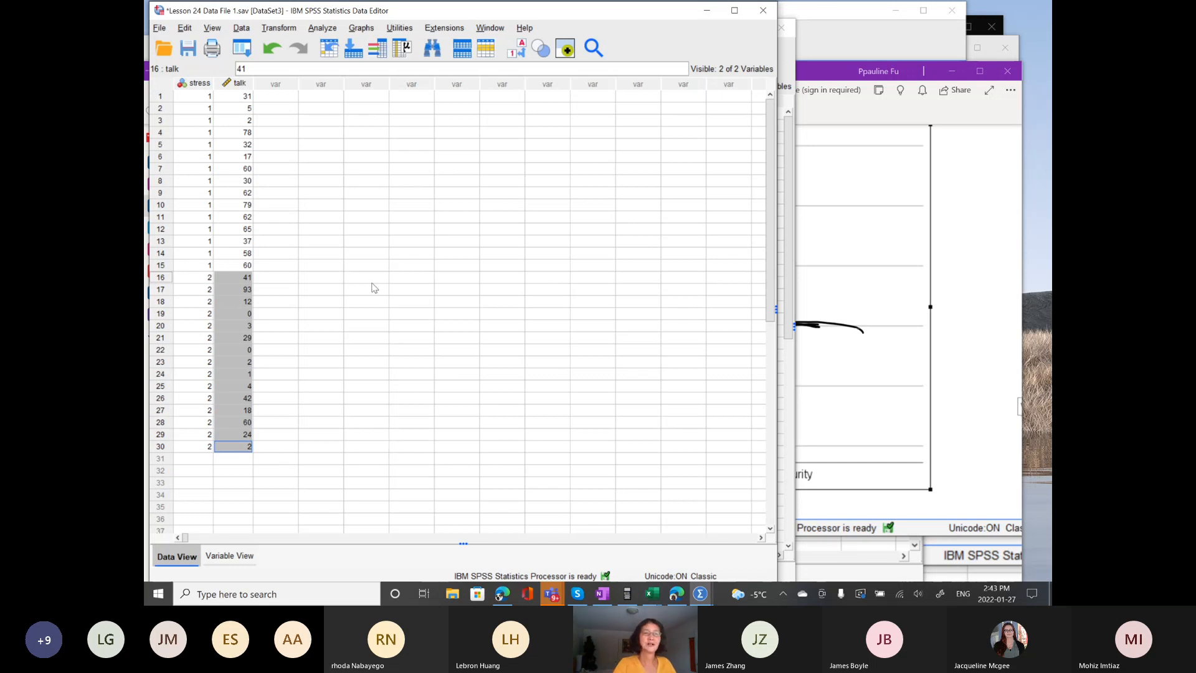
- Set up an Independent-Samples T Test with talk as the test variable and stress as the grouping variable
left_click(321, 29)
mouse_move(361, 141)
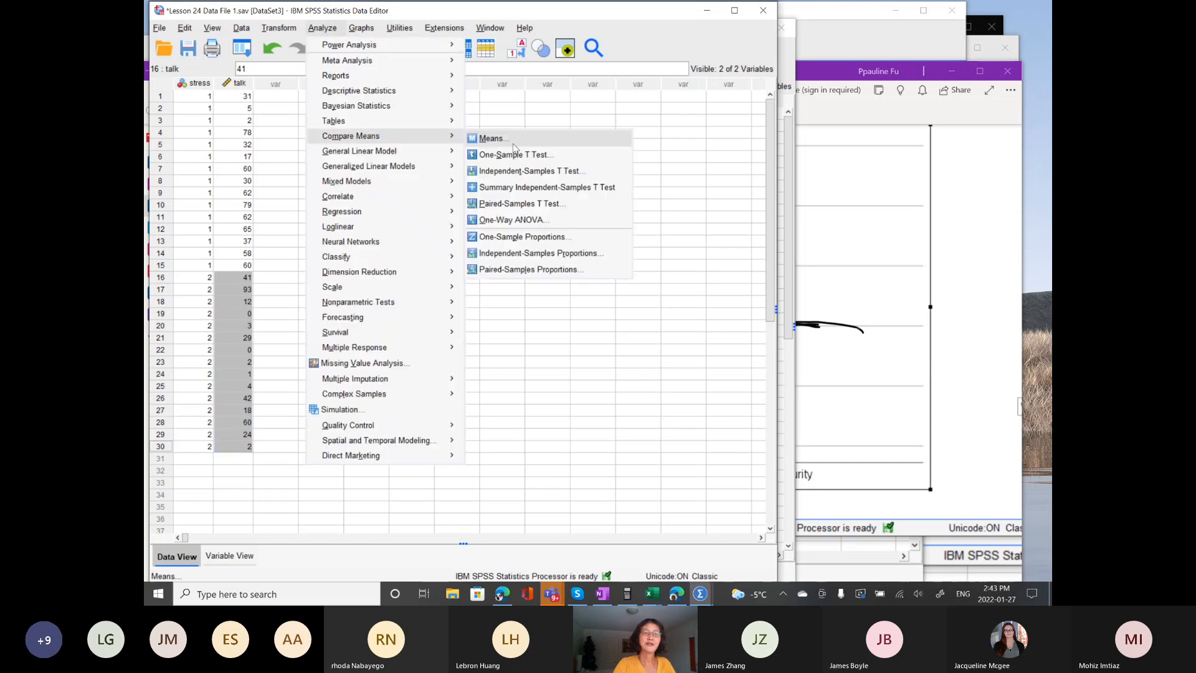
left_click(539, 176)
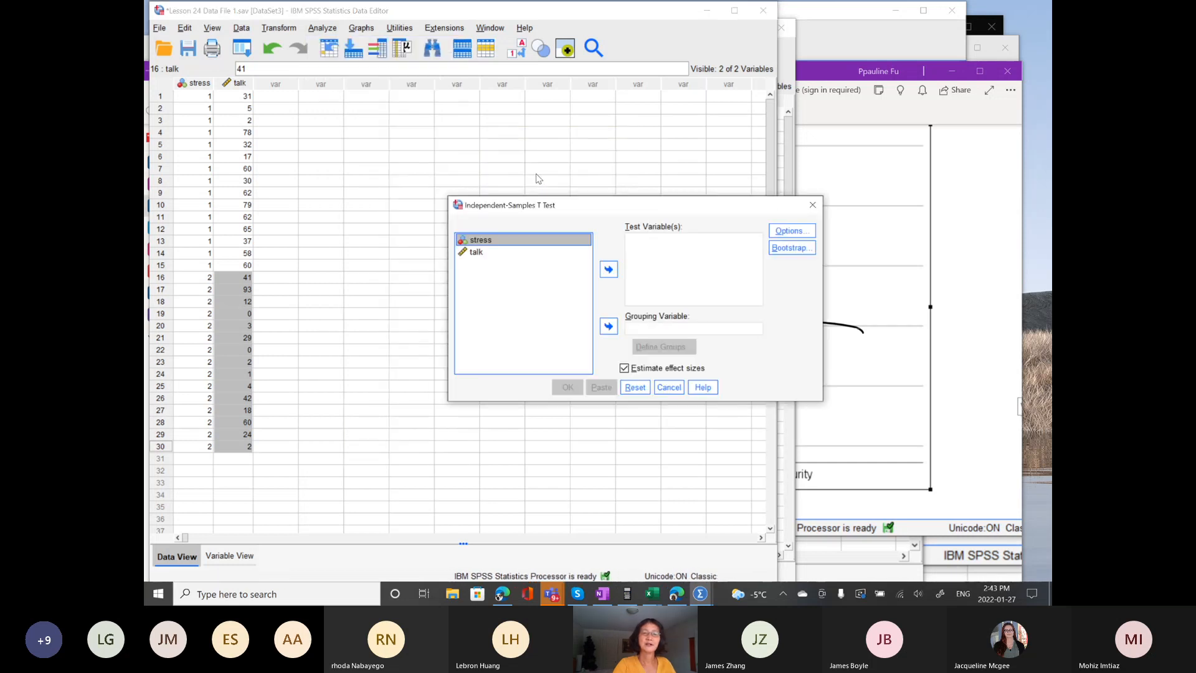
left_click(476, 252)
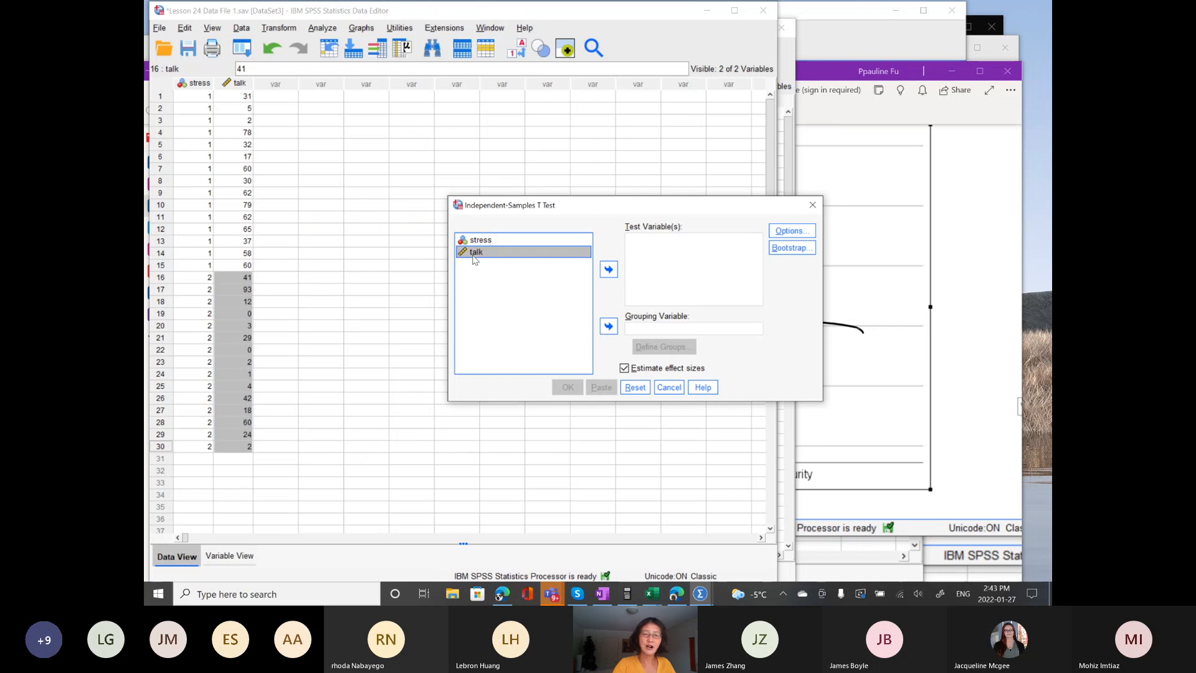
left_click(607, 271)
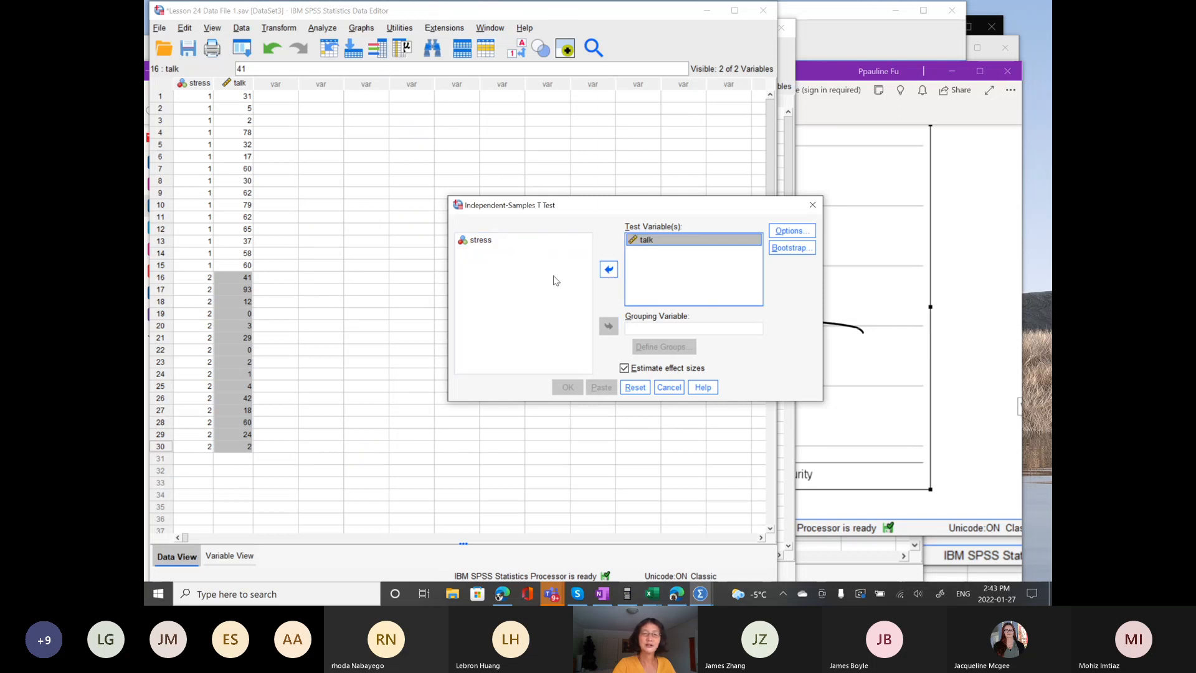
left_click(487, 242)
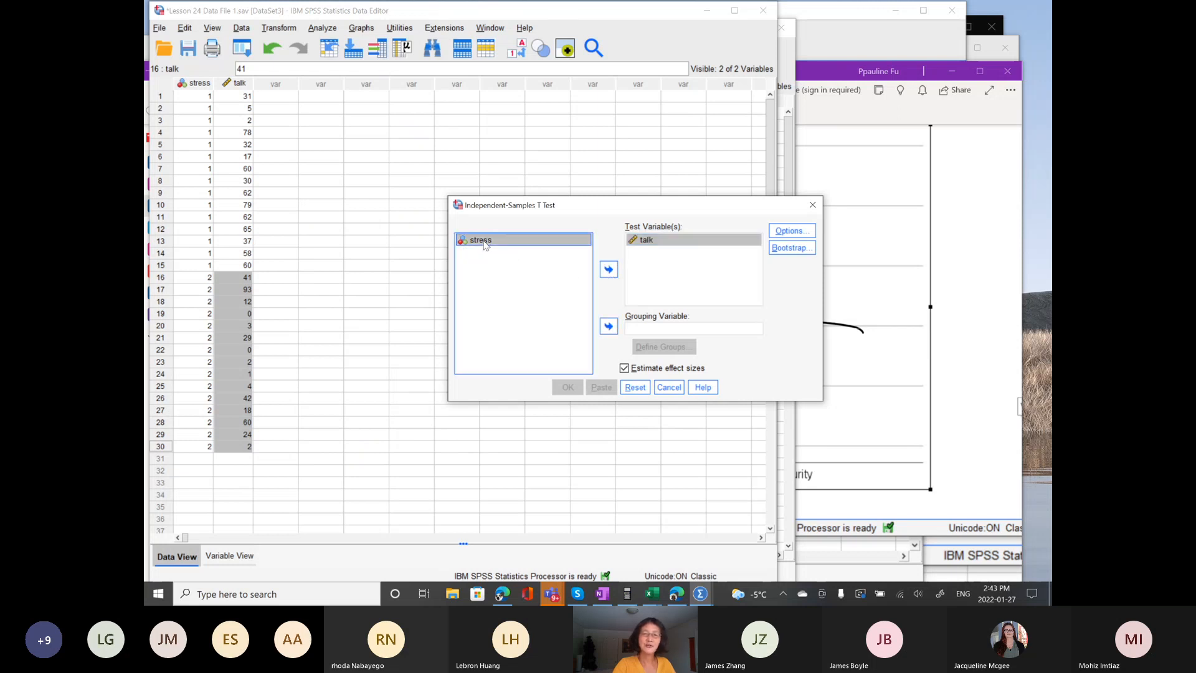
left_click(609, 327)
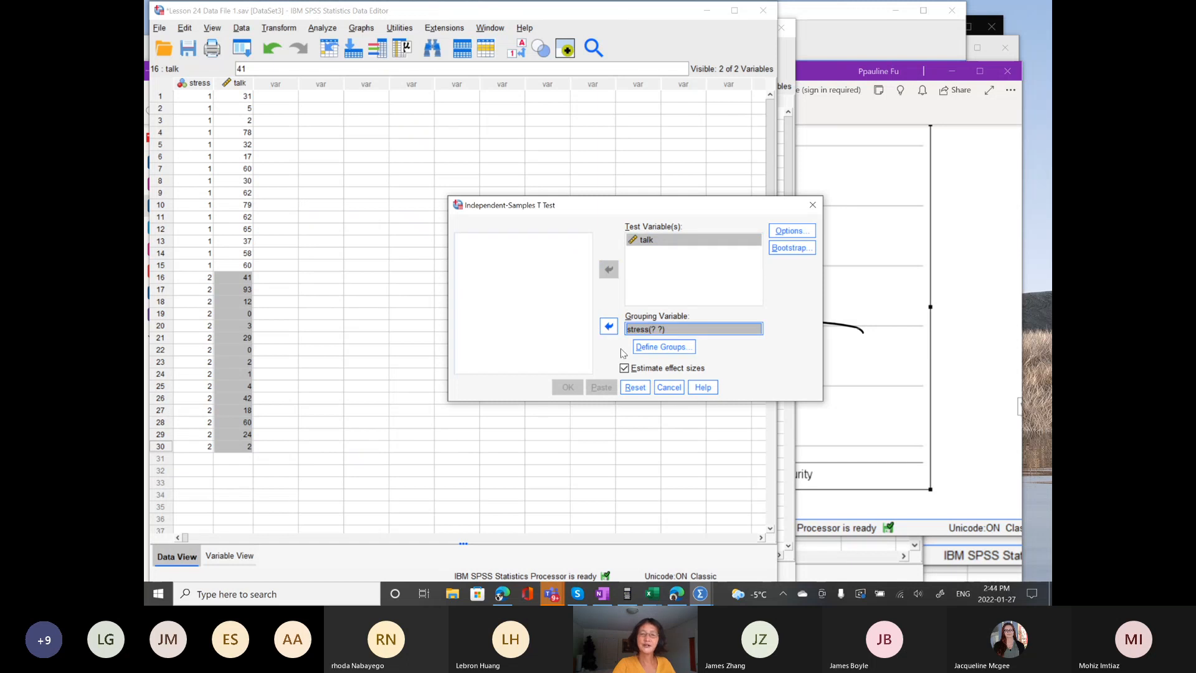
- Define the stress groups with values 1 and 2, and run the Independent-Samples T Test
left_click(663, 351)
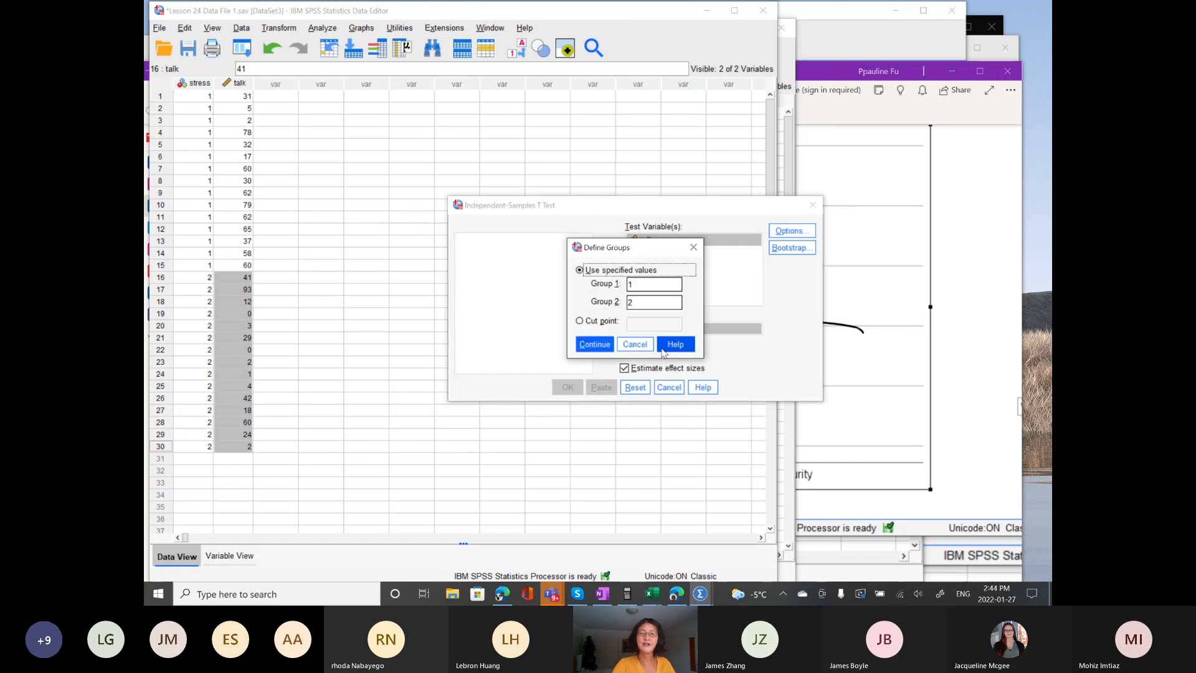
left_click(648, 288)
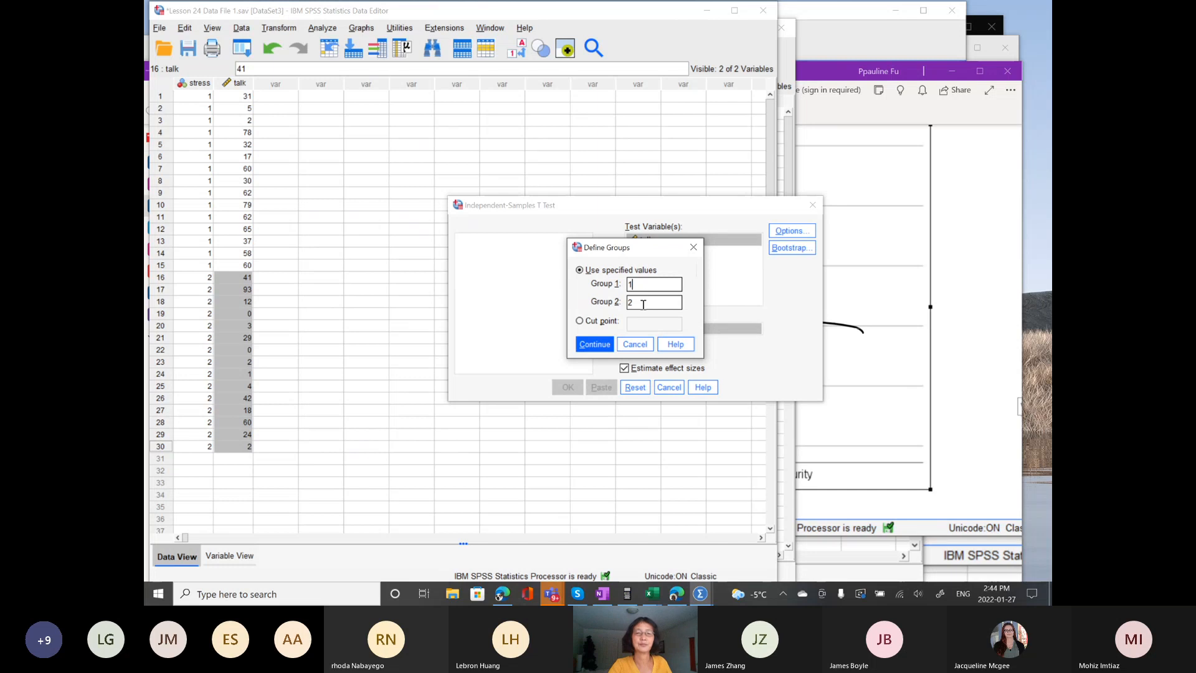
left_click(593, 348)
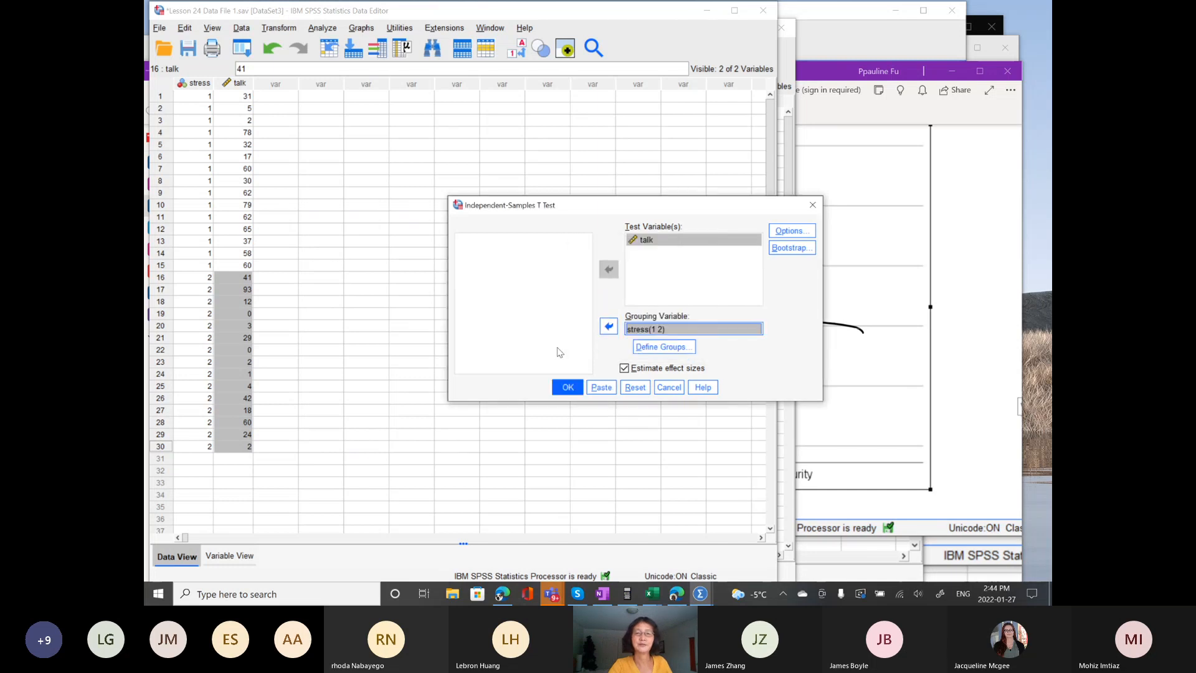
left_click(565, 386)
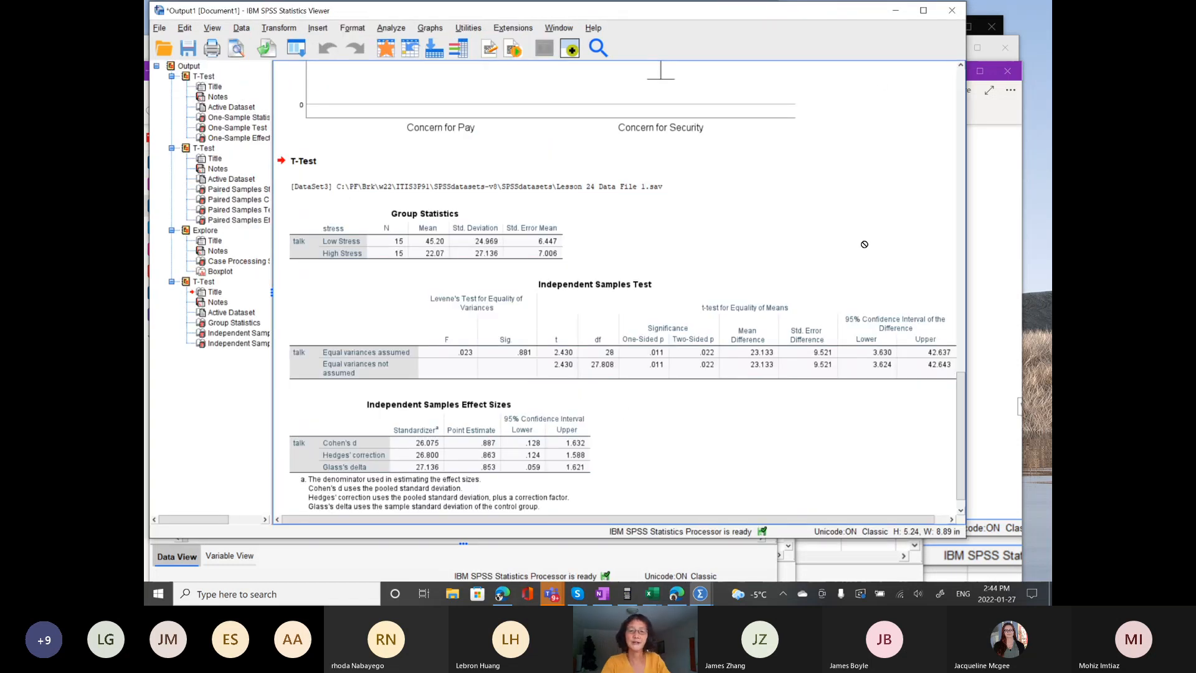
- Capture the Lesson 24 T-Test output and paste the screenshot below the boxplot on the OneNote page
scroll(865, 245, "up", 3)
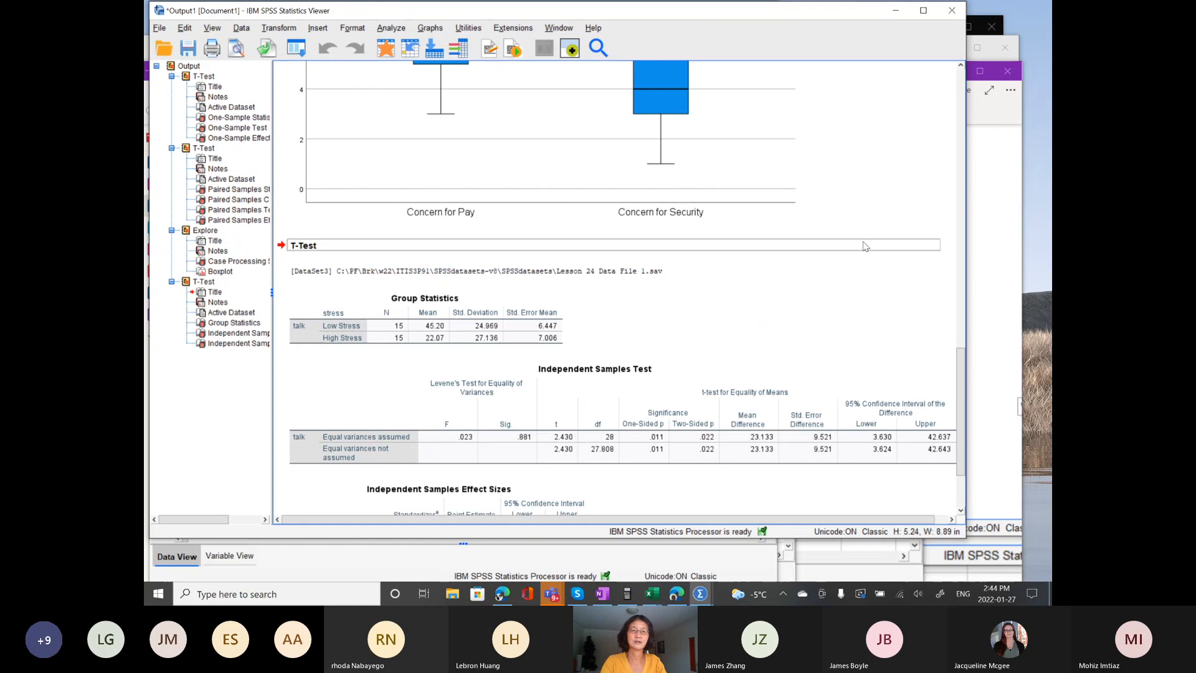
scroll(864, 246, "down", 2)
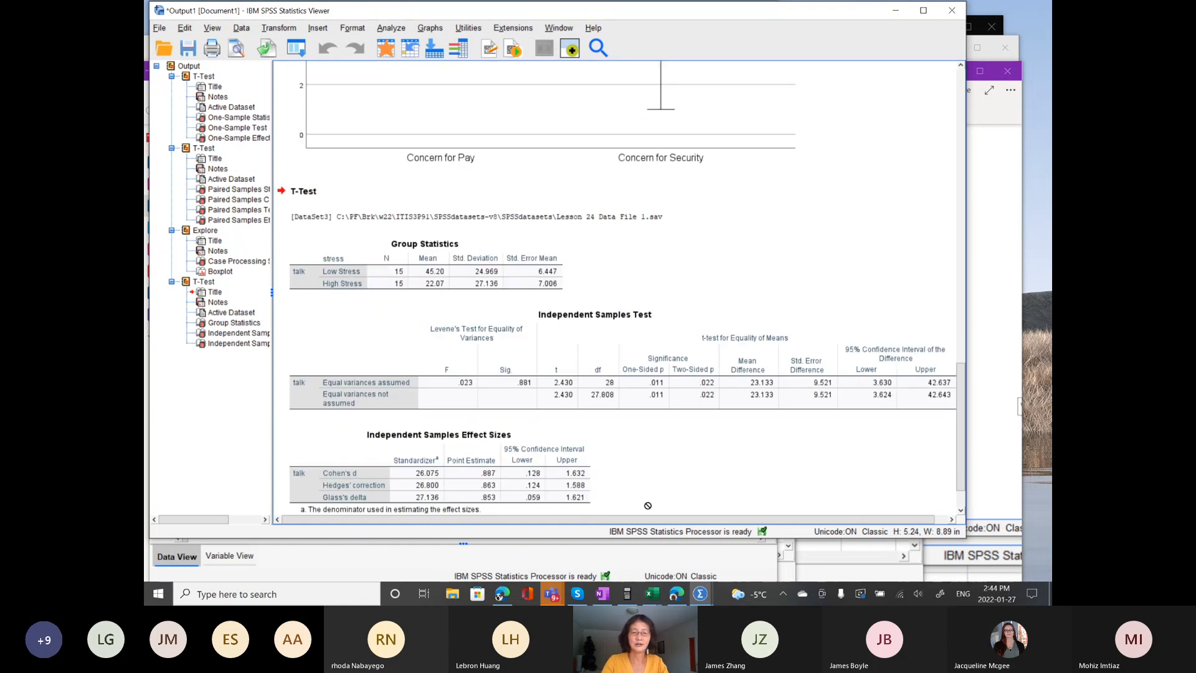
left_click(599, 597)
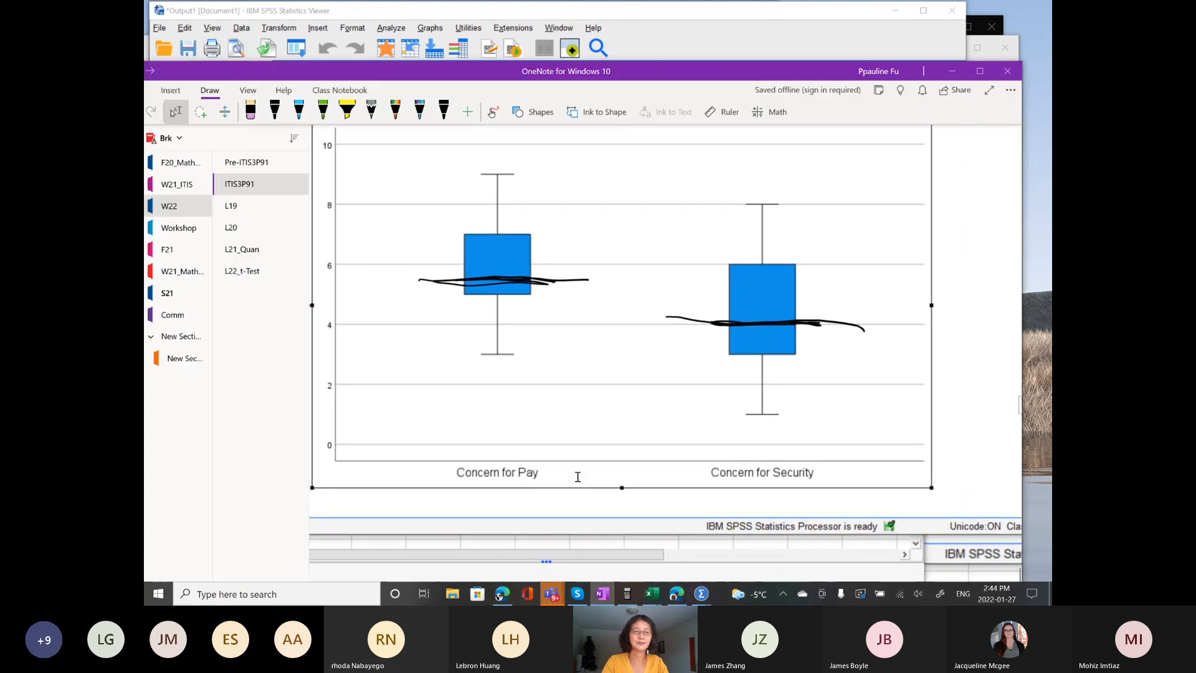
scroll(577, 476, "down", 3)
scroll(578, 477, "right", 1)
left_click(371, 474)
key("ctrl+v")
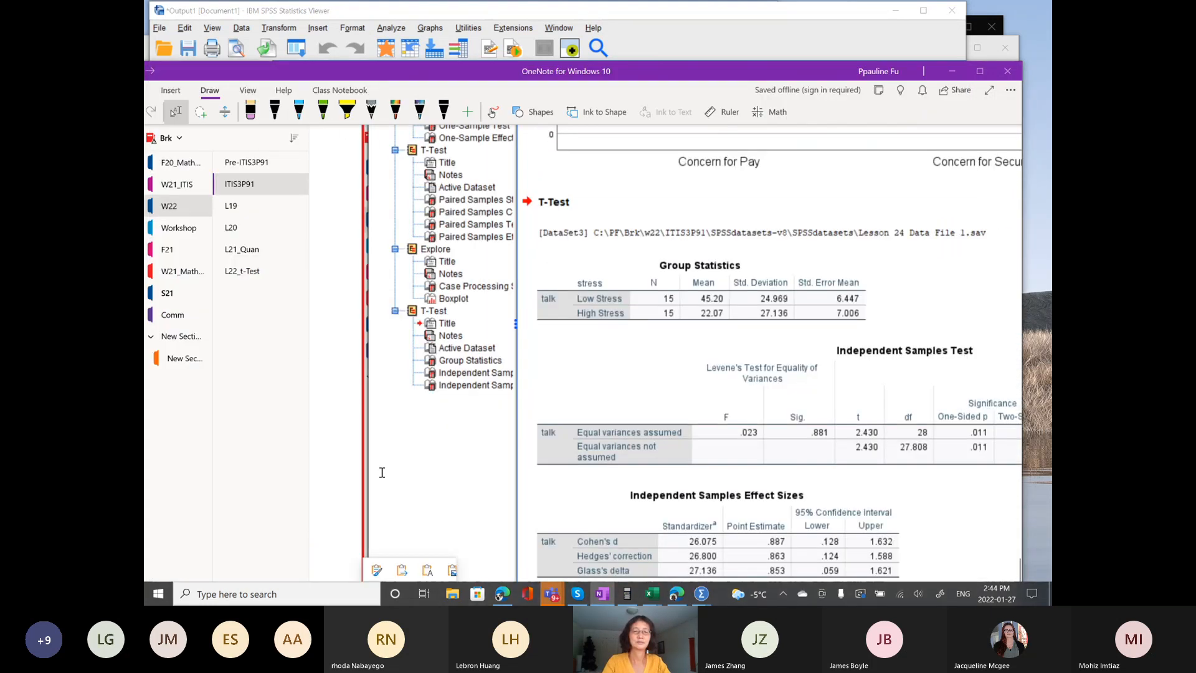
- Handwrite the labels "H0:" and "H1:" in black ink beside the pasted Group Statistics table
scroll(667, 416, "right", 5)
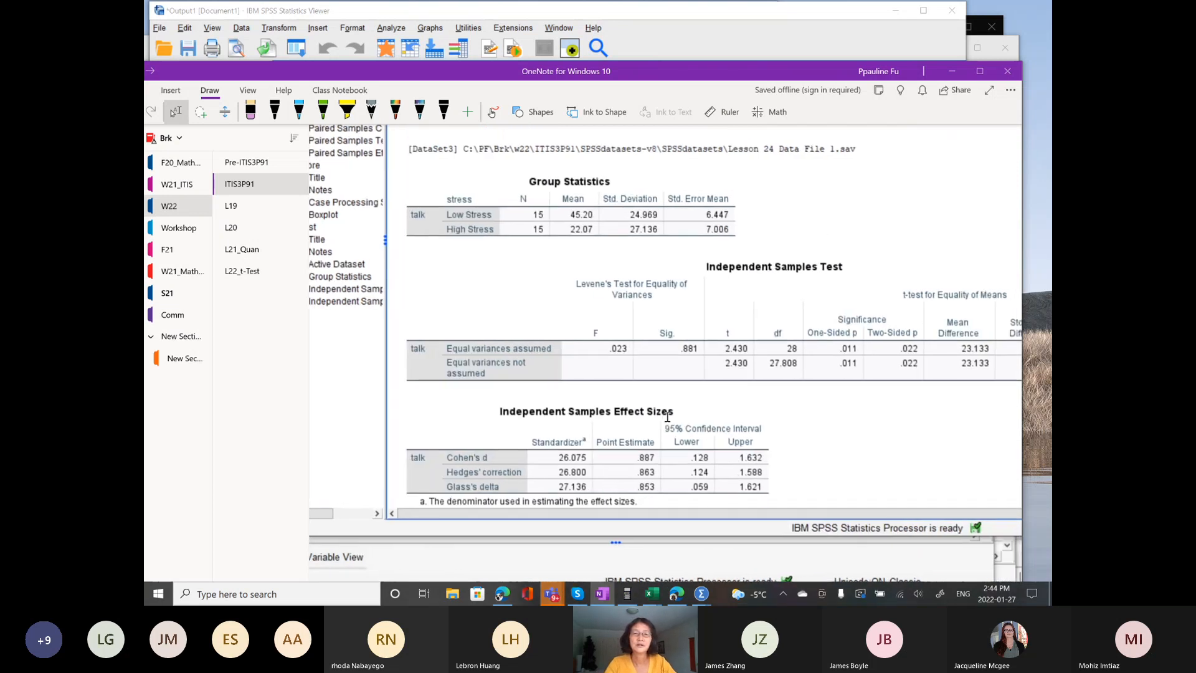
scroll(668, 416, "right", 2)
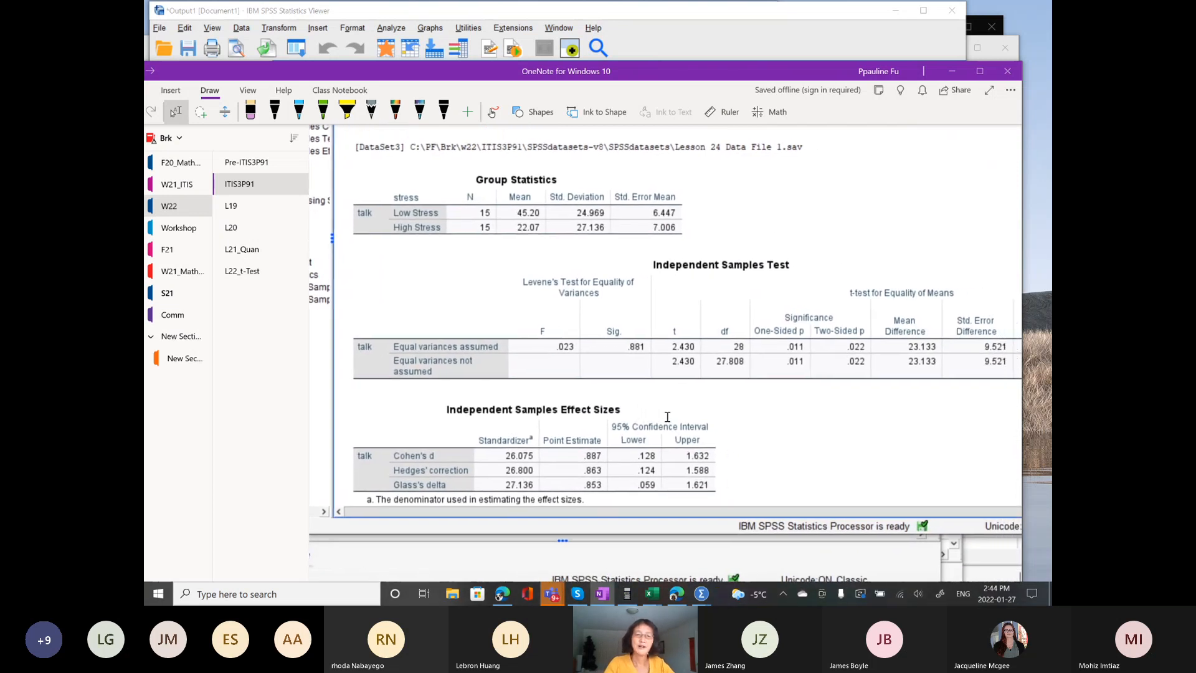
scroll(668, 416, "right", 1)
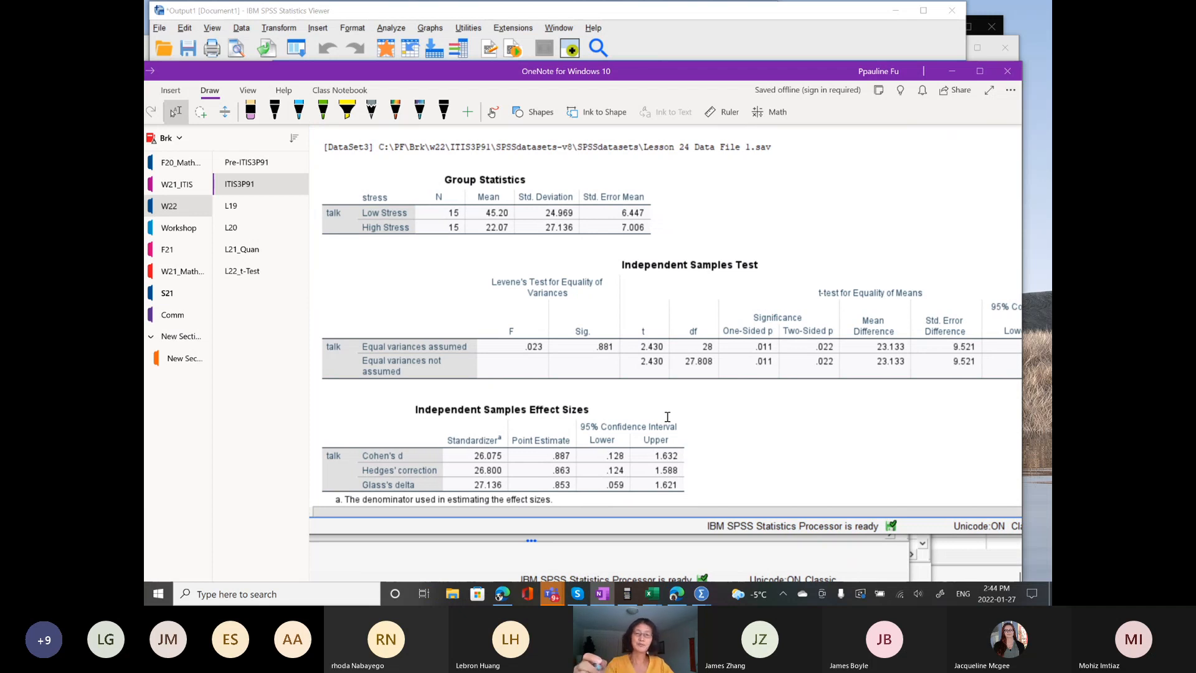
left_click(274, 111)
mouse_move(654, 162)
left_mouse_down()
mouse_move(648, 183)
mouse_move(664, 171)
left_mouse_up()
mouse_move(667, 163)
left_mouse_down()
mouse_move(662, 183)
mouse_move(671, 179)
left_mouse_up()
mouse_move(659, 205)
left_mouse_down()
mouse_move(655, 221)
mouse_move(665, 211)
left_mouse_up()
left_click_drag(669, 202, 665, 223)
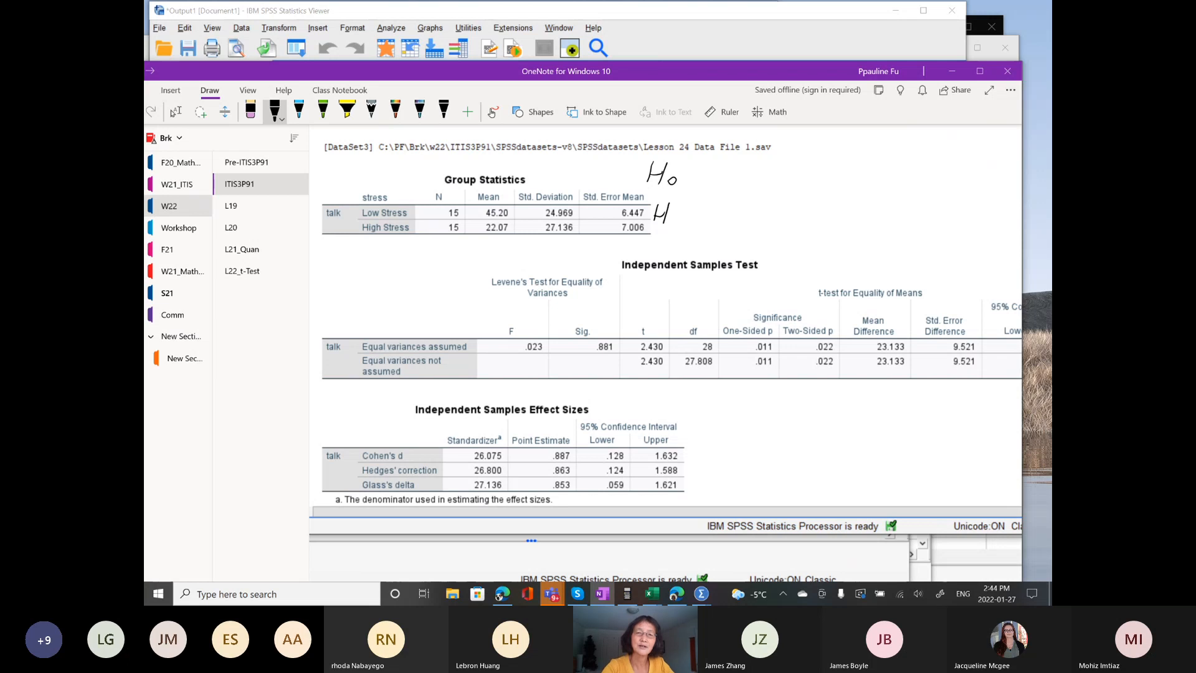
left_click(696, 215)
left_click(698, 223)
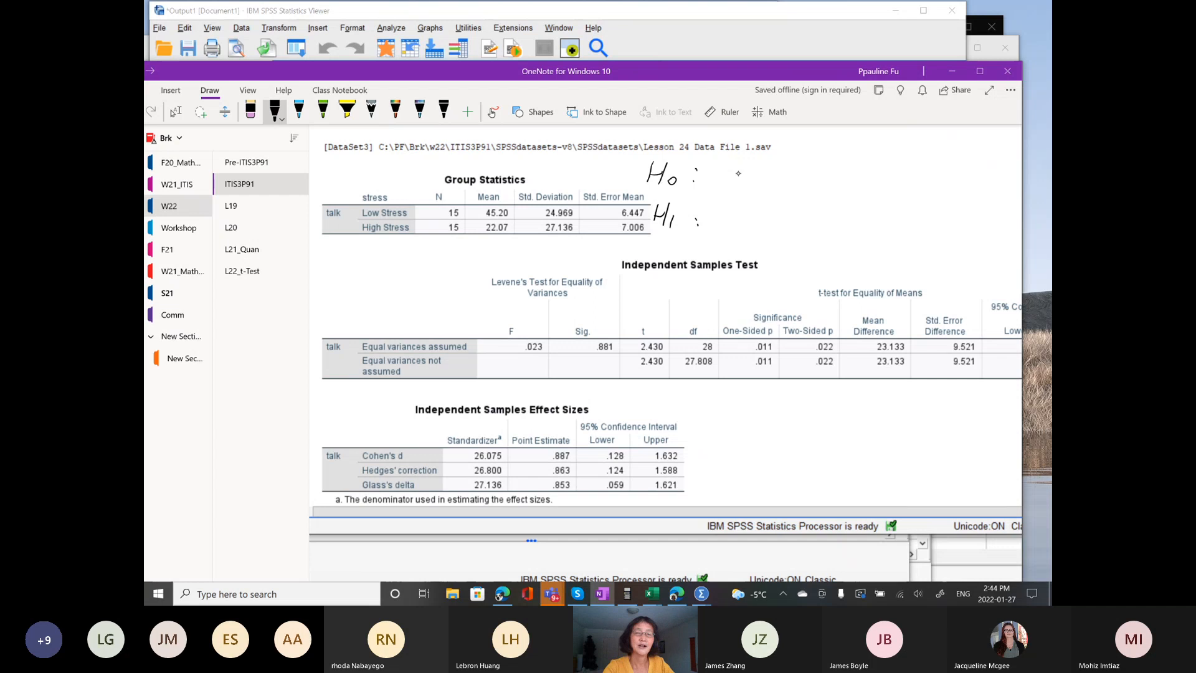
- Handwrite μ1 = μ2 as the null hypothesis and μ1 ≠ μ2 as the alternative hypothesis
mouse_move(730, 164)
left_mouse_down()
mouse_move(724, 187)
mouse_move(747, 185)
left_mouse_up()
left_click_drag(809, 176, 838, 183)
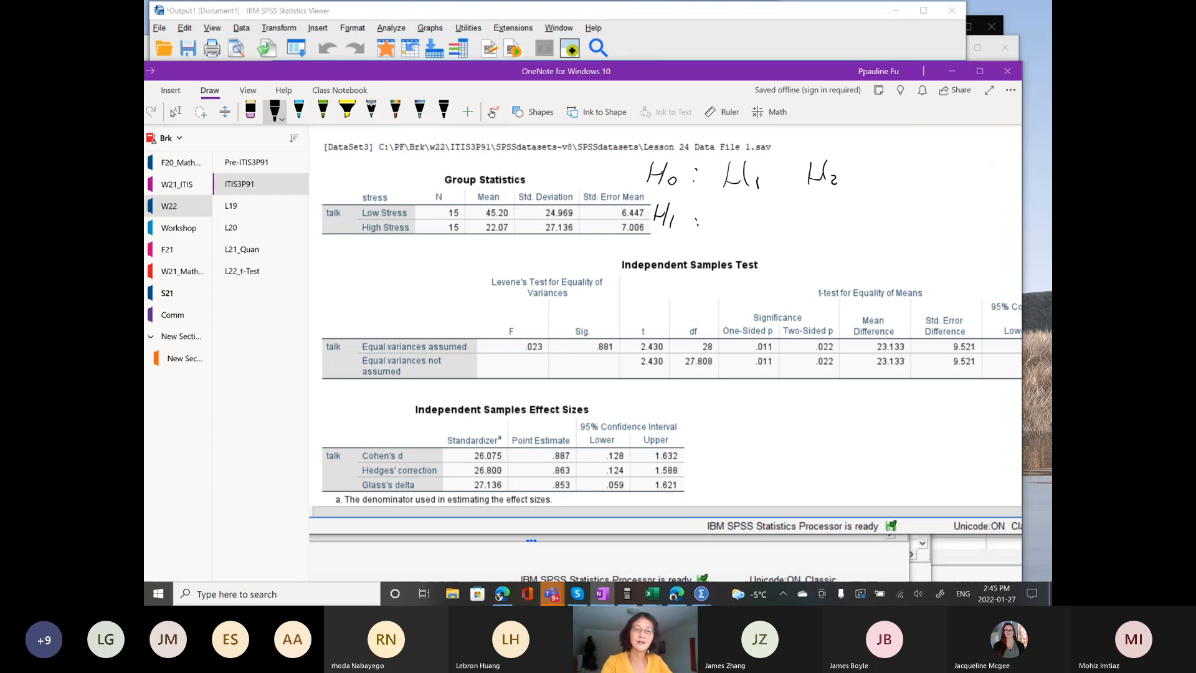
left_click_drag(771, 168, 795, 178)
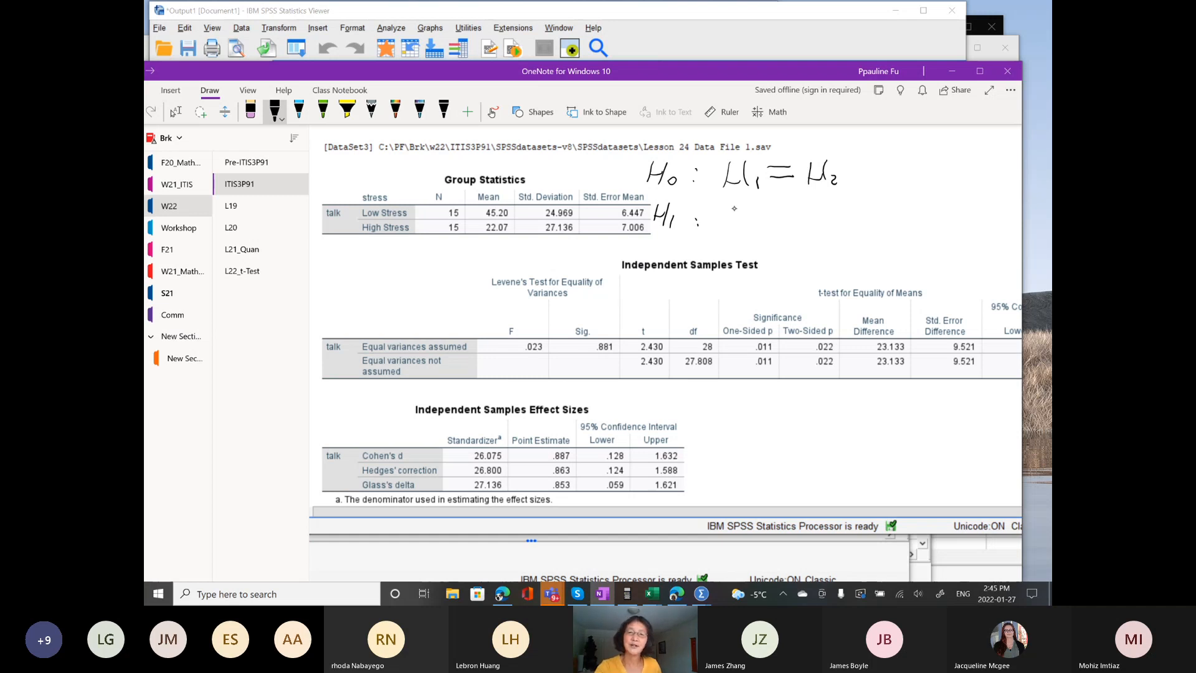
left_click_drag(726, 217, 755, 238)
mouse_move(757, 229)
left_mouse_down()
mouse_move(758, 241)
mouse_move(797, 221)
left_mouse_up()
mouse_move(779, 236)
left_mouse_down()
mouse_move(799, 234)
mouse_move(786, 246)
mouse_move(838, 216)
mouse_move(840, 241)
left_mouse_up()
left_click_drag(841, 232, 851, 241)
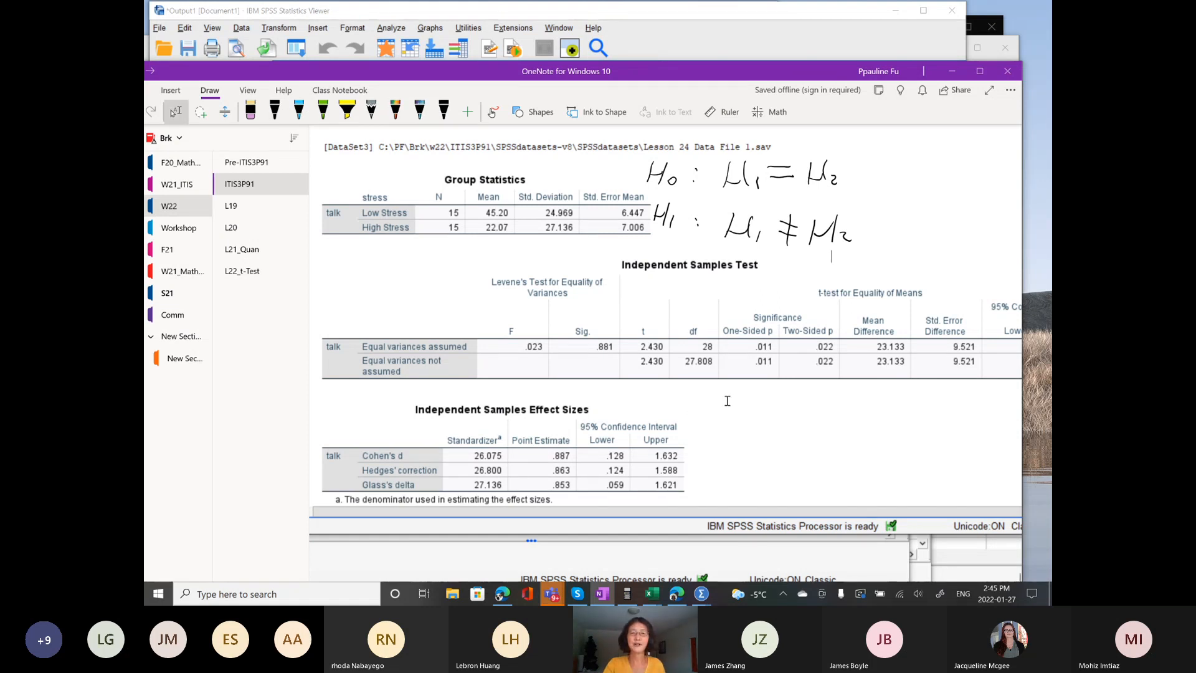
- Underline the "Equal variances assumed" and "Equal variances not assumed" row labels in the Independent Samples Test table
scroll(727, 401, "right", 2)
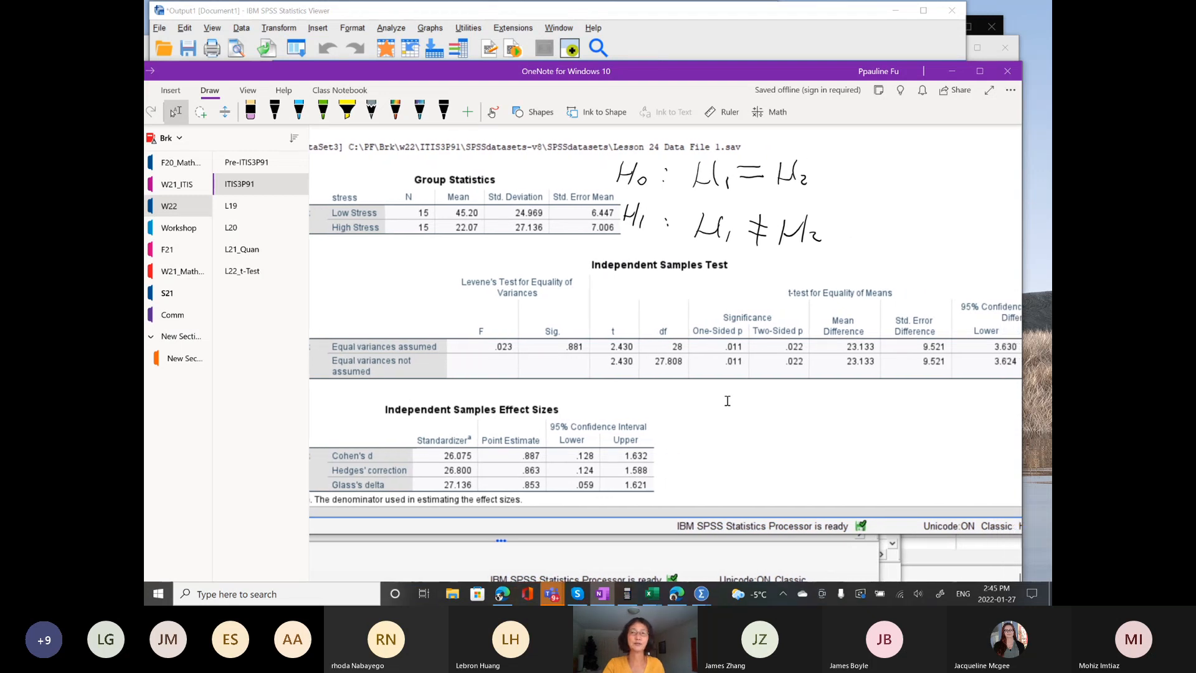
scroll(727, 400, "right", 1)
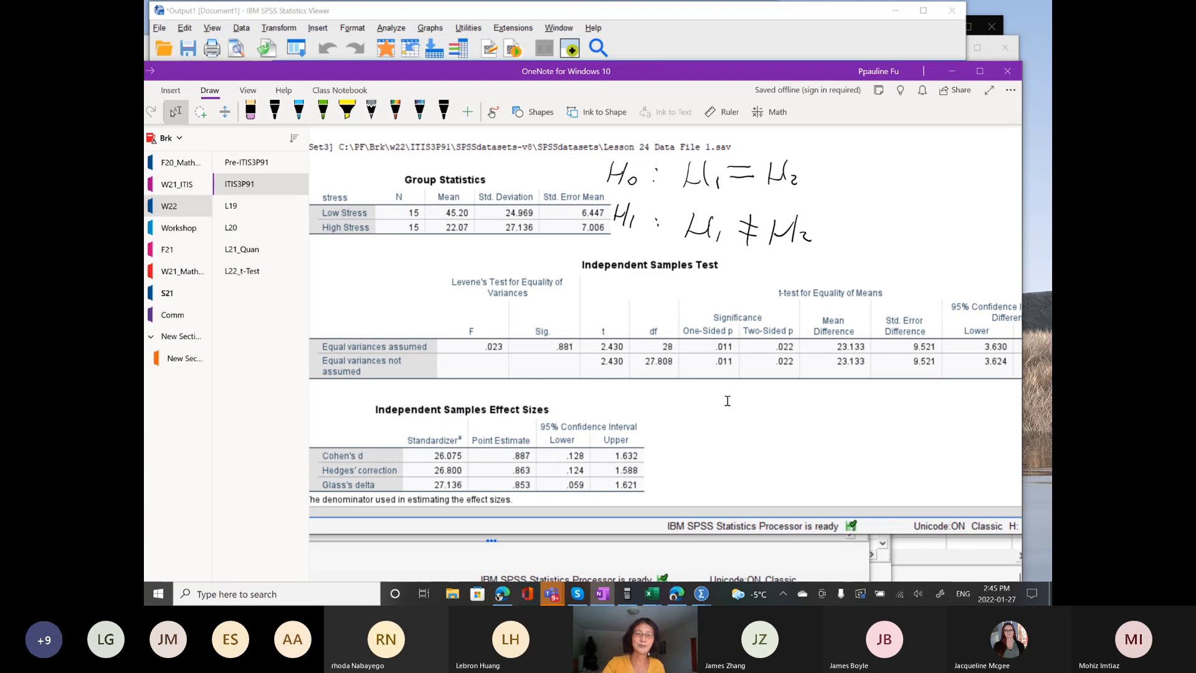
scroll(727, 400, "left", 4)
scroll(727, 401, "right", 1)
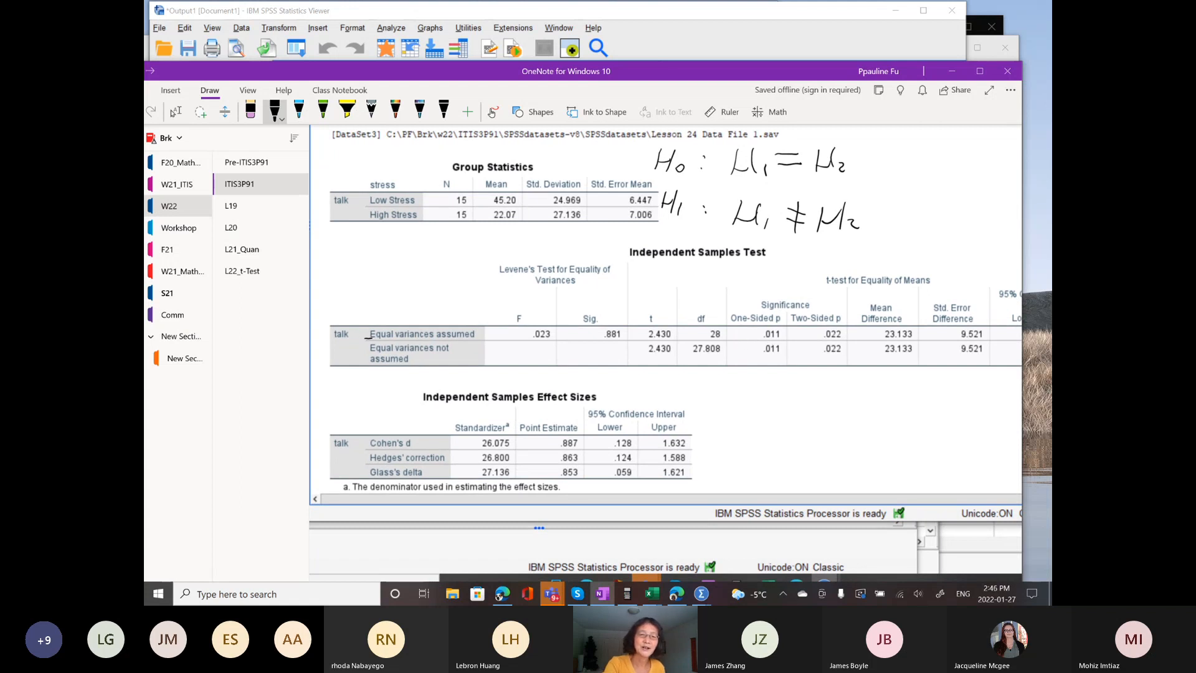
left_click_drag(387, 341, 486, 342)
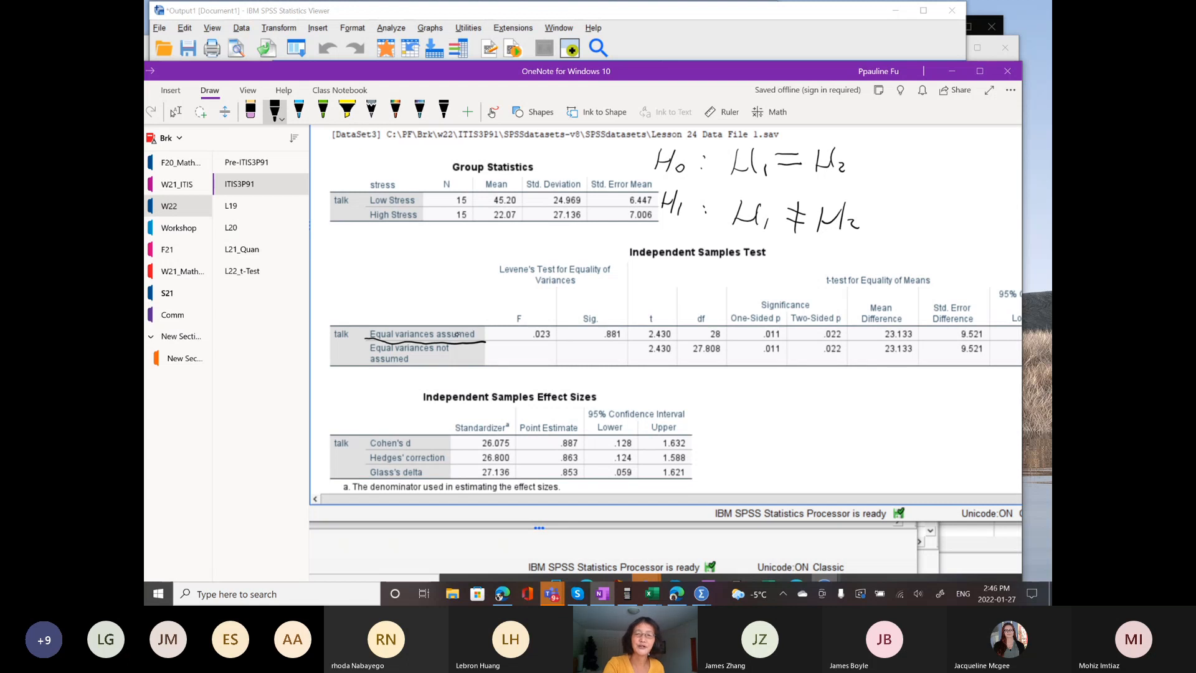
left_click_drag(371, 357, 450, 356)
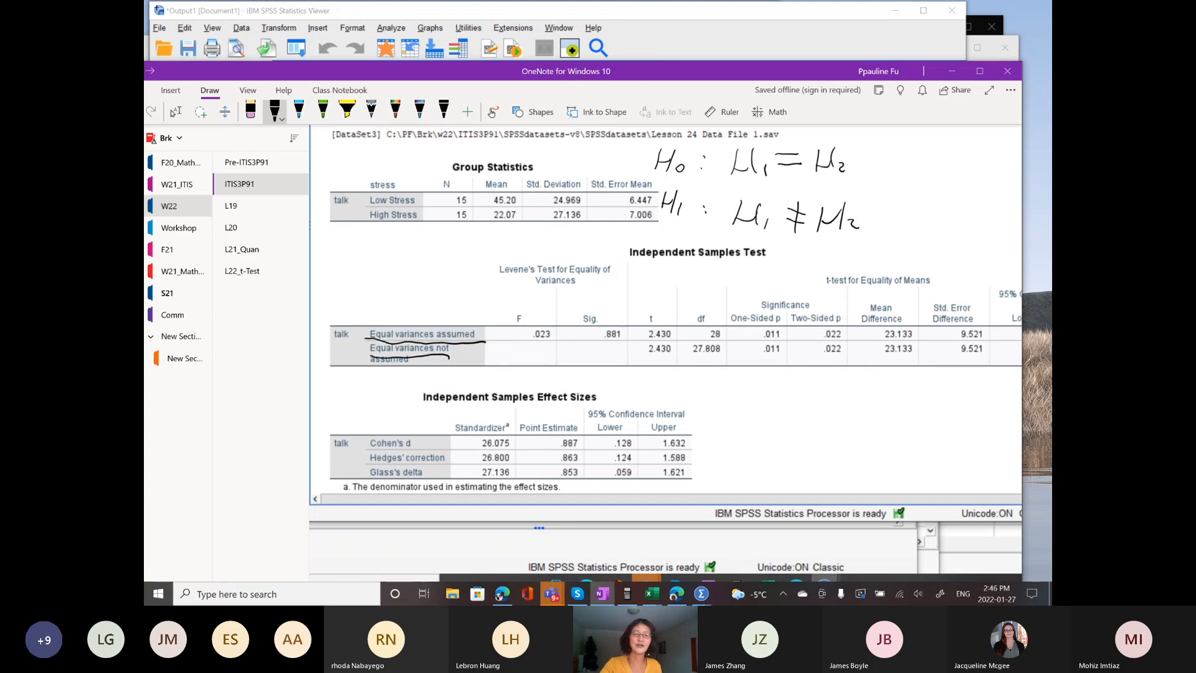